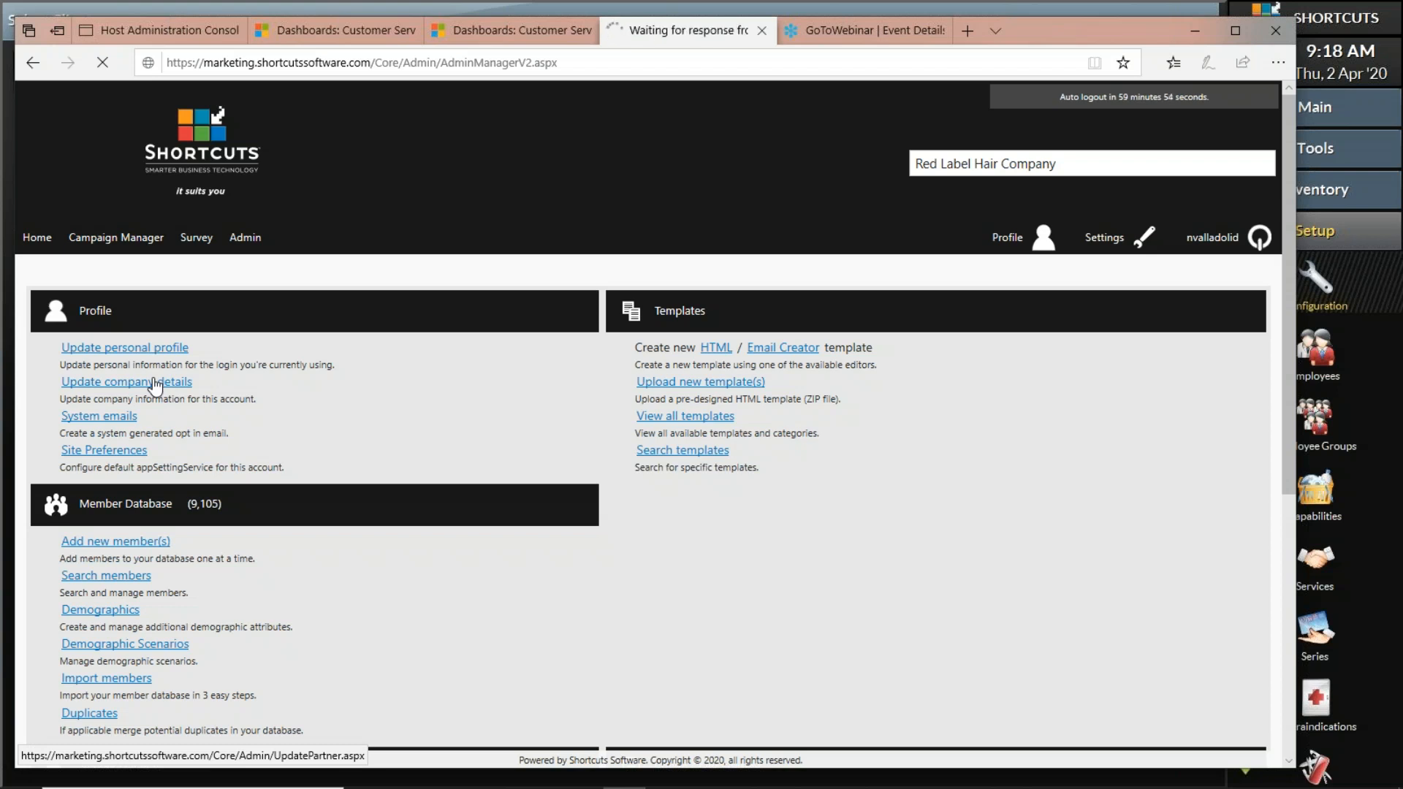
Review the business name, primary phone, website and primary address in the company details
scroll(621, 476, "down", 1)
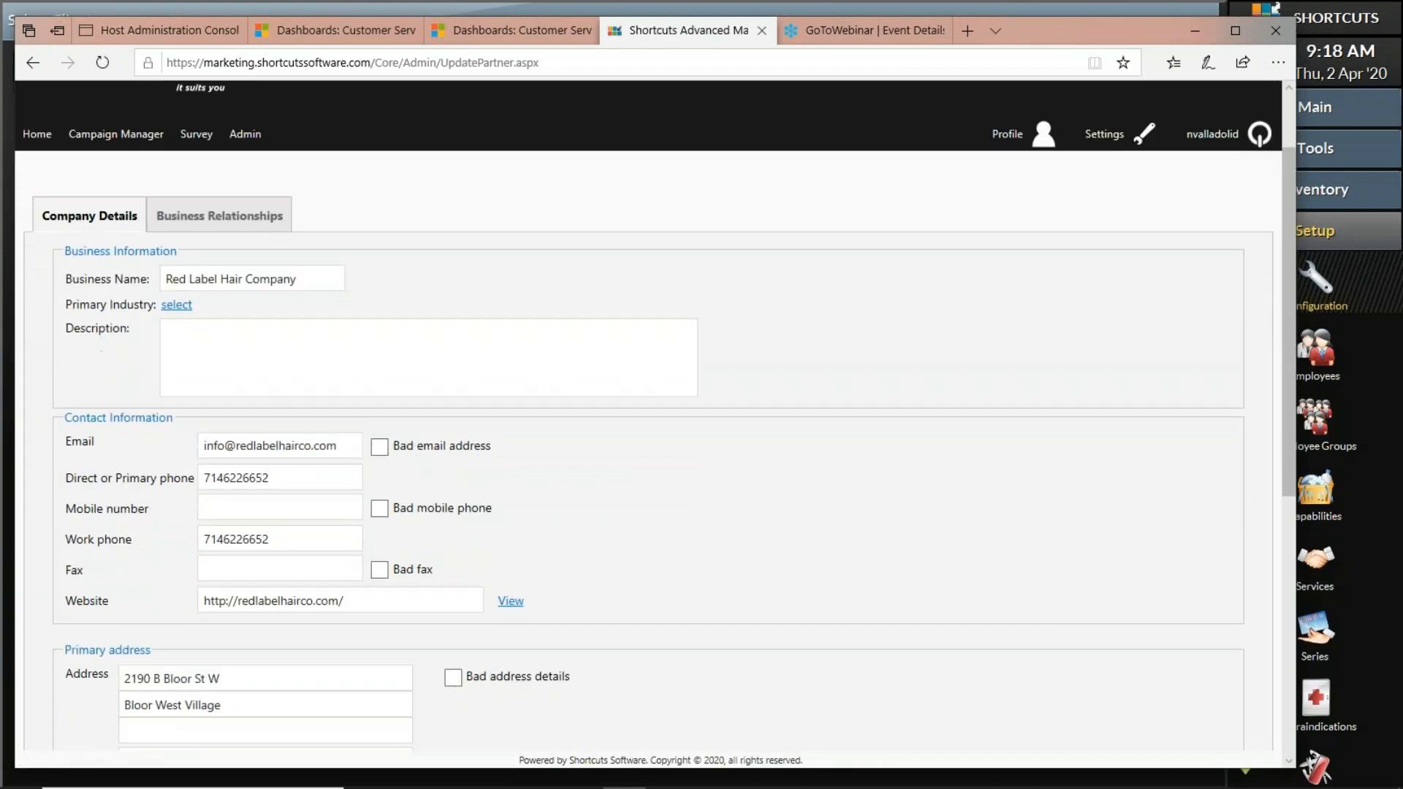
left_click_drag(319, 278, 152, 267)
scroll(559, 393, "down", 1)
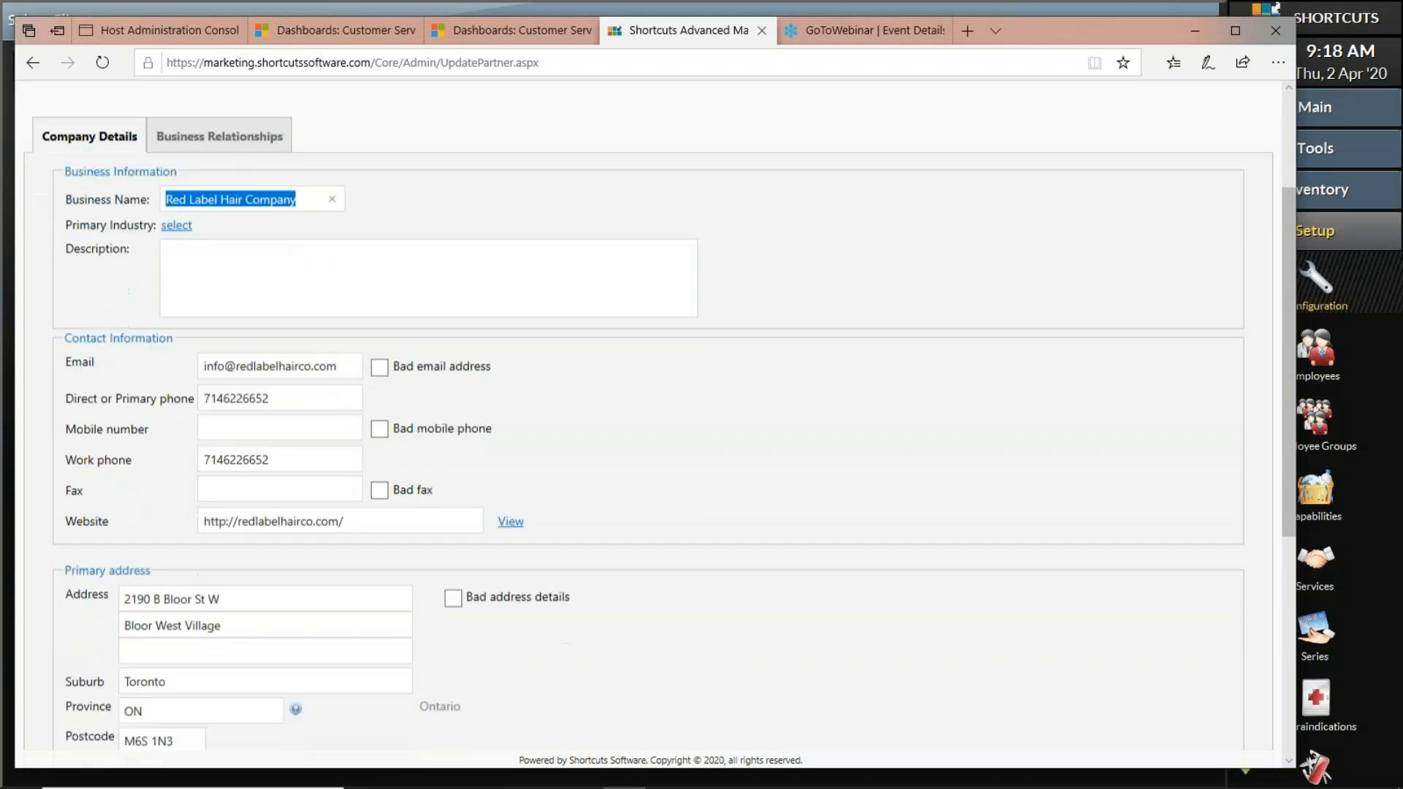
scroll(370, 275, "down", 4)
left_click_drag(382, 185, 192, 187)
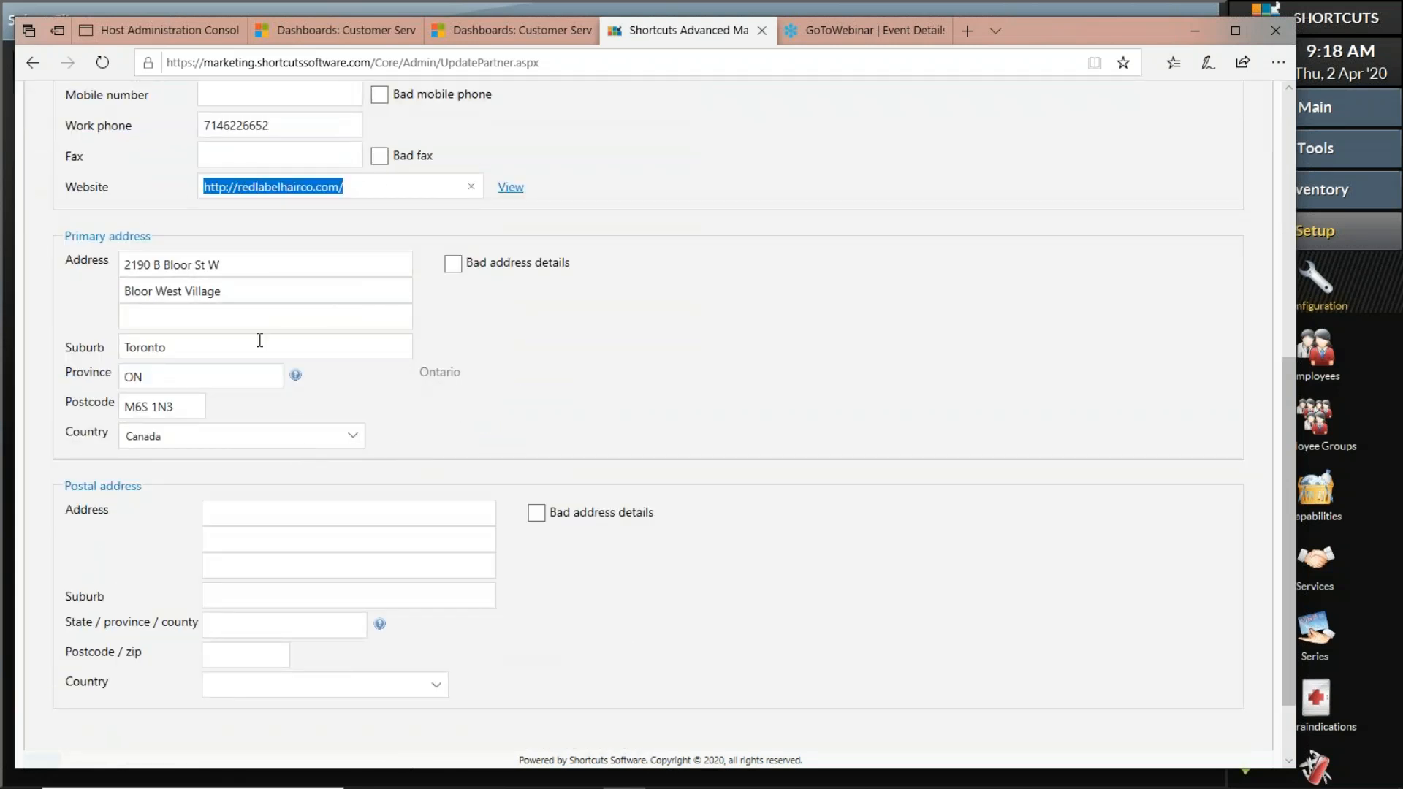
scroll(252, 379, "up", 4)
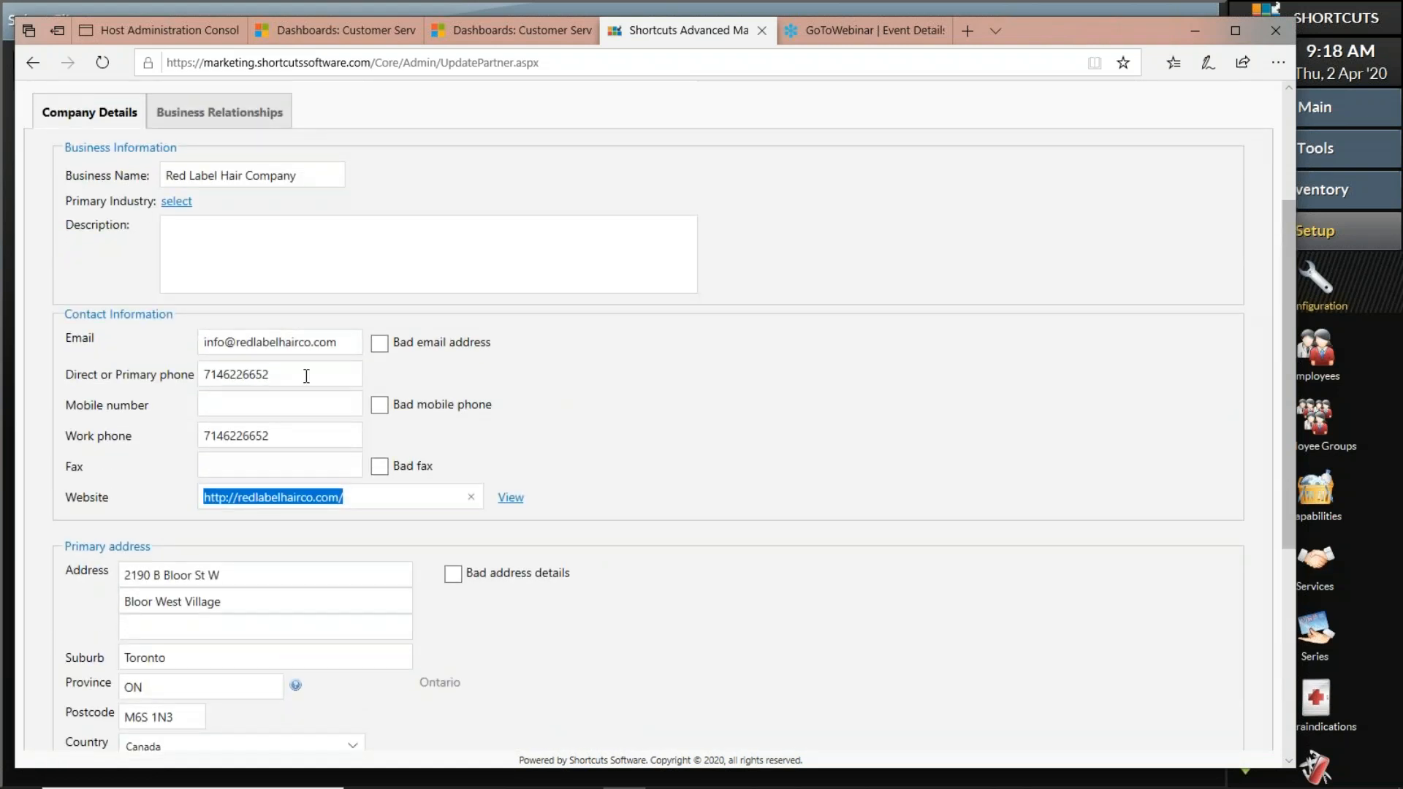
left_click_drag(306, 377, 167, 374)
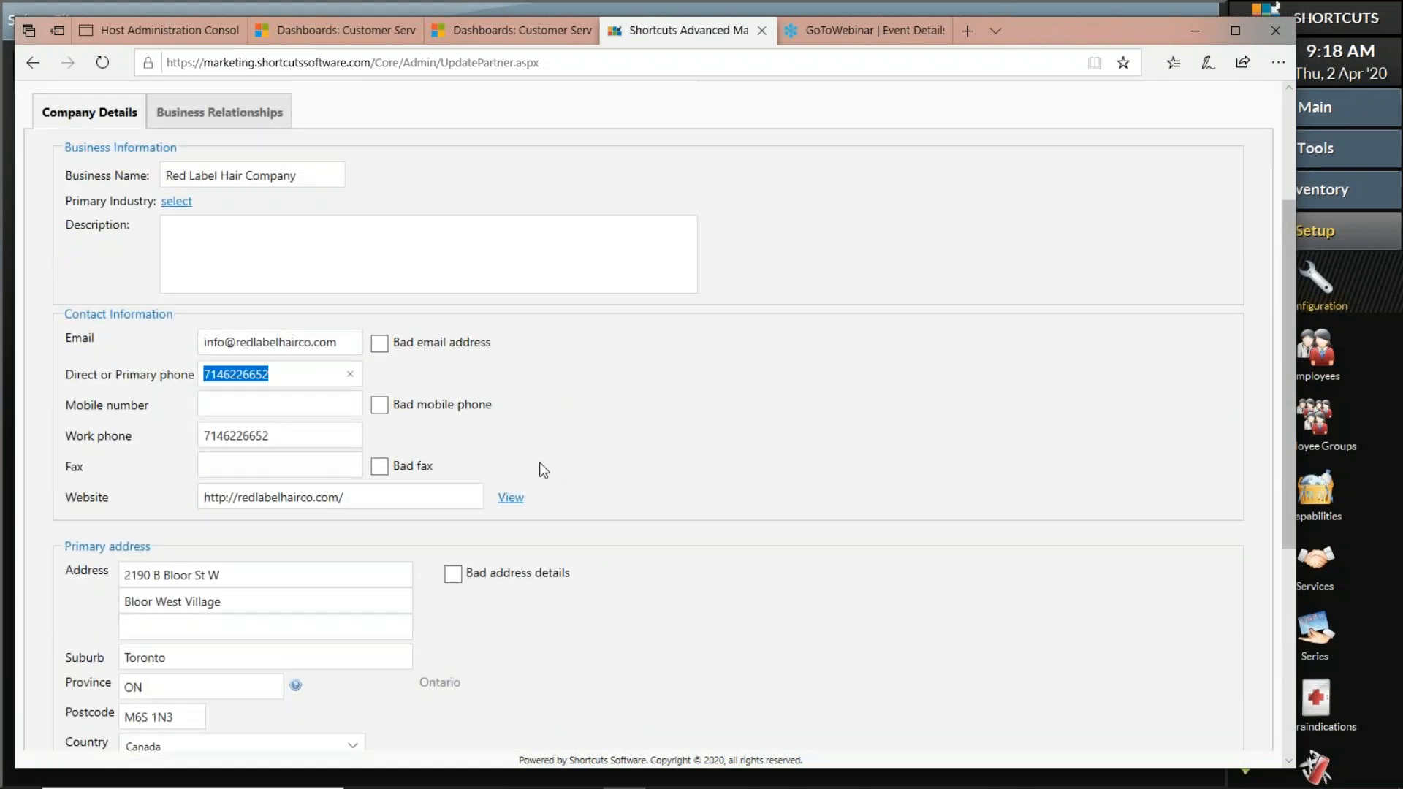
scroll(305, 316, "up", 3)
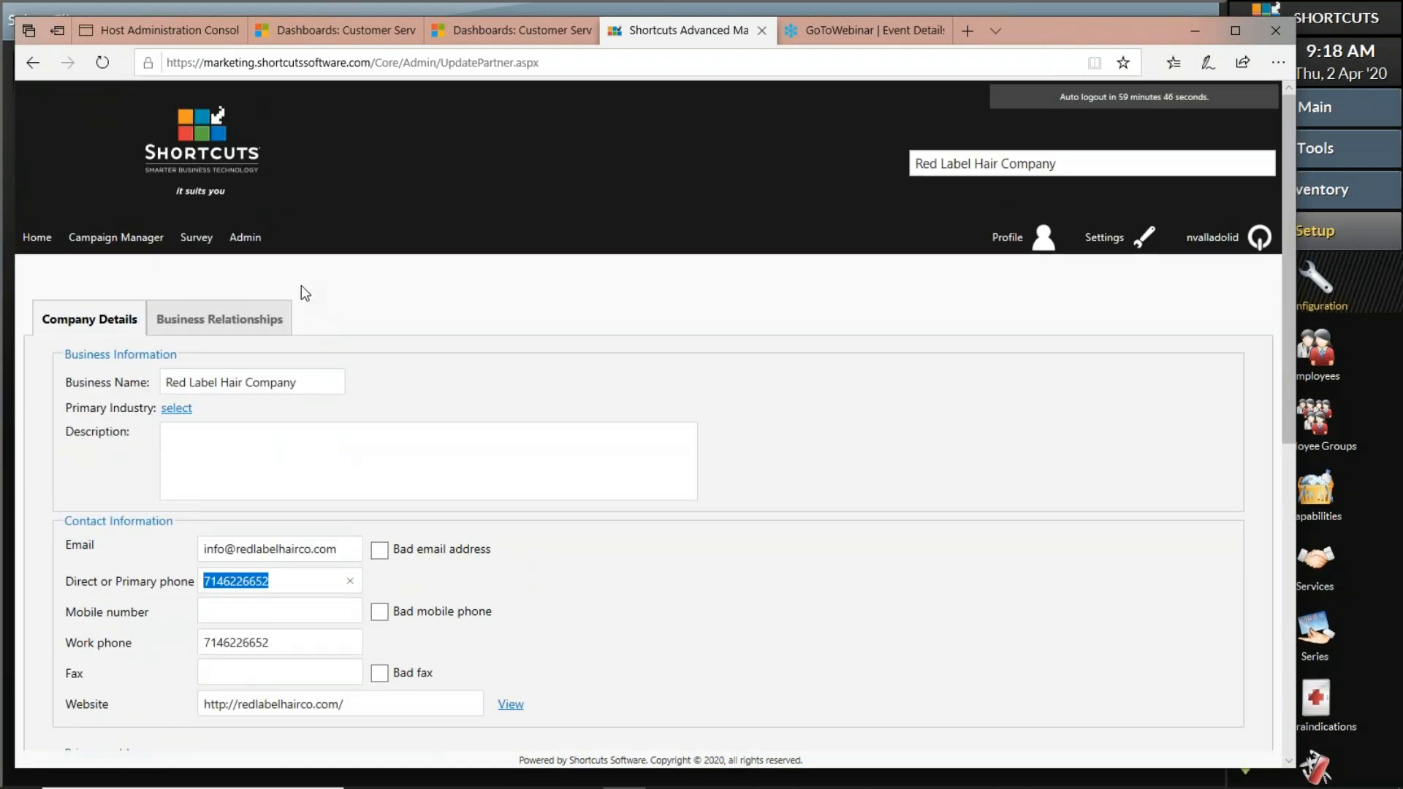
Open the site's campaign settings and examine the campaign from name, footer options and Facebook connect URL
left_click(1100, 251)
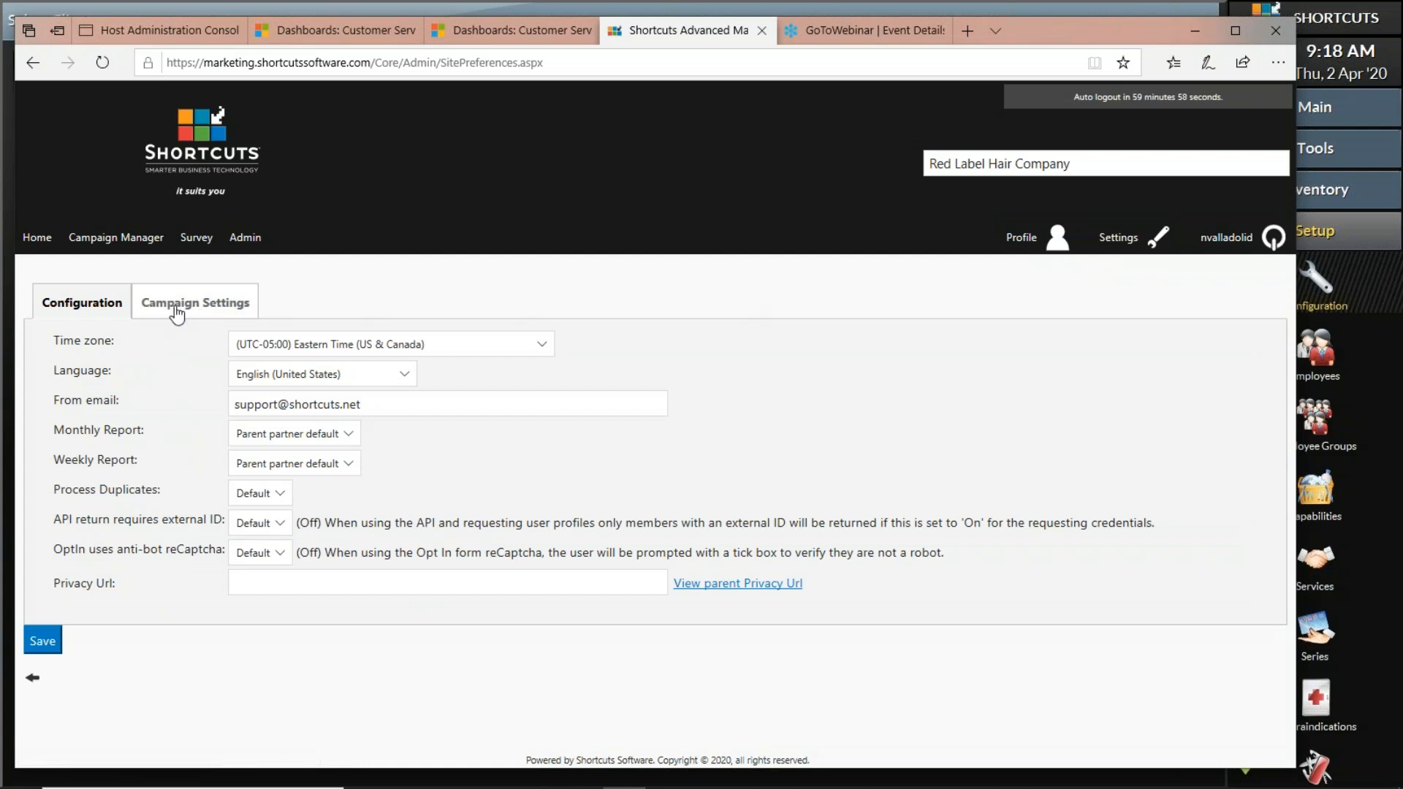
left_click(236, 305)
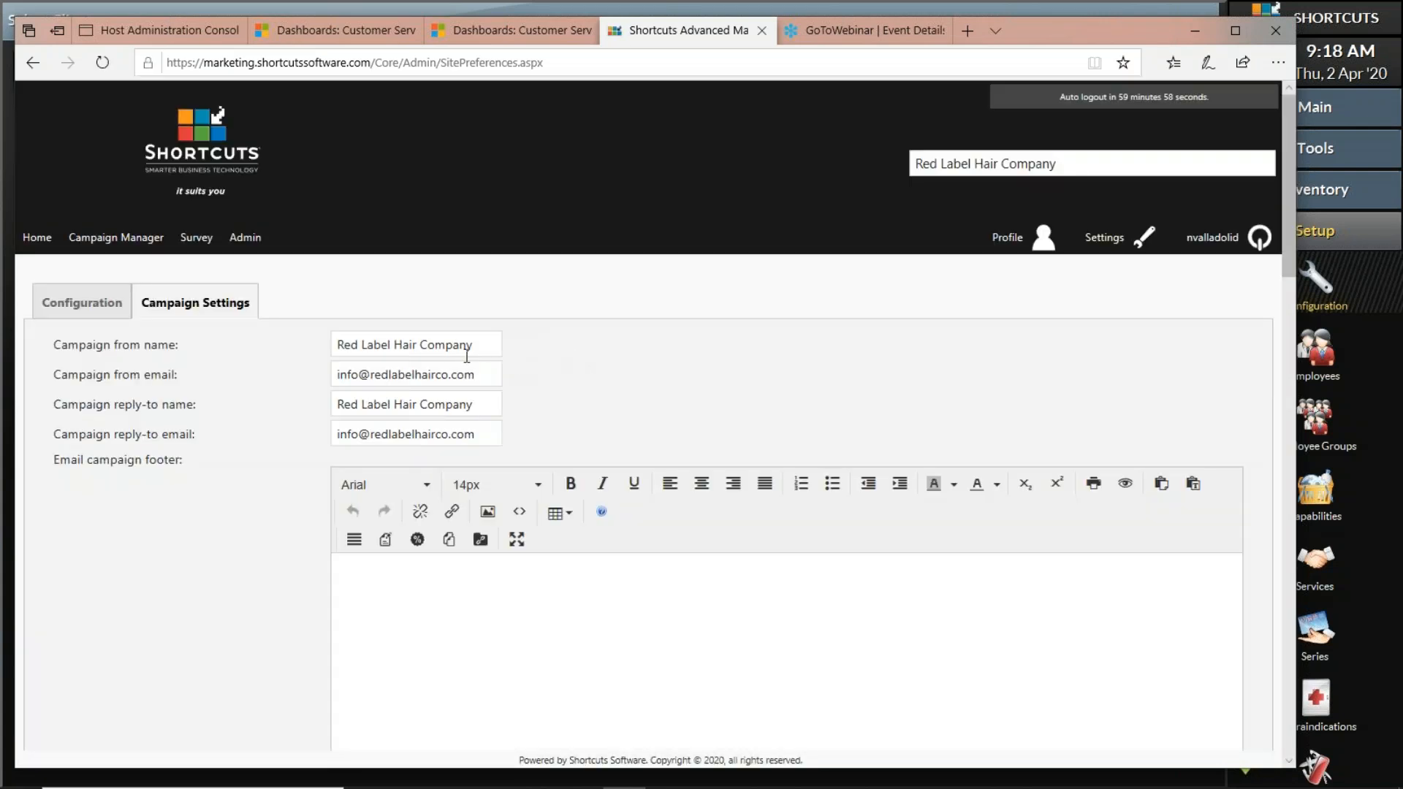
left_click(486, 345)
left_click_drag(487, 347, 334, 345)
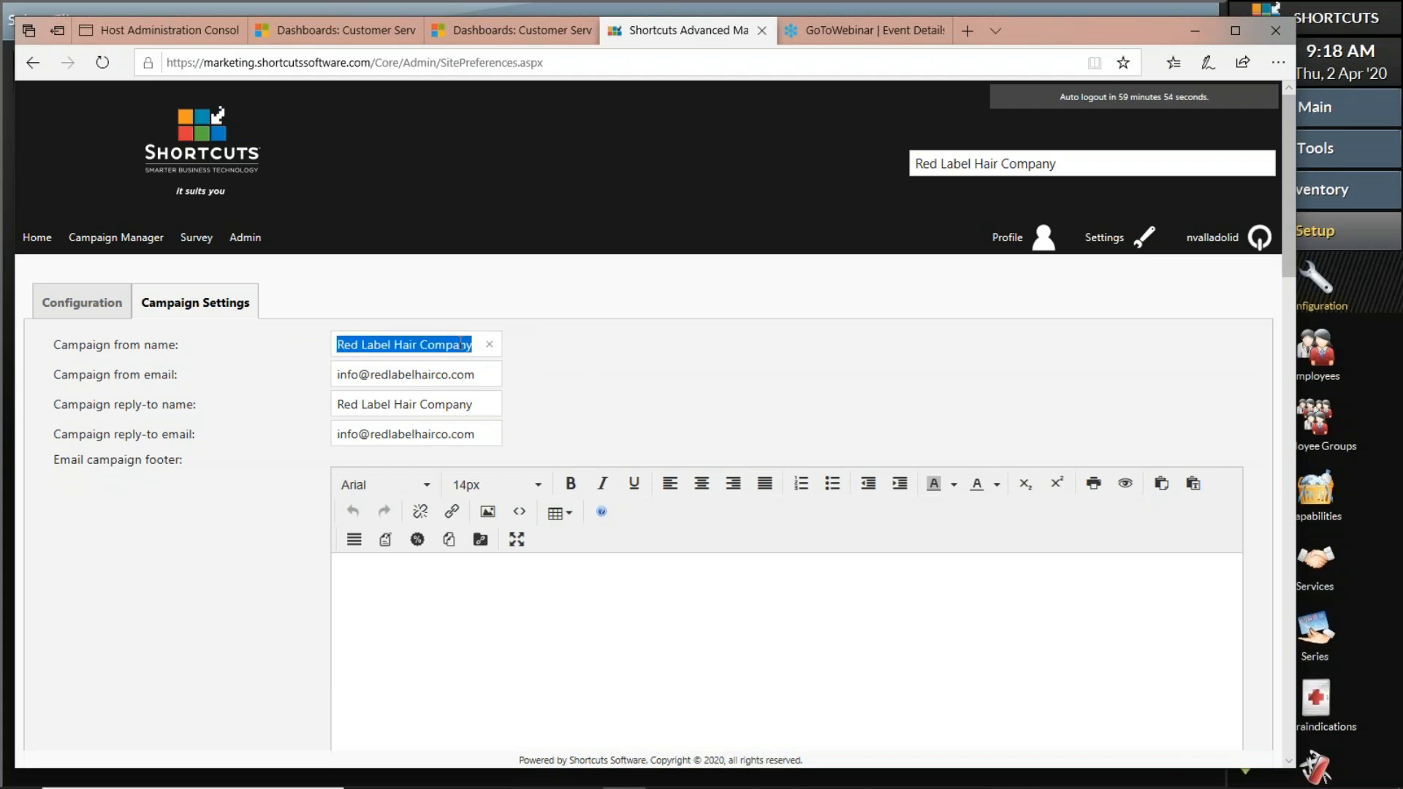
scroll(459, 358, "down", 10)
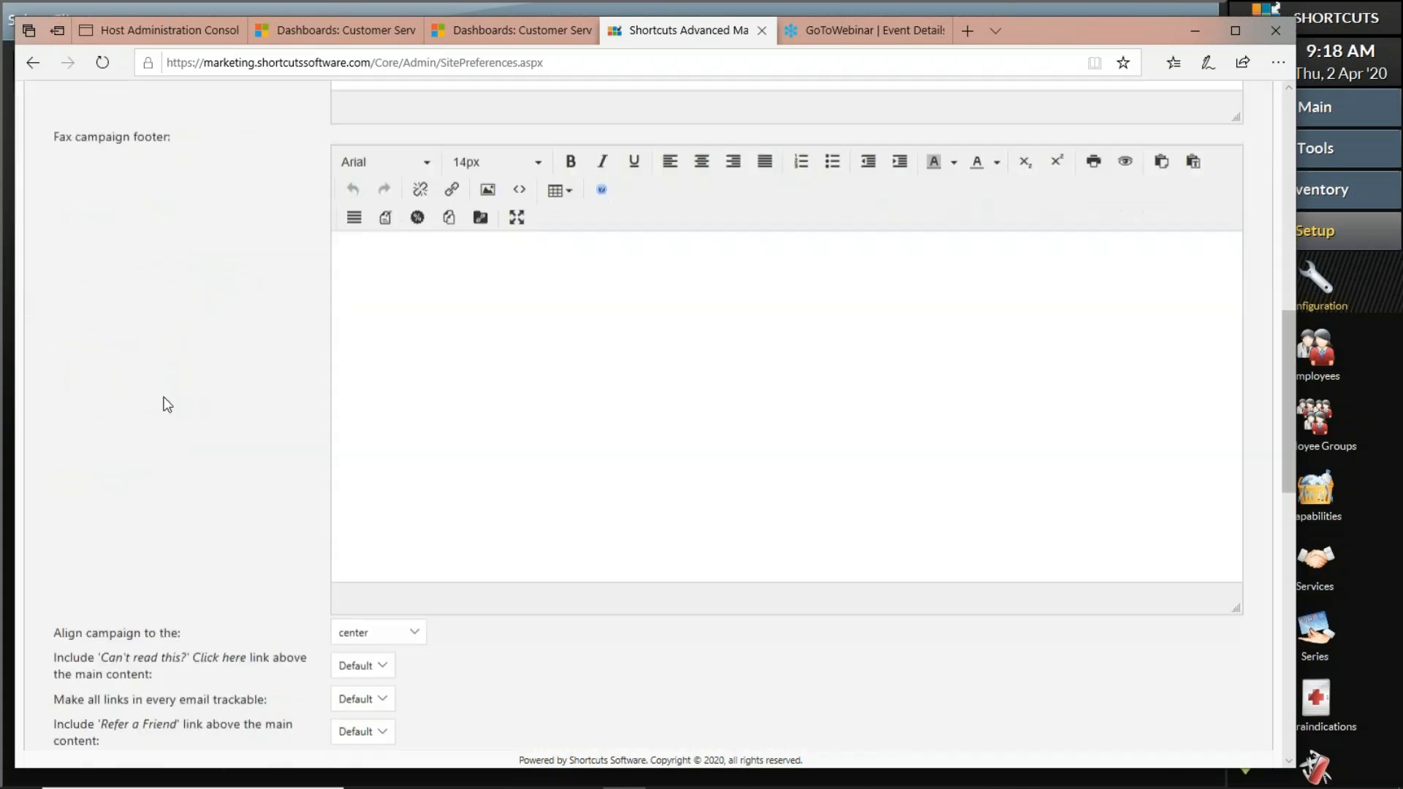
scroll(168, 404, "down", 10)
left_click_drag(482, 353, 170, 357)
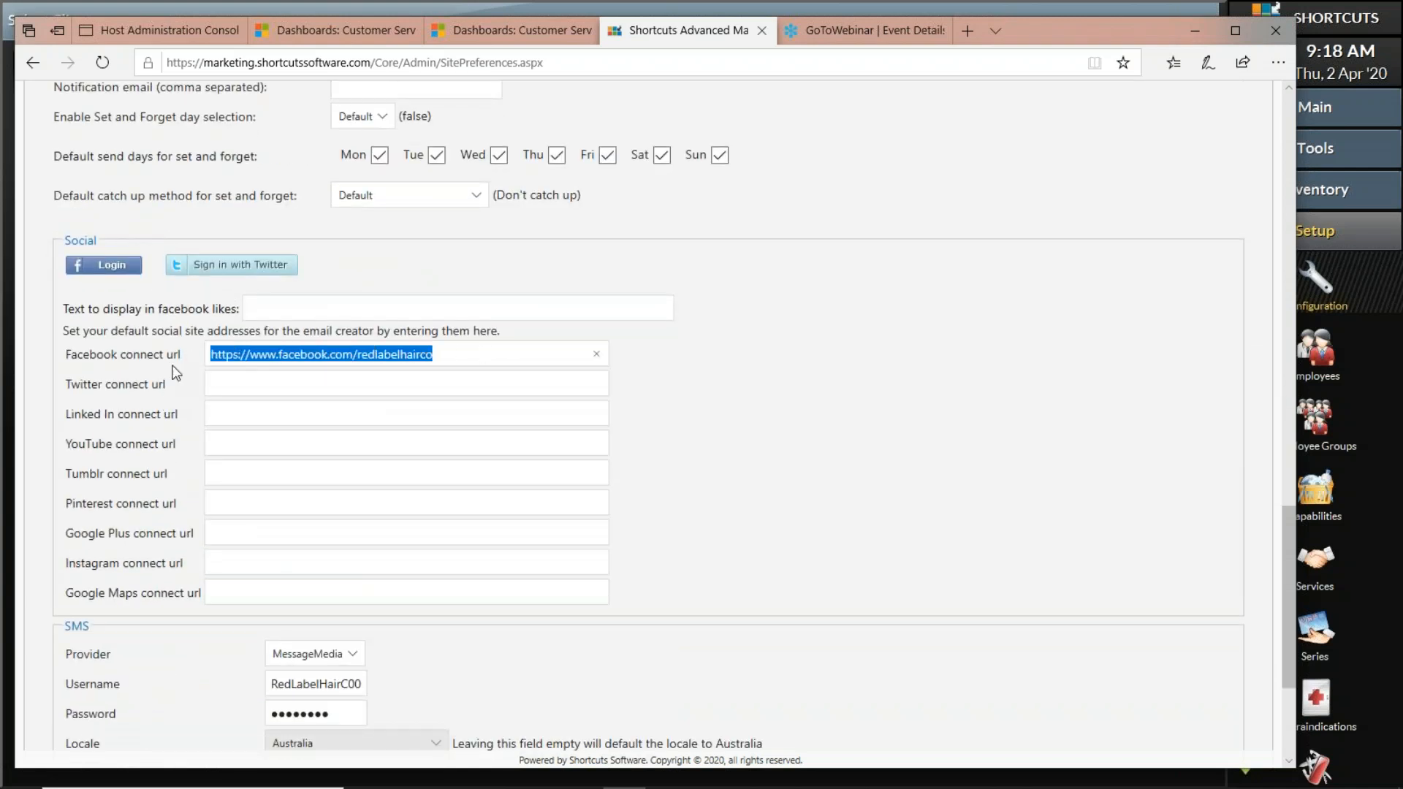
scroll(155, 409, "up", 20)
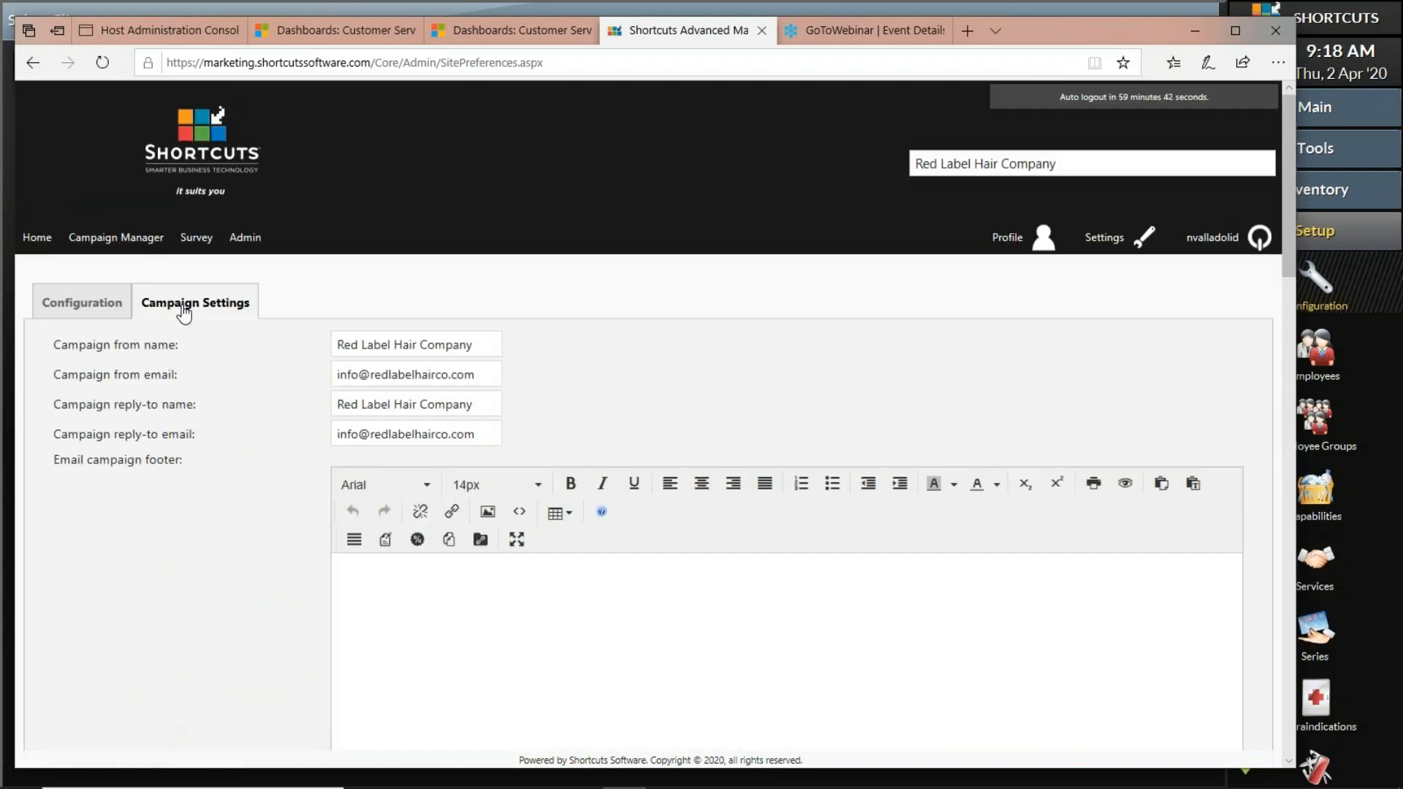
Leave the site preferences and open the promotion codes page among the admin resources
left_click(33, 238)
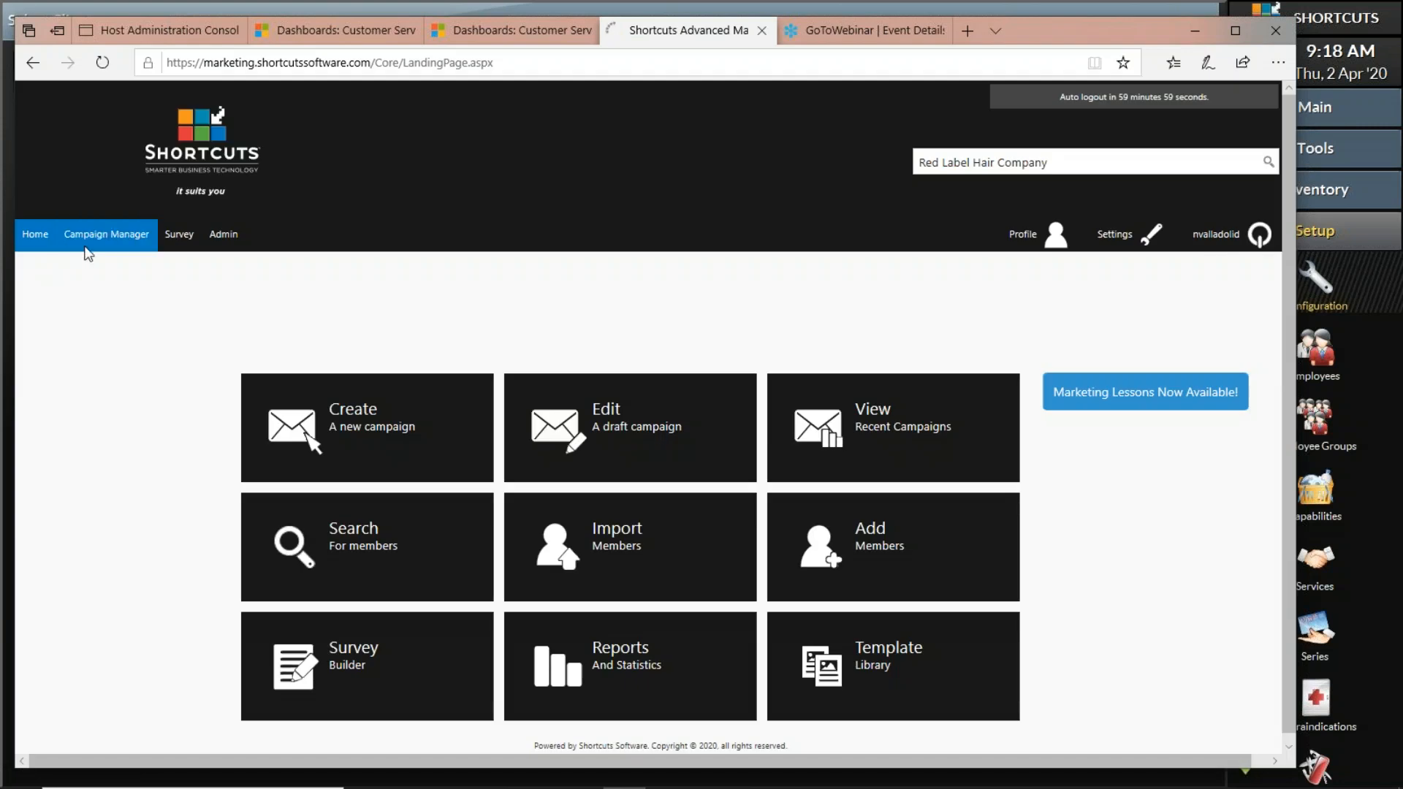
left_click(223, 234)
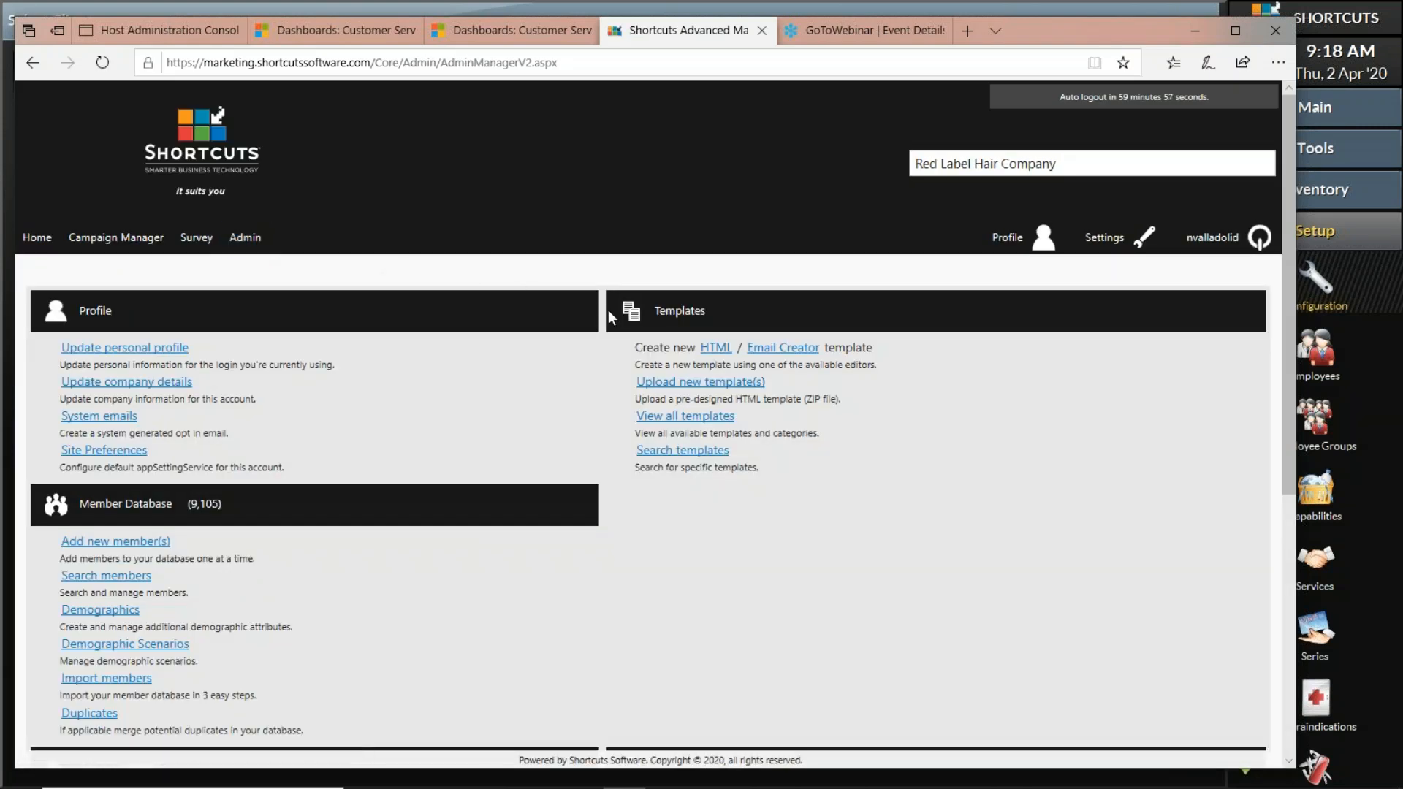
scroll(608, 310, "down", 3)
scroll(611, 317, "down", 3)
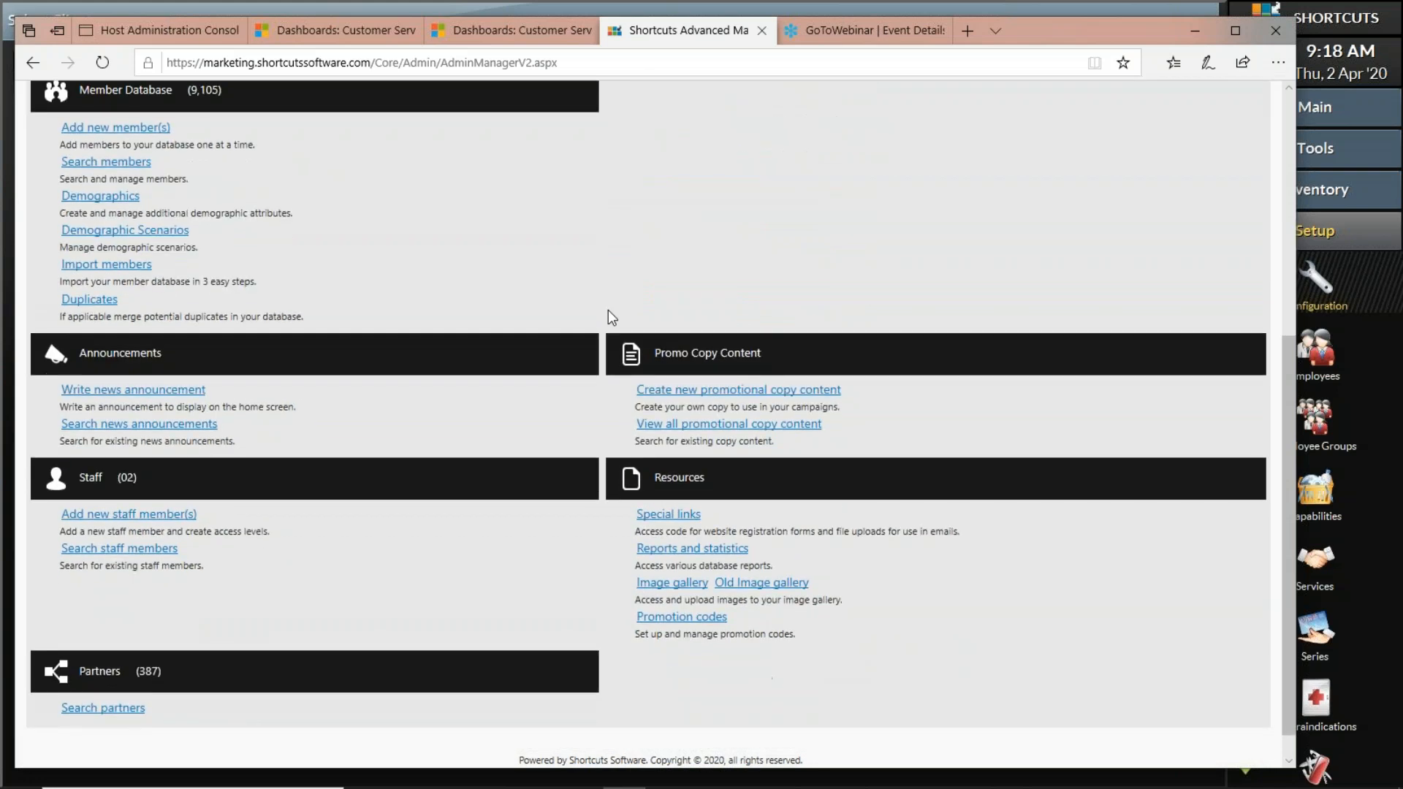
left_click_drag(713, 454, 653, 461)
left_click_drag(760, 588, 628, 592)
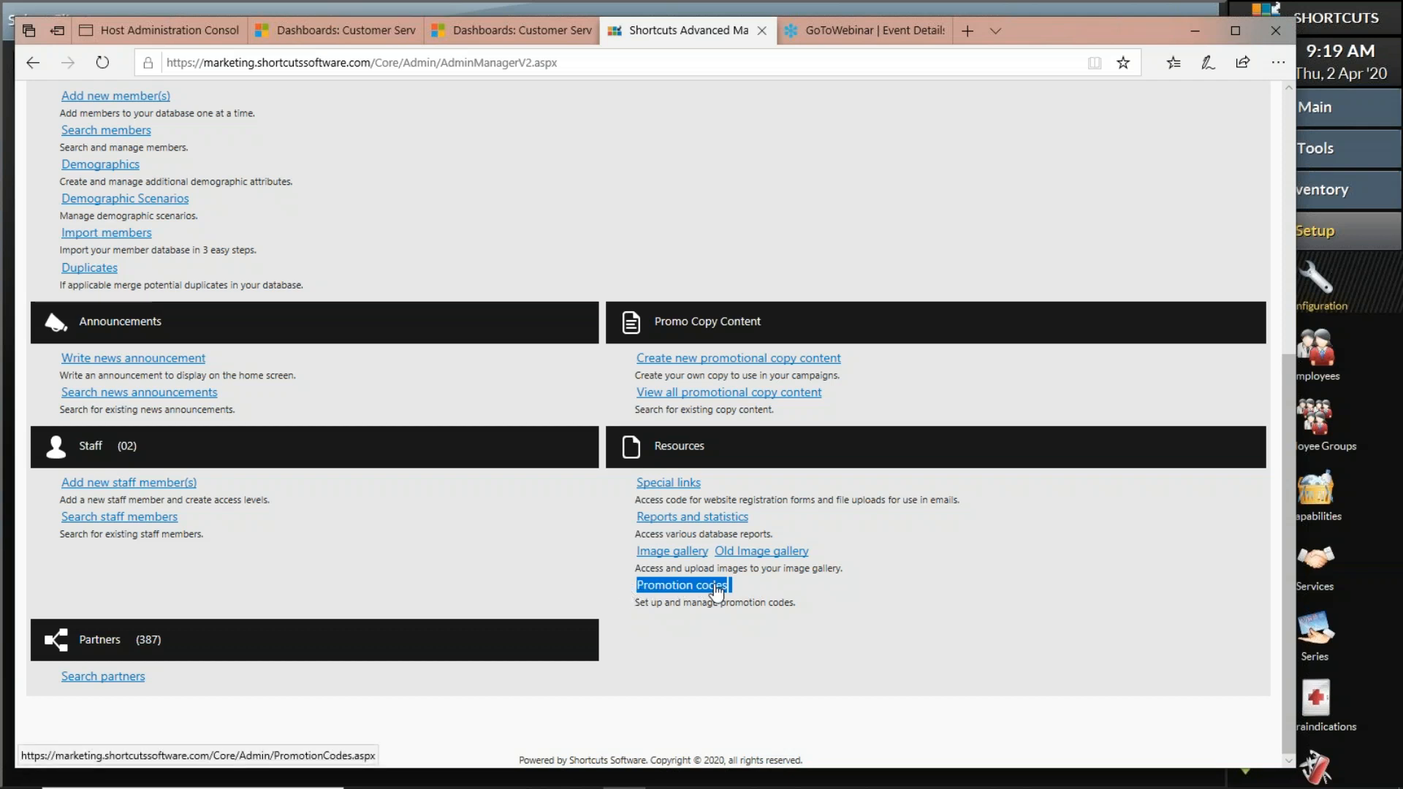
left_click(717, 588)
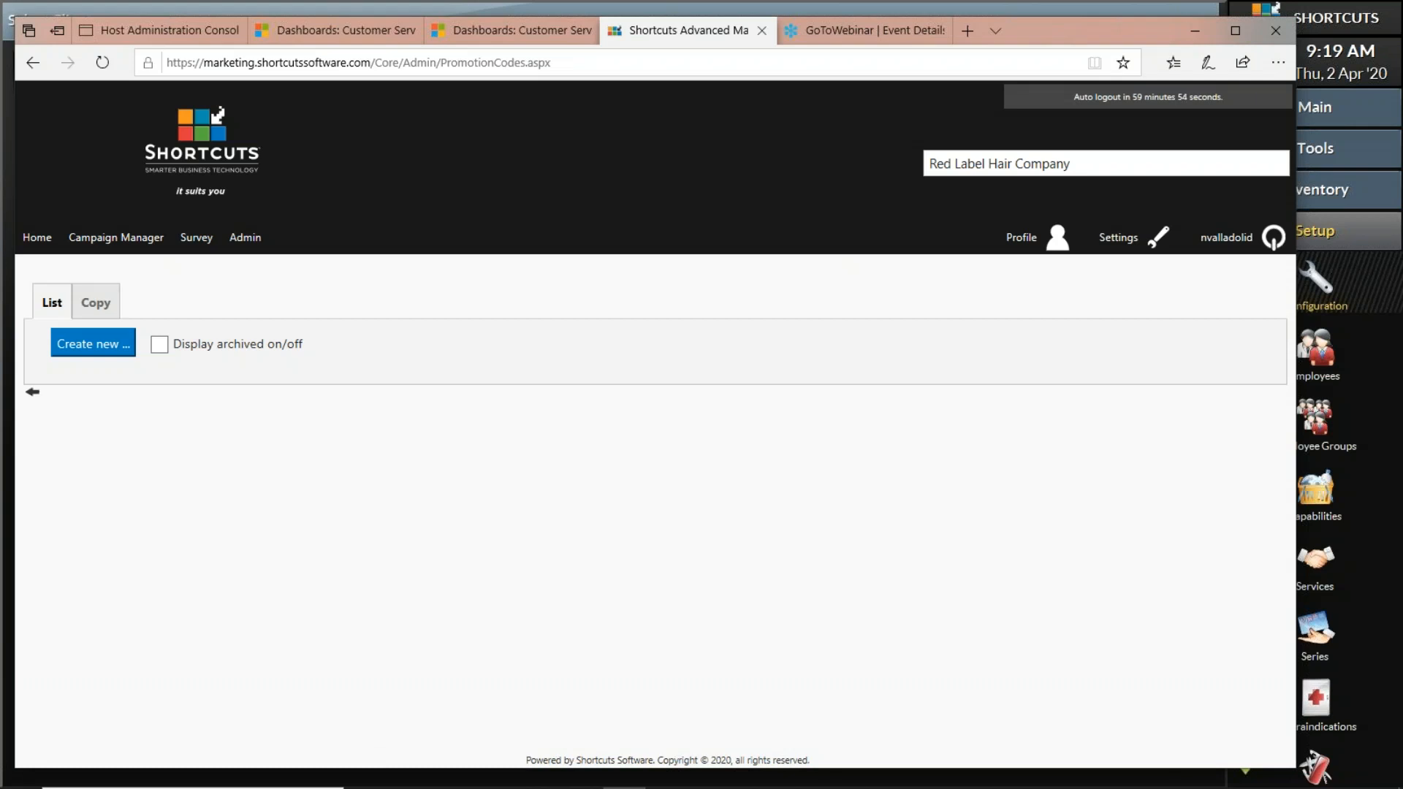
Create and save an active promotion code "Birthday" described as "Customer gets a coupon for their birthday", then return to the code list
left_click(118, 344)
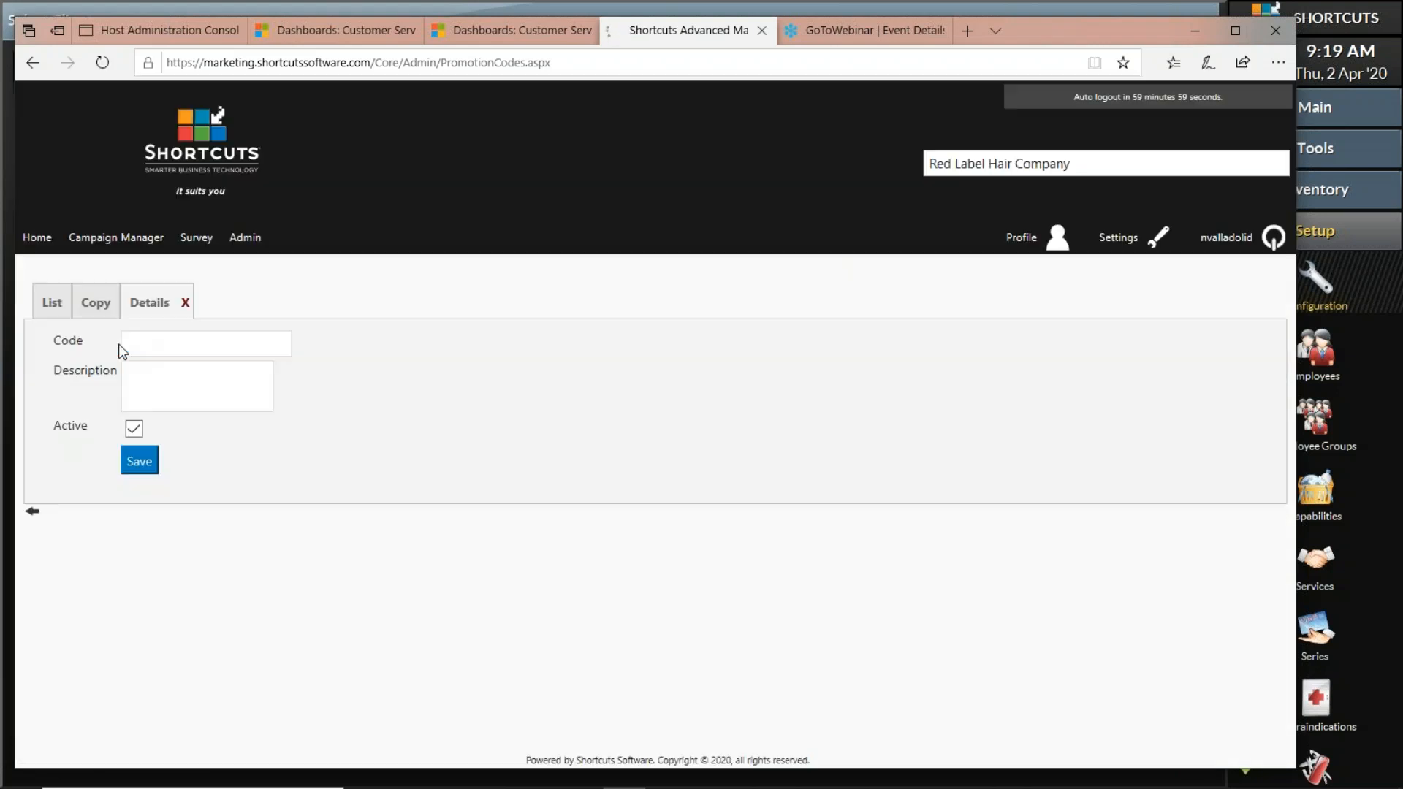
left_click(146, 343)
type("B")
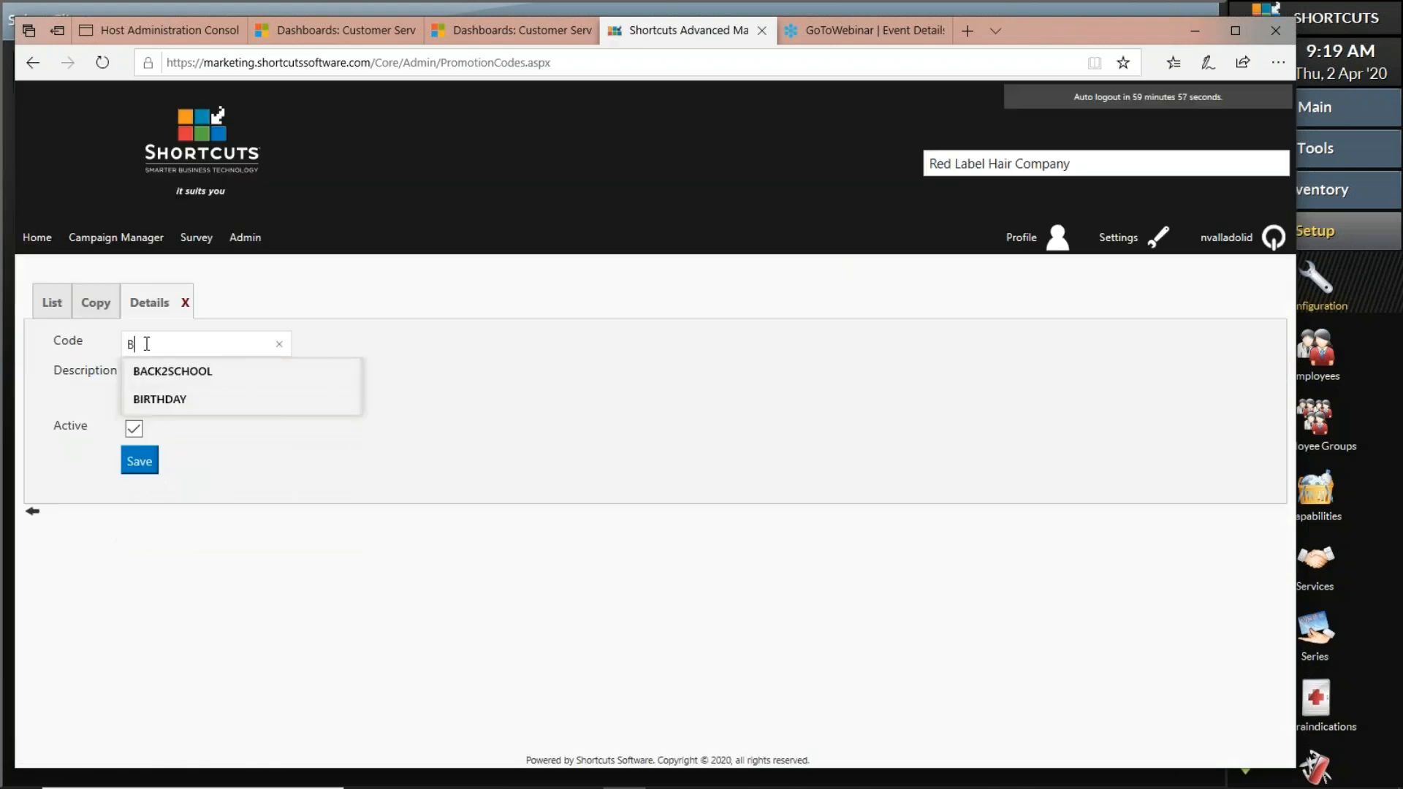
type("irthday")
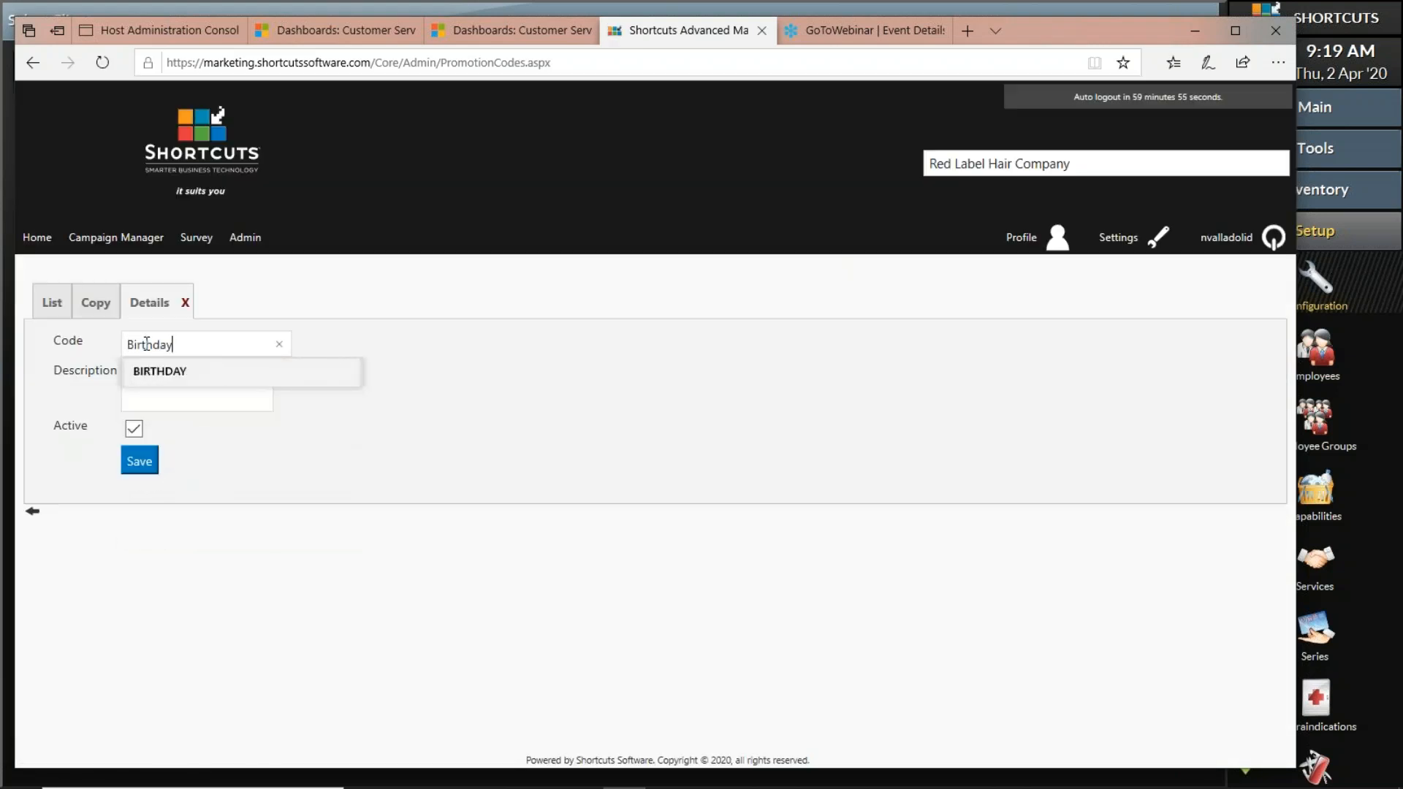
key("Tab")
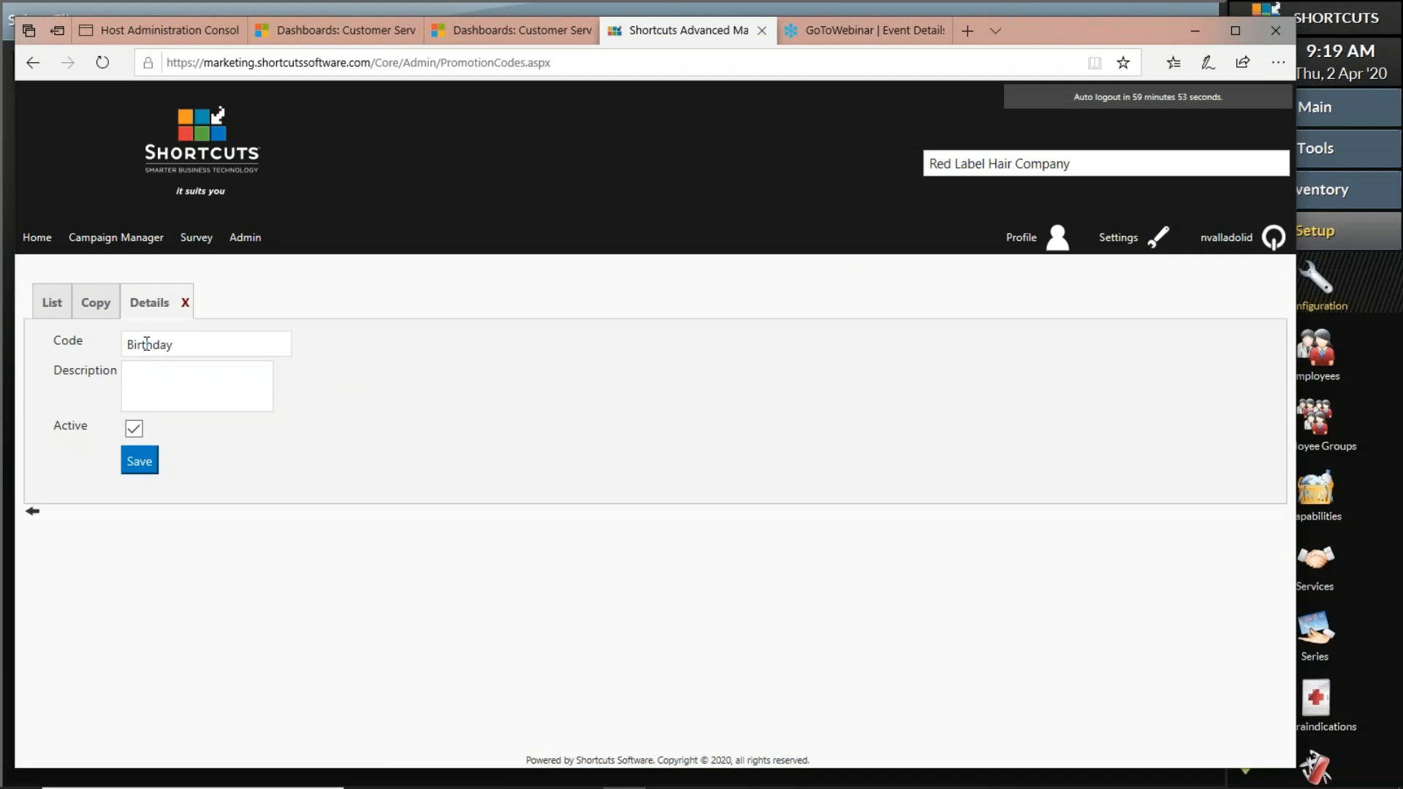
type("Customer gets a coupong")
key("BackSpace")
type("for their birthday")
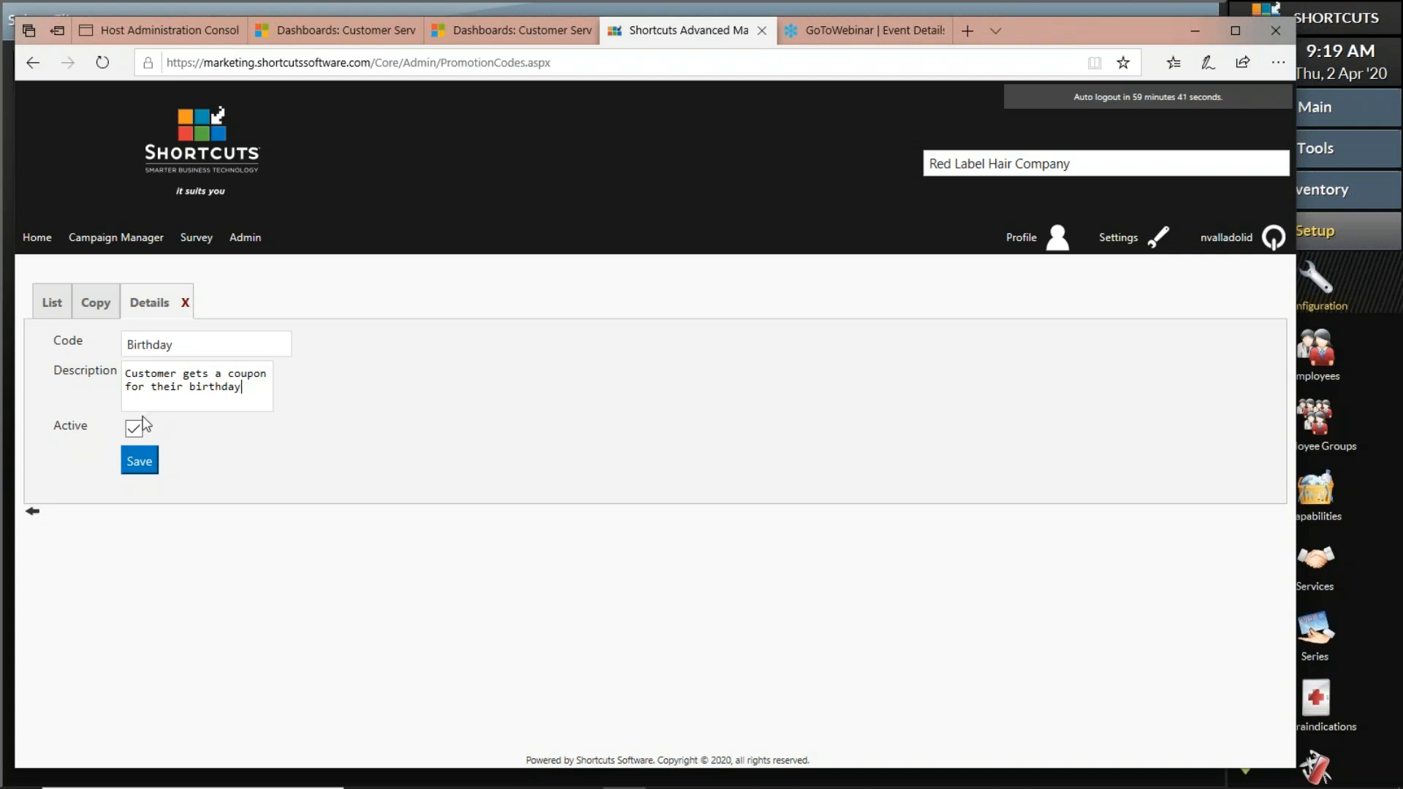
left_click(137, 464)
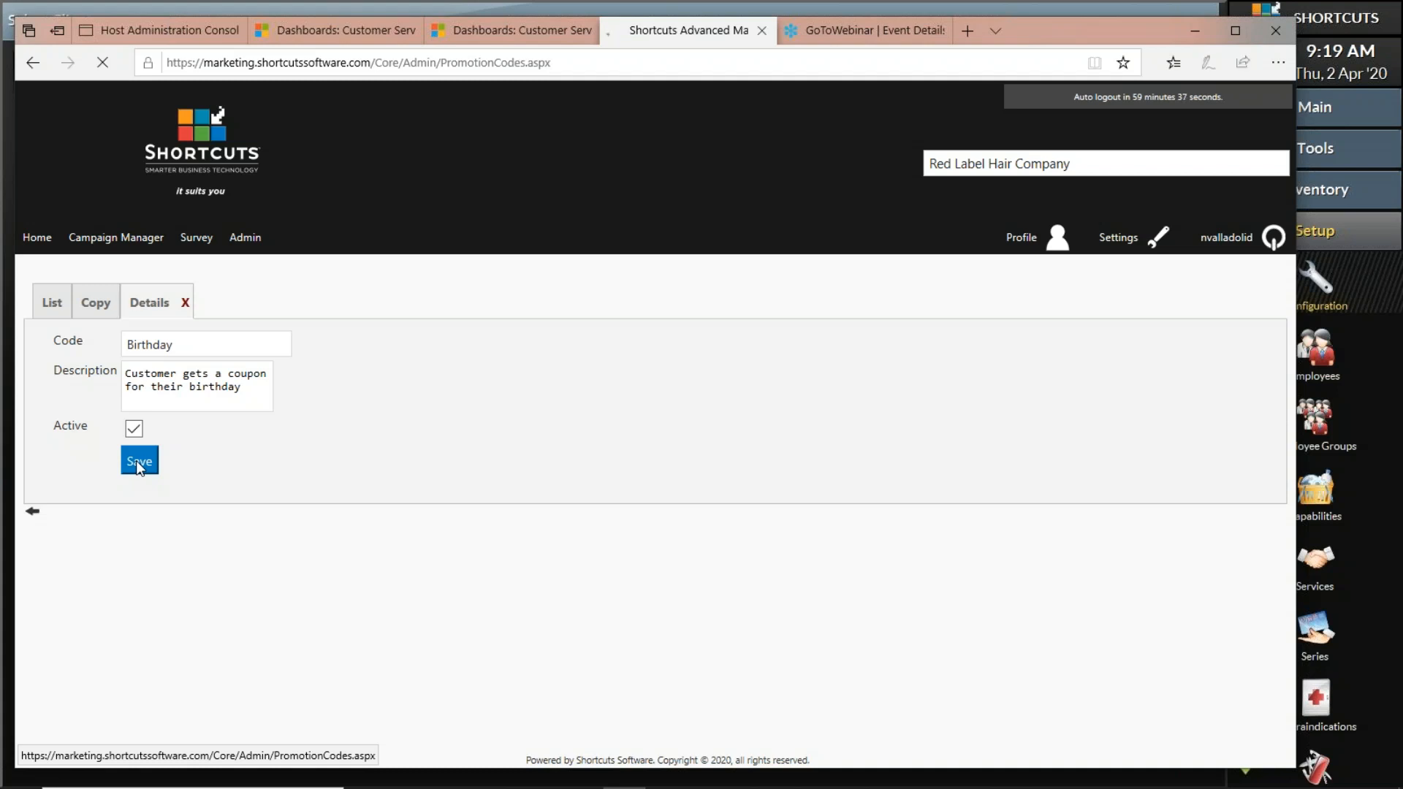
left_click(49, 306)
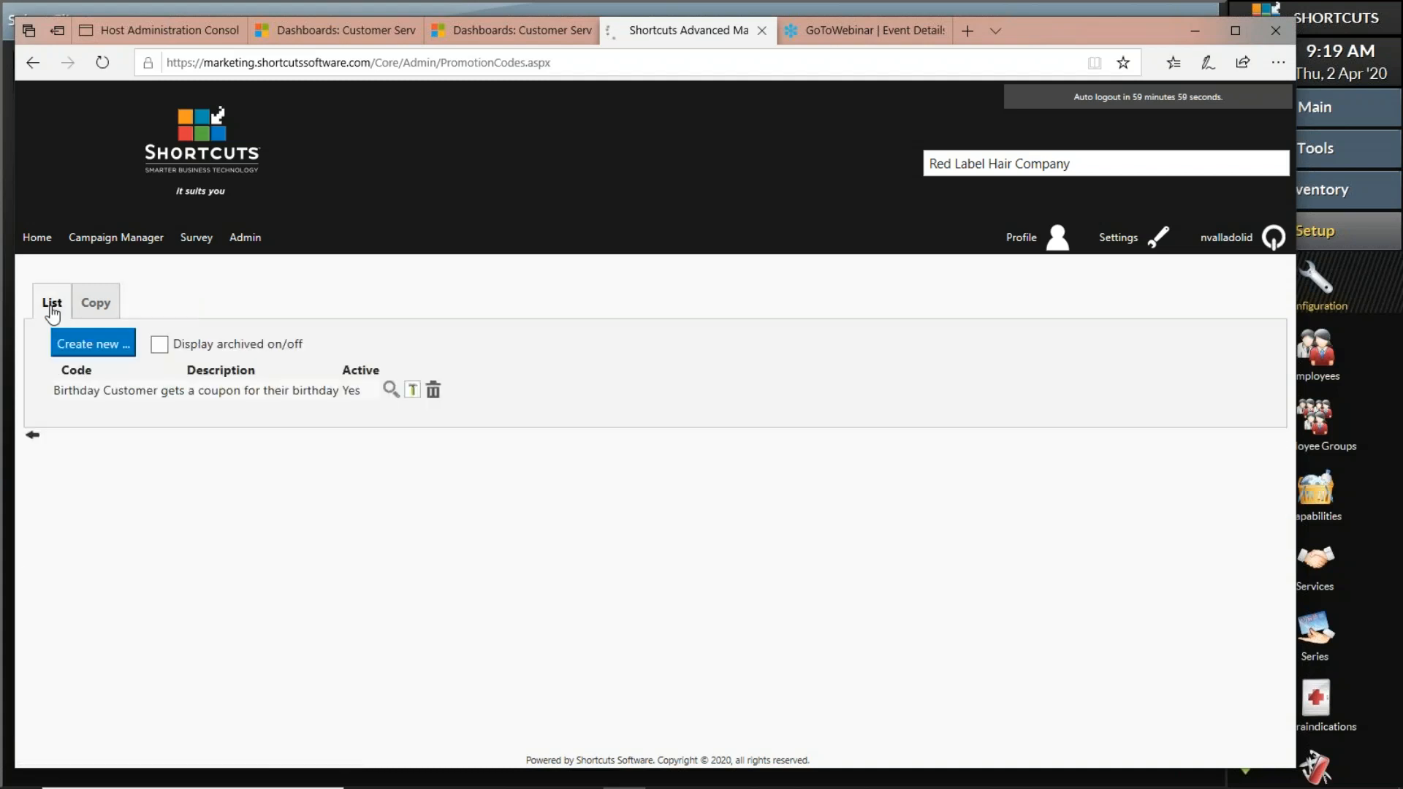
Add and save promotion code "WeMissYou" with description "Customer gets coupon if they have not visited in 3 months", then show the code list
left_click(110, 352)
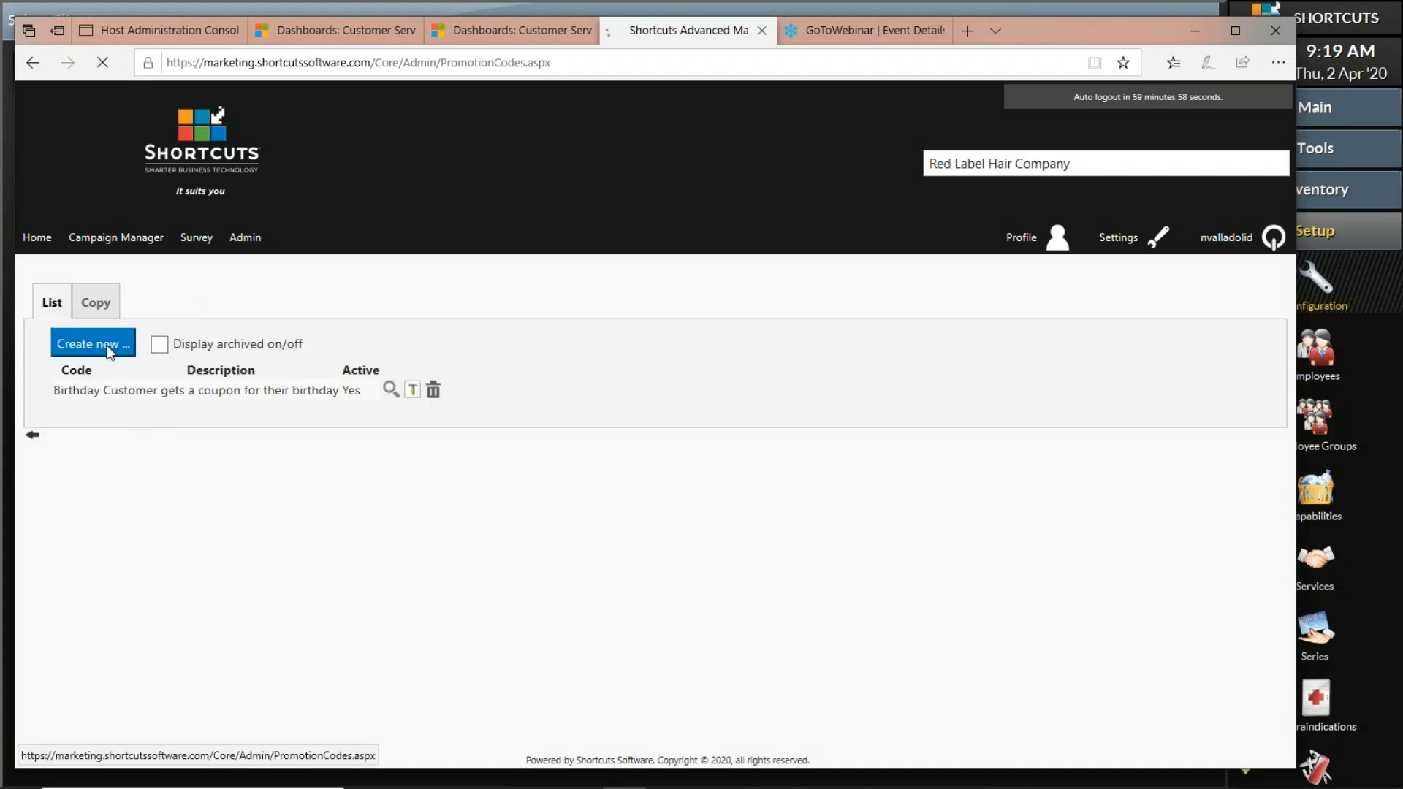
left_click(143, 341)
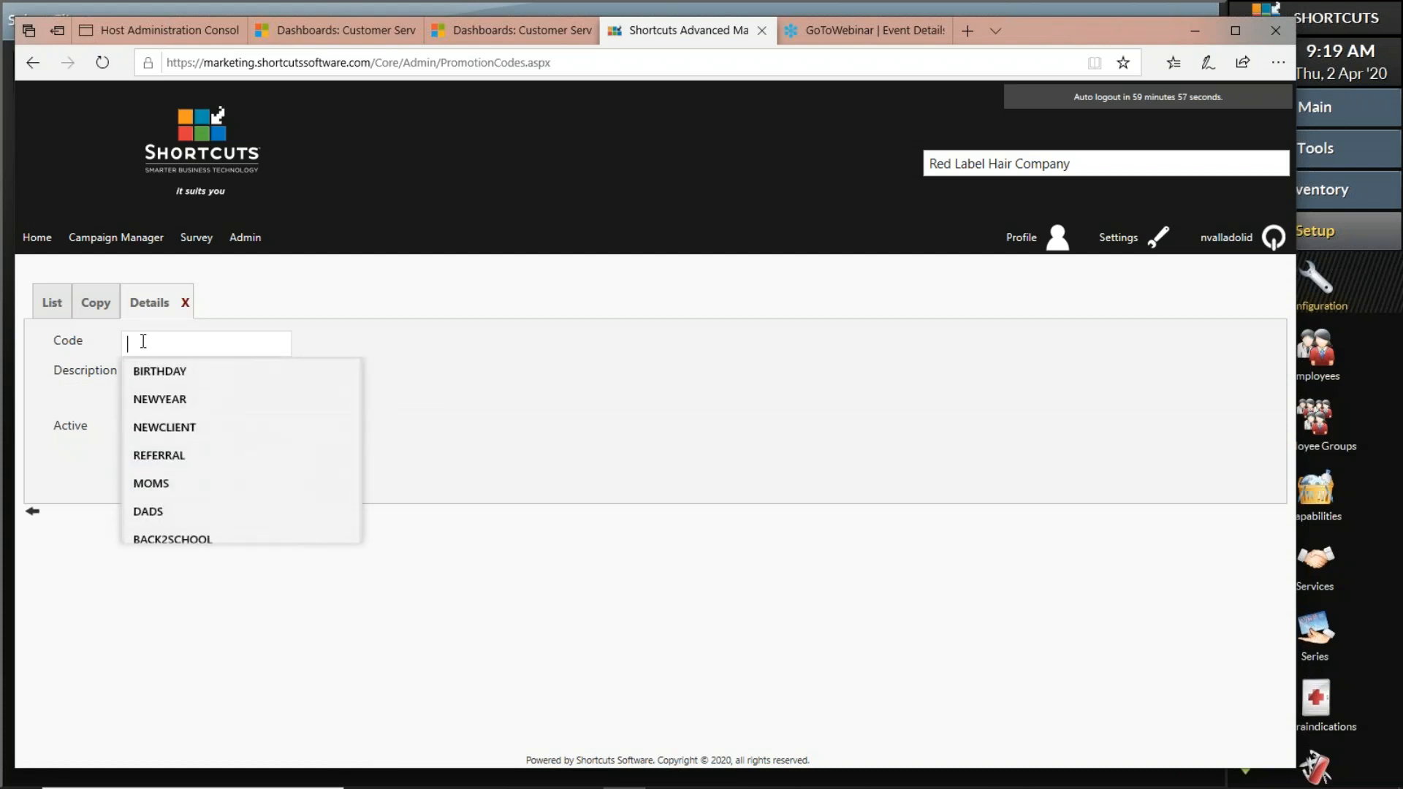
type("Mi")
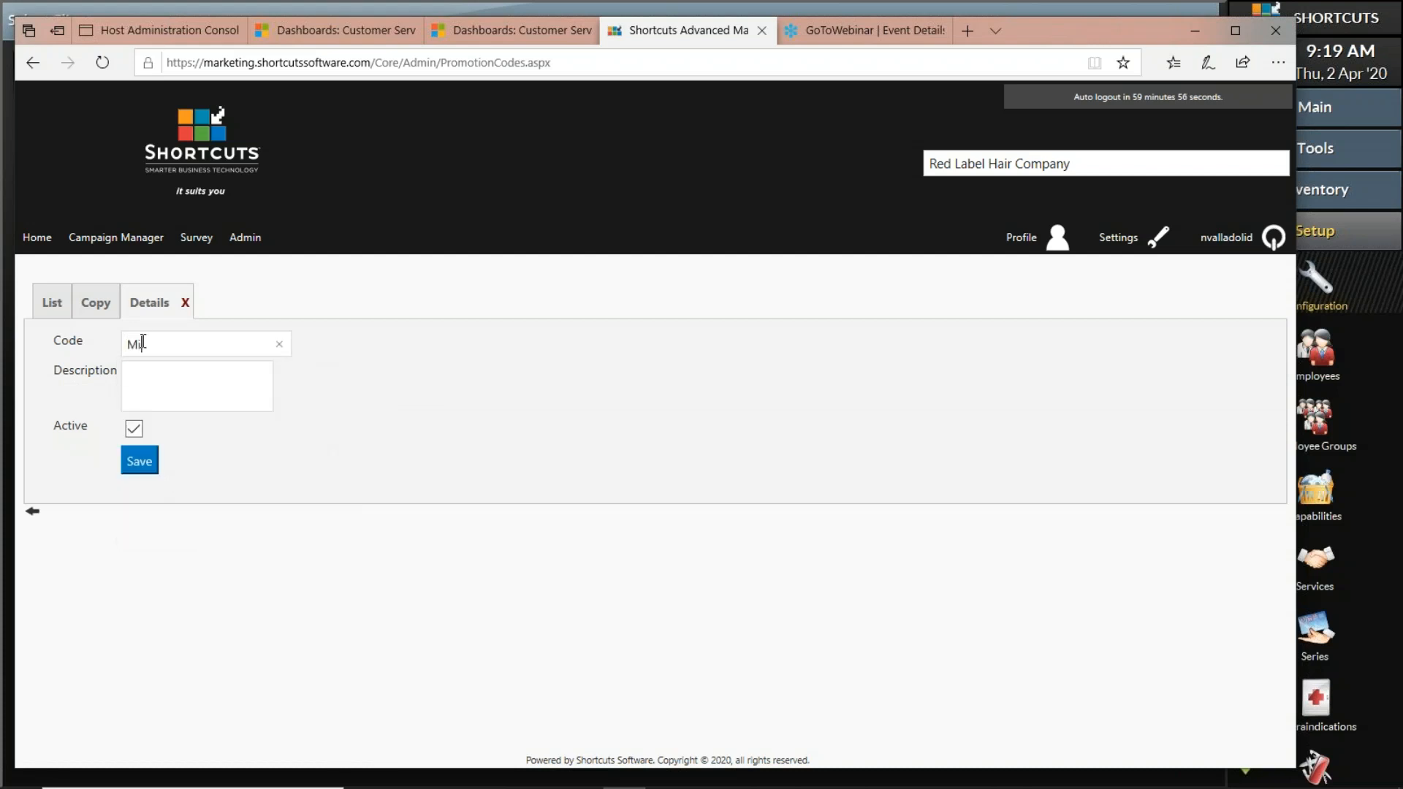
type("ssYou")
key("Home")
type("We")
left_click(164, 380)
type("Customer gets coupo")
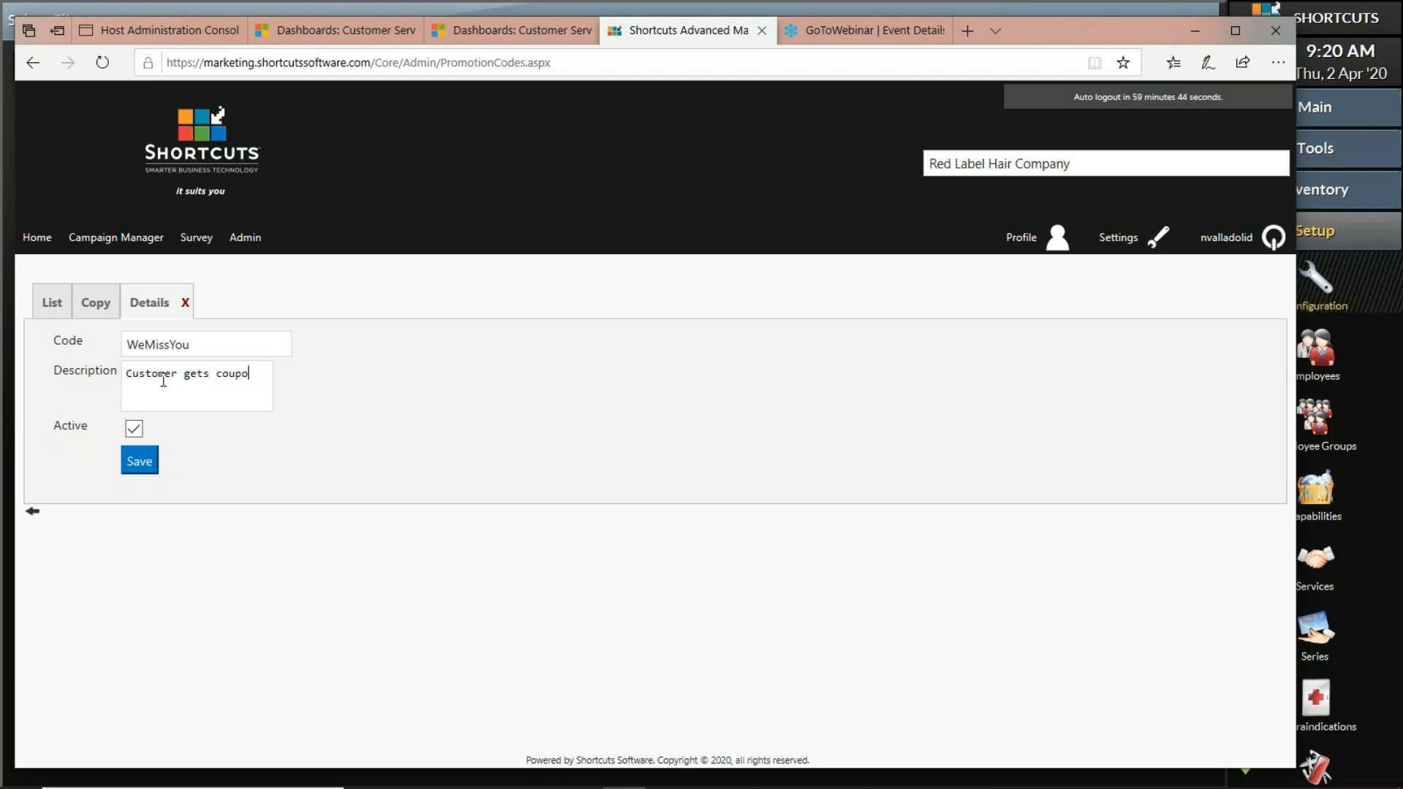
type("n if they have not visited in 3 months")
left_click(139, 460)
left_click(53, 309)
Add and save promotion code "Holiday Sale" with description "Customer gets coupon for Christmas", then go back to the list of codes
left_click(91, 345)
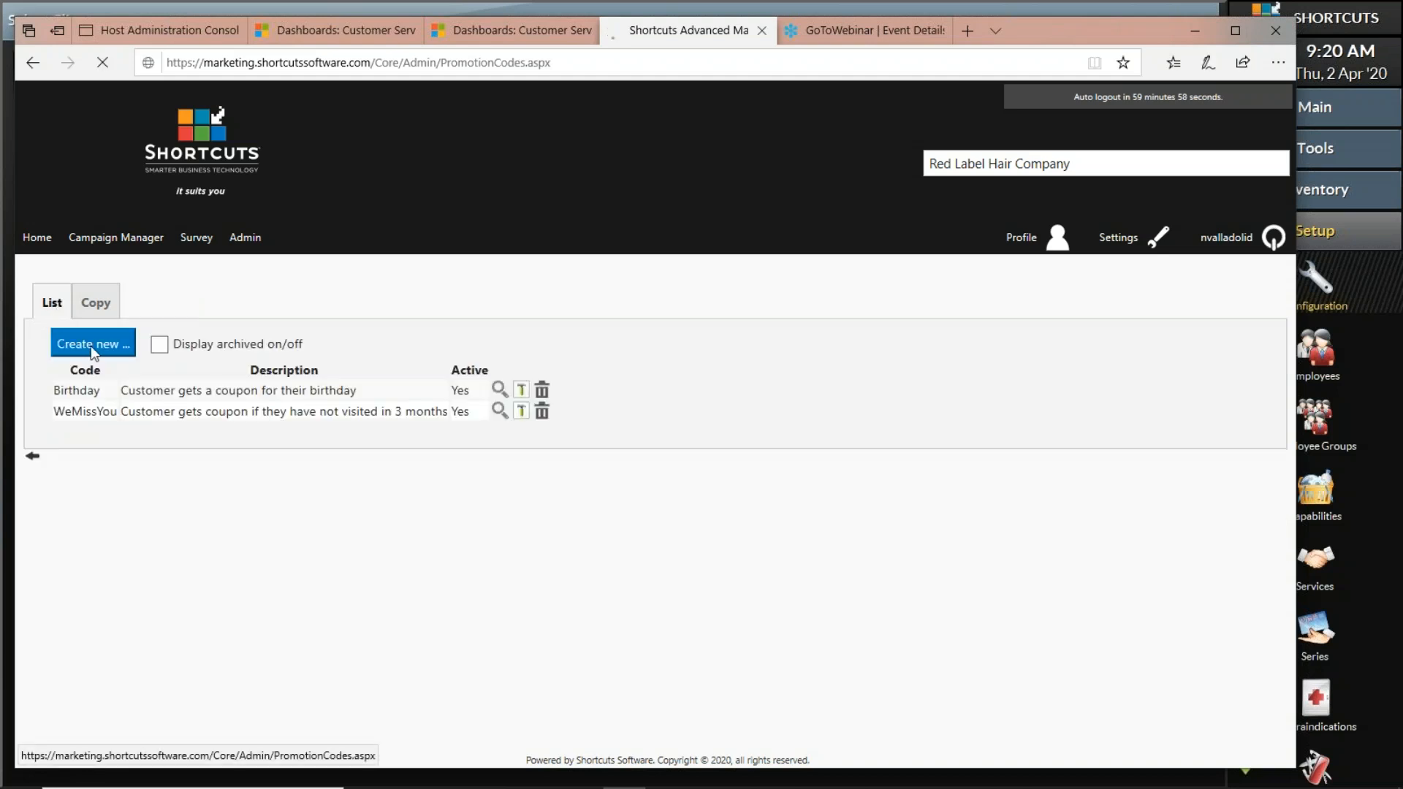
left_click(162, 345)
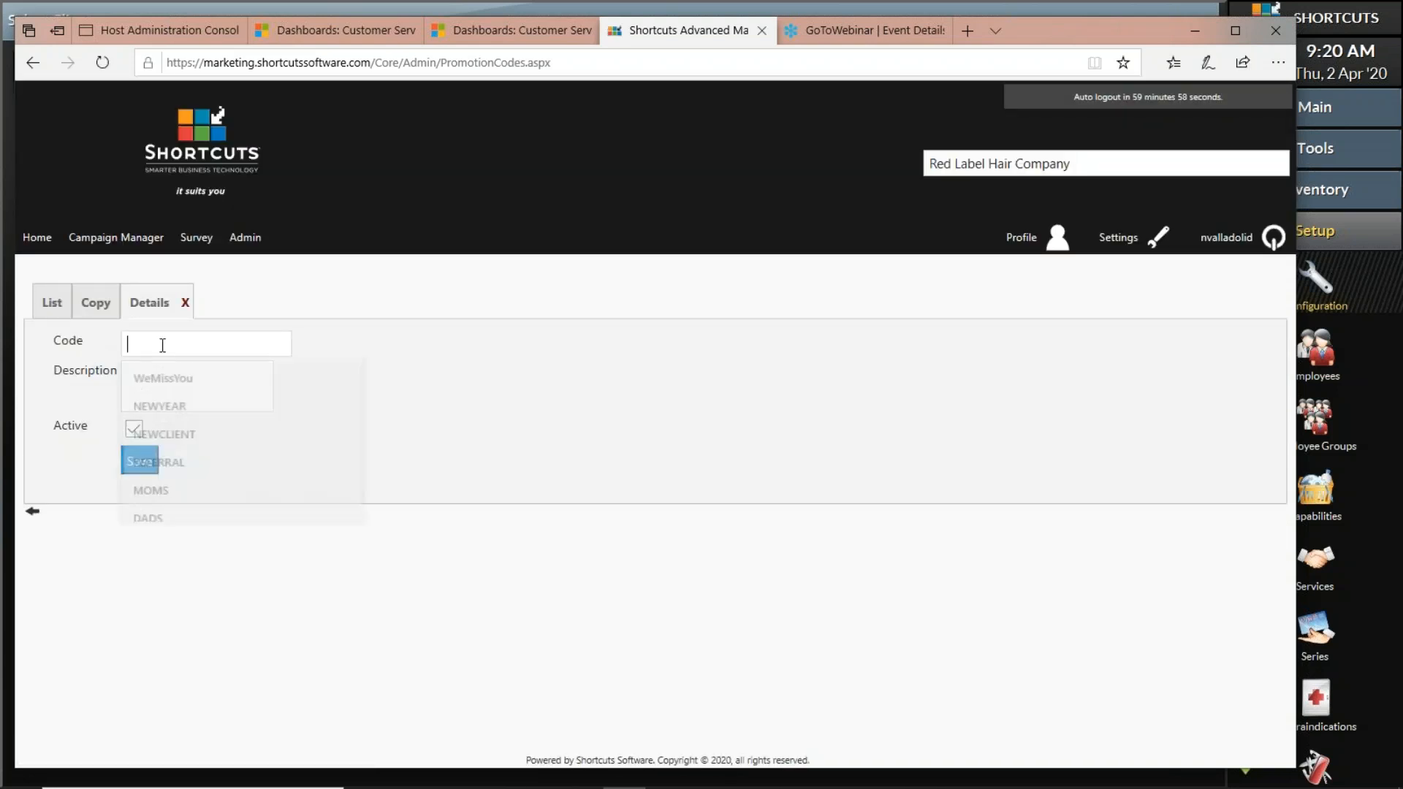
type("Holid")
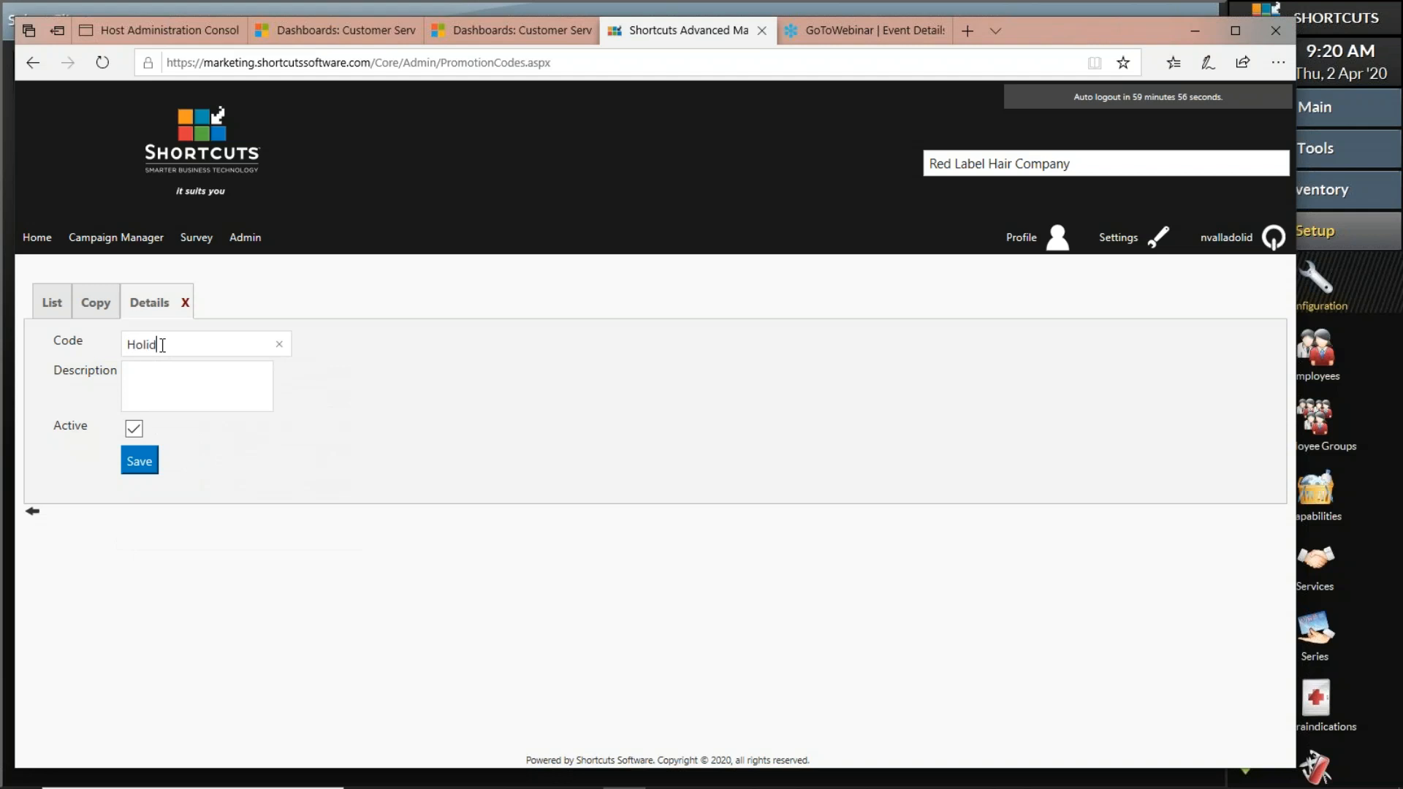
type("ay Sale")
left_click(168, 377)
type("Customer gets coupon for")
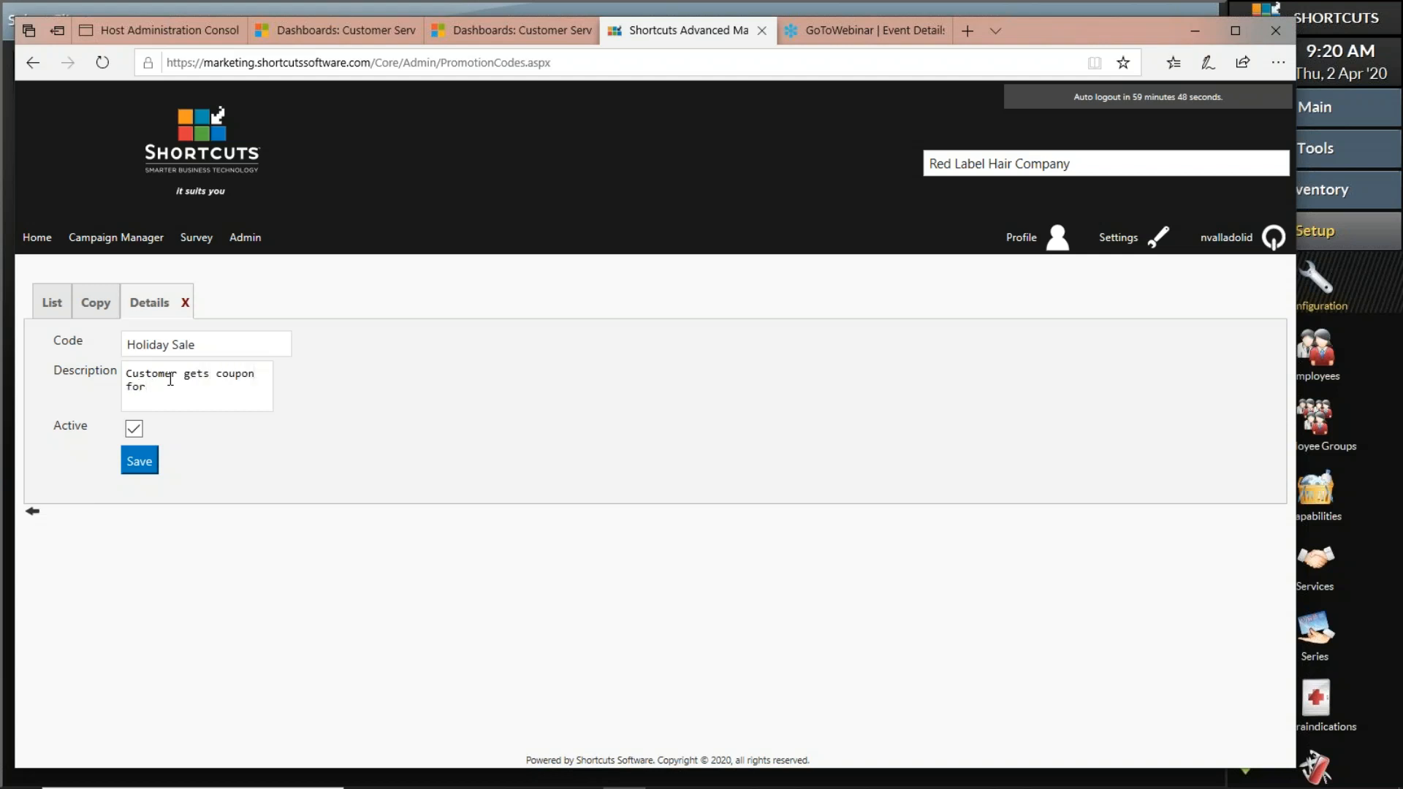
type(" Christmas")
left_click(142, 466)
left_click(52, 304)
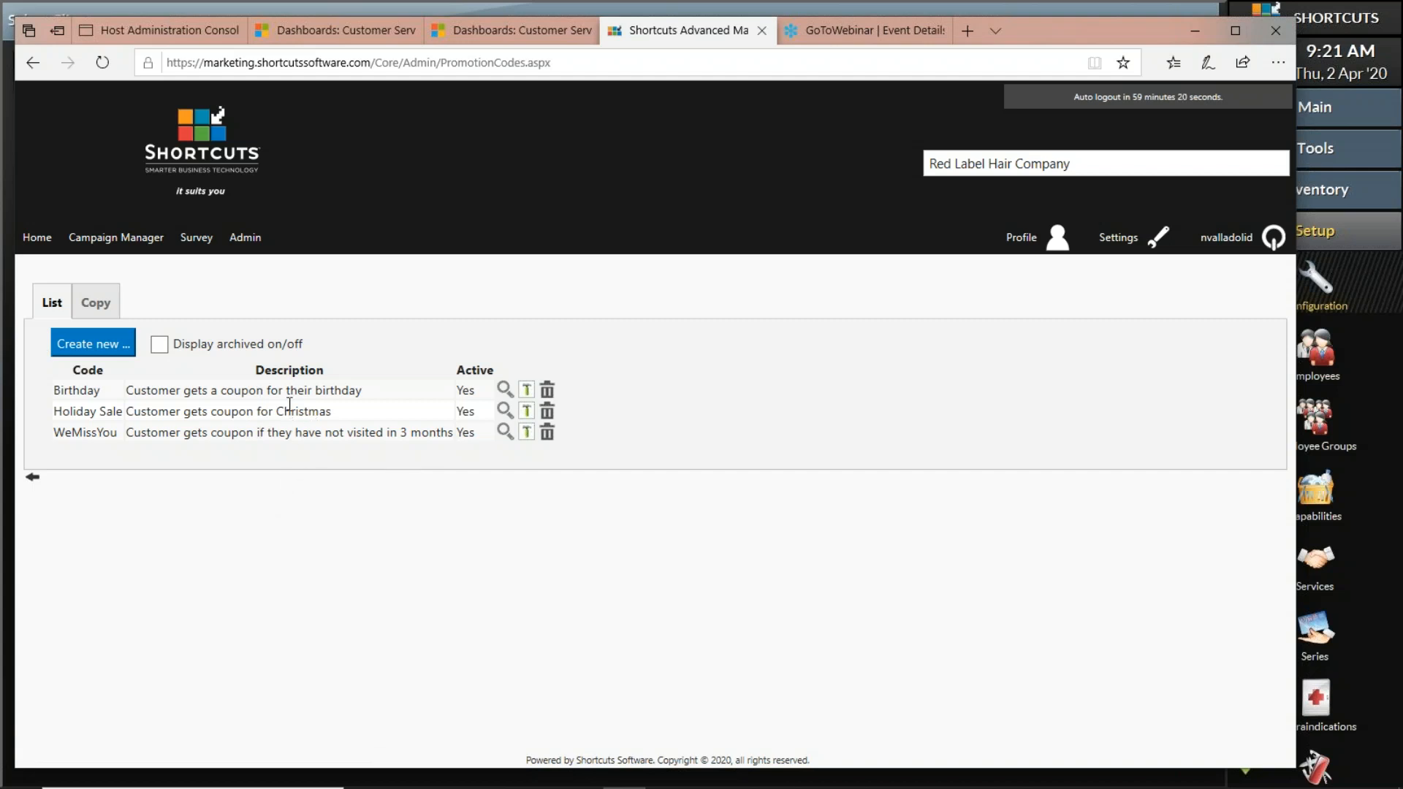
Return to the marketing site's home page and switch to the PowerPoint presentation
left_click(49, 245)
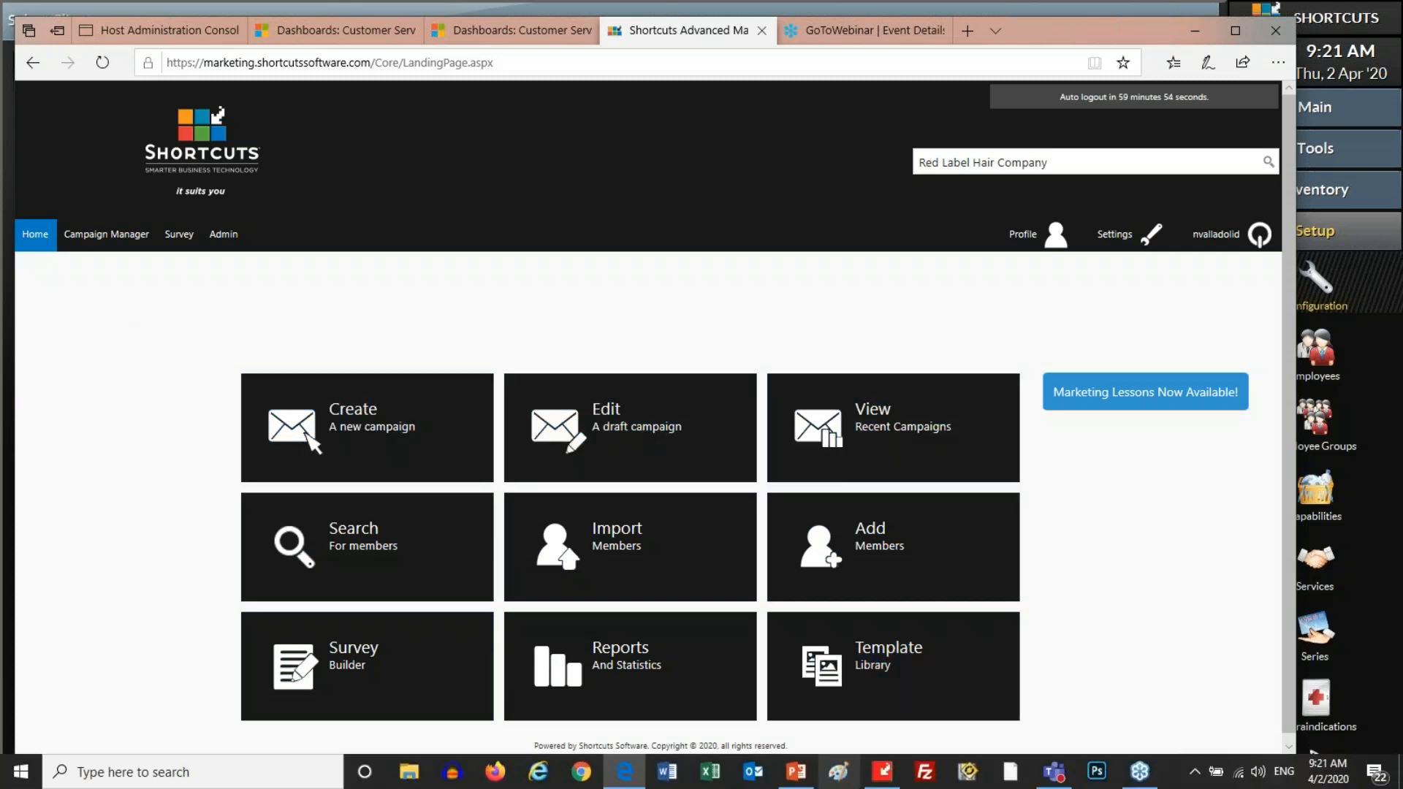
left_click(806, 784)
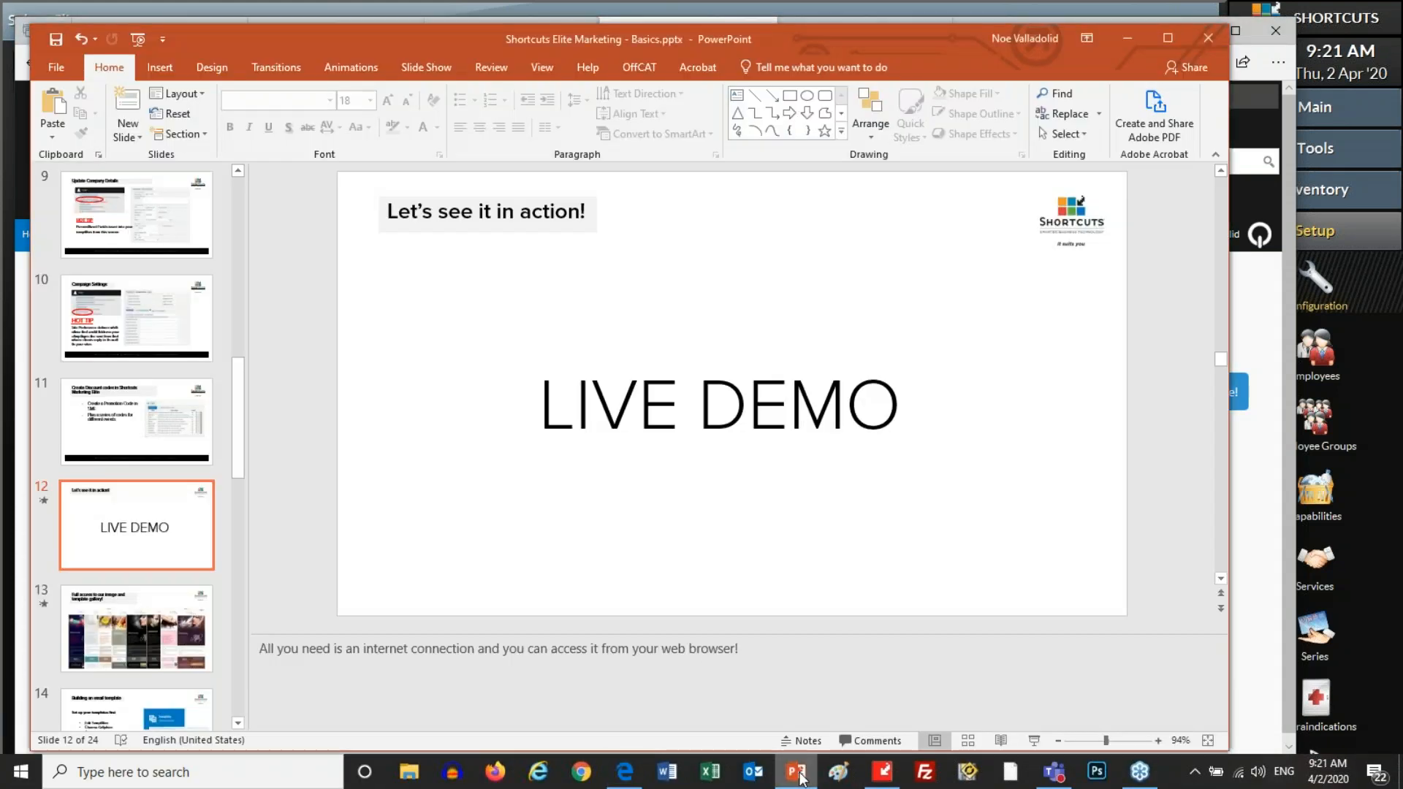
Start the slide show from the LIVE DEMO slide
left_click(1033, 741)
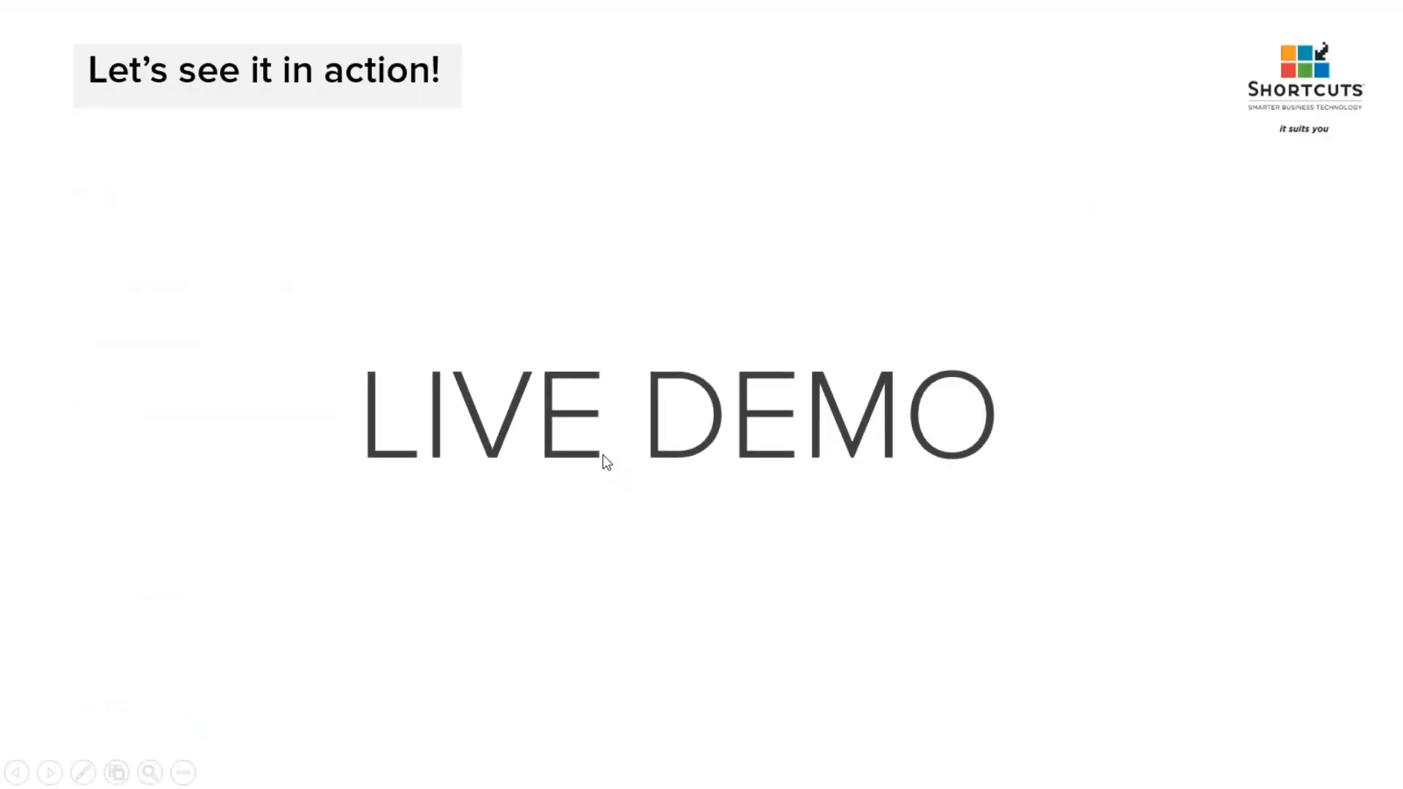
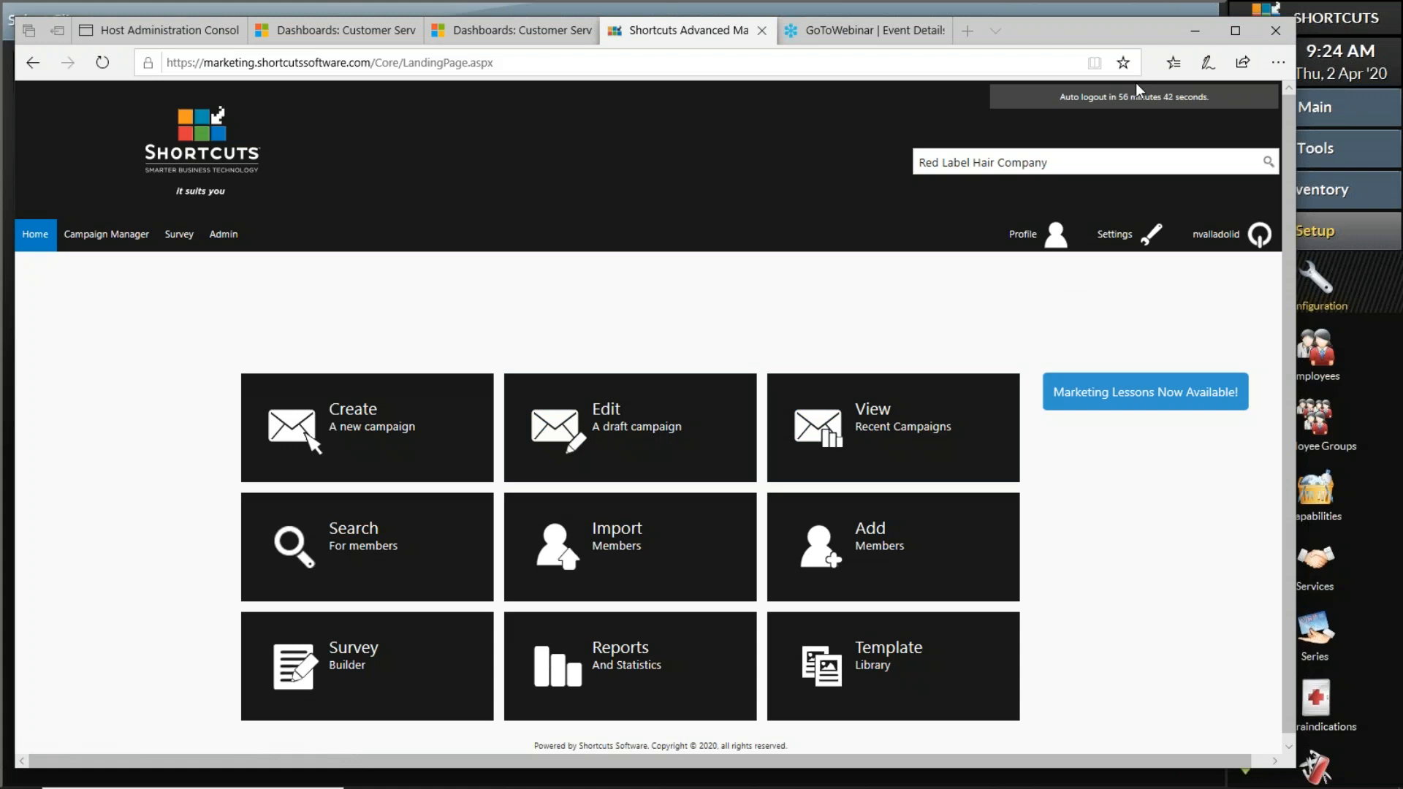
Start a new campaign from a pre-designed template and show the Birthday category of the template library
left_click(373, 441)
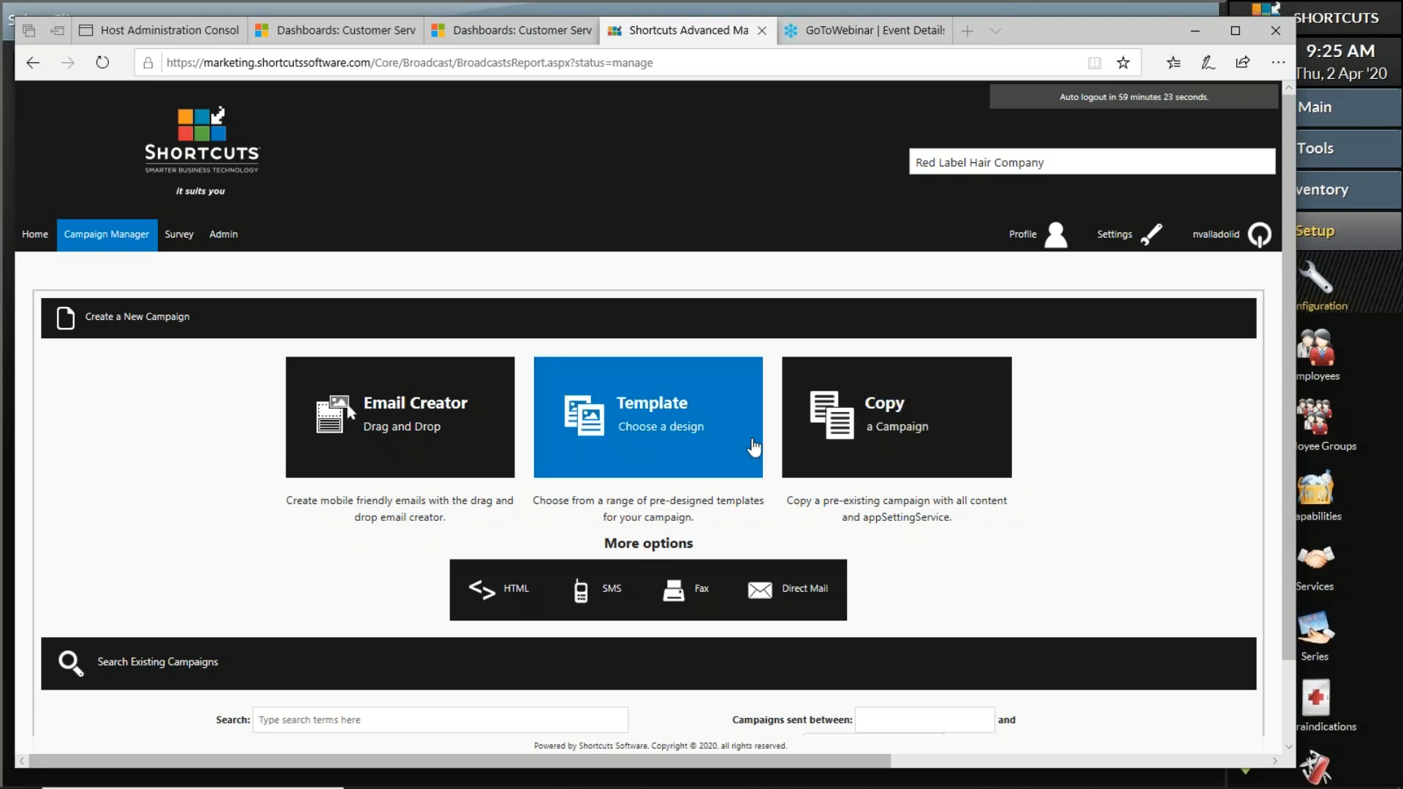
left_click(706, 437)
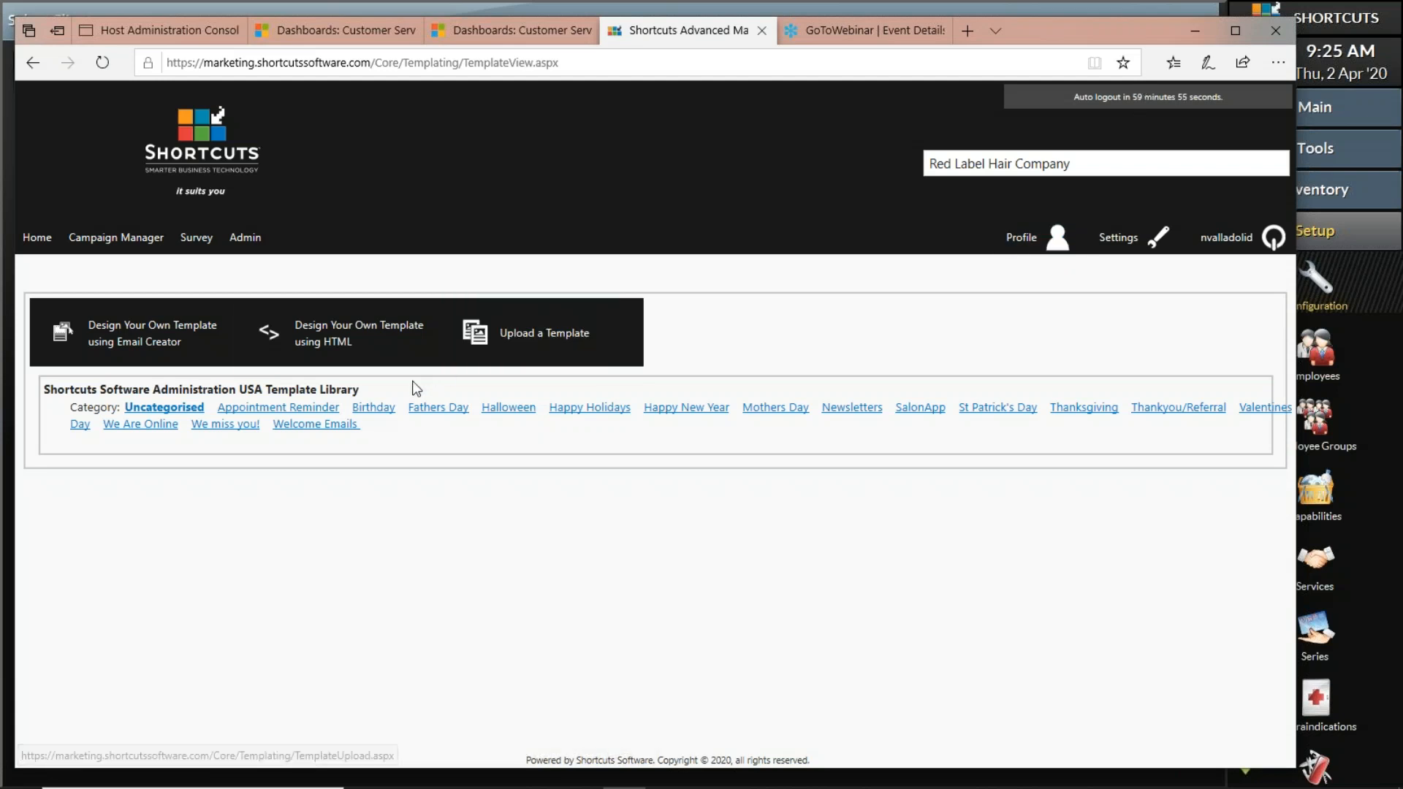
left_click_drag(395, 392, 32, 392)
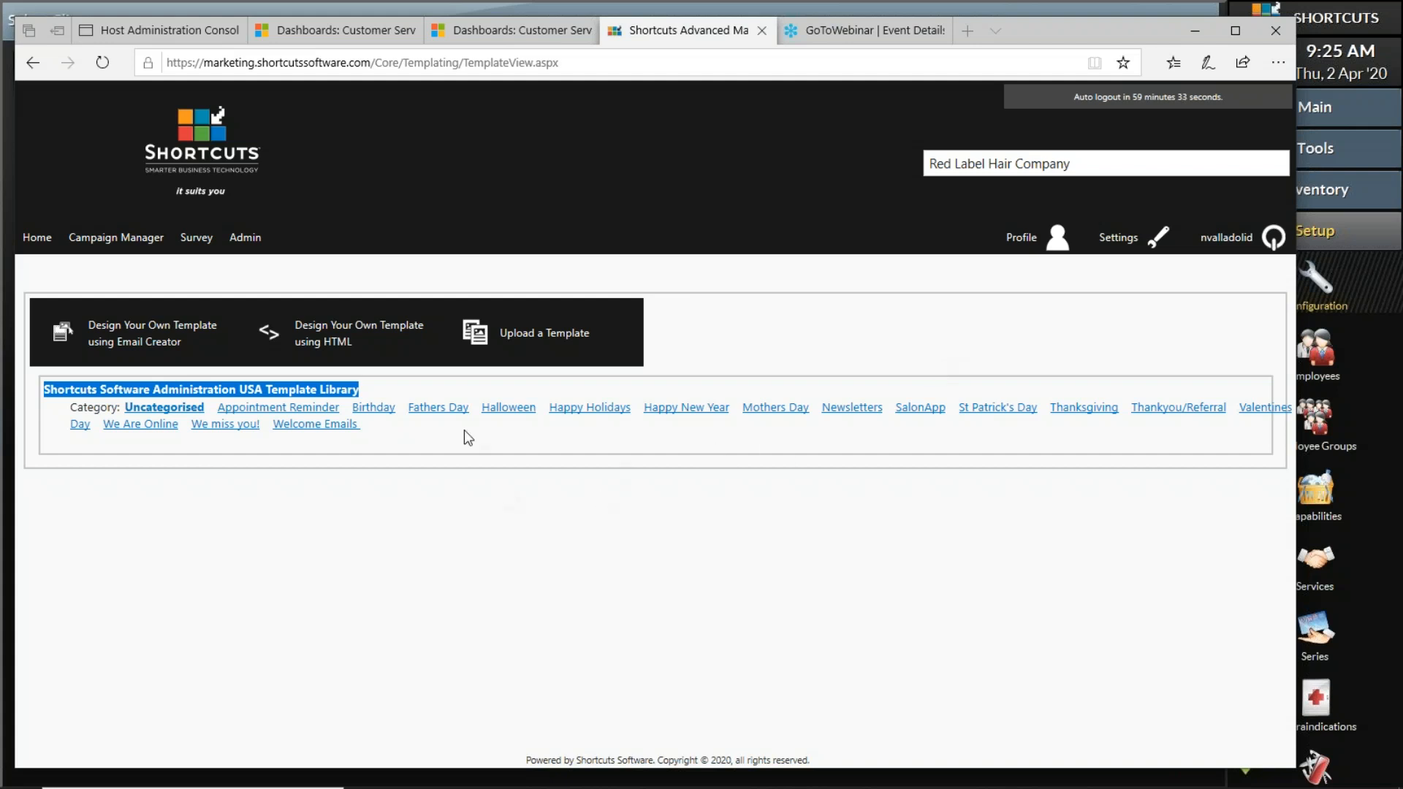
left_click(373, 409)
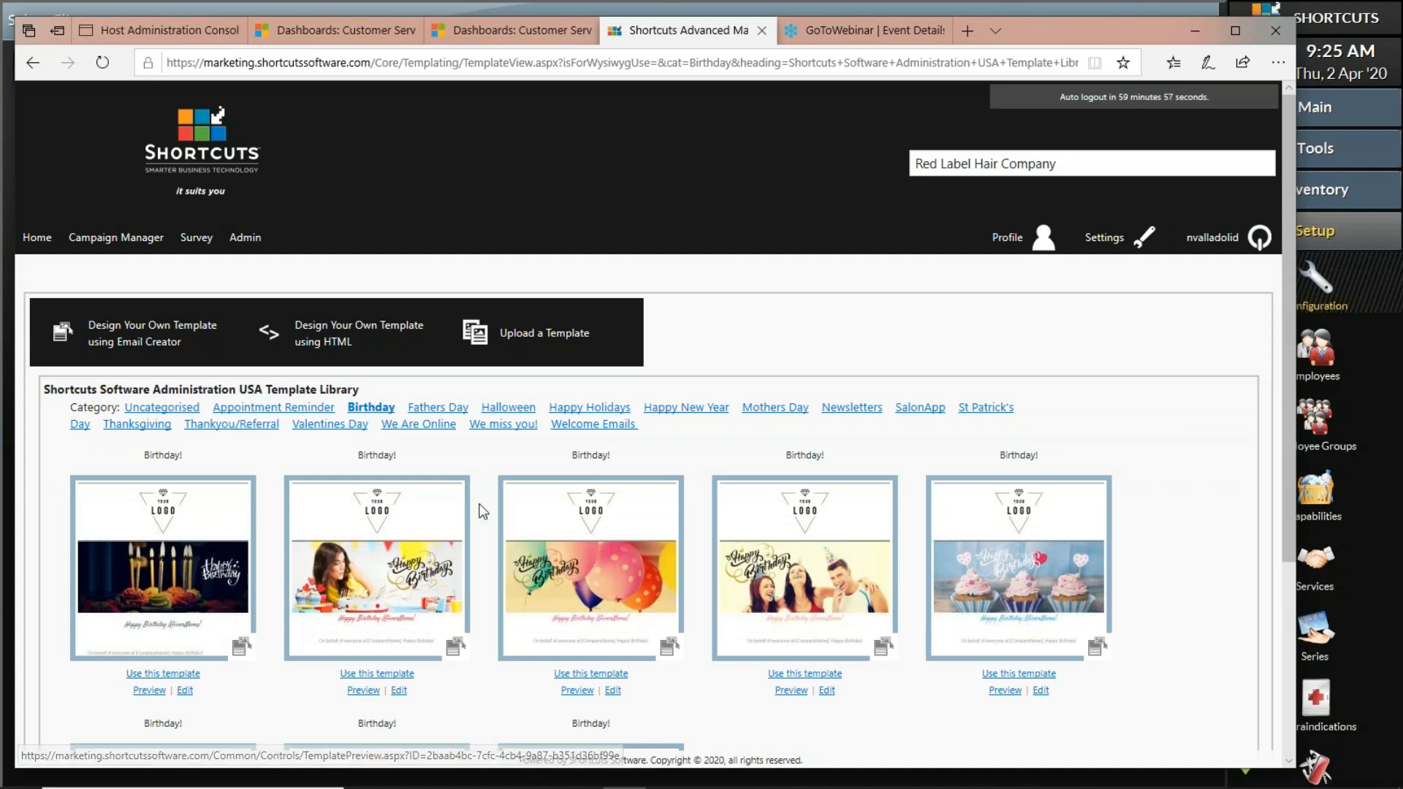
scroll(479, 507, "down", 3)
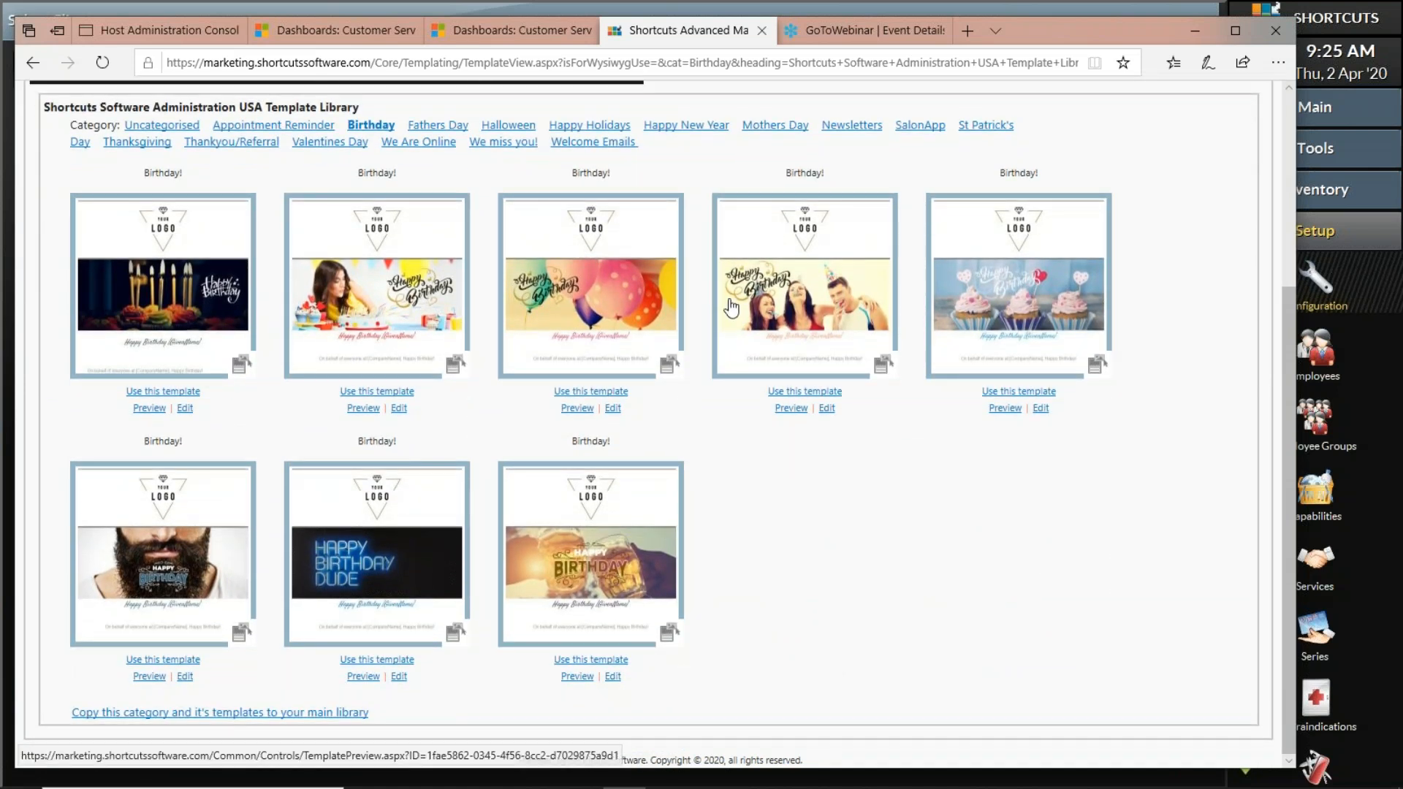
Preview the birthday template with the polka-dot balloons from logo to footer, and close the preview
left_click(601, 307)
scroll(718, 402, "down", 3)
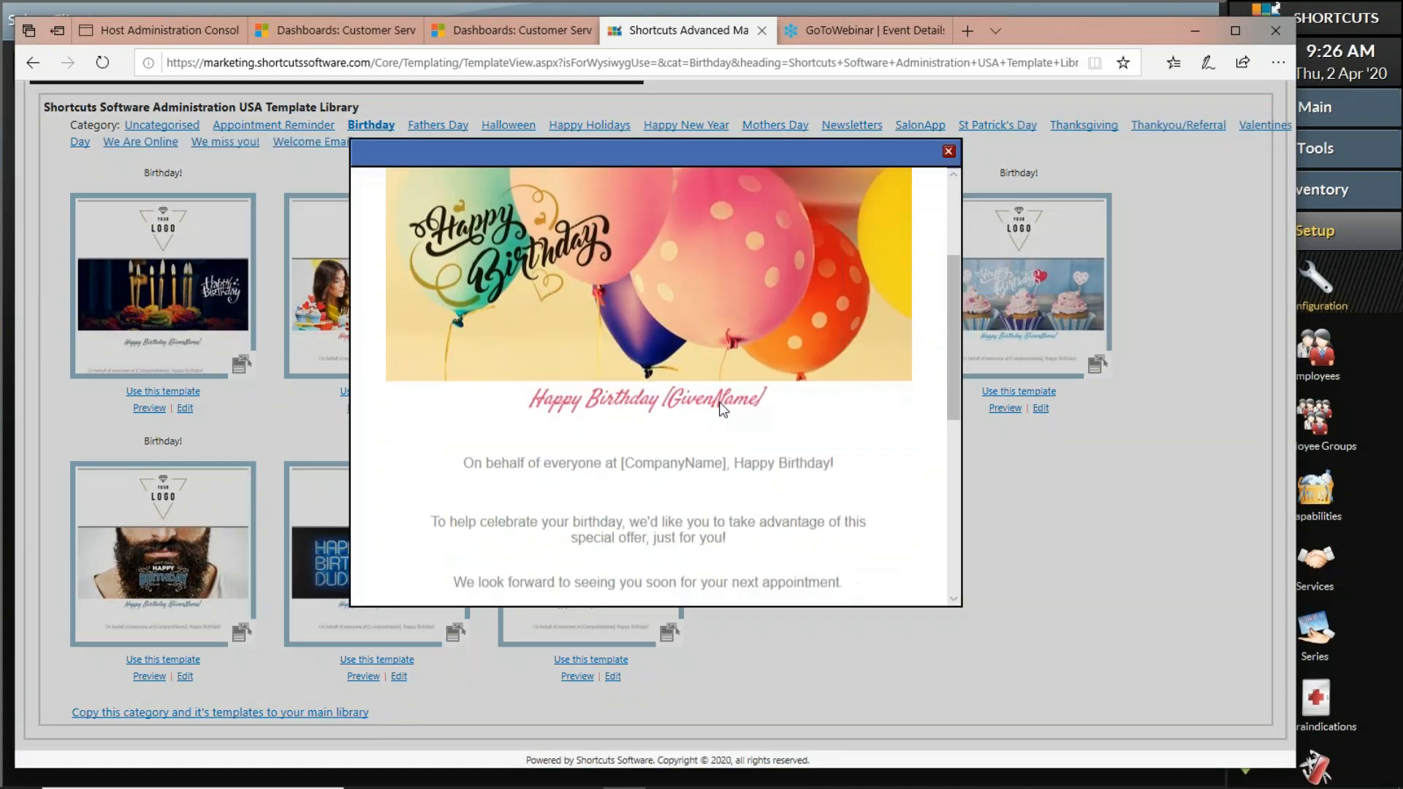
scroll(719, 401, "down", 6)
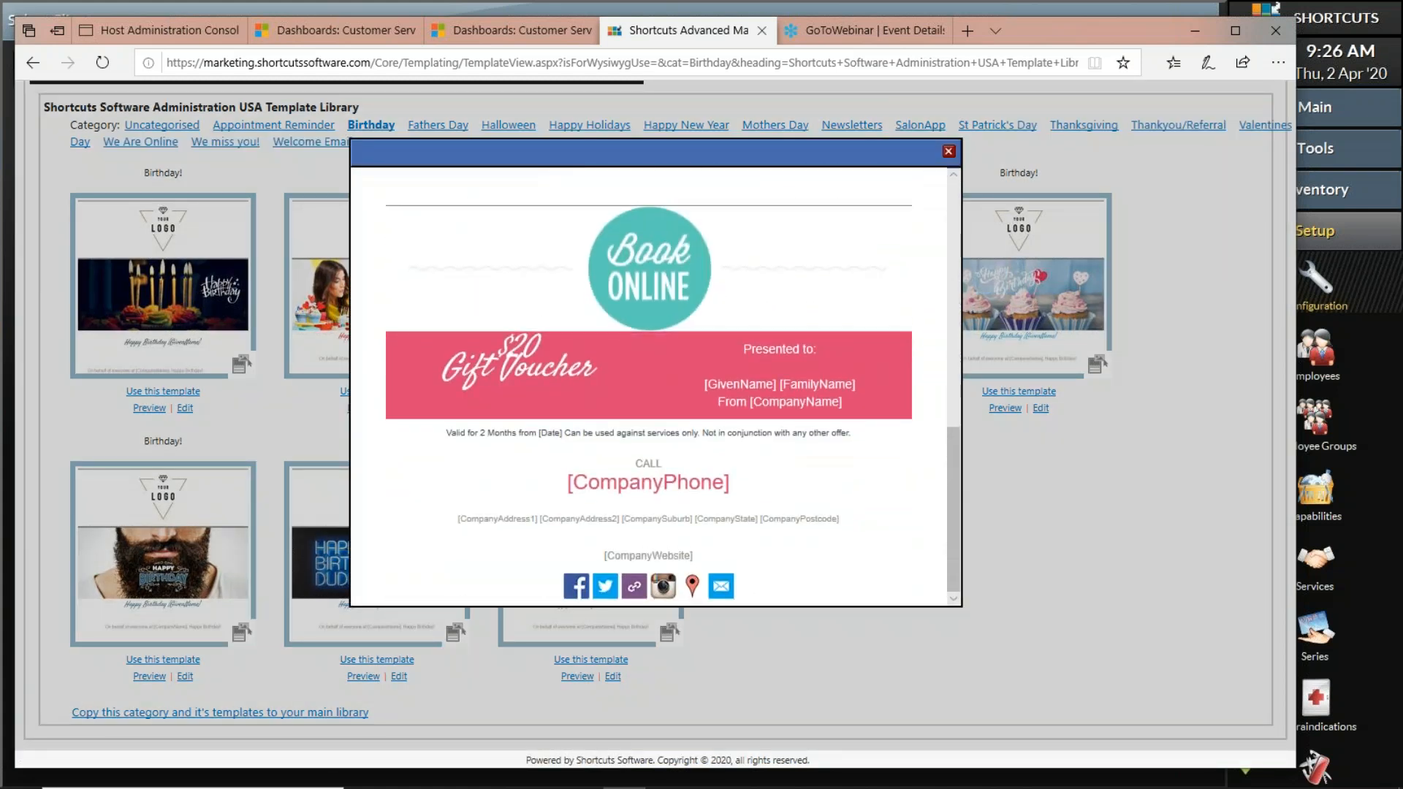
scroll(719, 402, "up", 5)
scroll(649, 387, "up", 5)
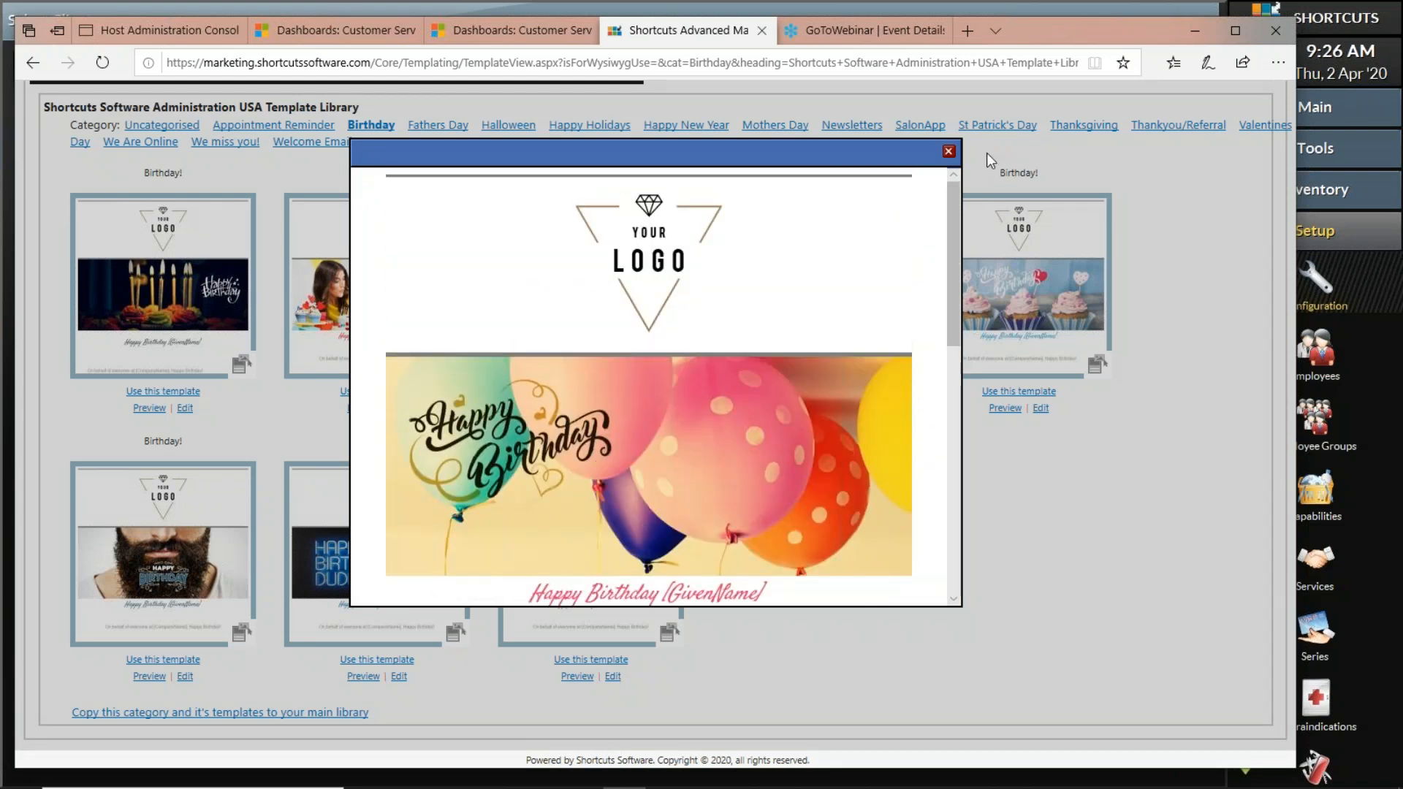
left_click(948, 152)
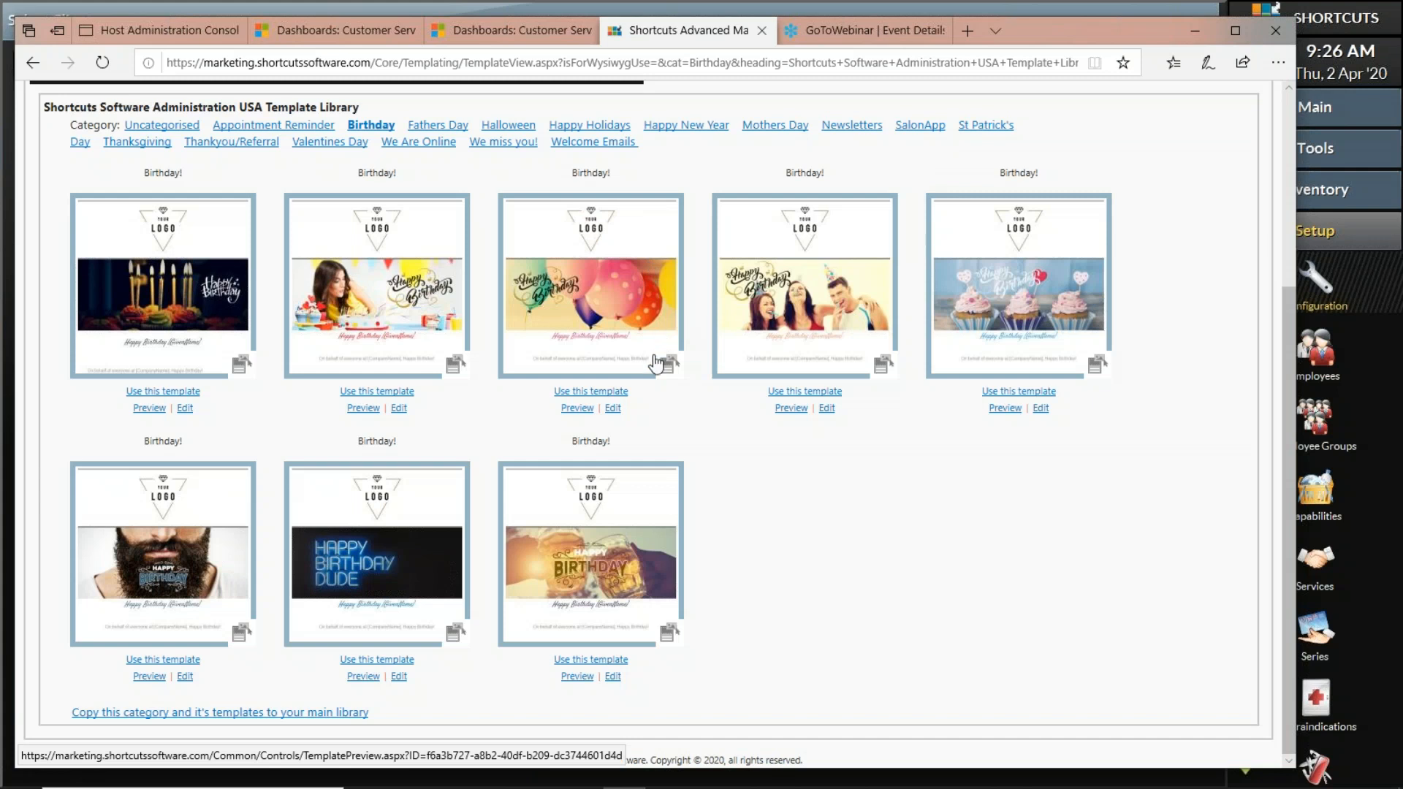
Open the balloons birthday template for editing and look through its content and available layout blocks
left_click_drag(642, 398, 604, 414)
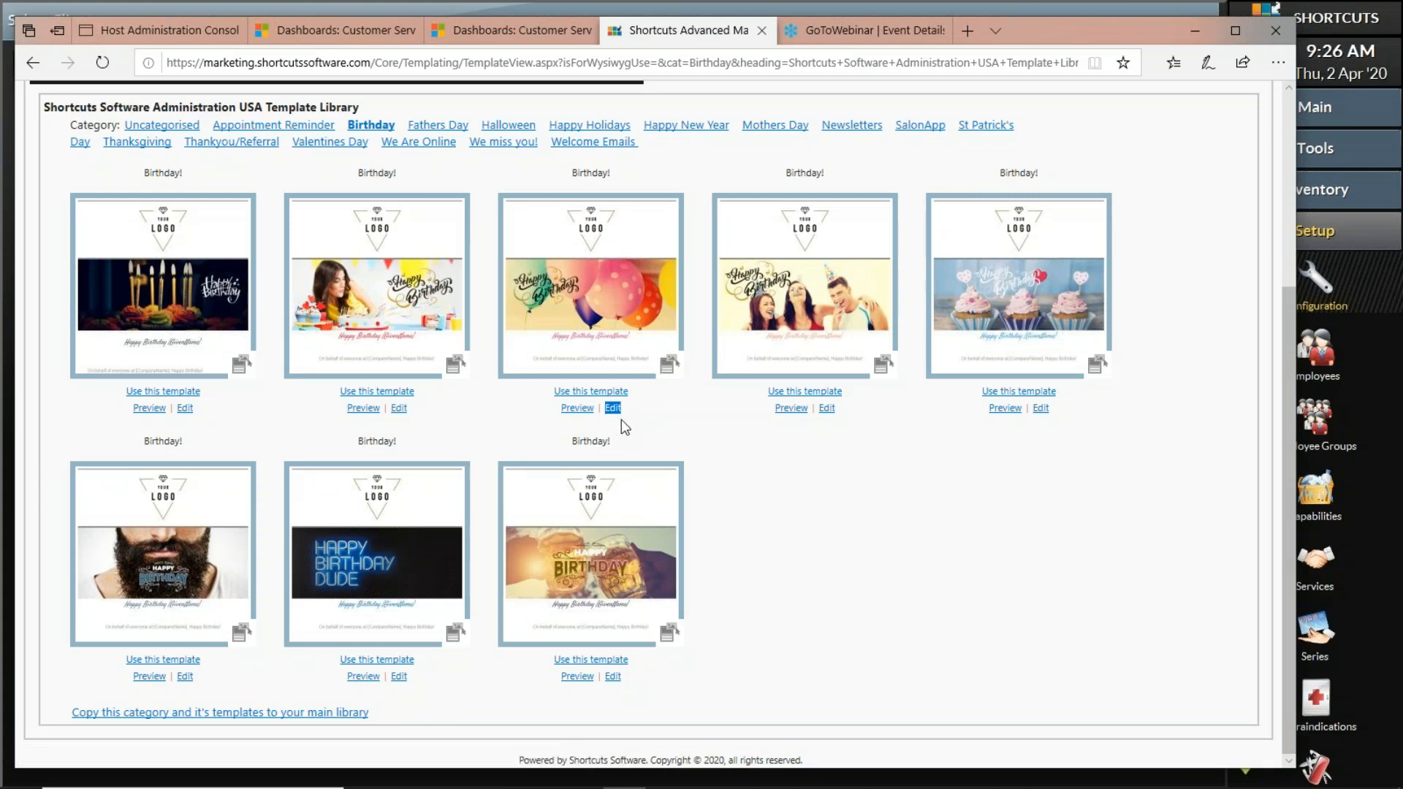
left_click(615, 412)
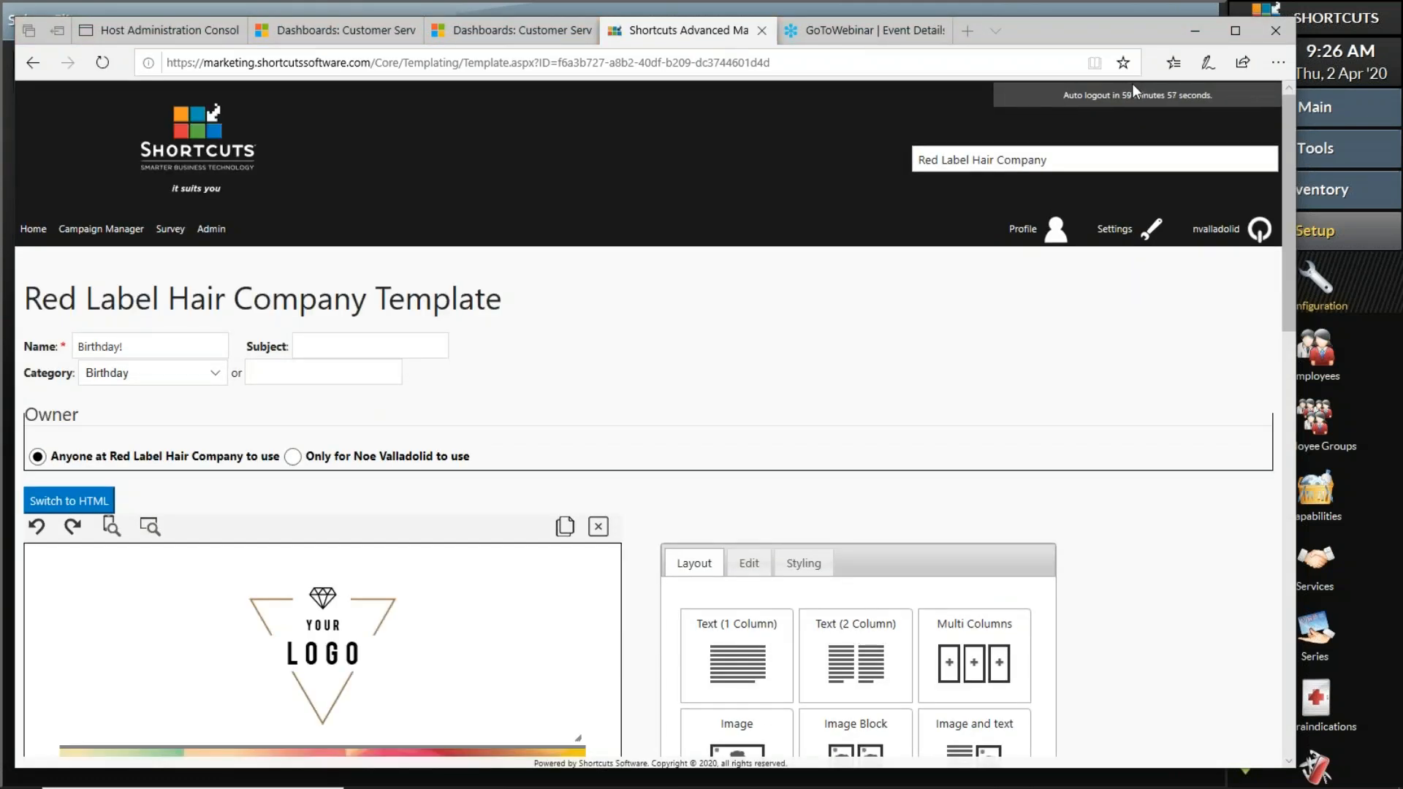
scroll(713, 424, "down", 4)
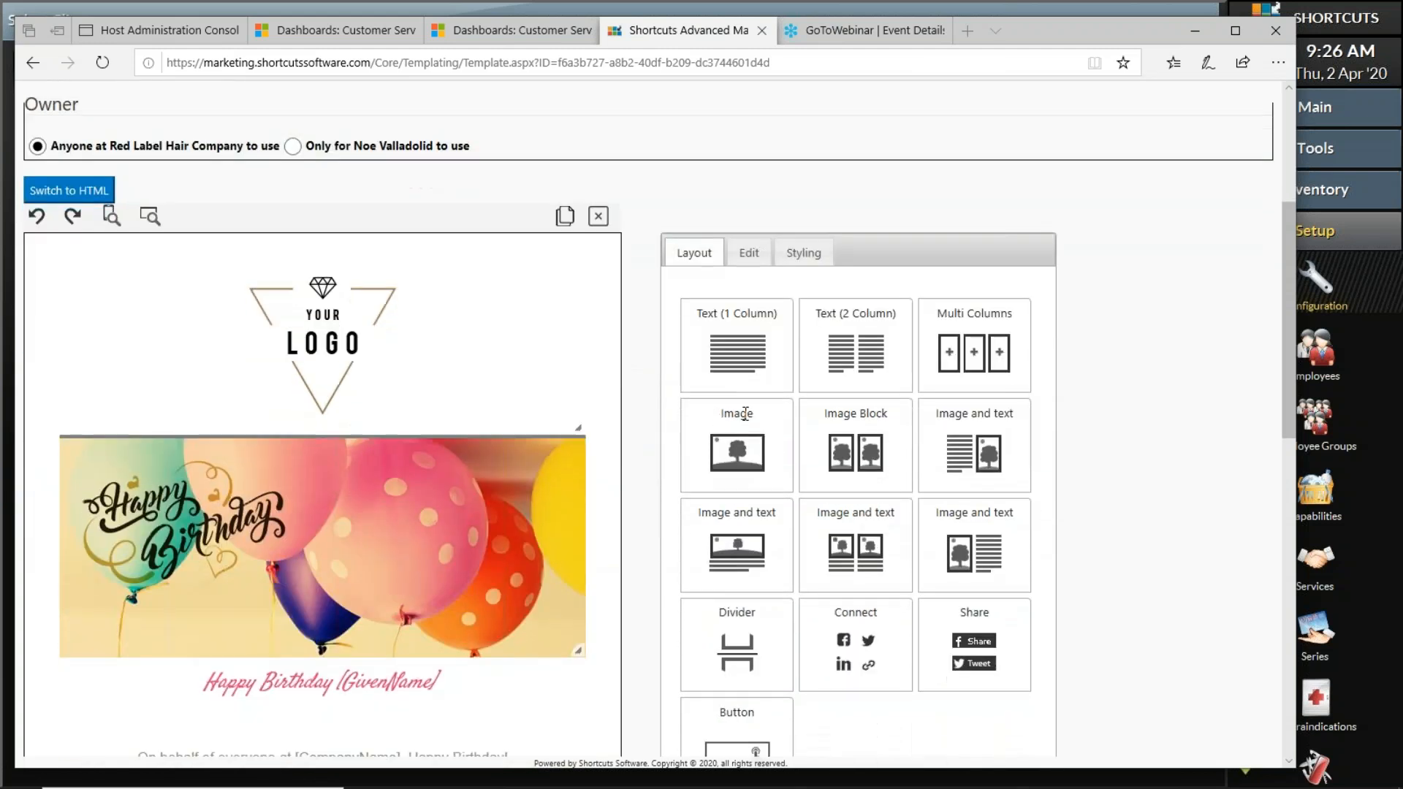
scroll(318, 468, "down", 3)
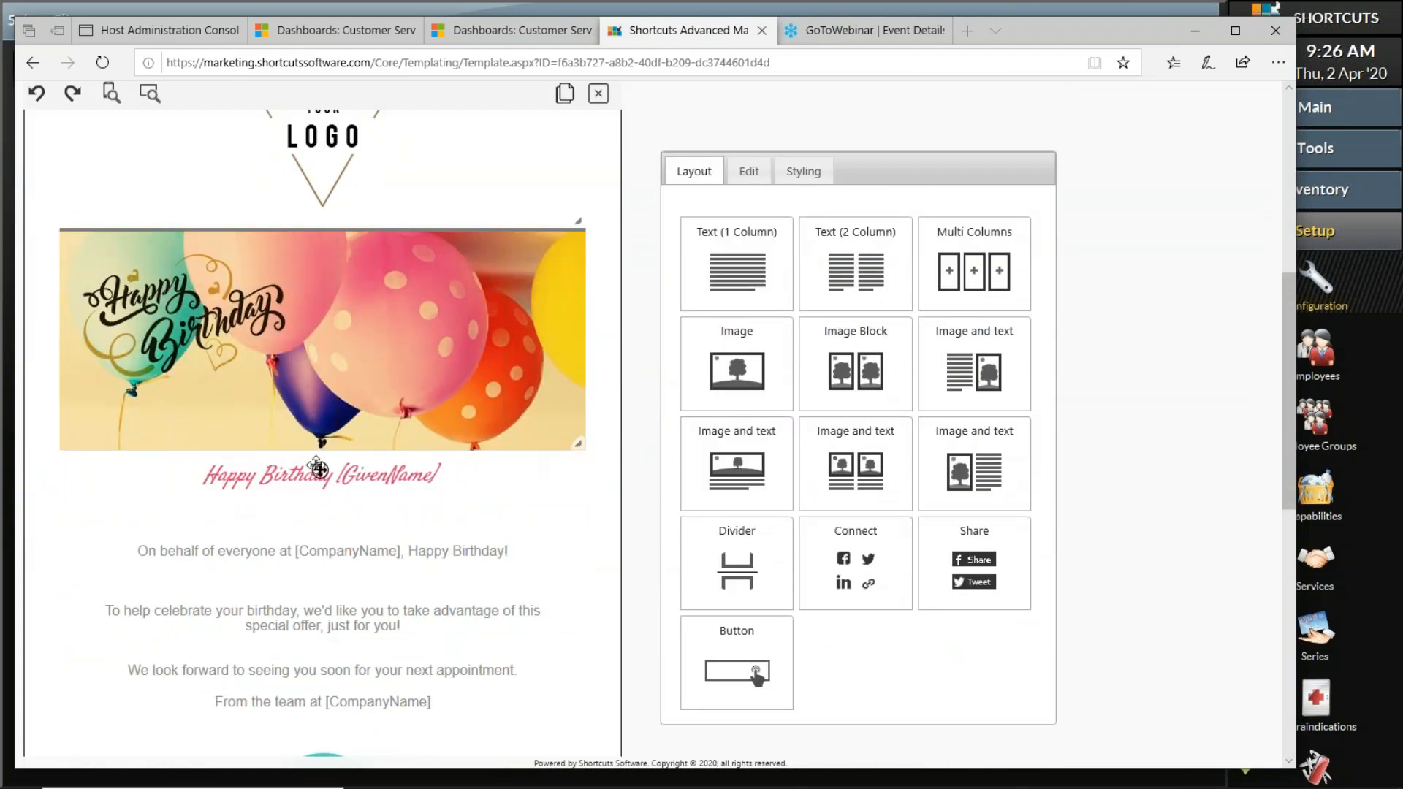
scroll(317, 468, "up", 4)
scroll(341, 494, "down", 2)
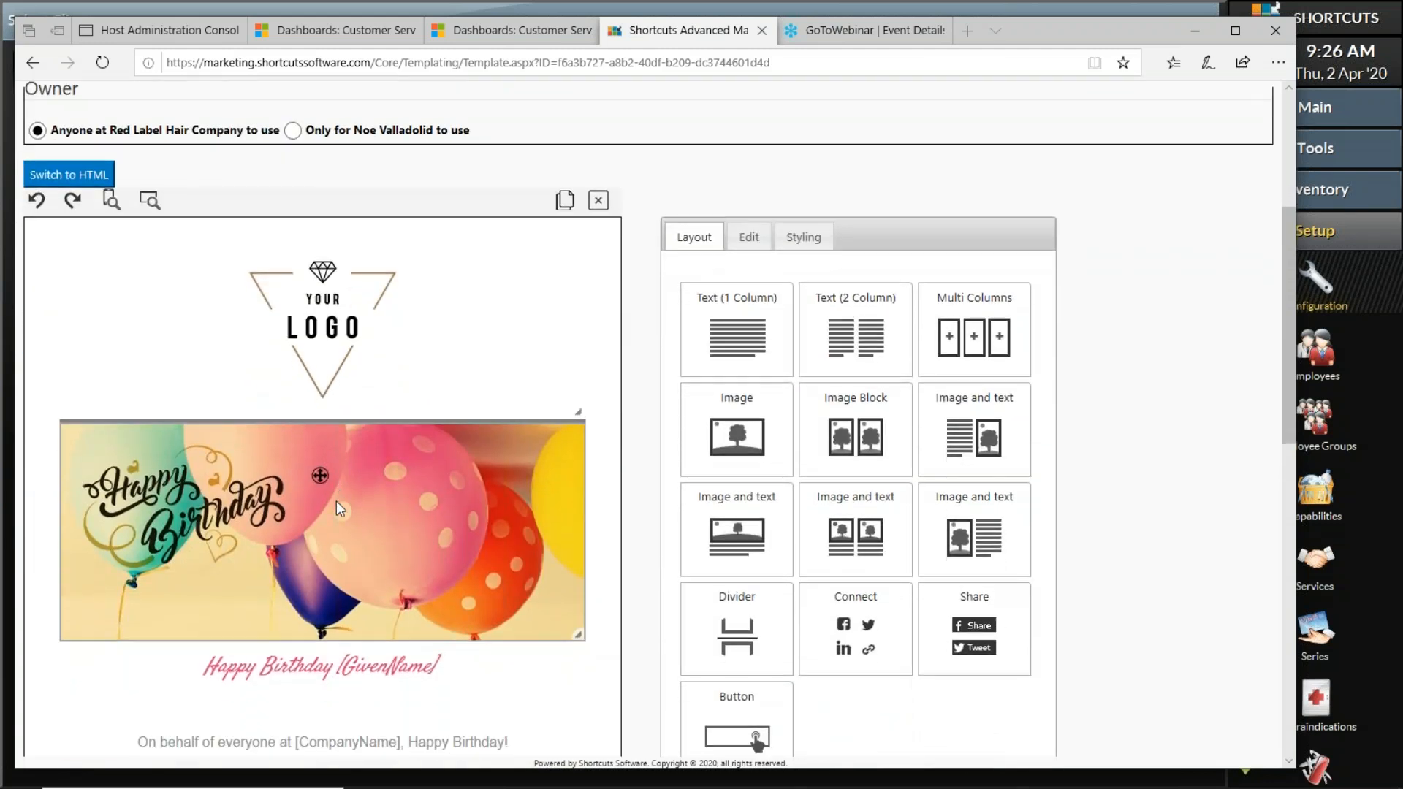
scroll(336, 501, "down", 10)
scroll(336, 501, "up", 12)
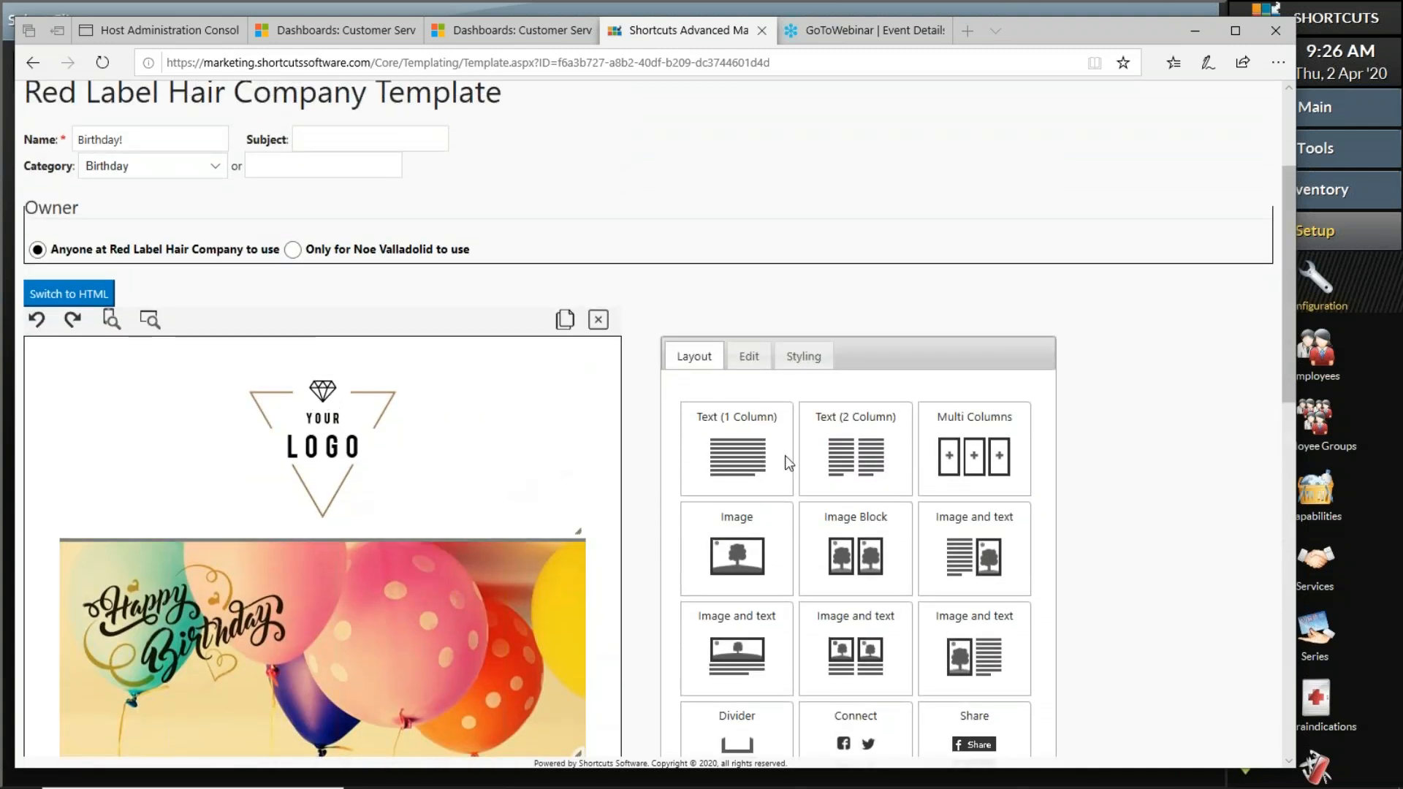
scroll(787, 462, "down", 1)
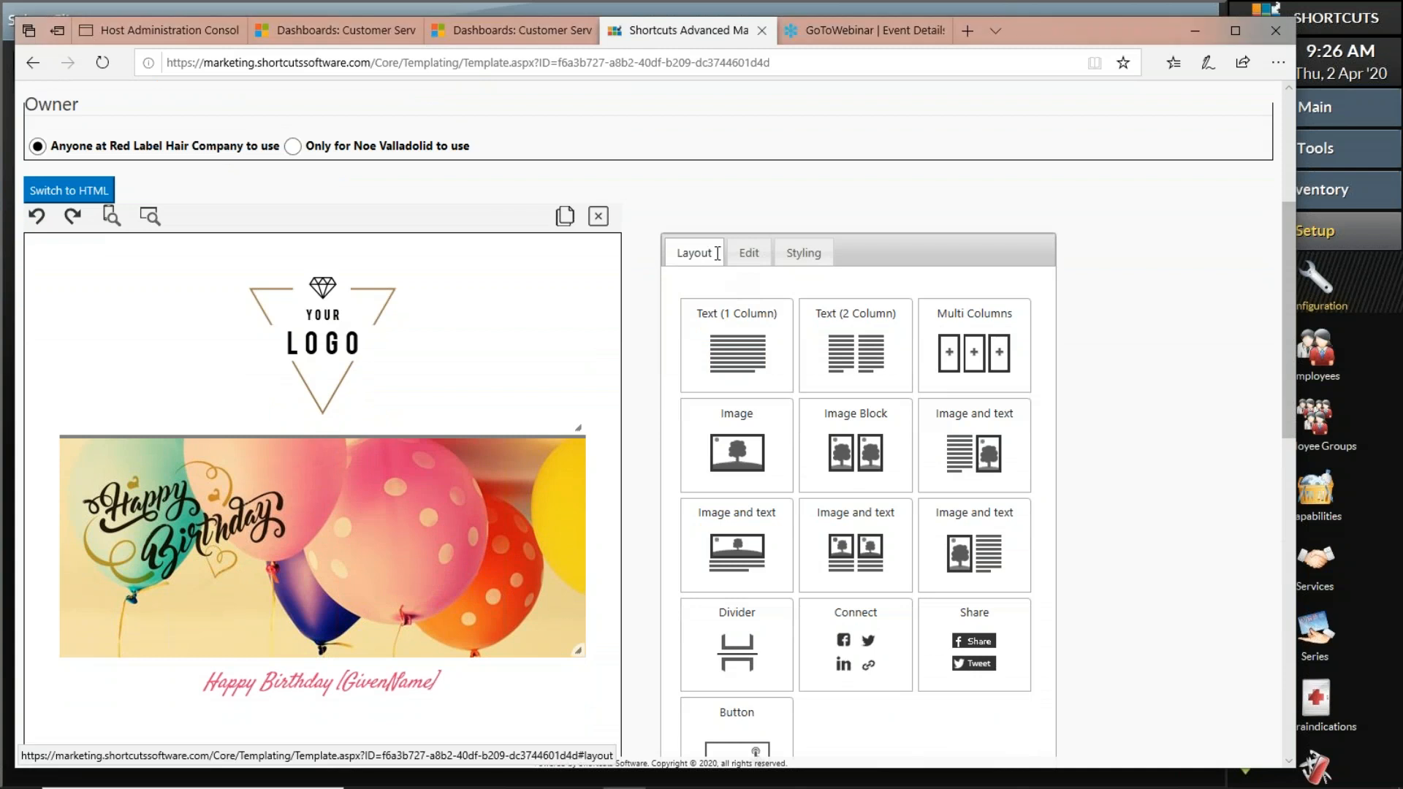
Look at the template's layout, edit and styling options, and show the image settings of the Happy Birthday balloons banner
left_click(746, 257)
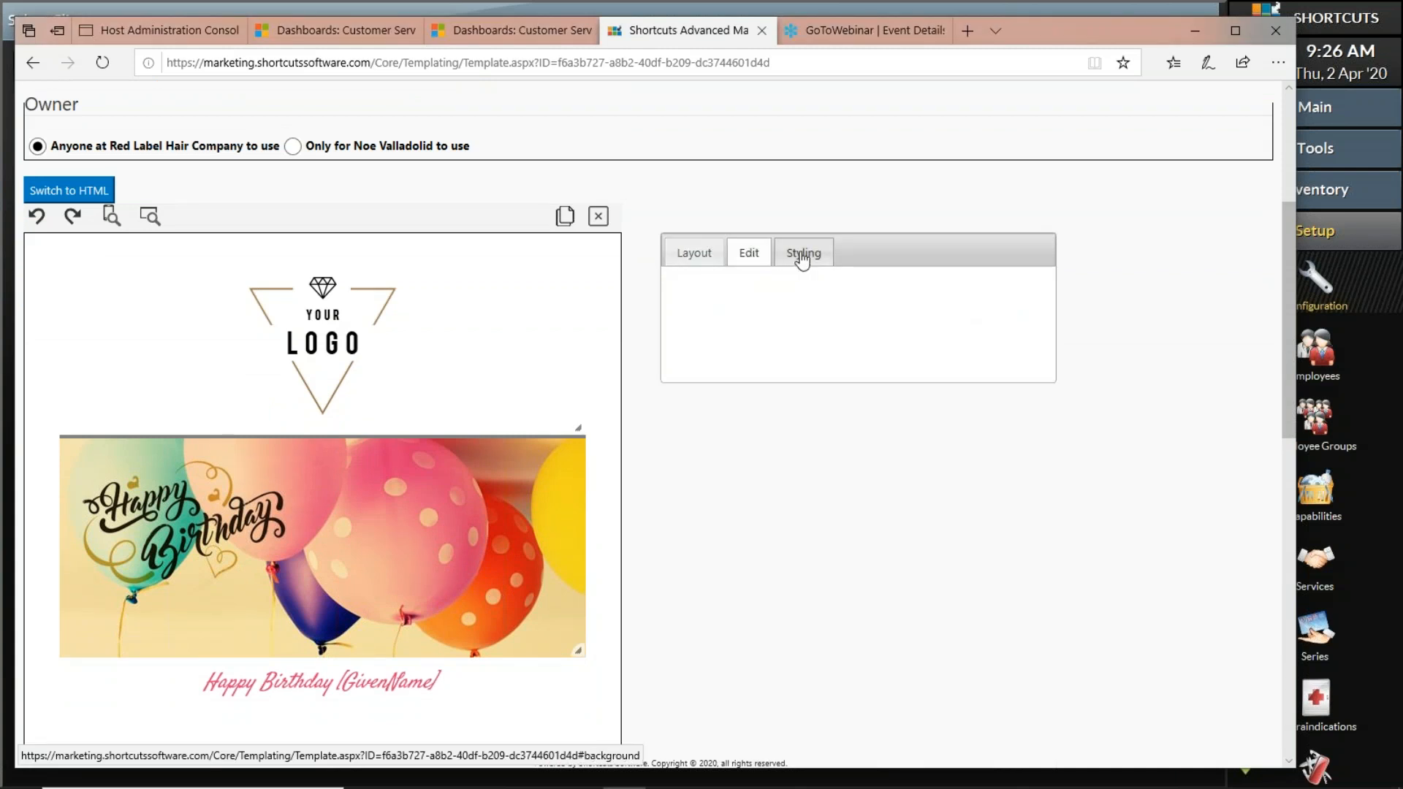
left_click(805, 255)
left_click(694, 253)
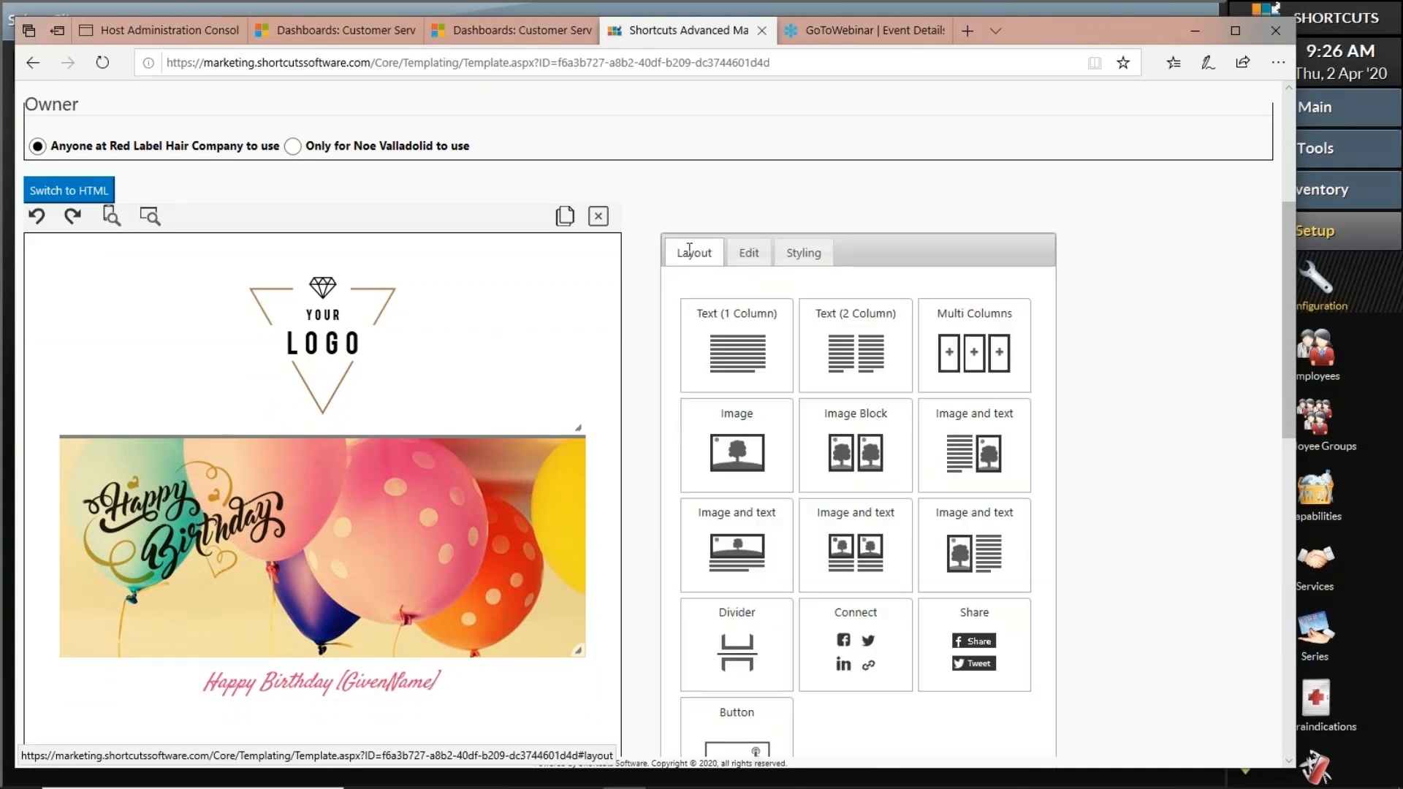
left_click(745, 257)
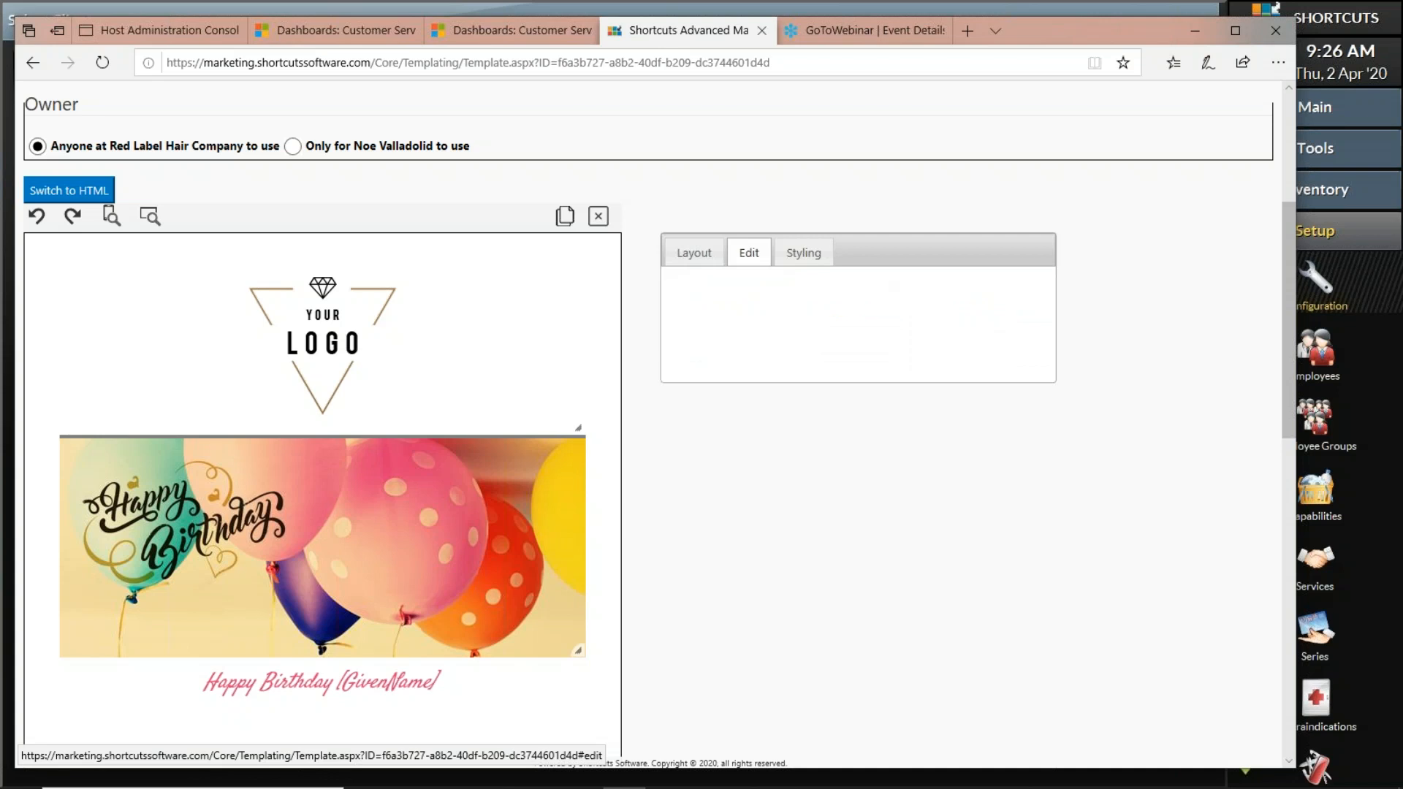
left_click(456, 537)
left_click(487, 367)
left_click(477, 502)
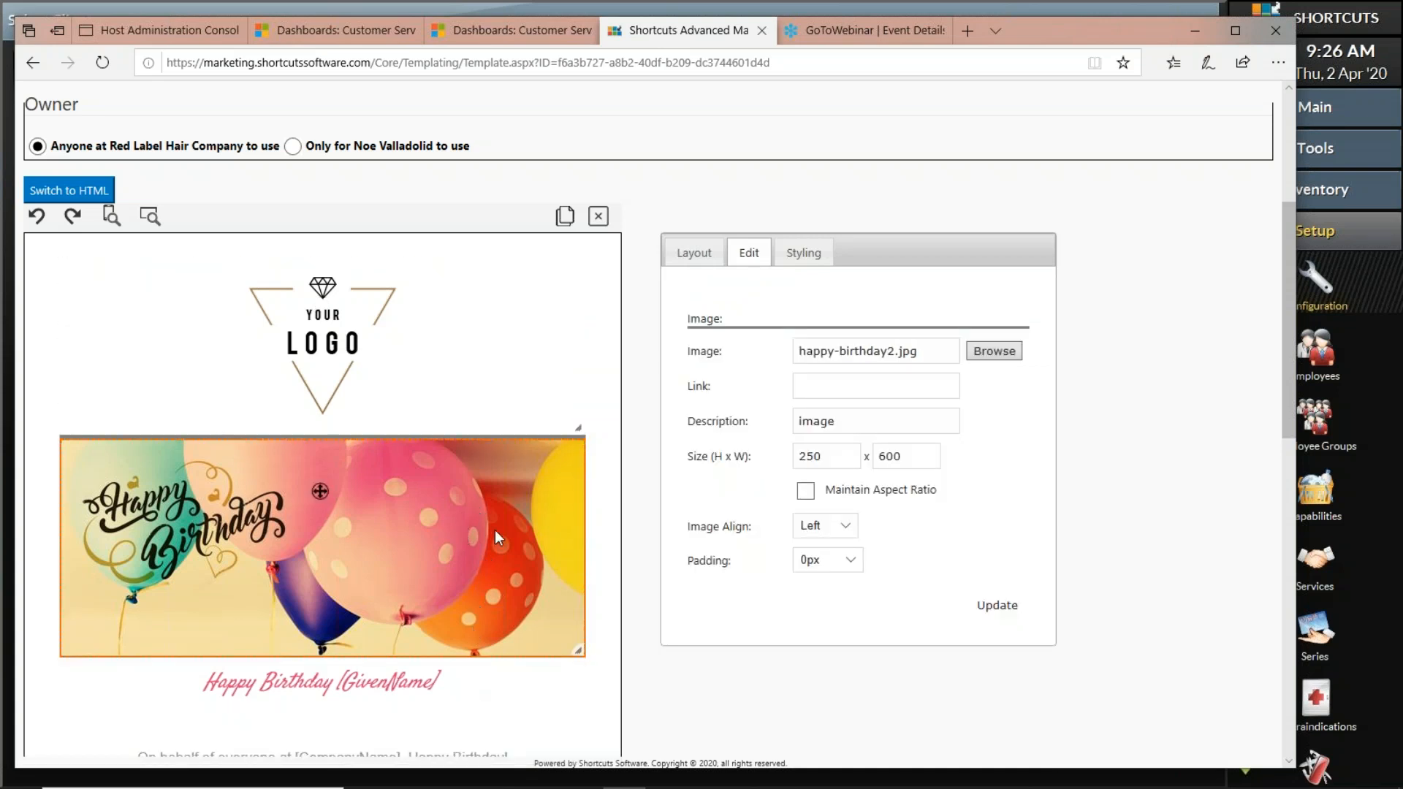
Open the birthday message block in the text editor, highlight part of its wording and look over the voucher and footer sections
scroll(494, 529, "down", 3)
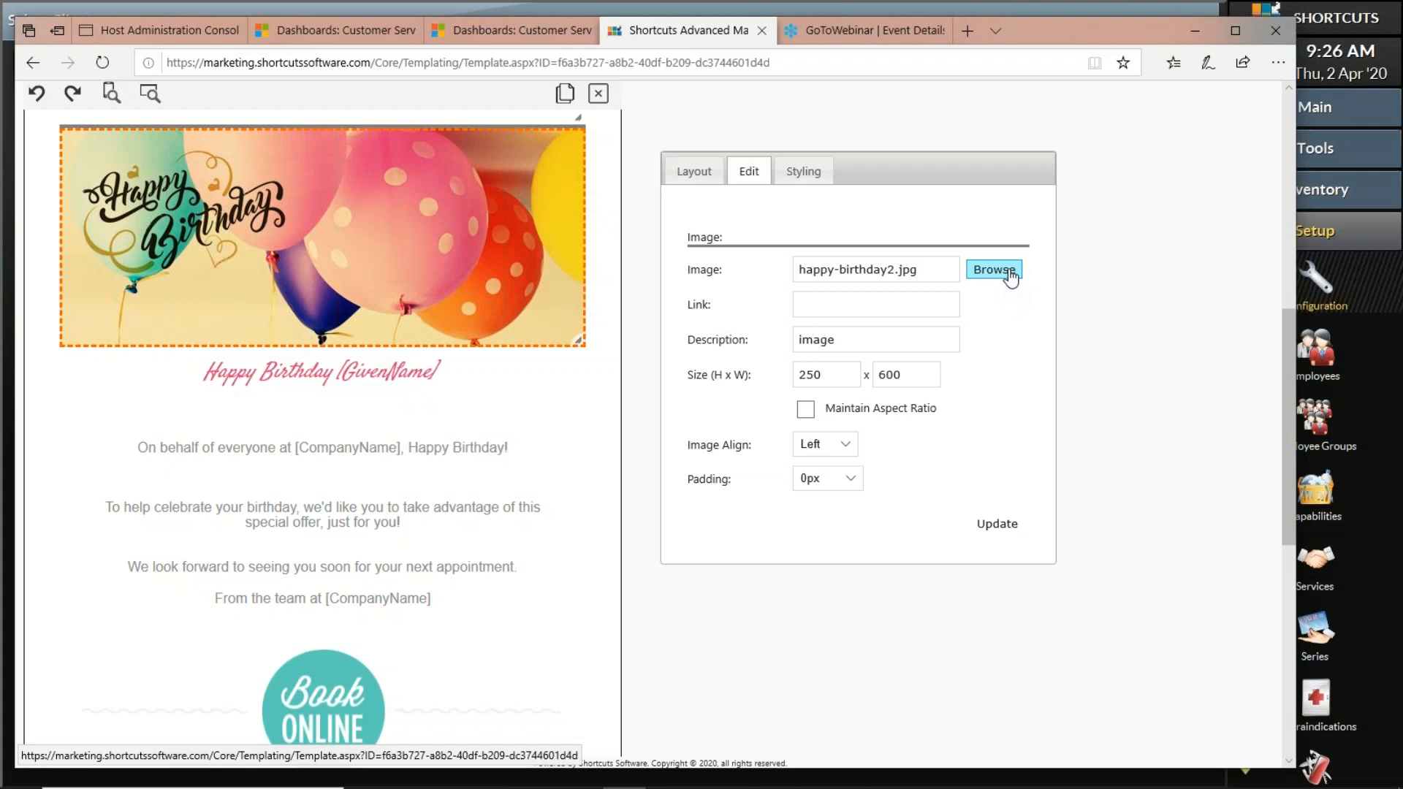
left_click(442, 465)
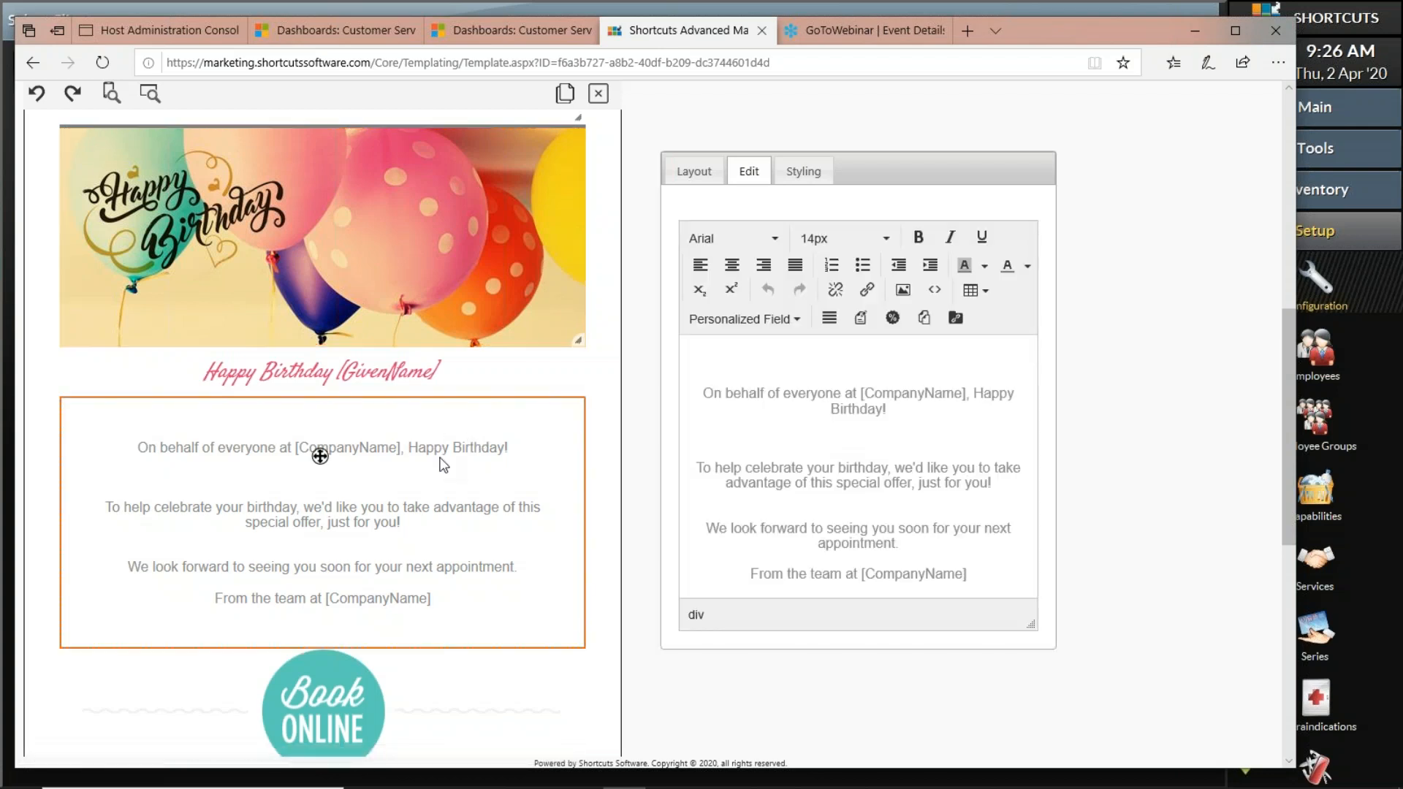
left_click(855, 406)
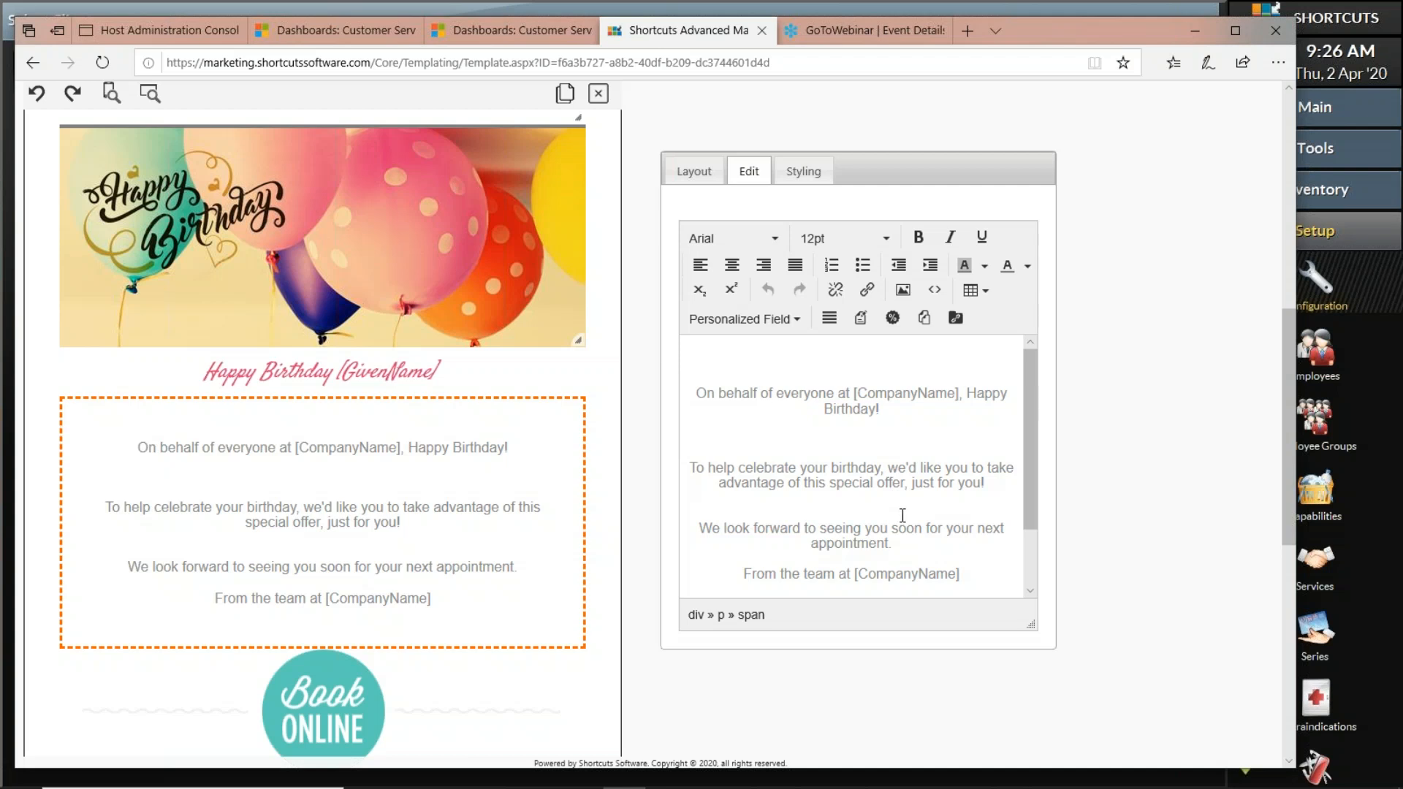
left_click_drag(919, 510, 882, 581)
left_click(882, 582)
left_click_drag(851, 512, 819, 394)
scroll(320, 396, "down", 1)
scroll(320, 395, "down", 3)
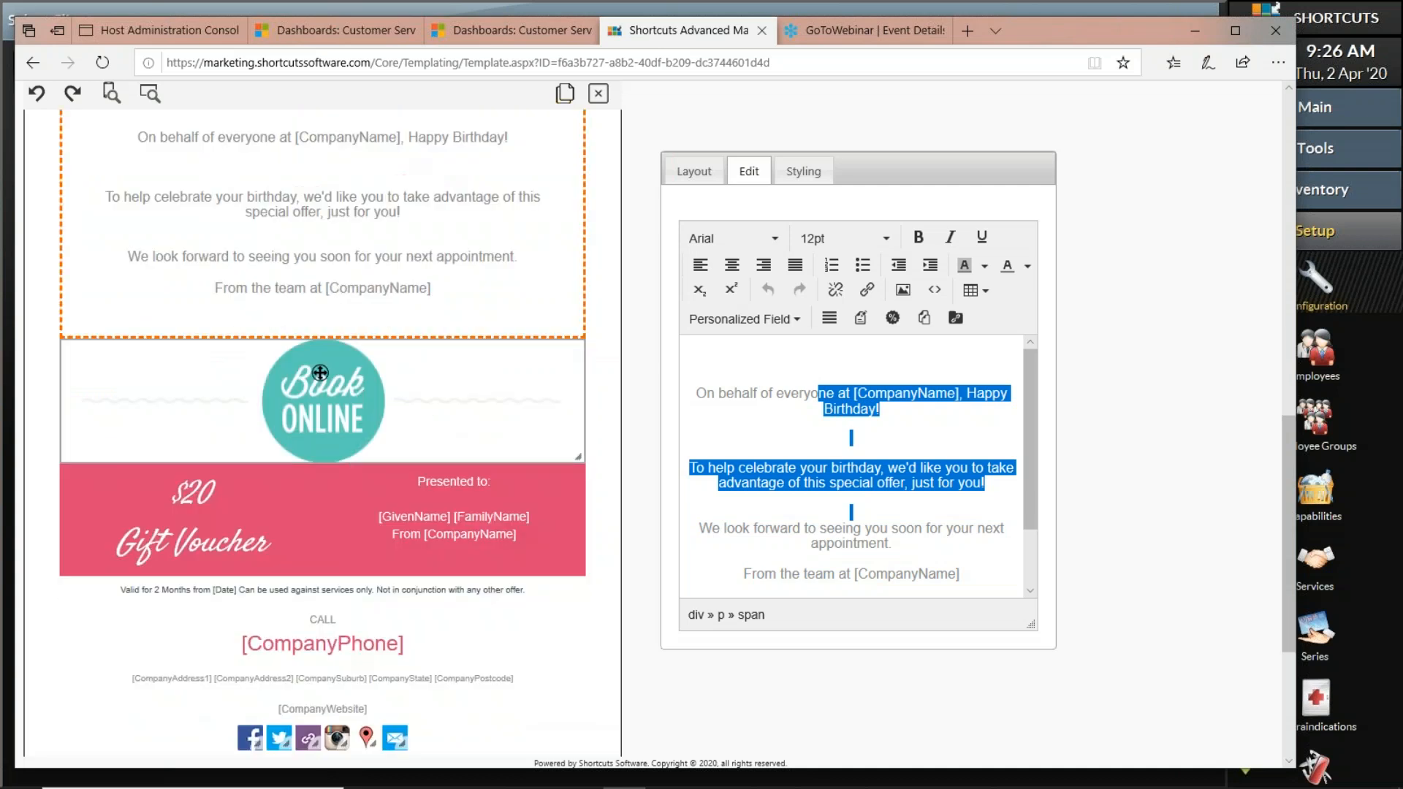
Try moving the balloons banner above the logo block, and put it back beneath the logo
scroll(361, 479, "up", 8)
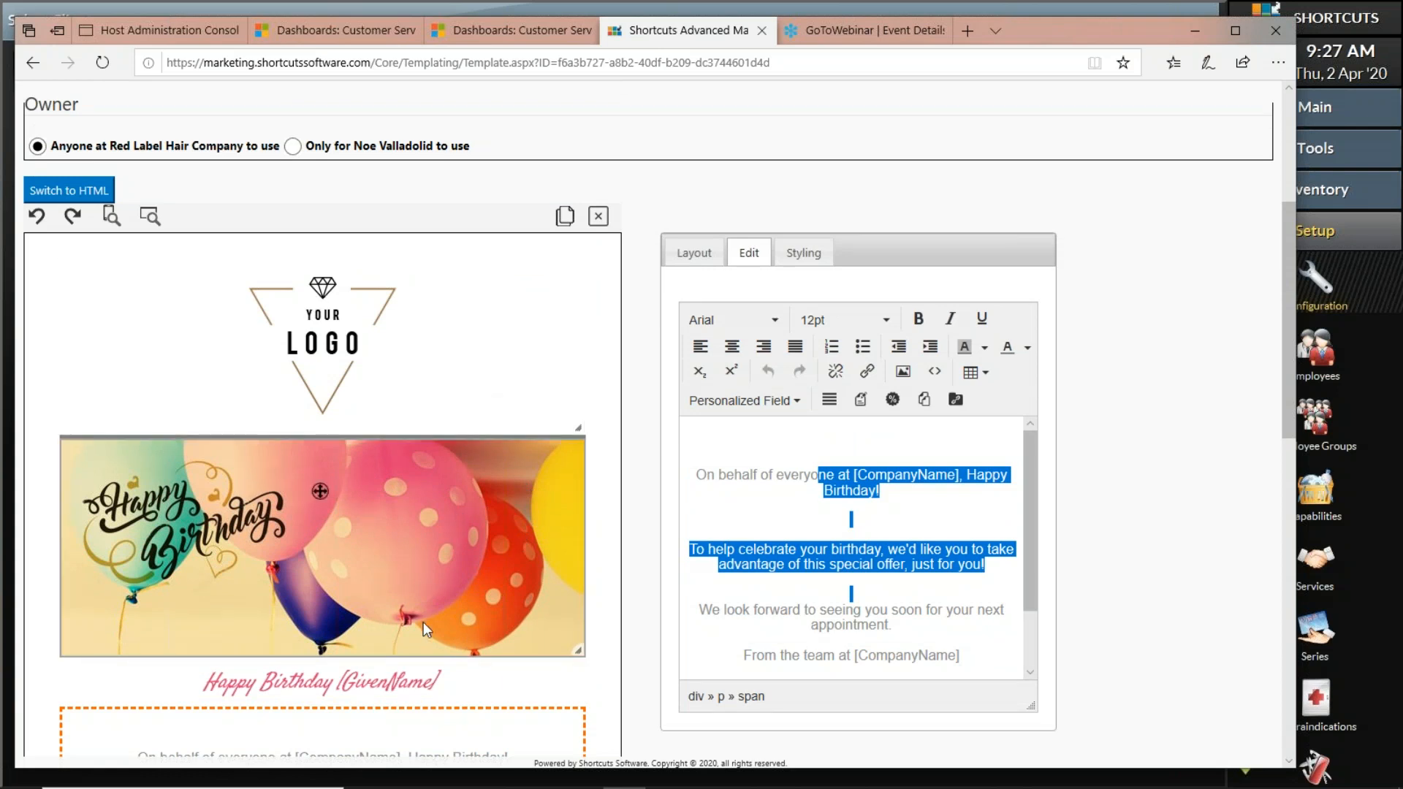
scroll(433, 731, "down", 3)
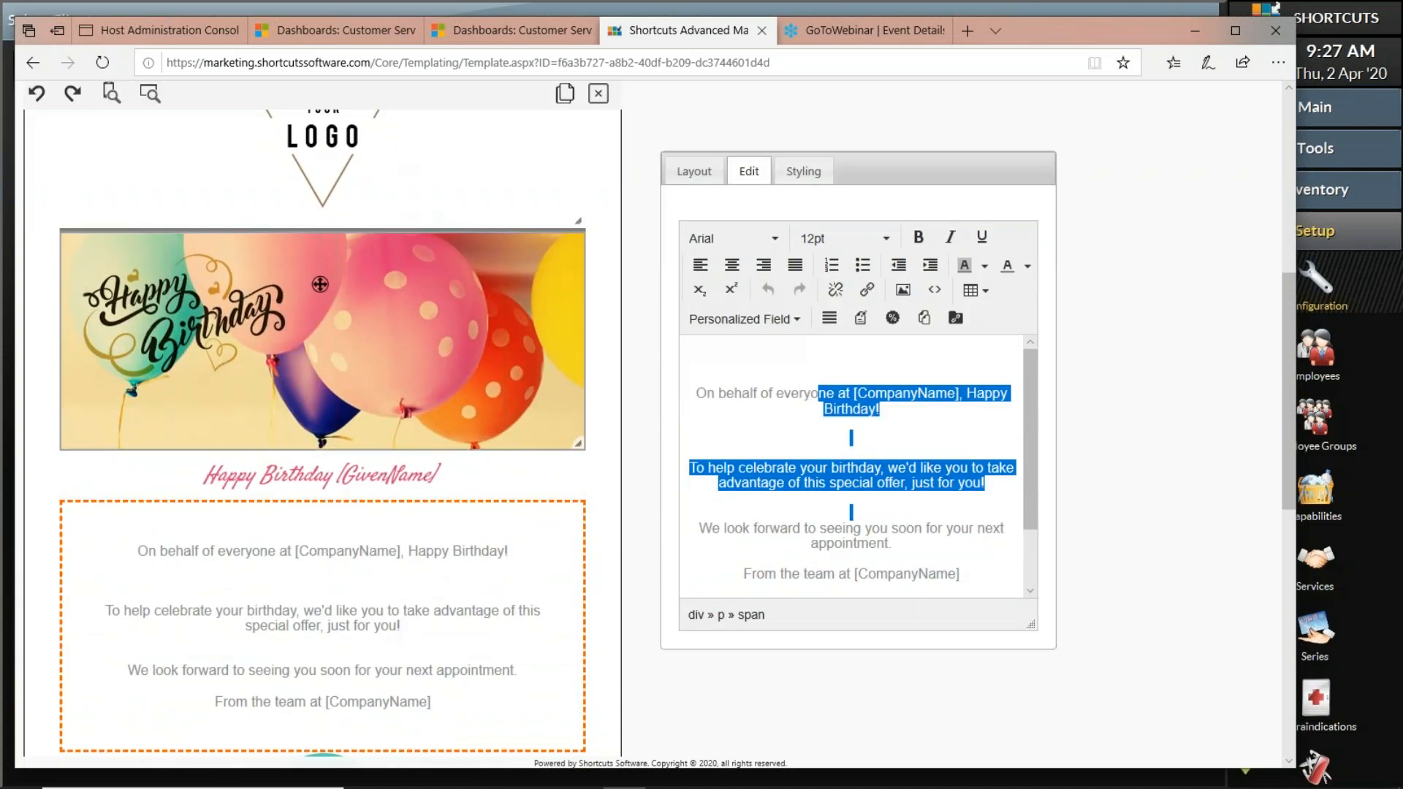
scroll(410, 376, "up", 3)
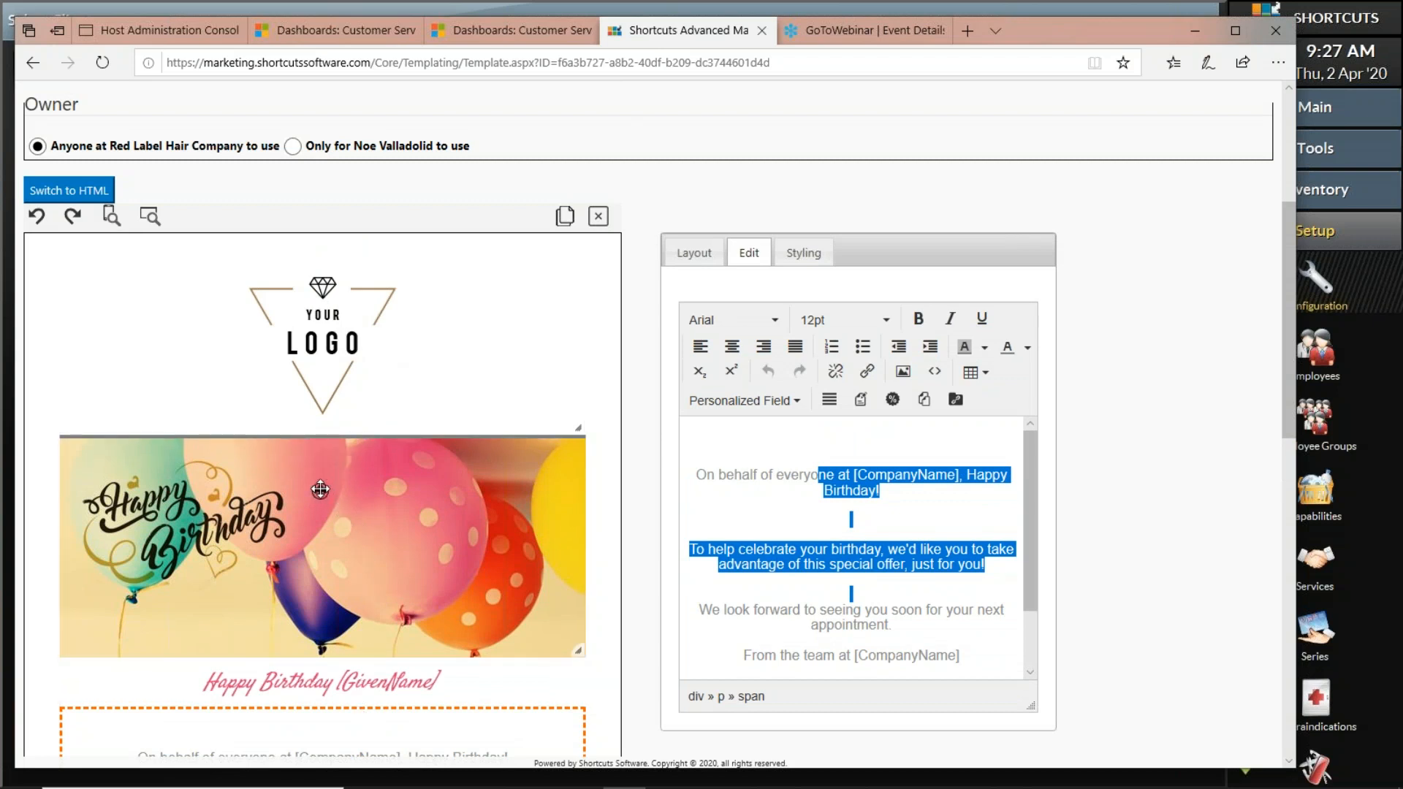
left_click_drag(327, 434, 334, 299)
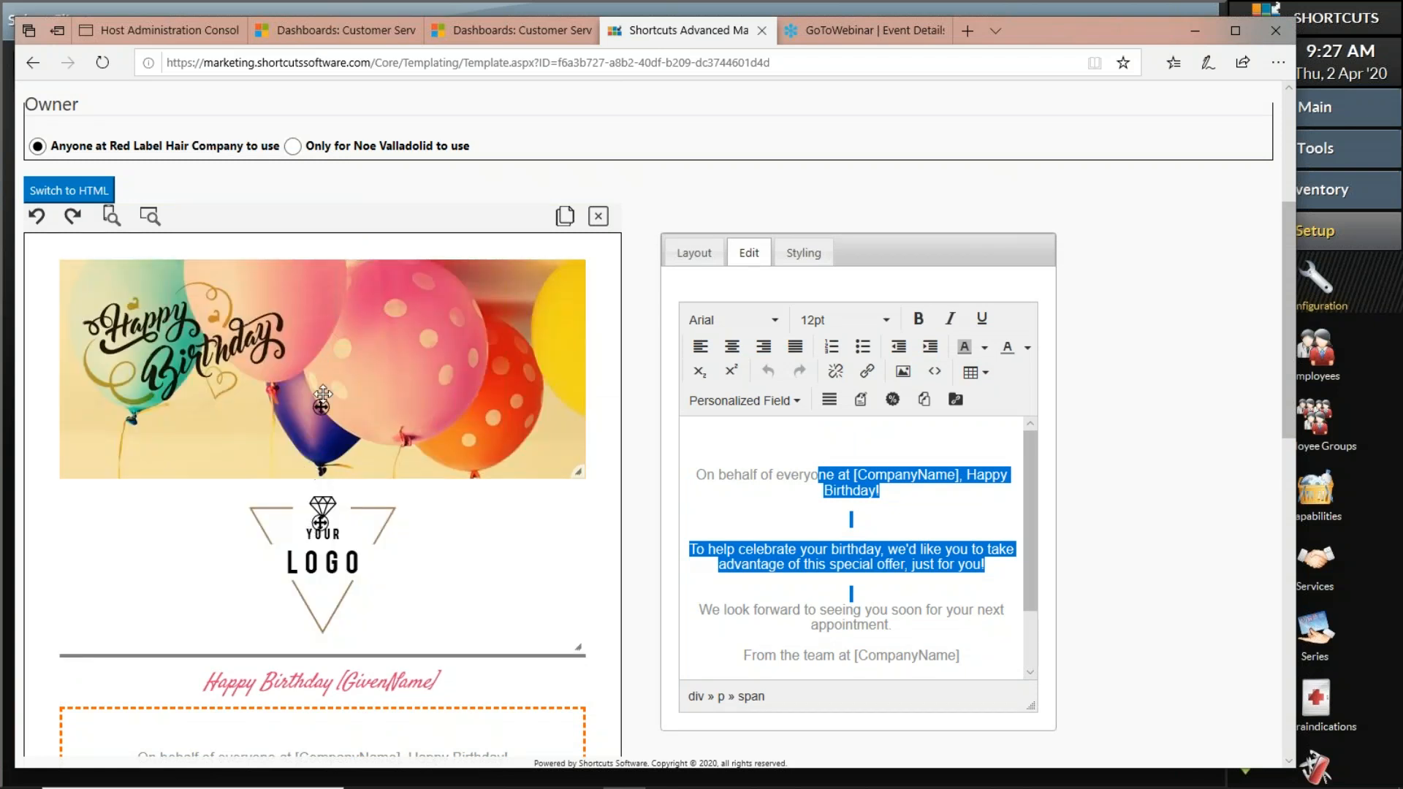
left_click_drag(323, 349, 330, 329)
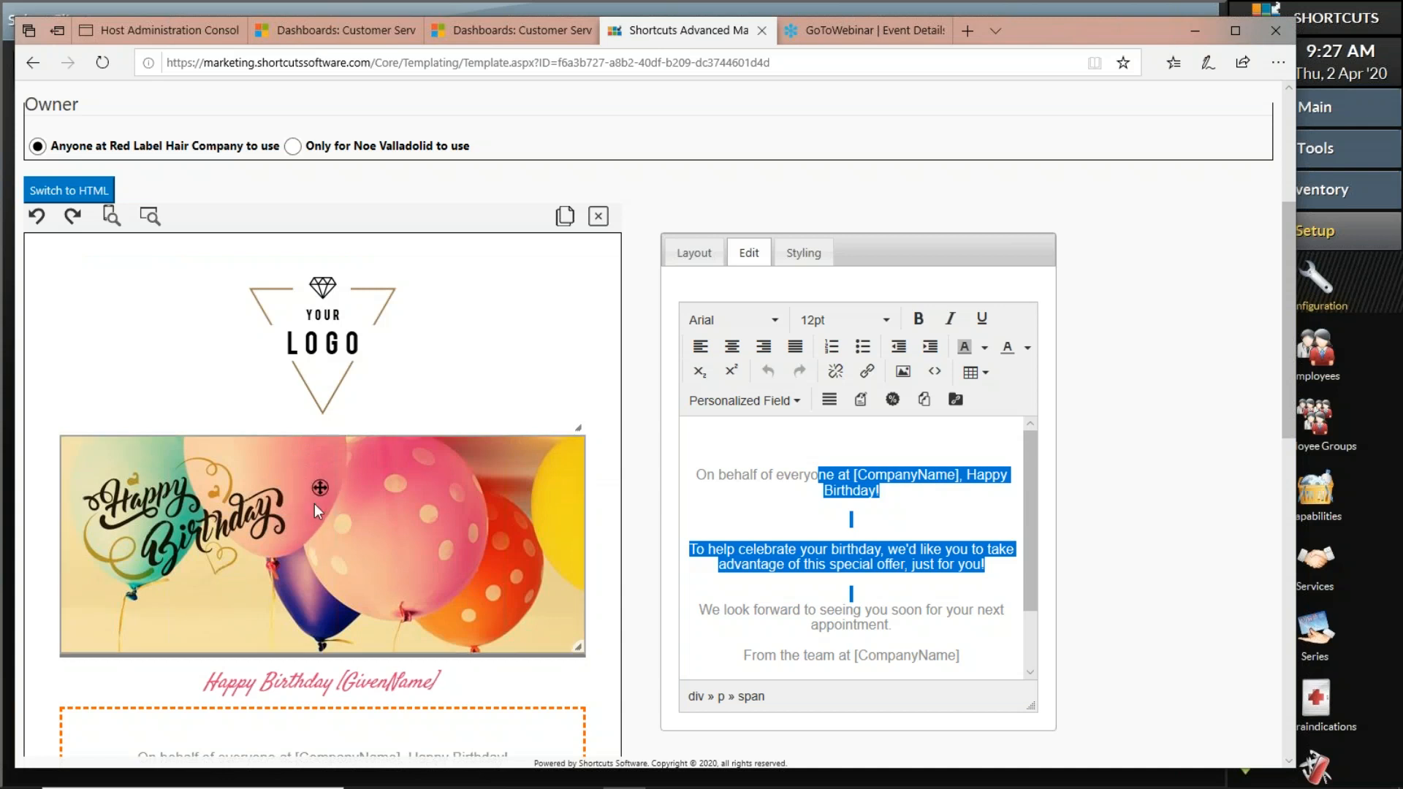
left_click_drag(320, 487, 320, 312)
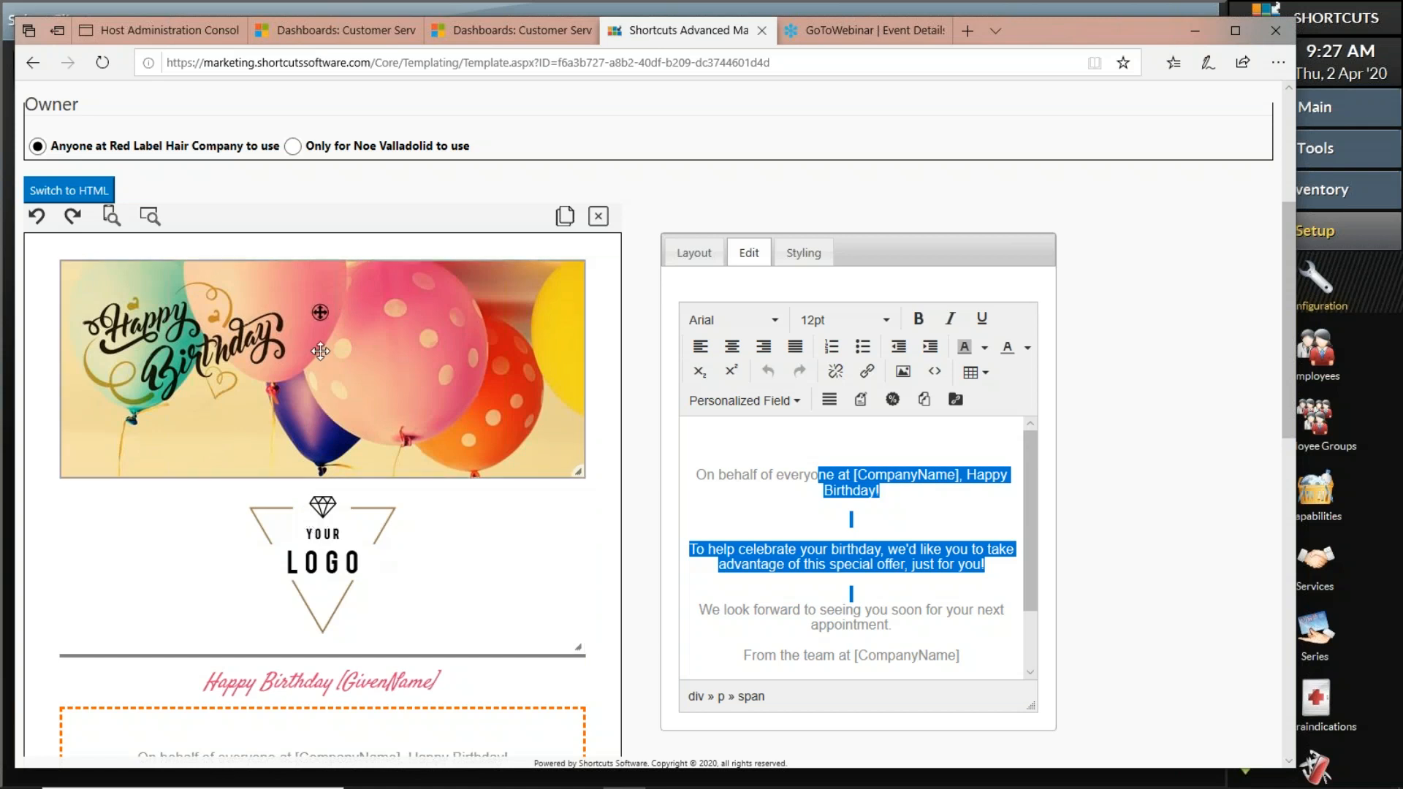
left_click_drag(320, 353, 322, 556)
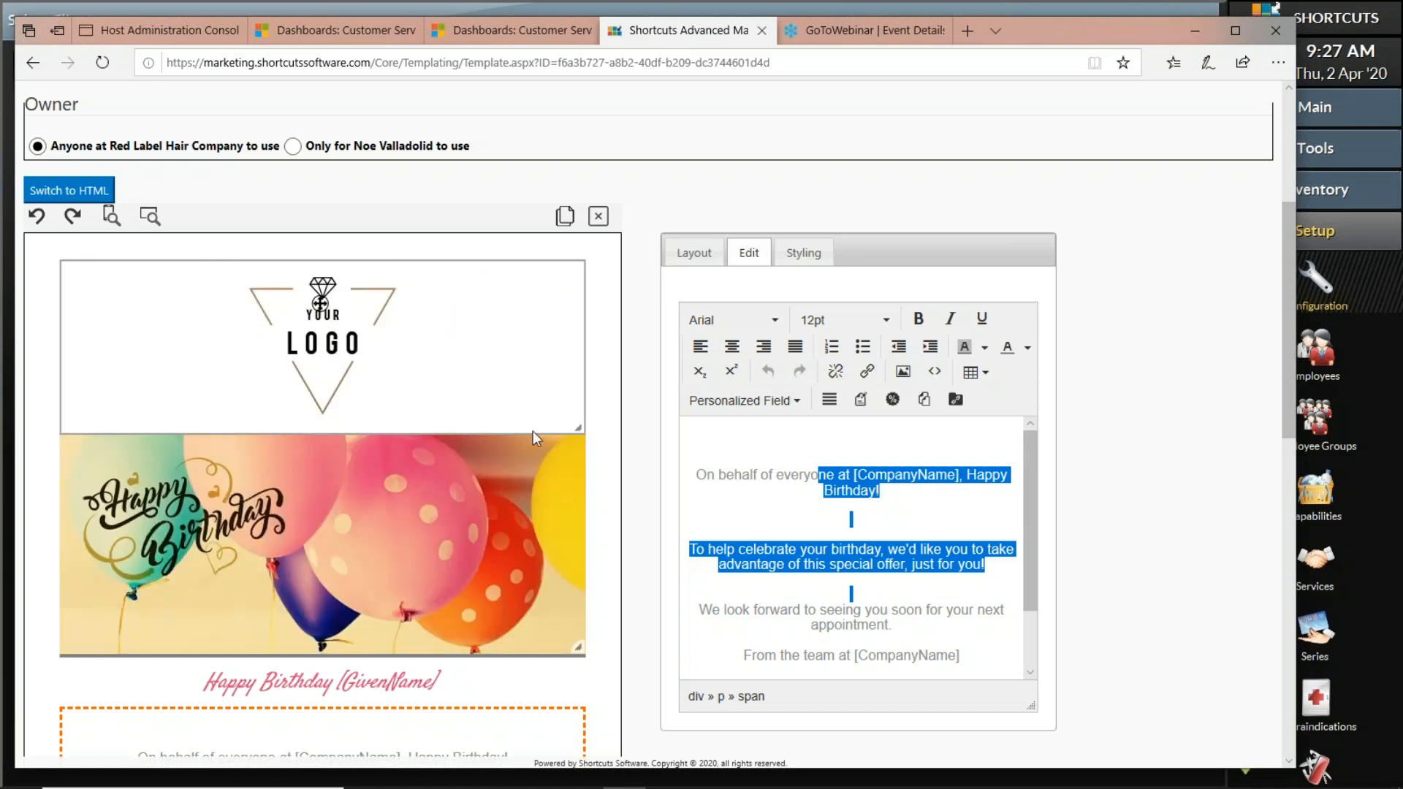
Show the image settings of the Happy Birthday balloons banner and look over the layout blocks for text, images and columns
scroll(532, 431, "down", 1)
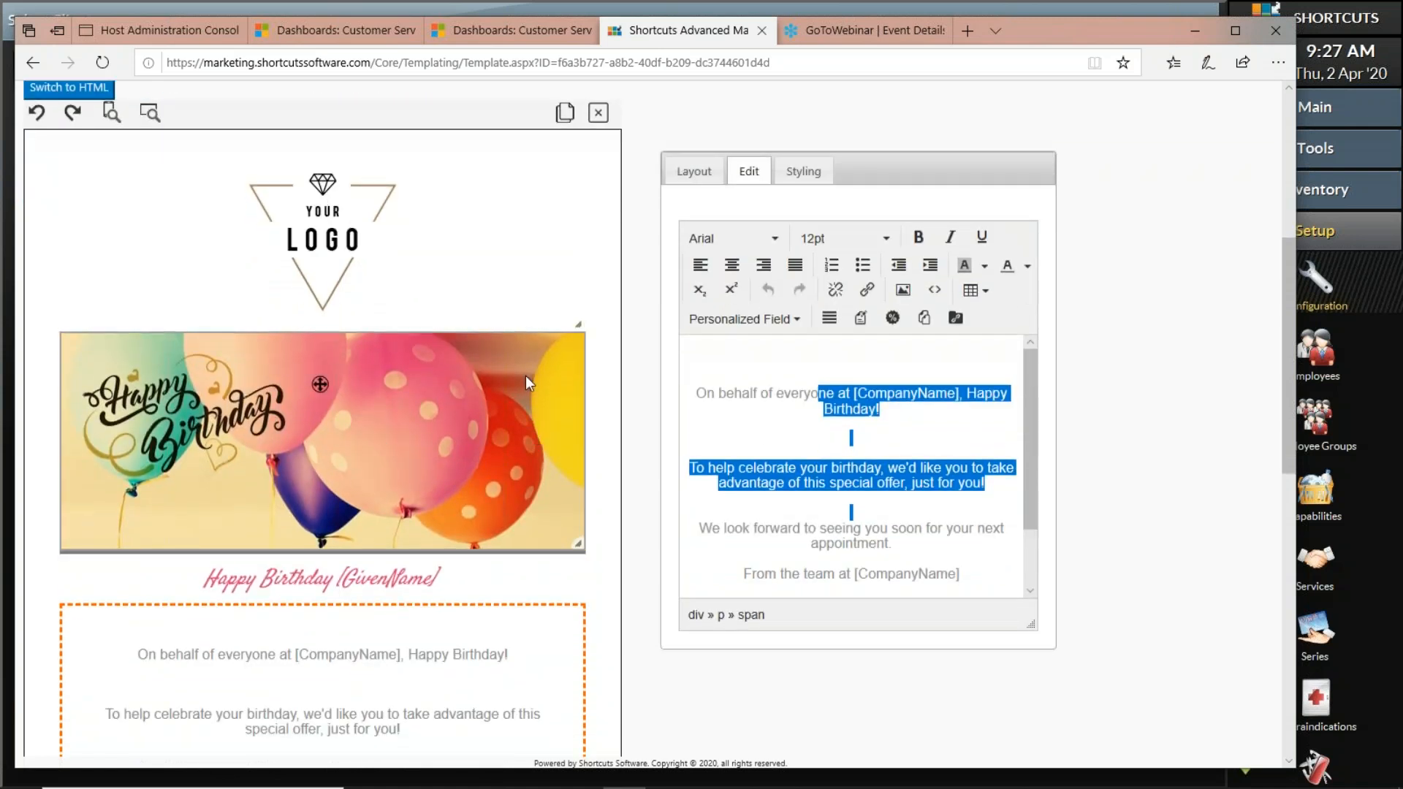
left_click(319, 440)
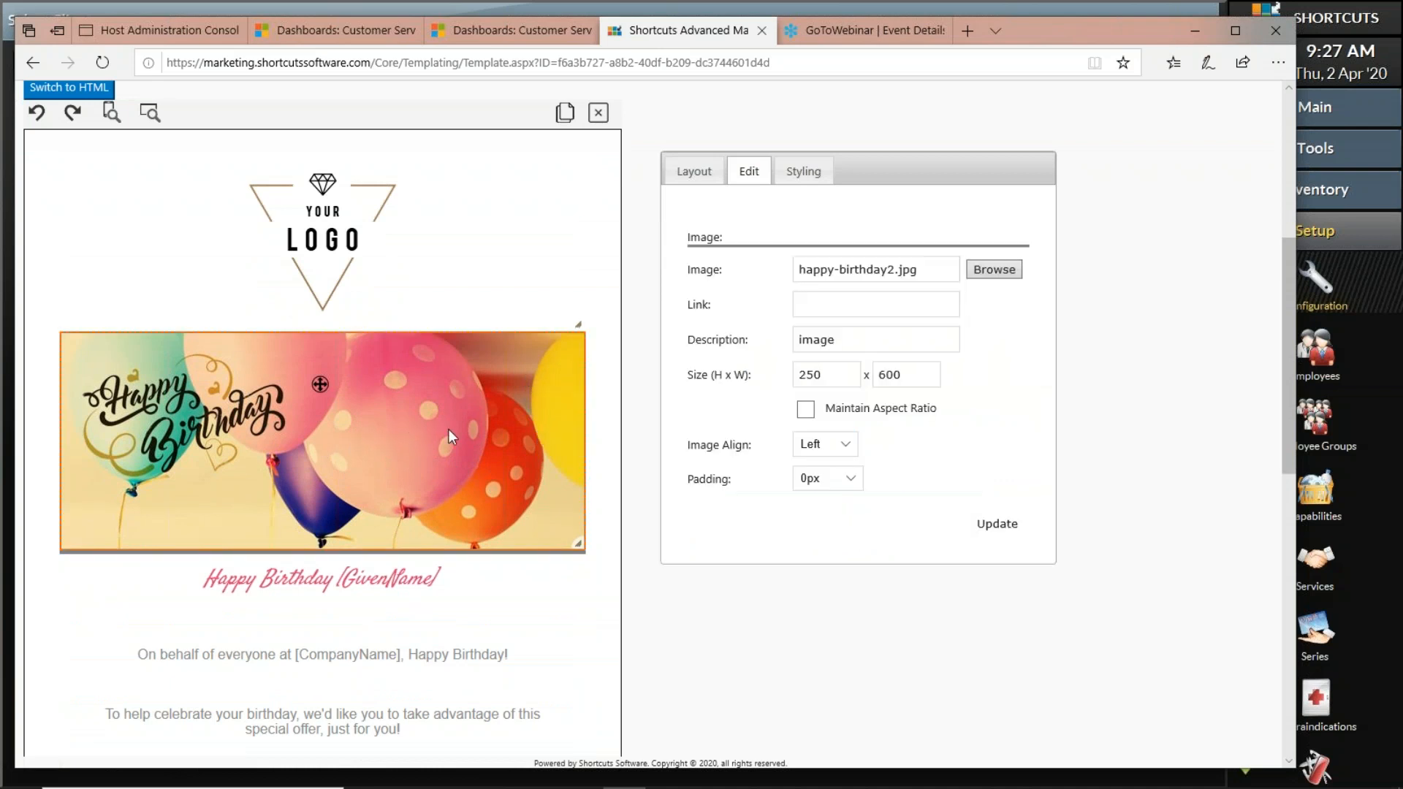
left_click(694, 173)
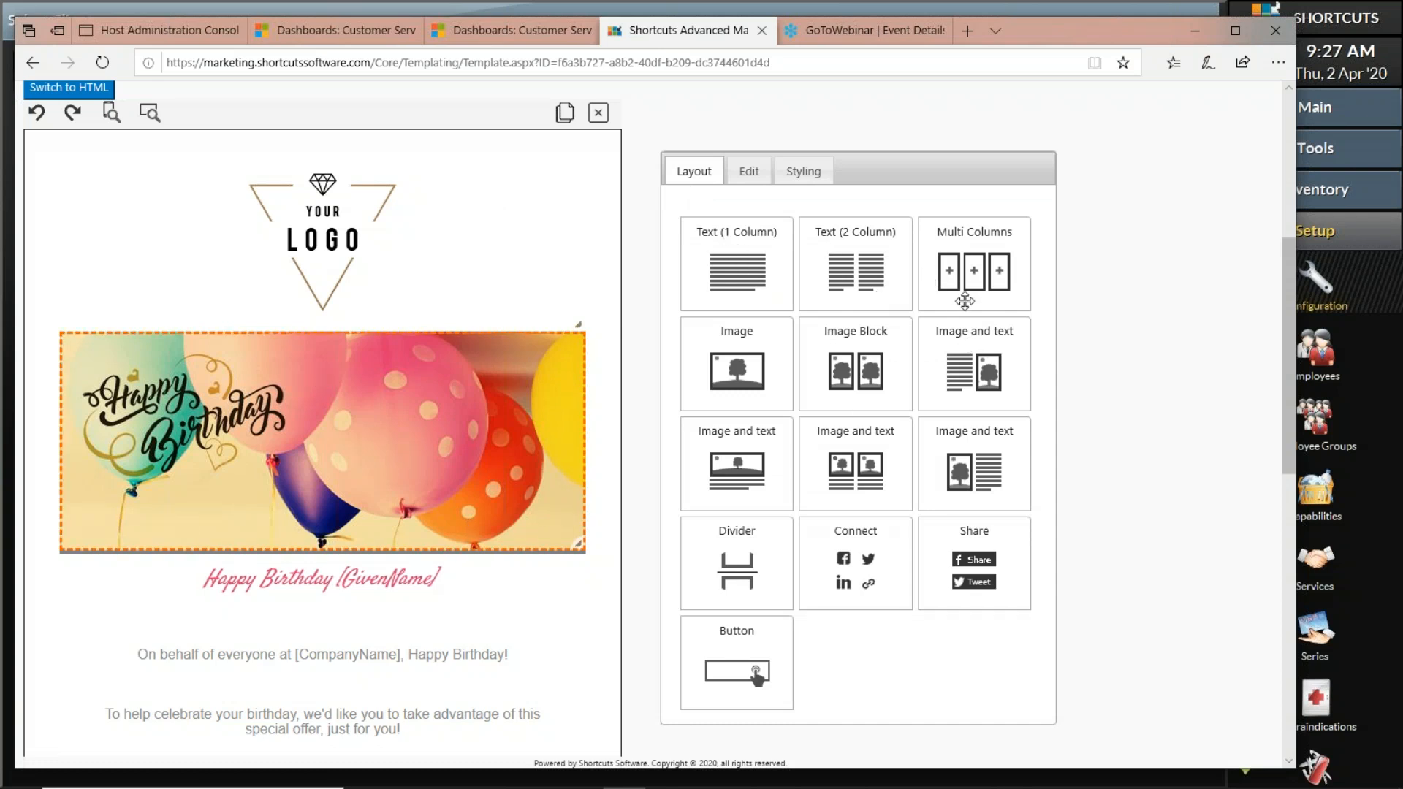
mouse_move(736, 468)
left_mouse_down()
mouse_move(754, 488)
mouse_move(721, 465)
left_mouse_up()
left_click_drag(737, 390, 741, 395)
left_click_drag(746, 286, 732, 282)
mouse_move(841, 365)
left_mouse_down()
mouse_move(855, 410)
mouse_move(845, 384)
left_mouse_up()
left_click_drag(861, 483, 861, 495)
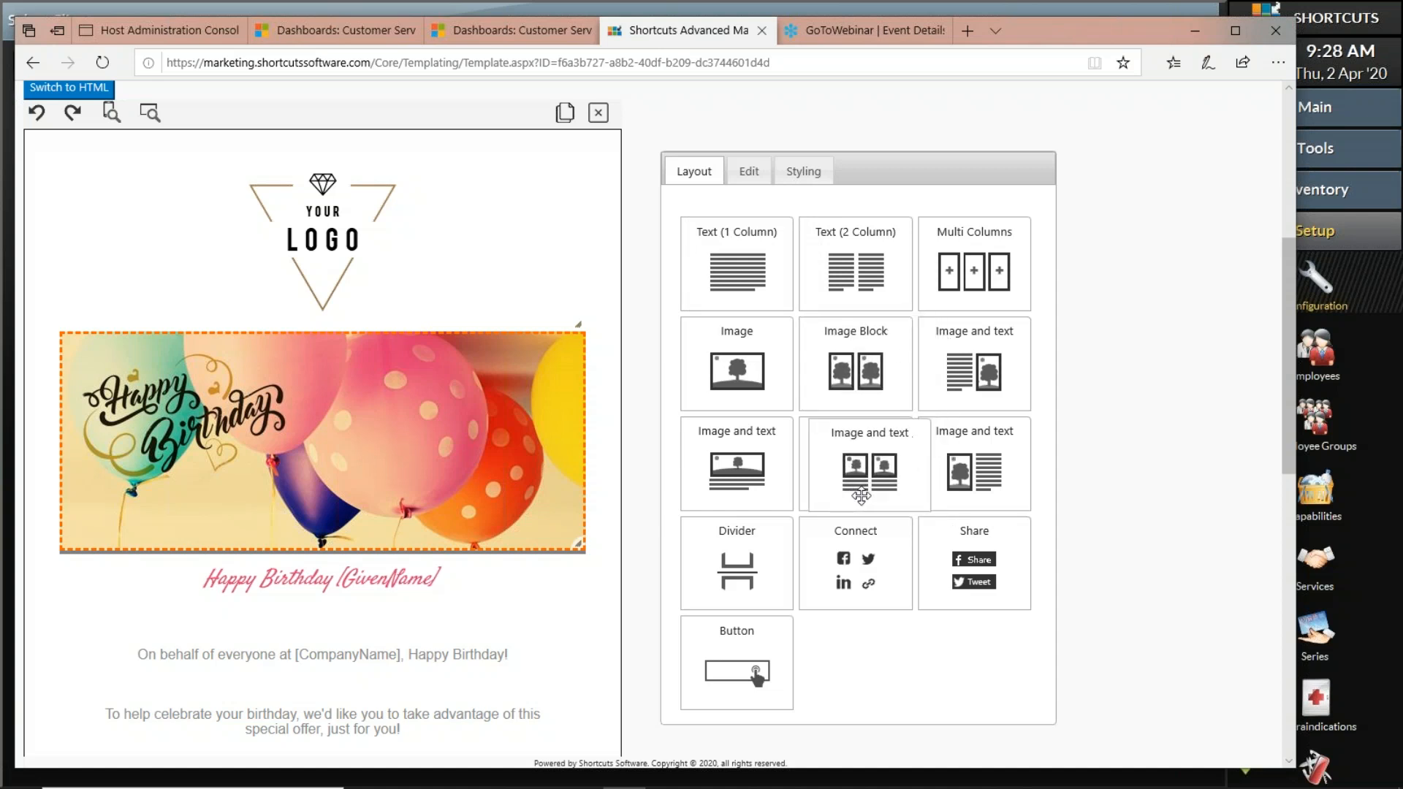
Select the placeholder logo at the start of the template and open the image library to replace it
scroll(860, 494, "down", 3)
scroll(334, 501, "down", 4)
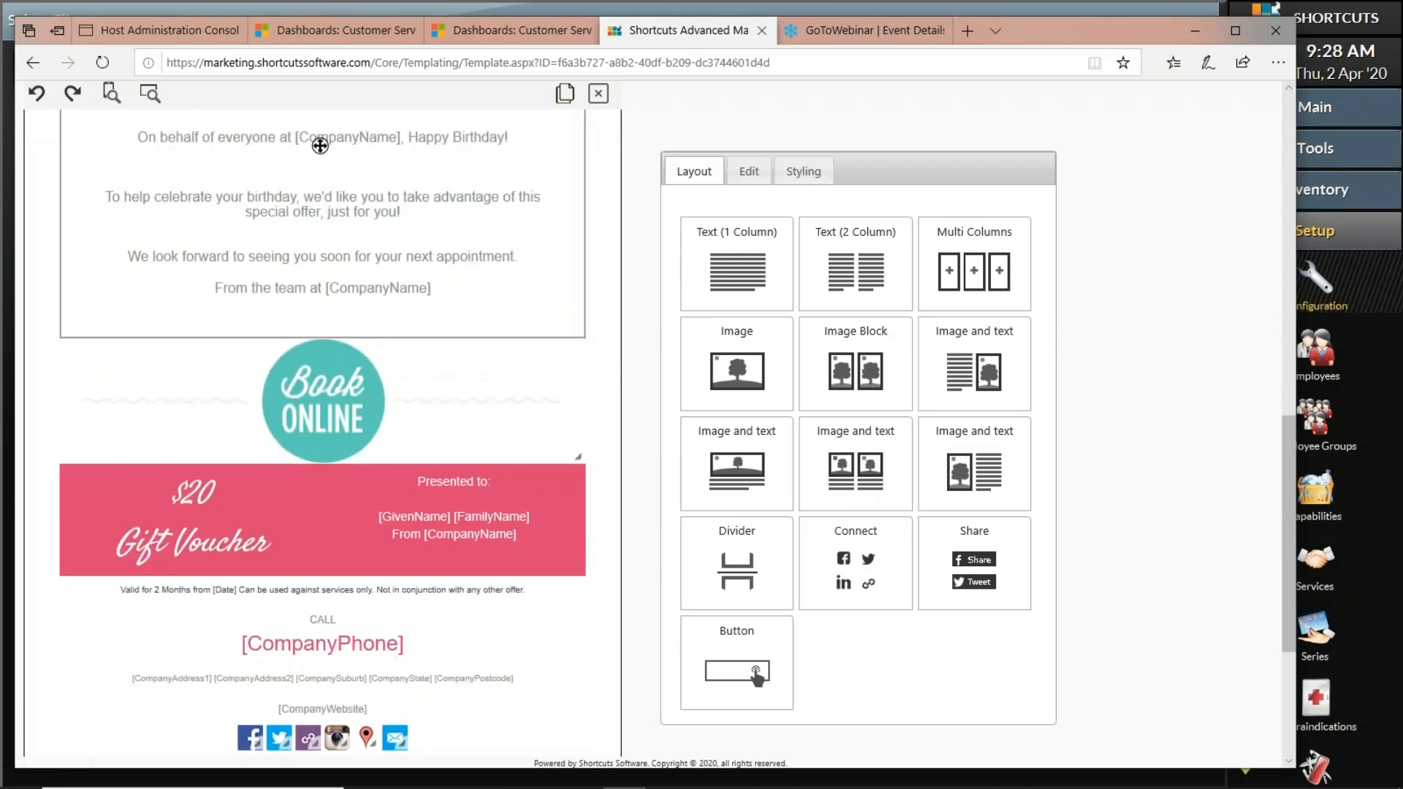
scroll(333, 501, "up", 10)
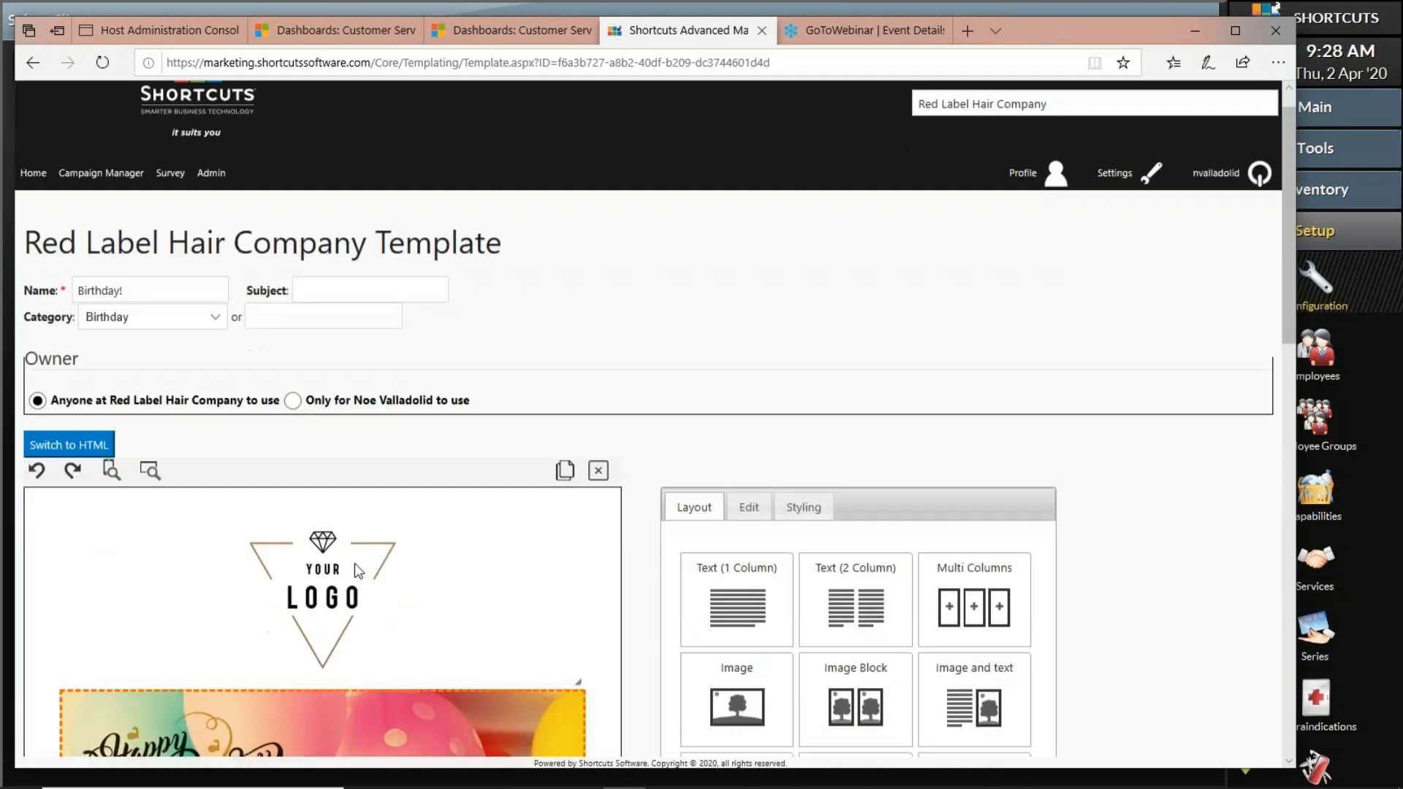
scroll(573, 548, "down", 3)
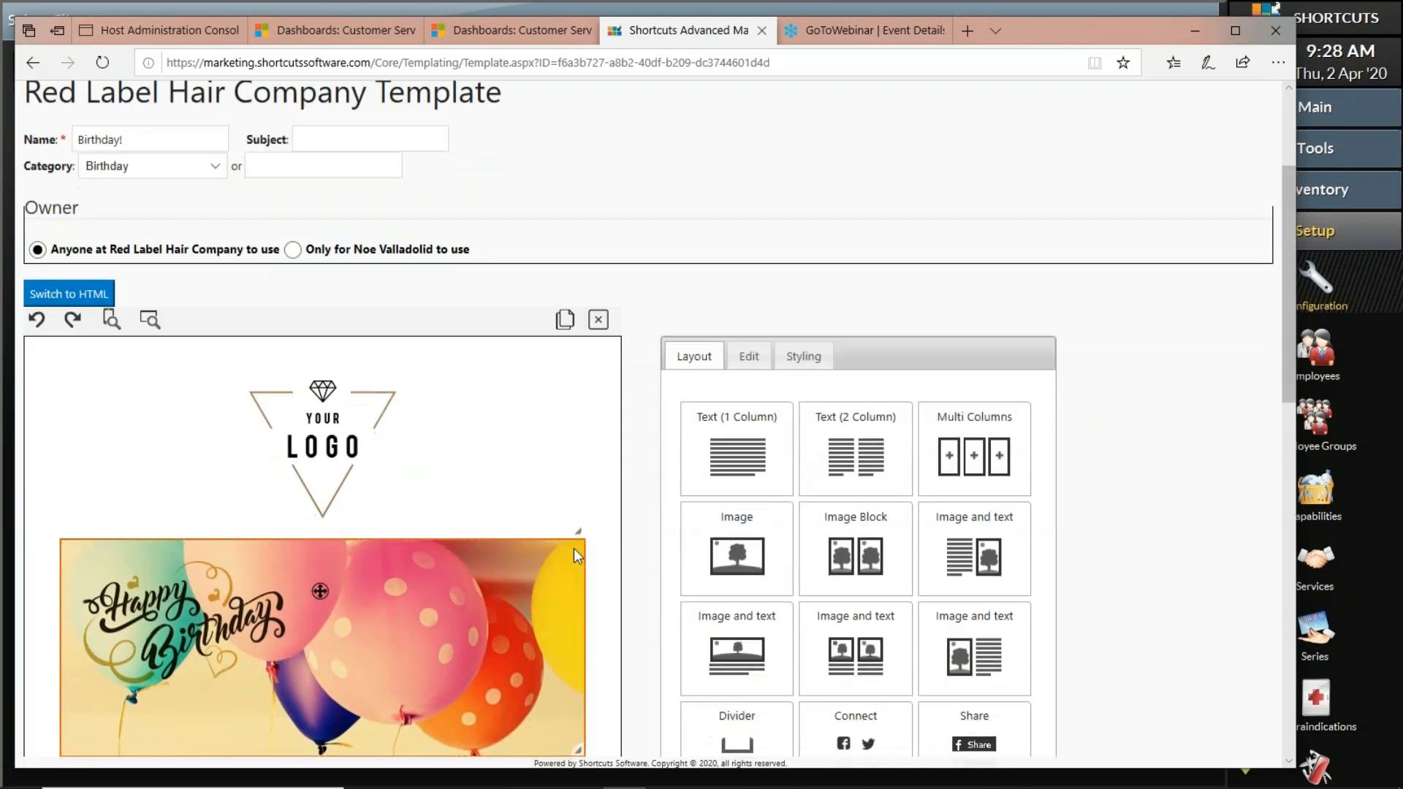
left_click(330, 456)
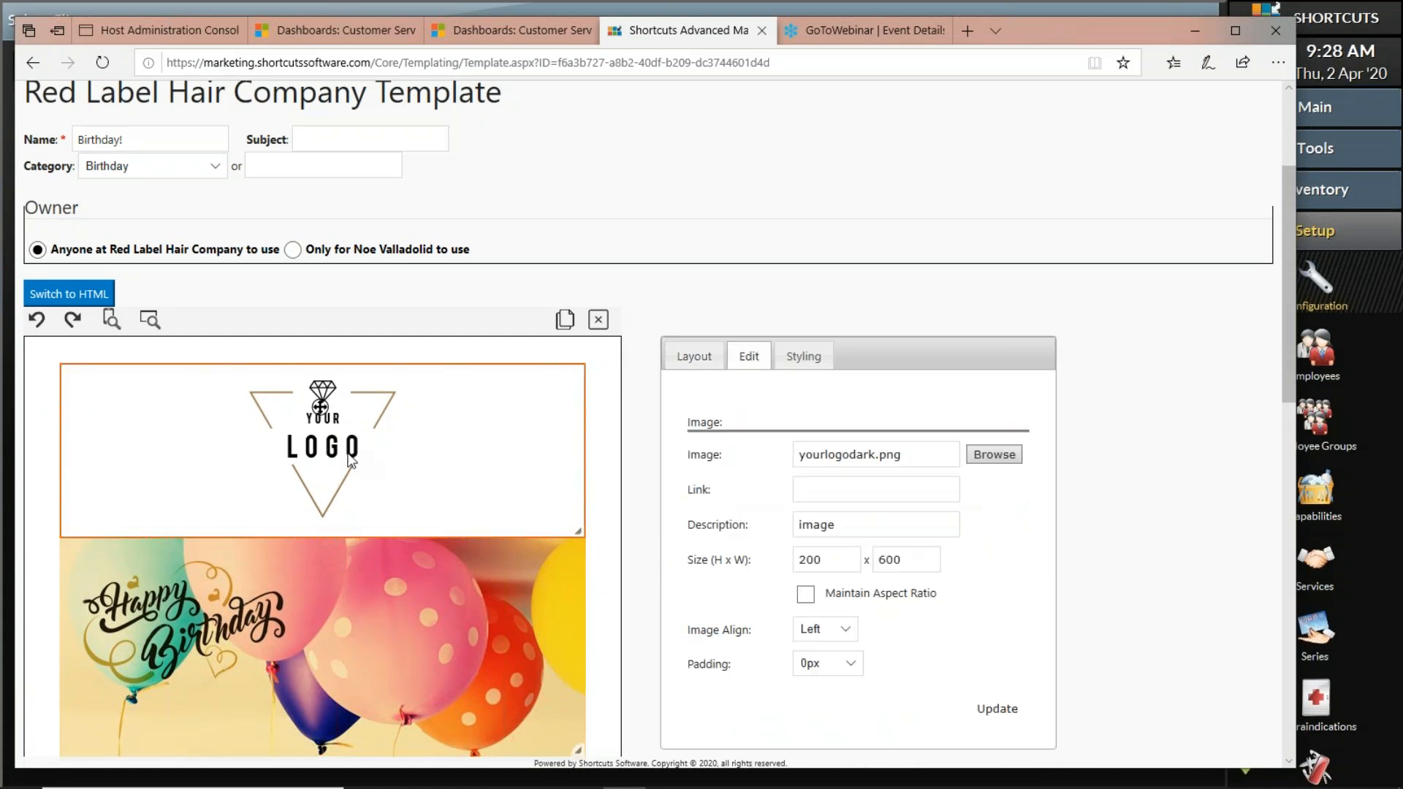
left_click(940, 449)
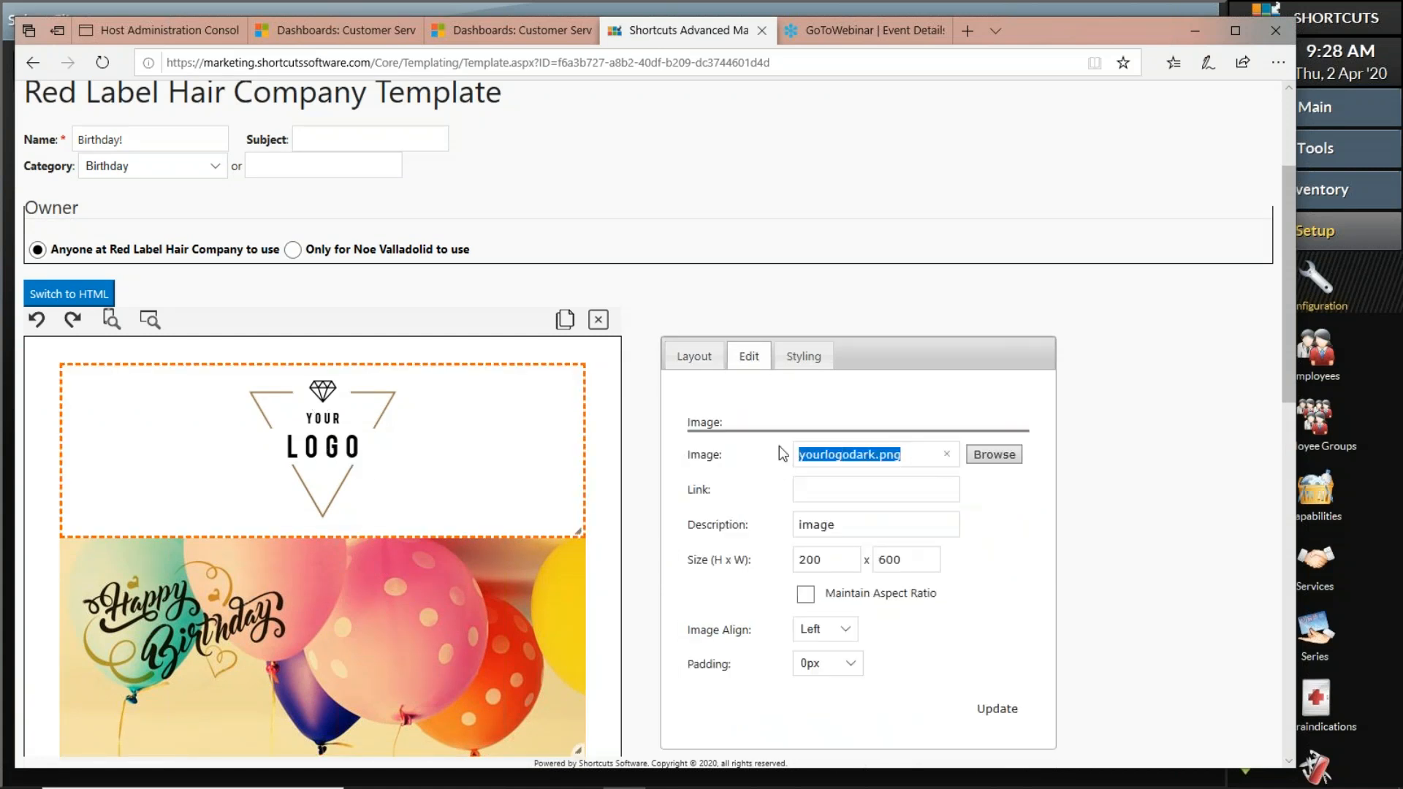
left_click(994, 455)
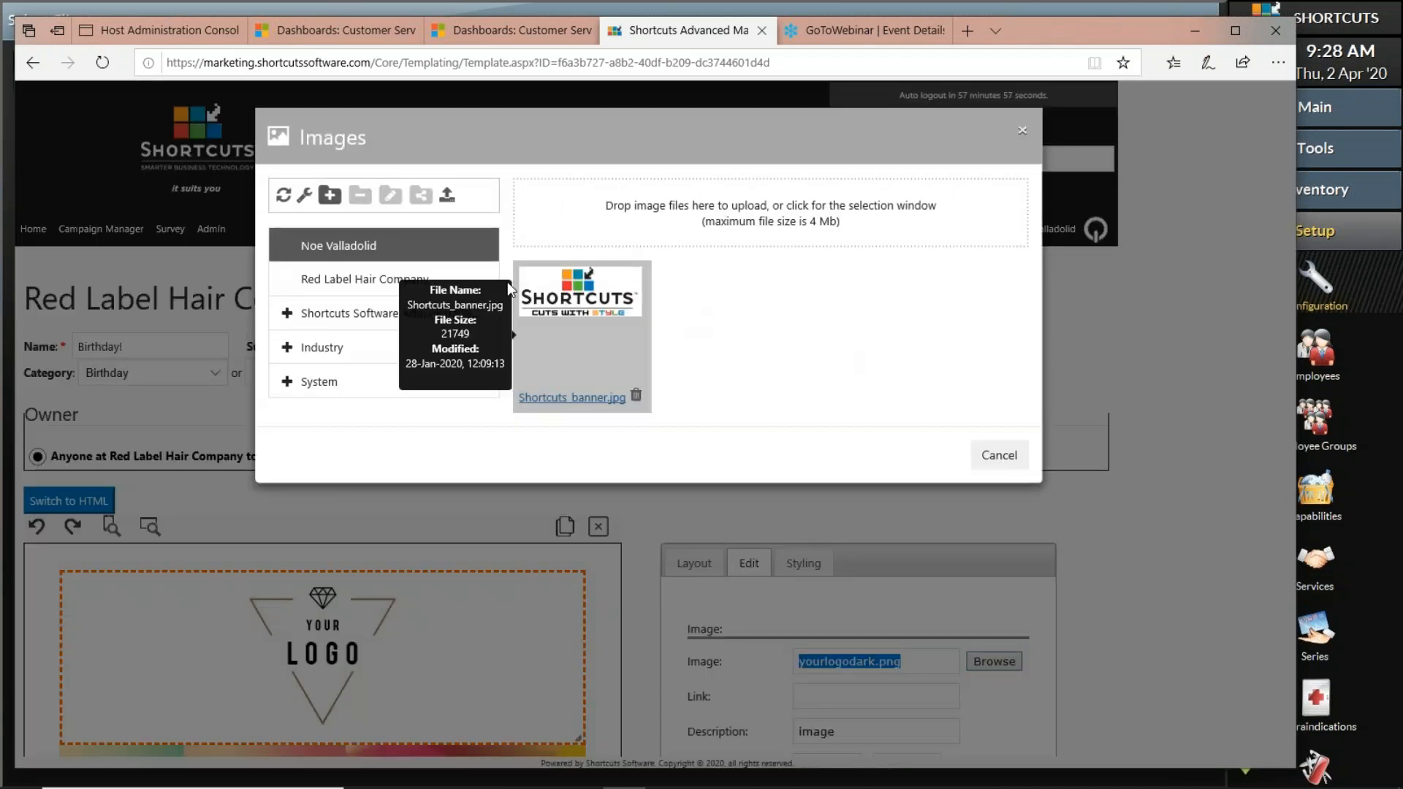
Show the file upload option in the Red Label Hair Company folder without uploading, and use red_label_lg_logo.png as the logo
left_click(407, 283)
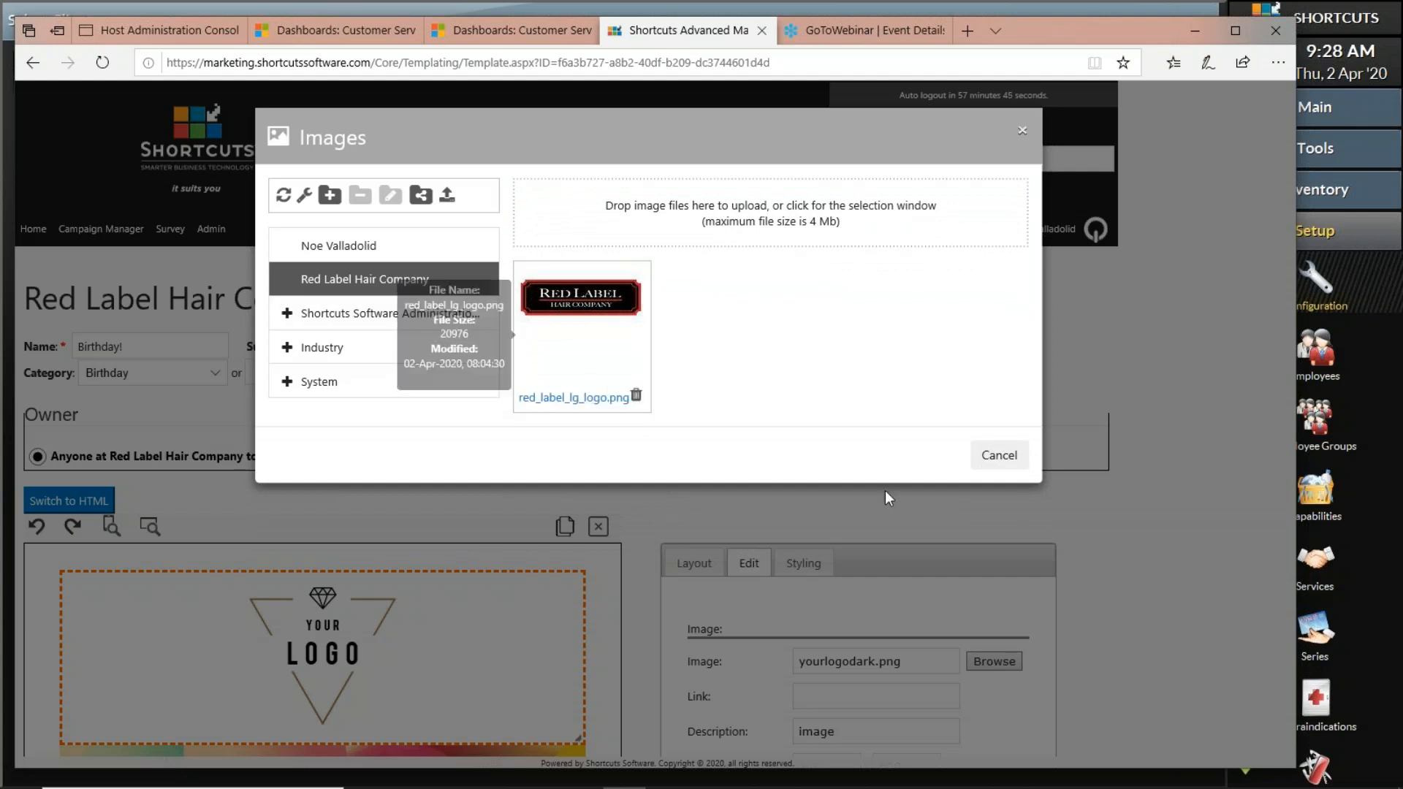
left_click_drag(844, 234, 607, 217)
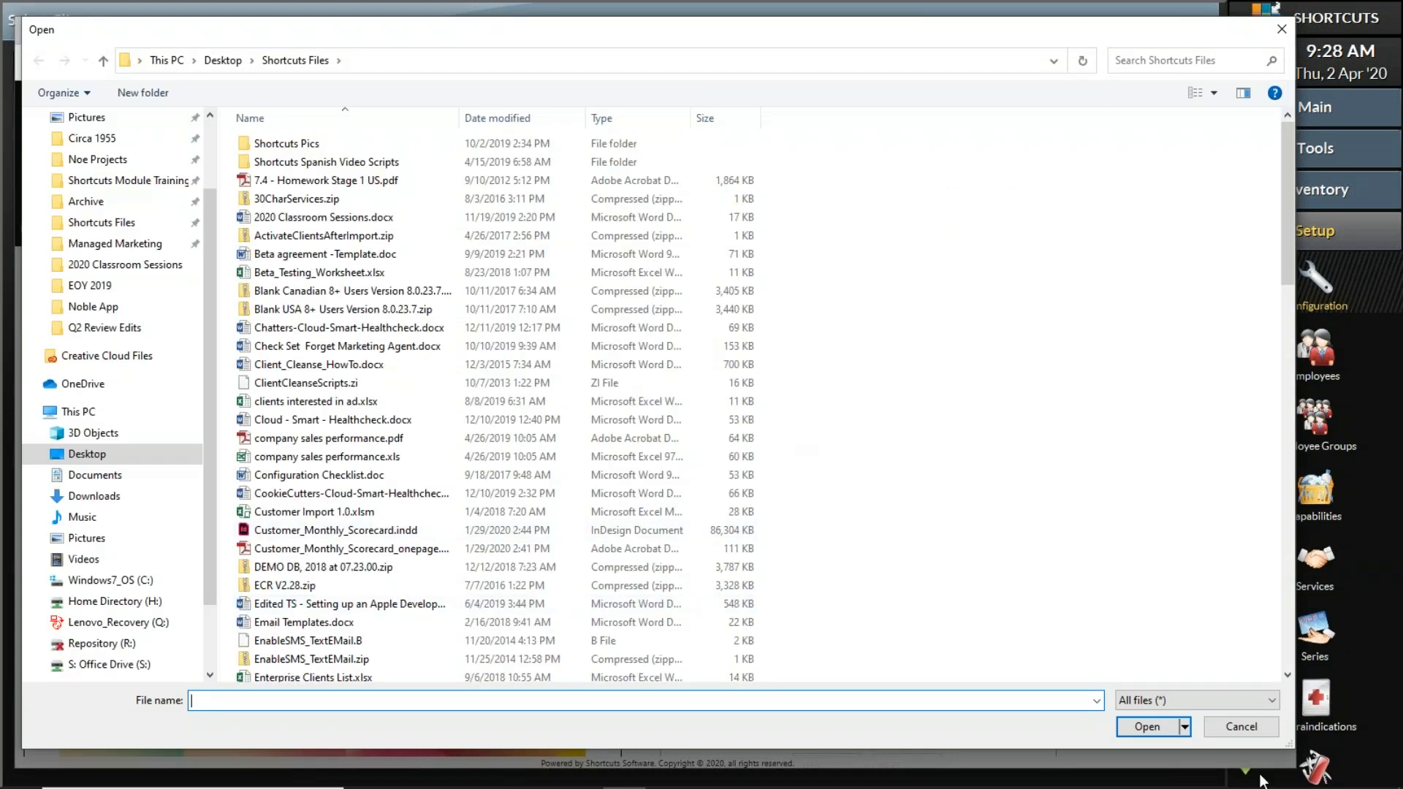
left_click(1268, 735)
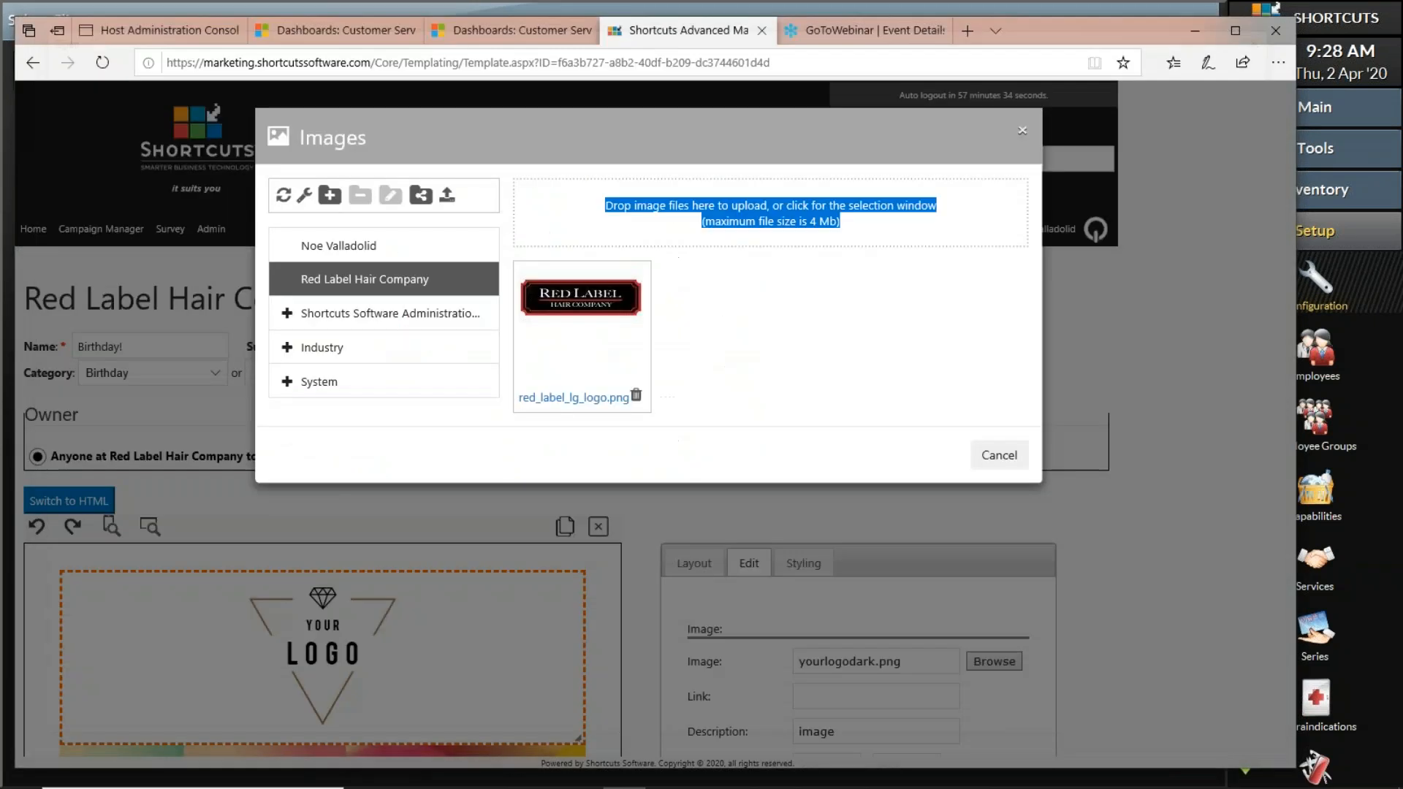
left_click(580, 320)
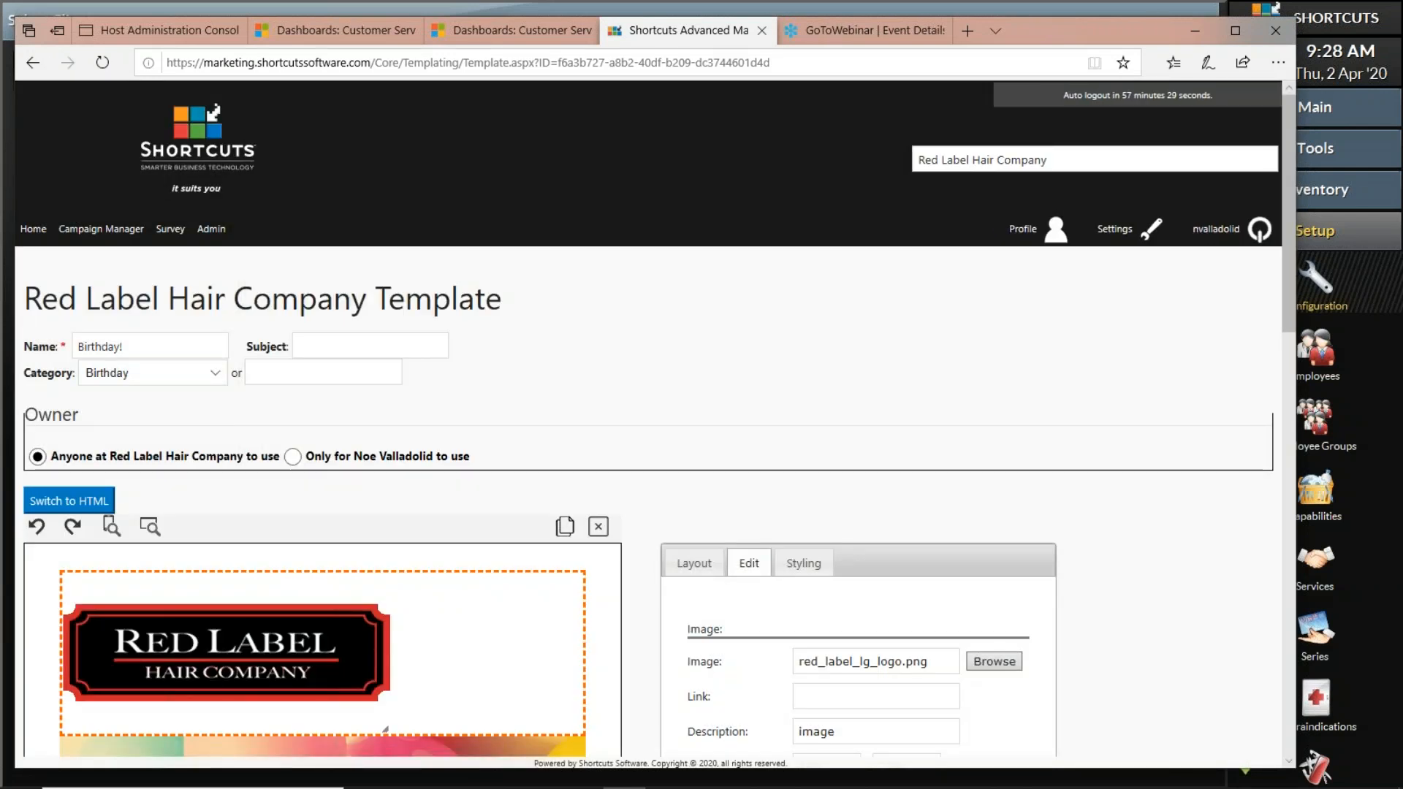
Set the Red Label logo's image alignment to Center
scroll(770, 557, "down", 4)
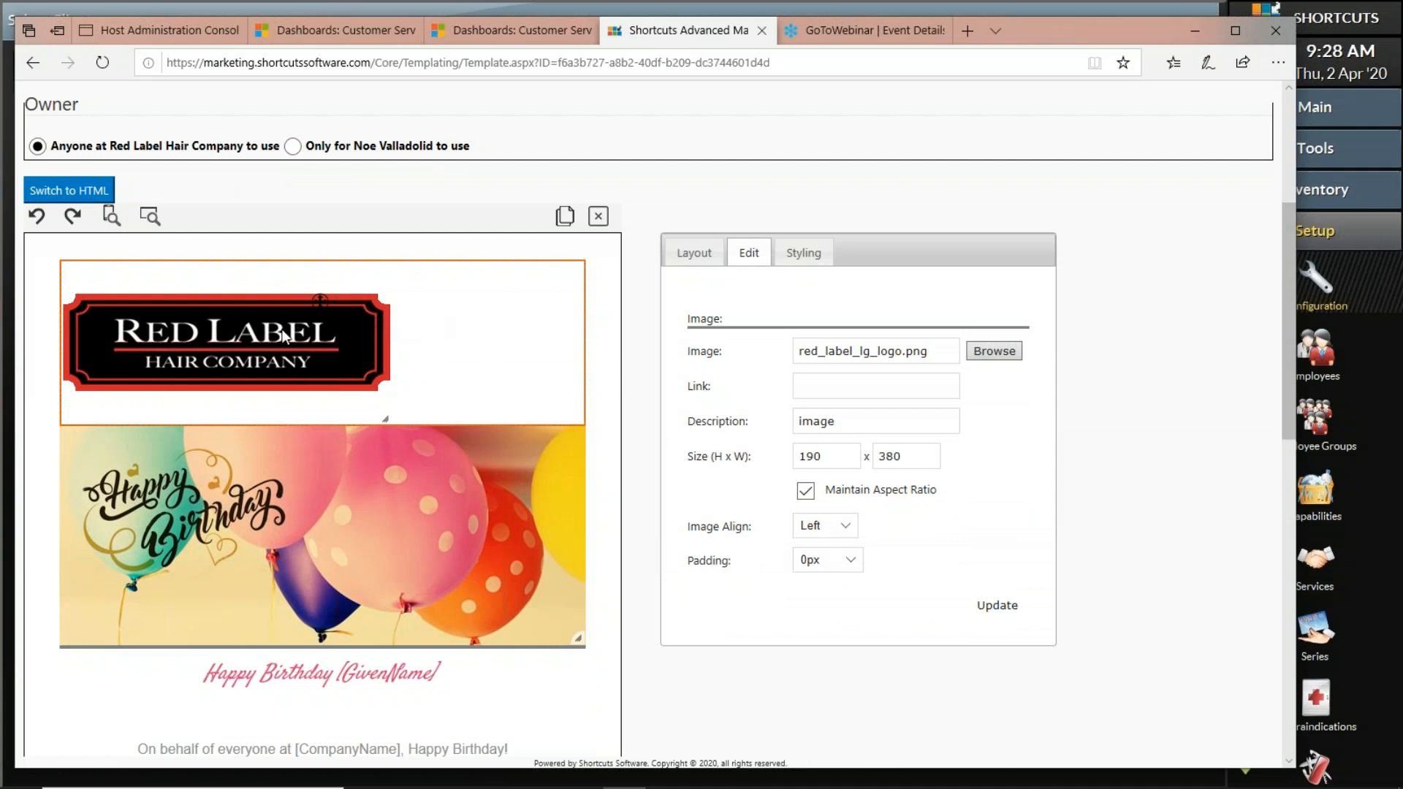
left_click(848, 531)
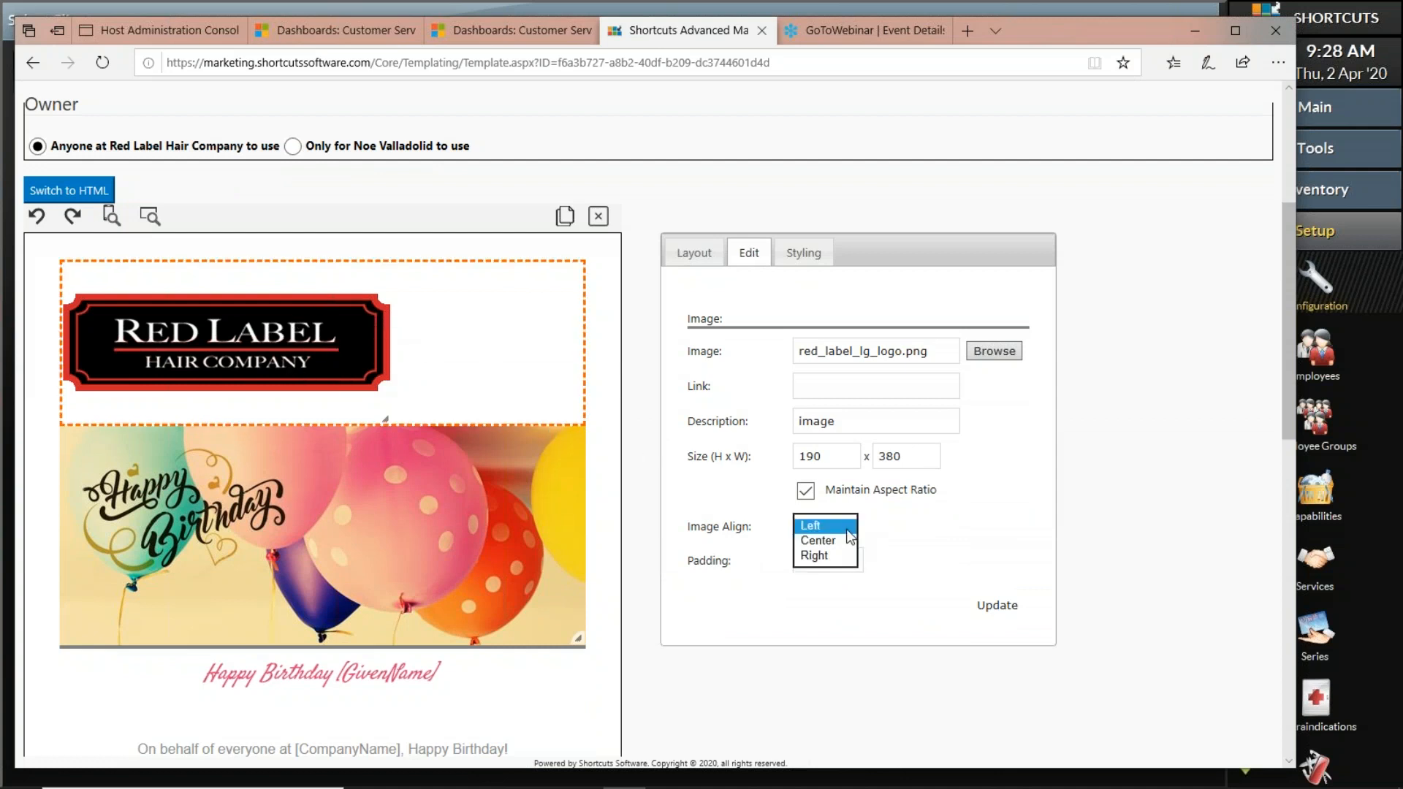
left_click(848, 540)
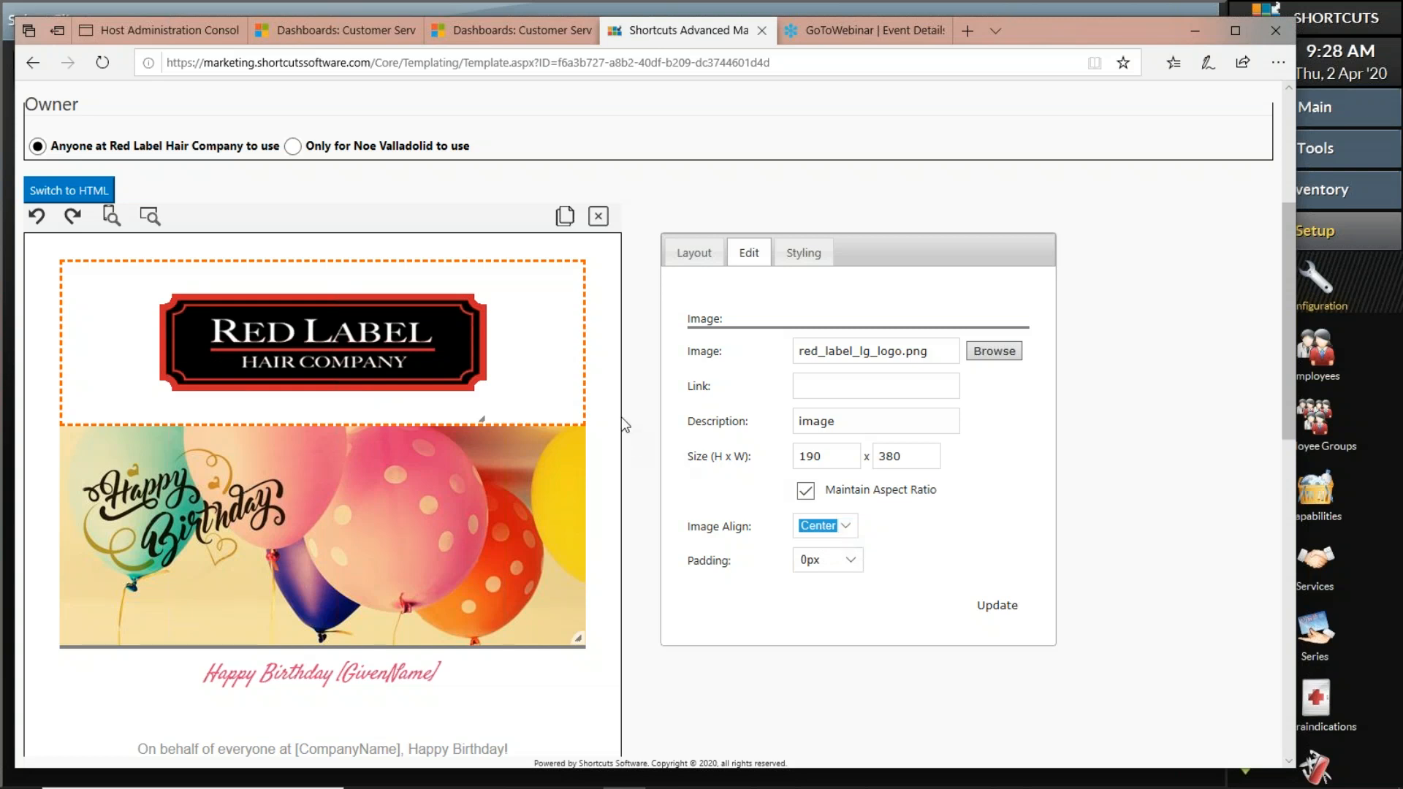
Look over the template below the logo, checking the settings of the balloons banner and the birthday message block
scroll(621, 421, "down", 1)
scroll(625, 424, "down", 3)
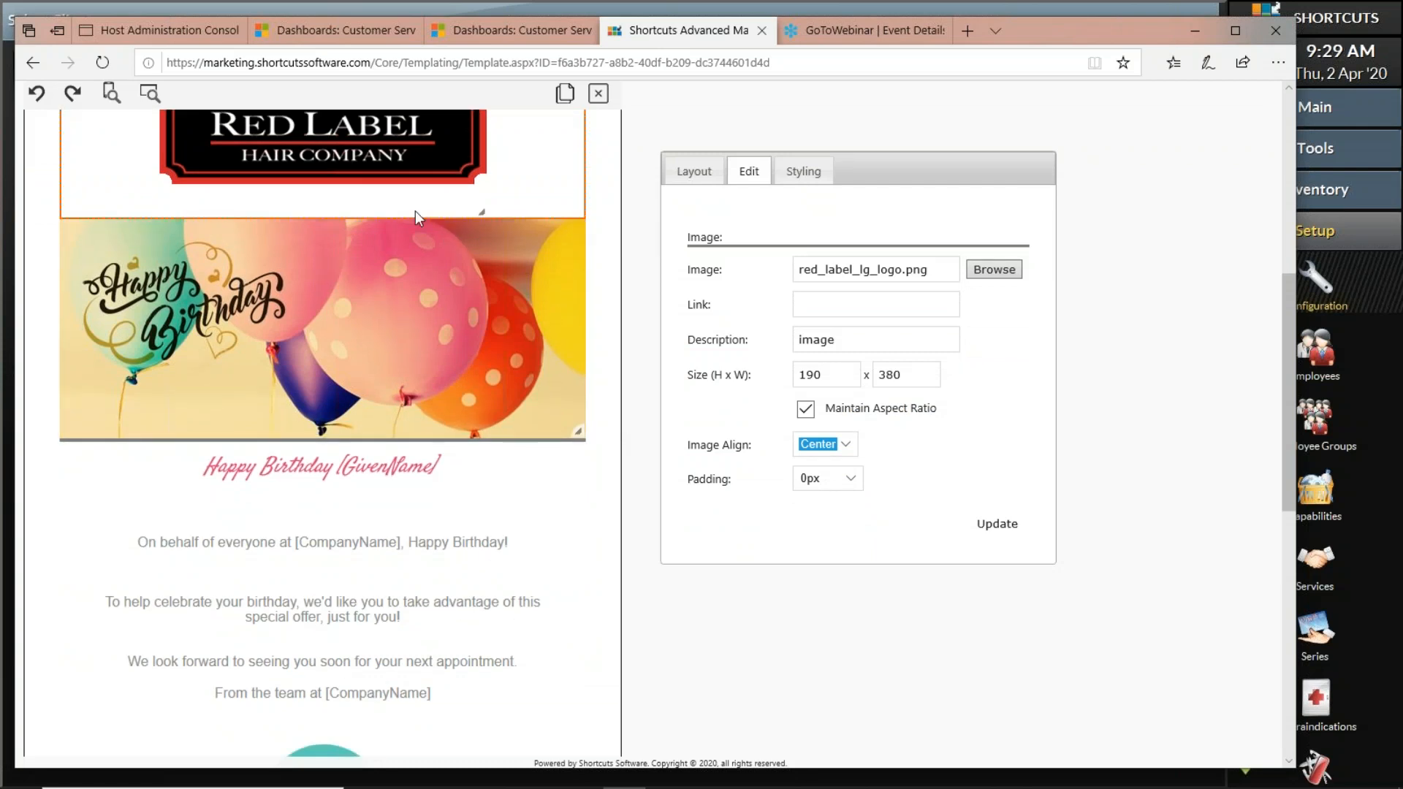
scroll(418, 218, "down", 1)
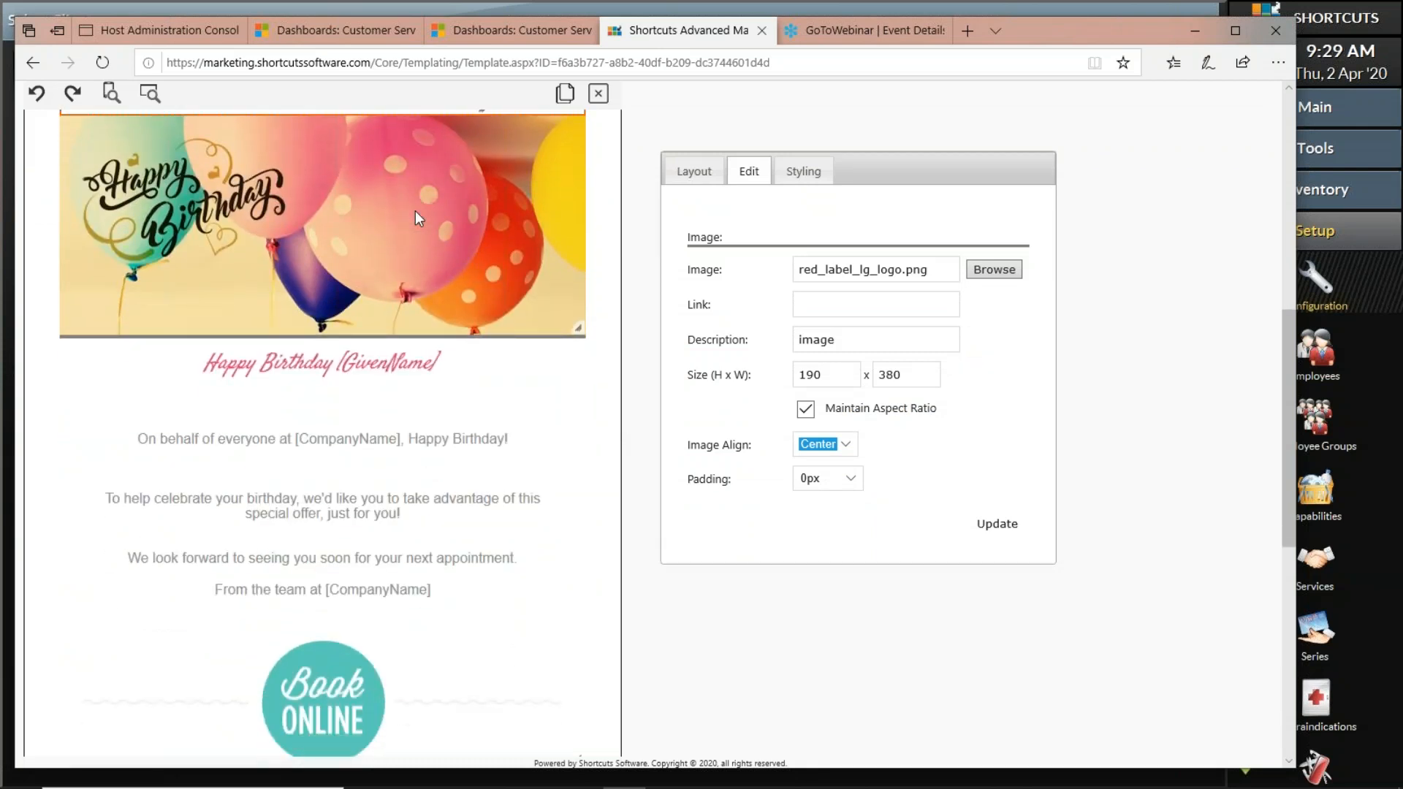
left_click(415, 218)
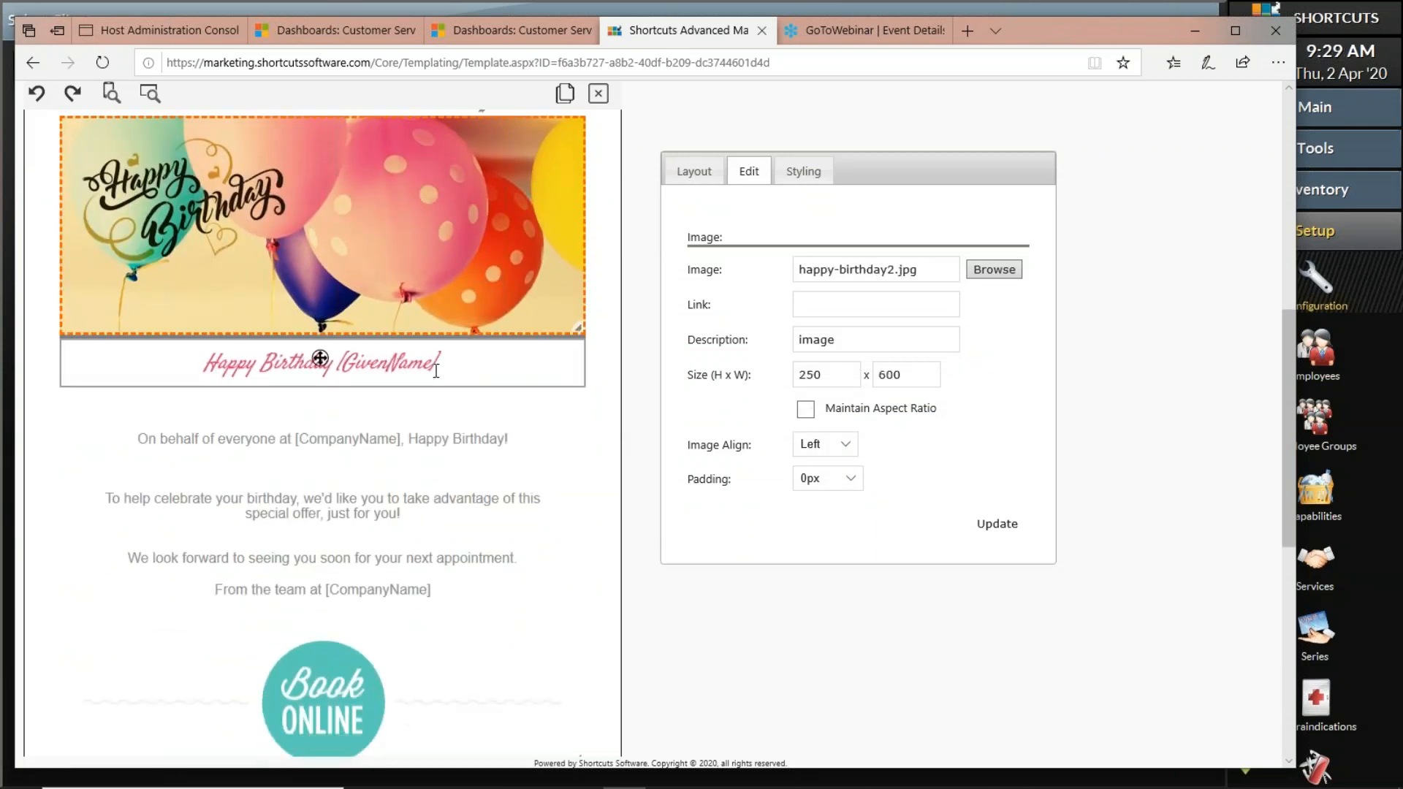
left_click(432, 453)
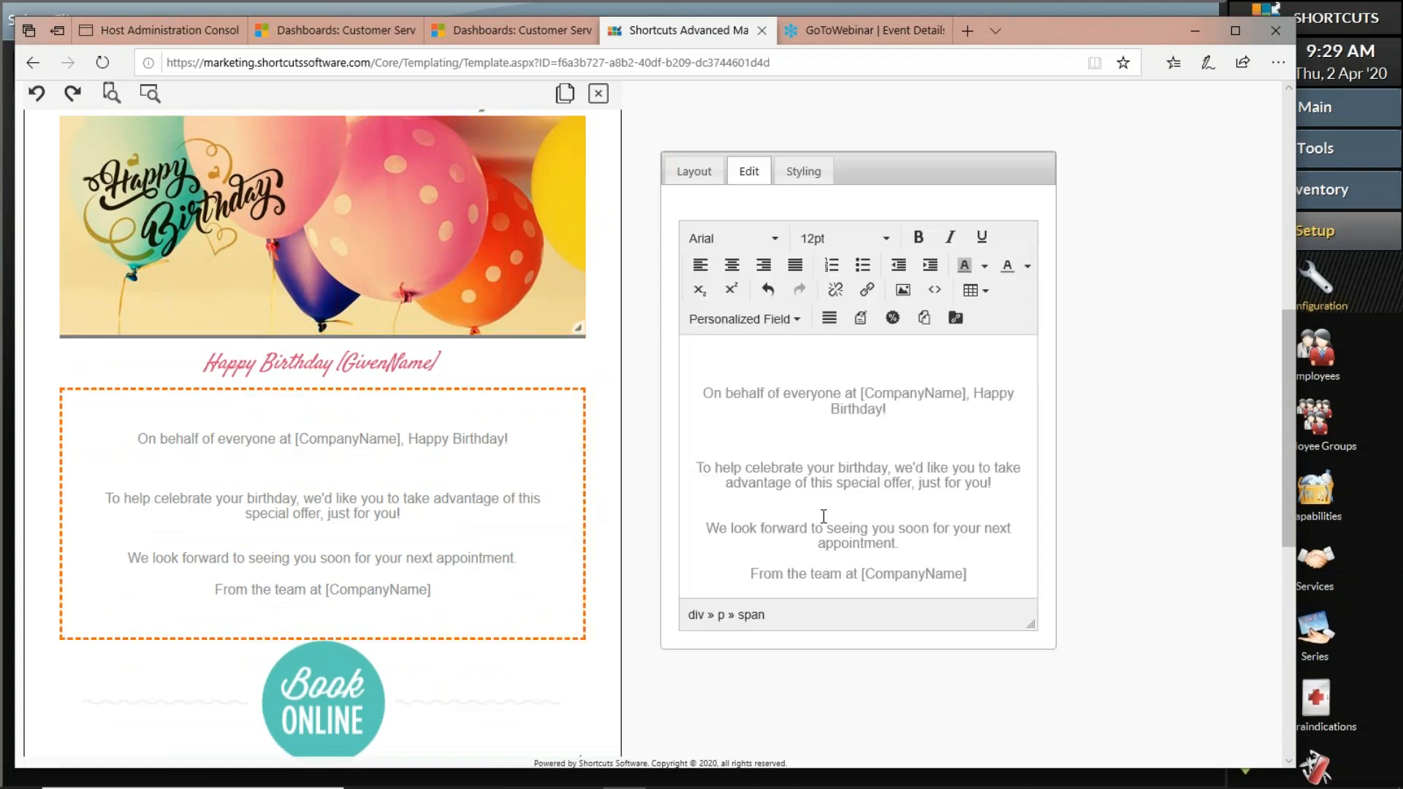
Select the balloons banner, open the image library for it and show the Red Label Hair Company folder
left_click(454, 240)
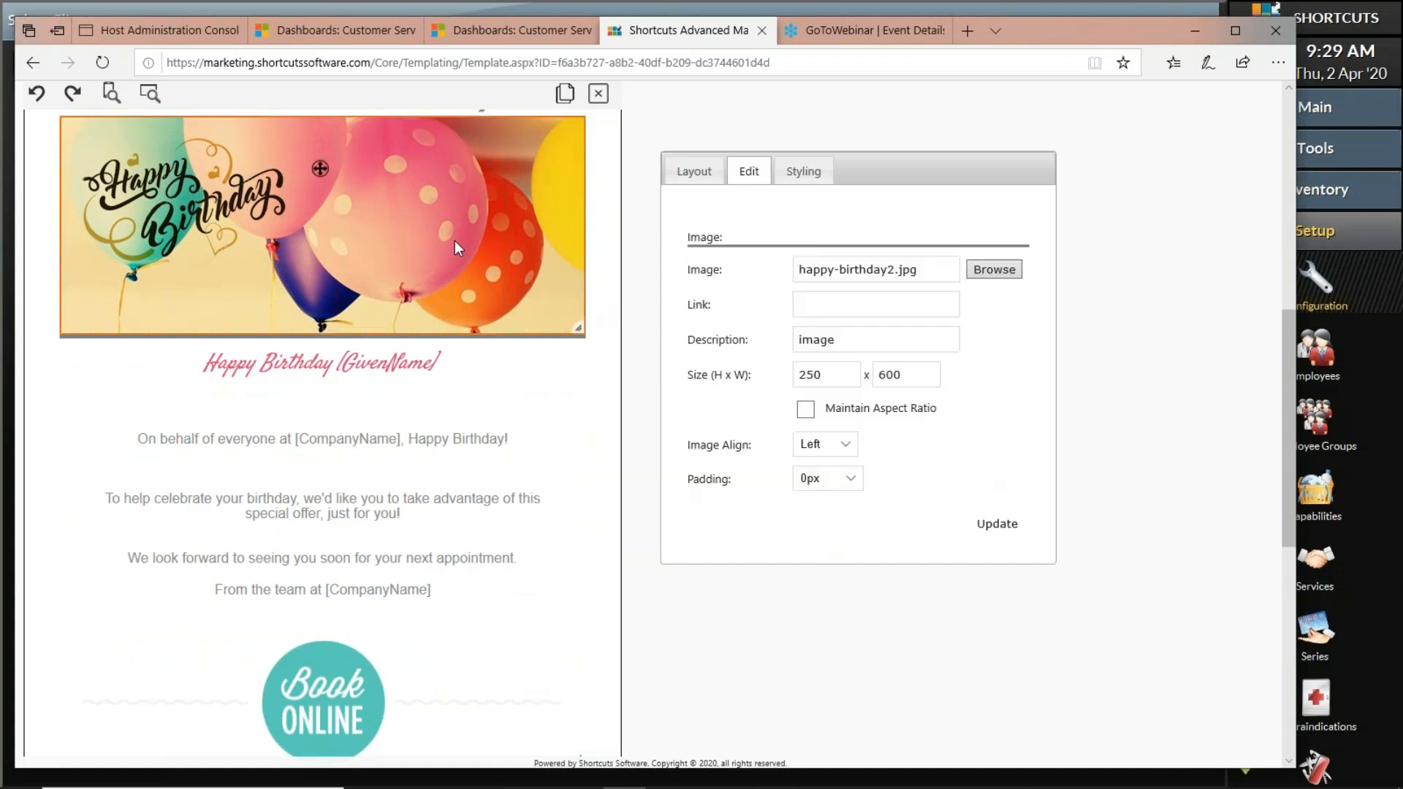
scroll(453, 245, "up", 3)
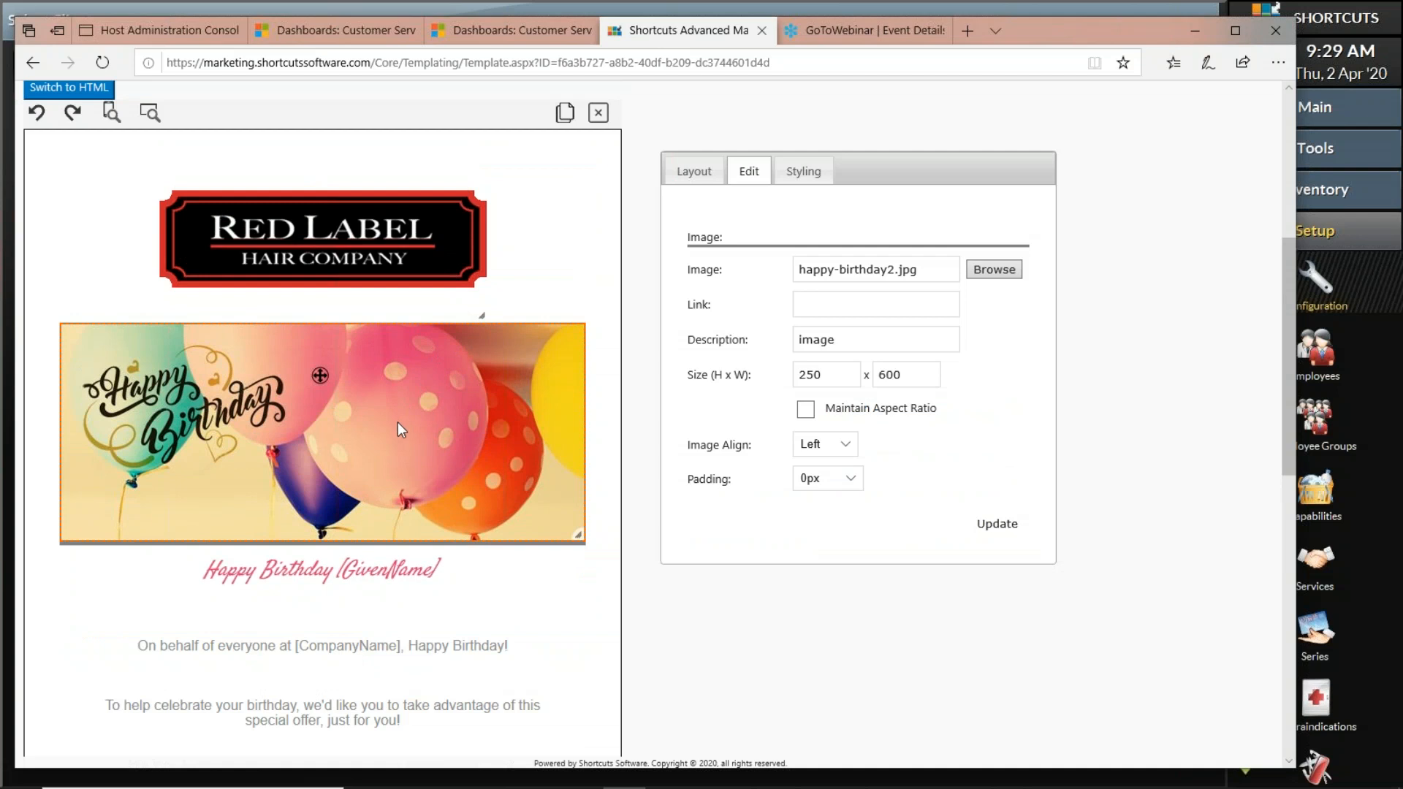
left_click(1001, 280)
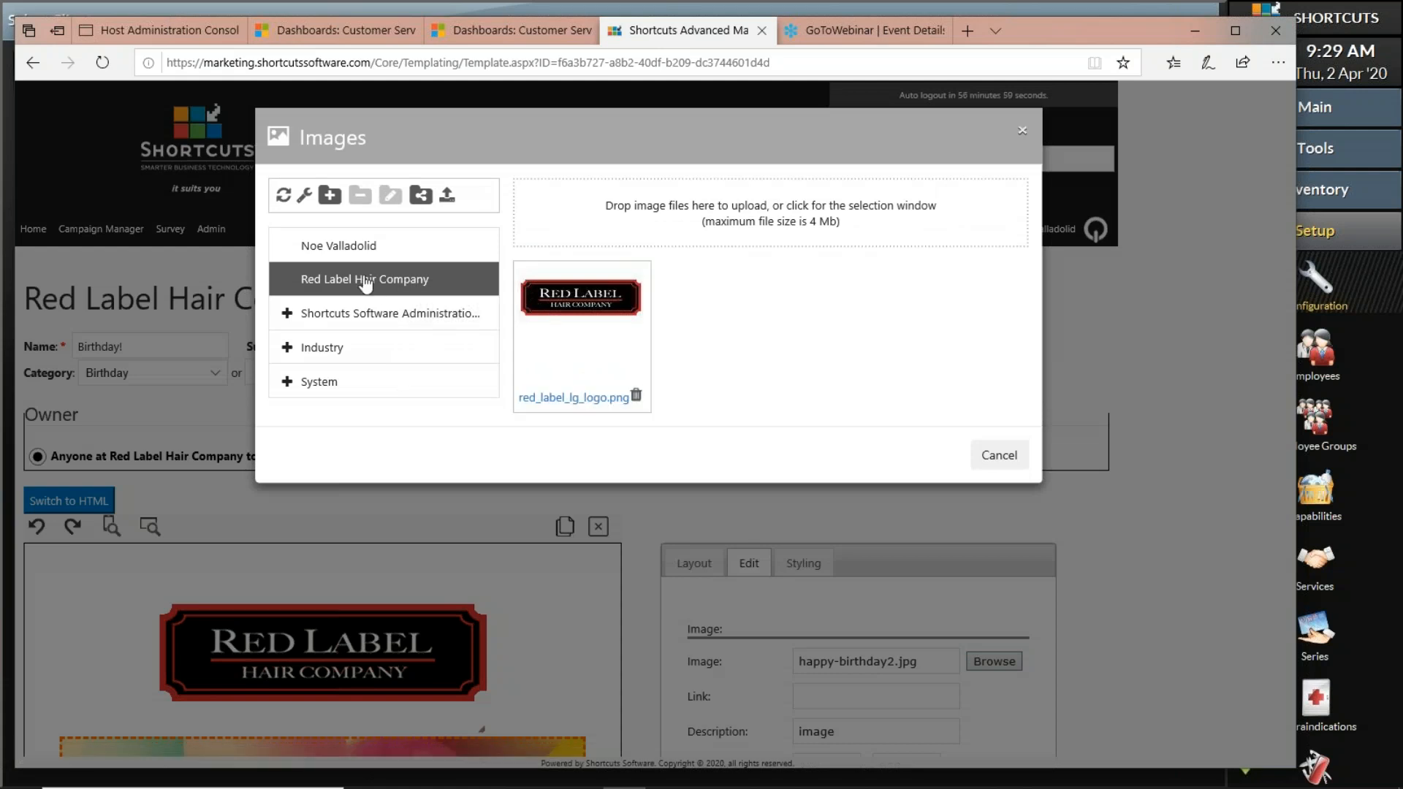
left_click(365, 286)
left_click(365, 285)
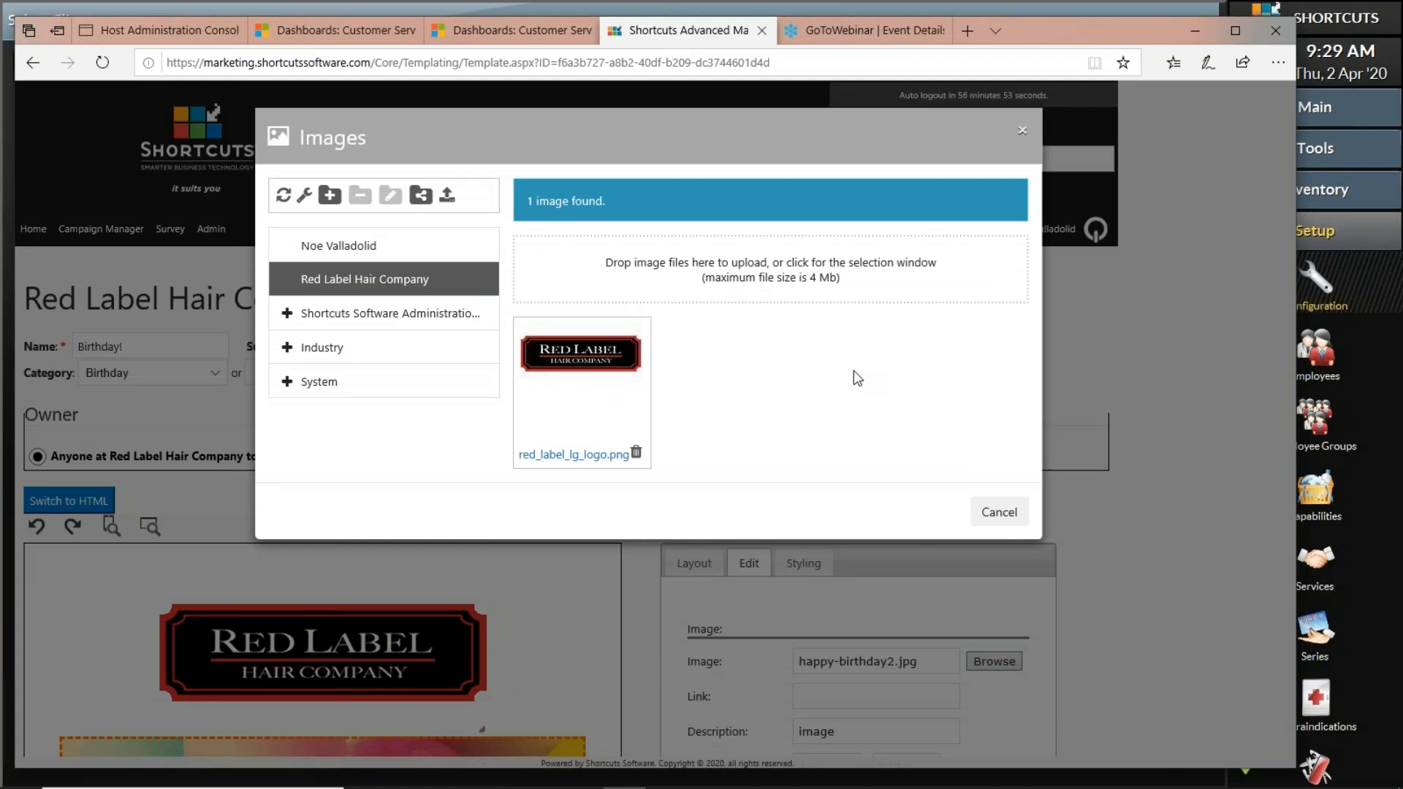
Expand the Shortcuts Software Administration images and browse Banners, General Images, Hair - Barber, SalonAPP and Social Images
left_click(287, 314)
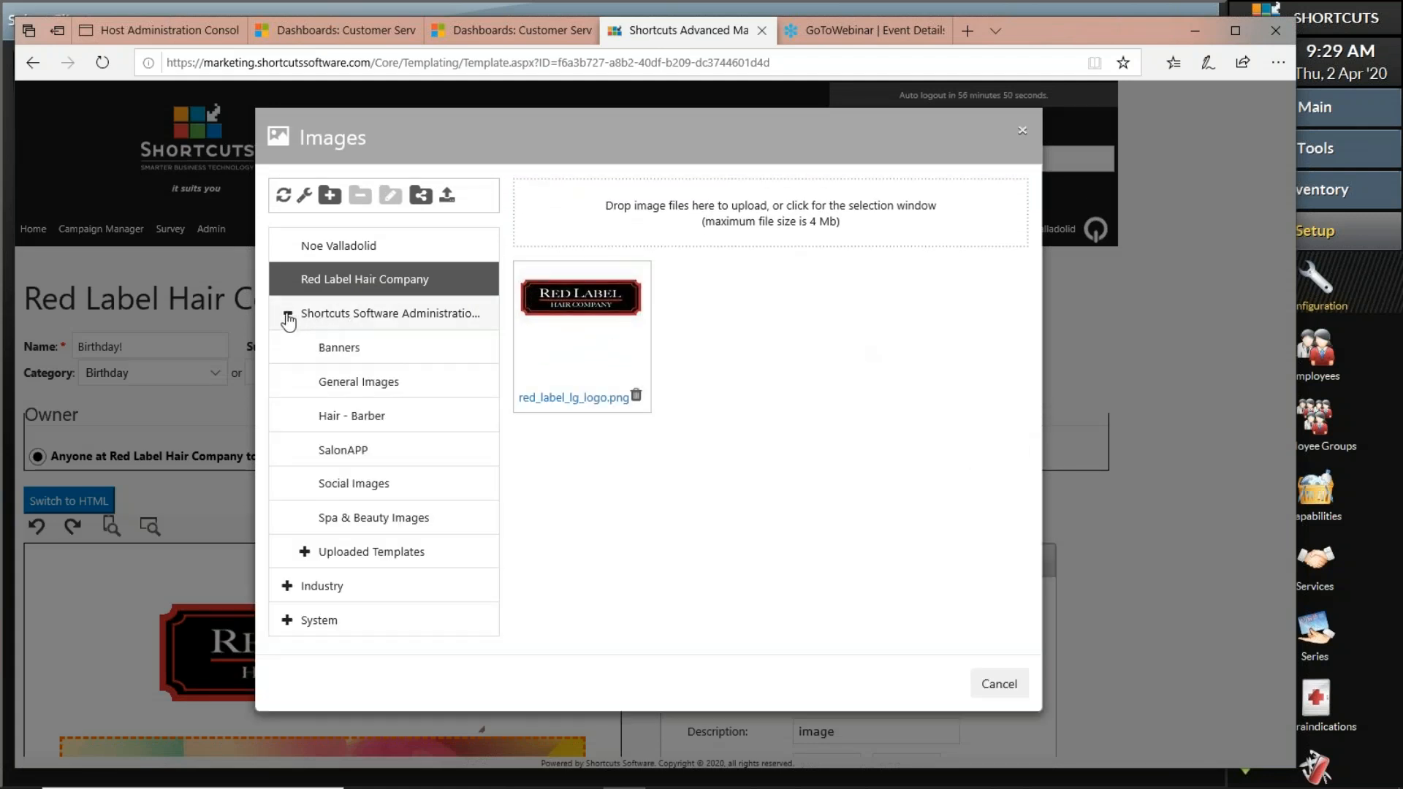
left_click(371, 319)
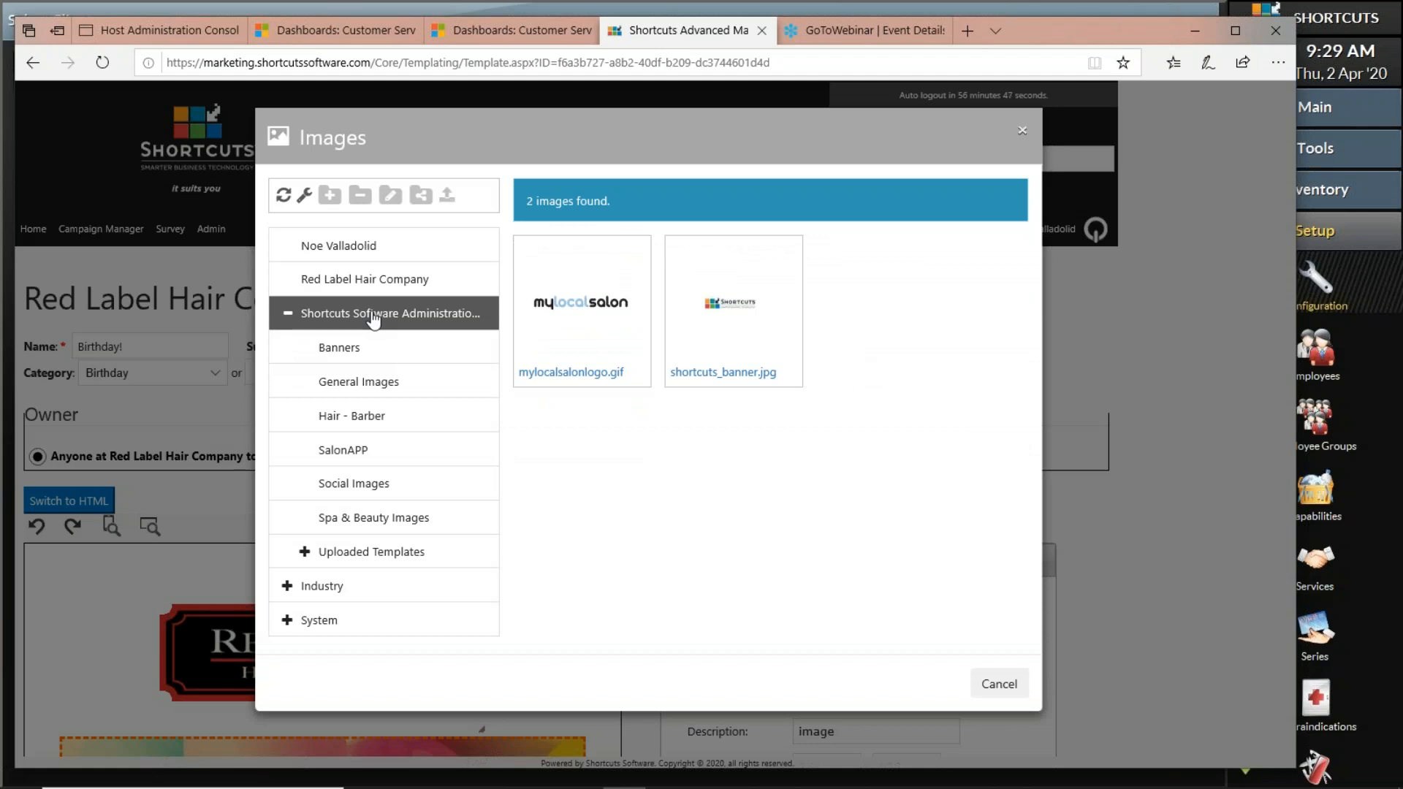
left_click(383, 351)
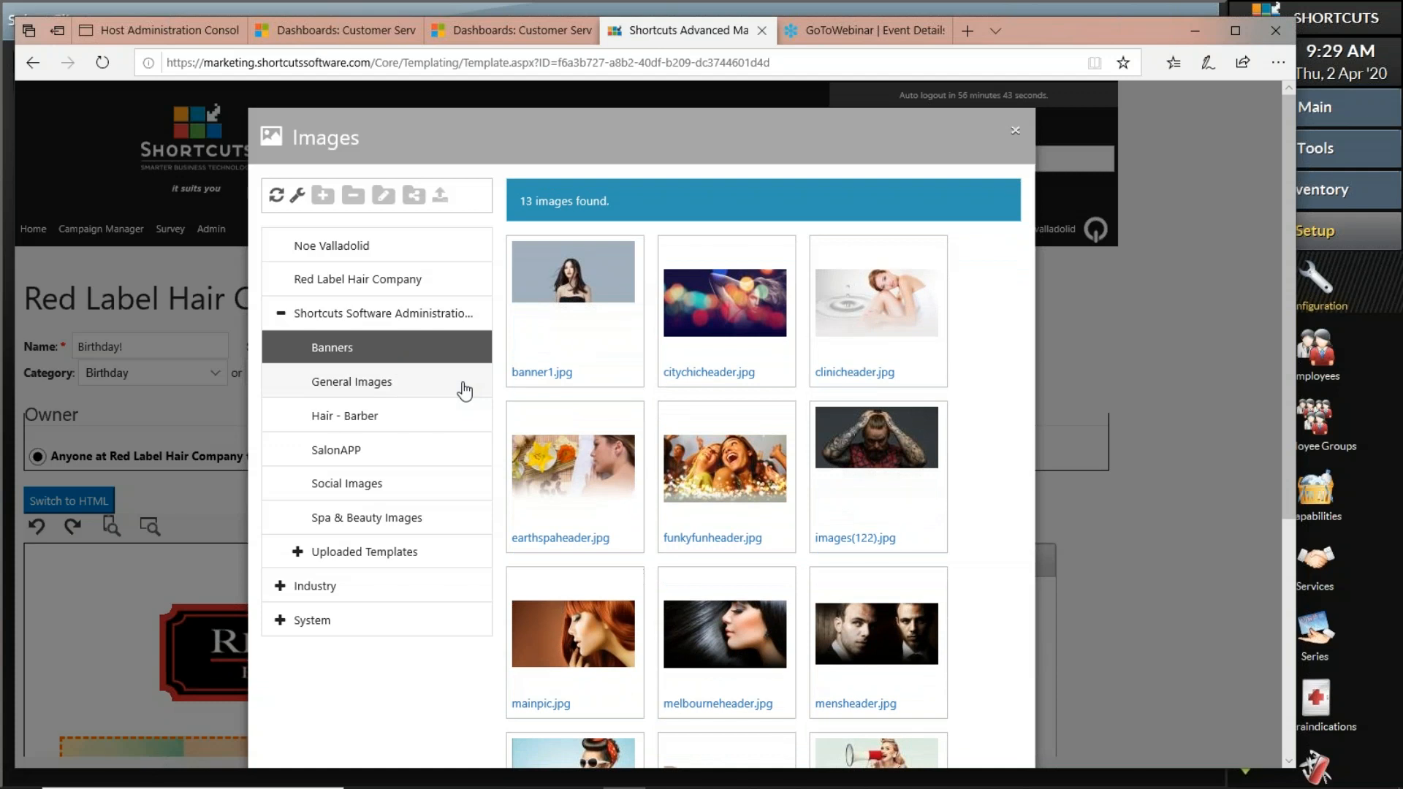
left_click(465, 391)
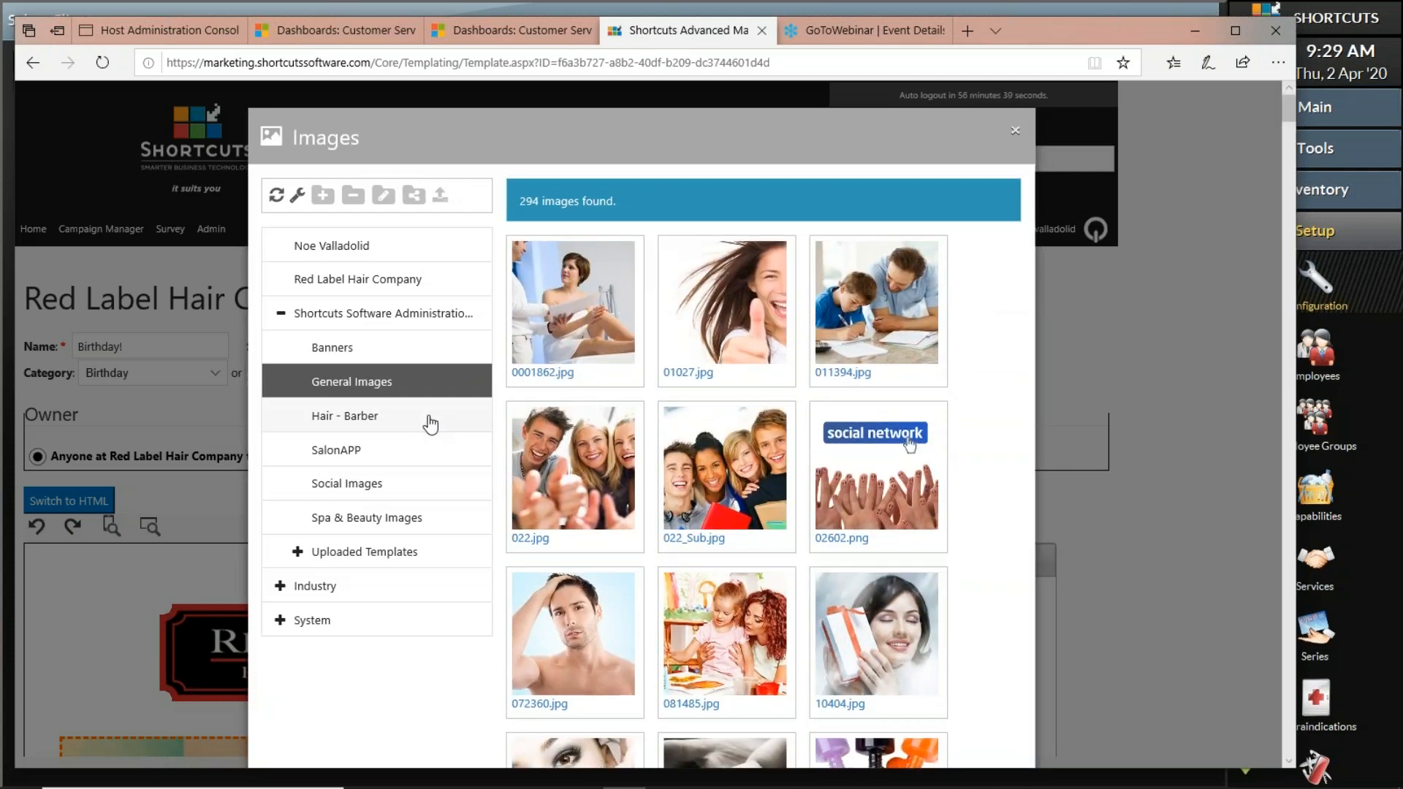
left_click(430, 423)
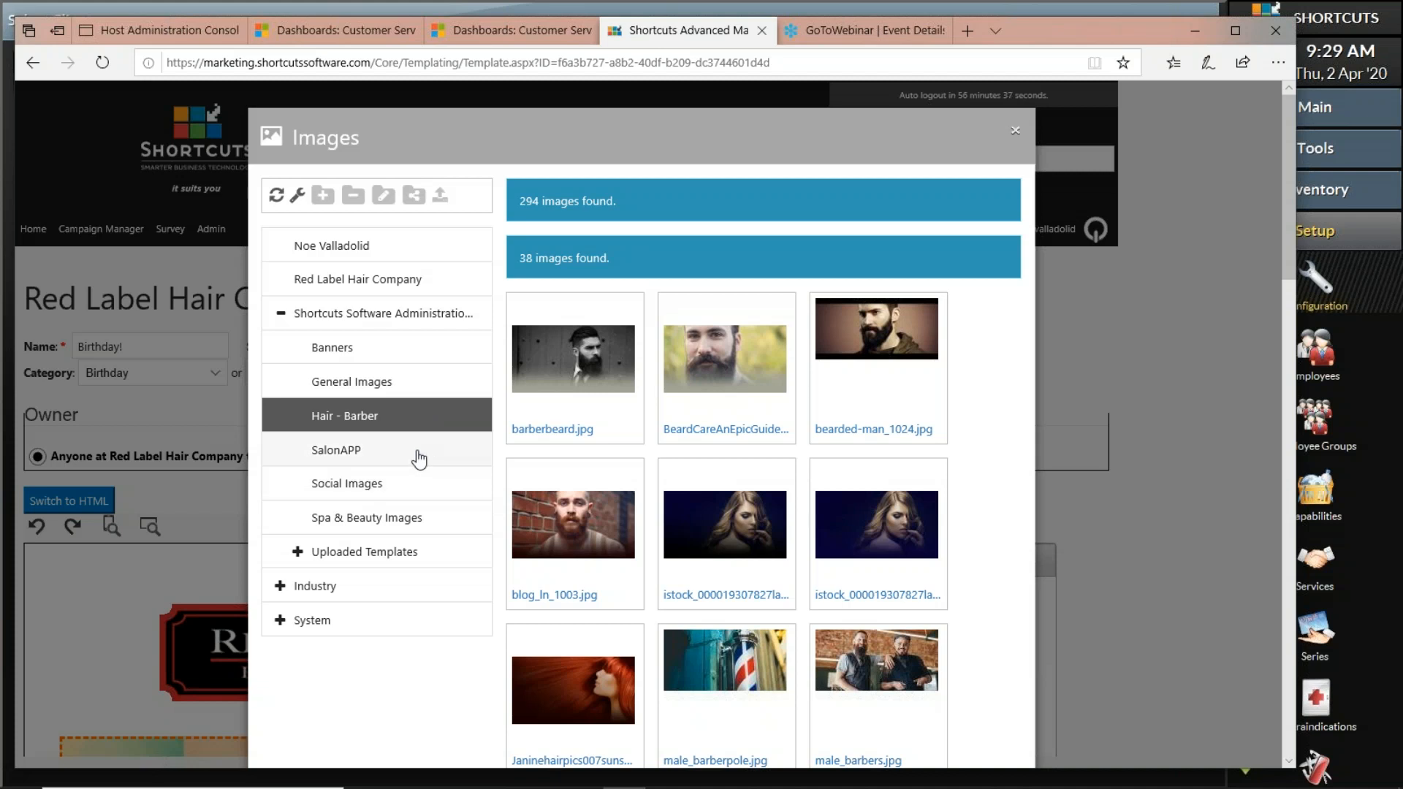
left_click(418, 457)
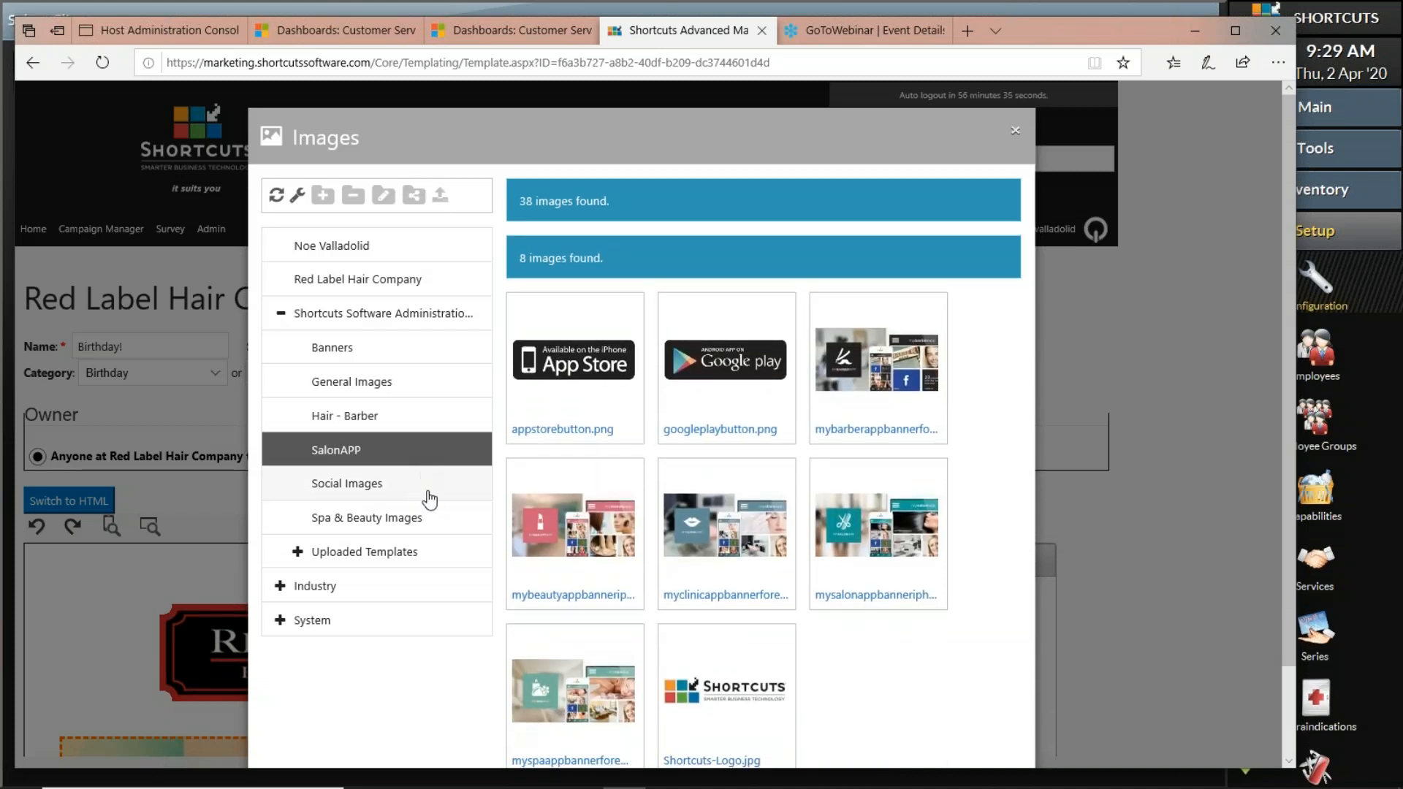
left_click(430, 499)
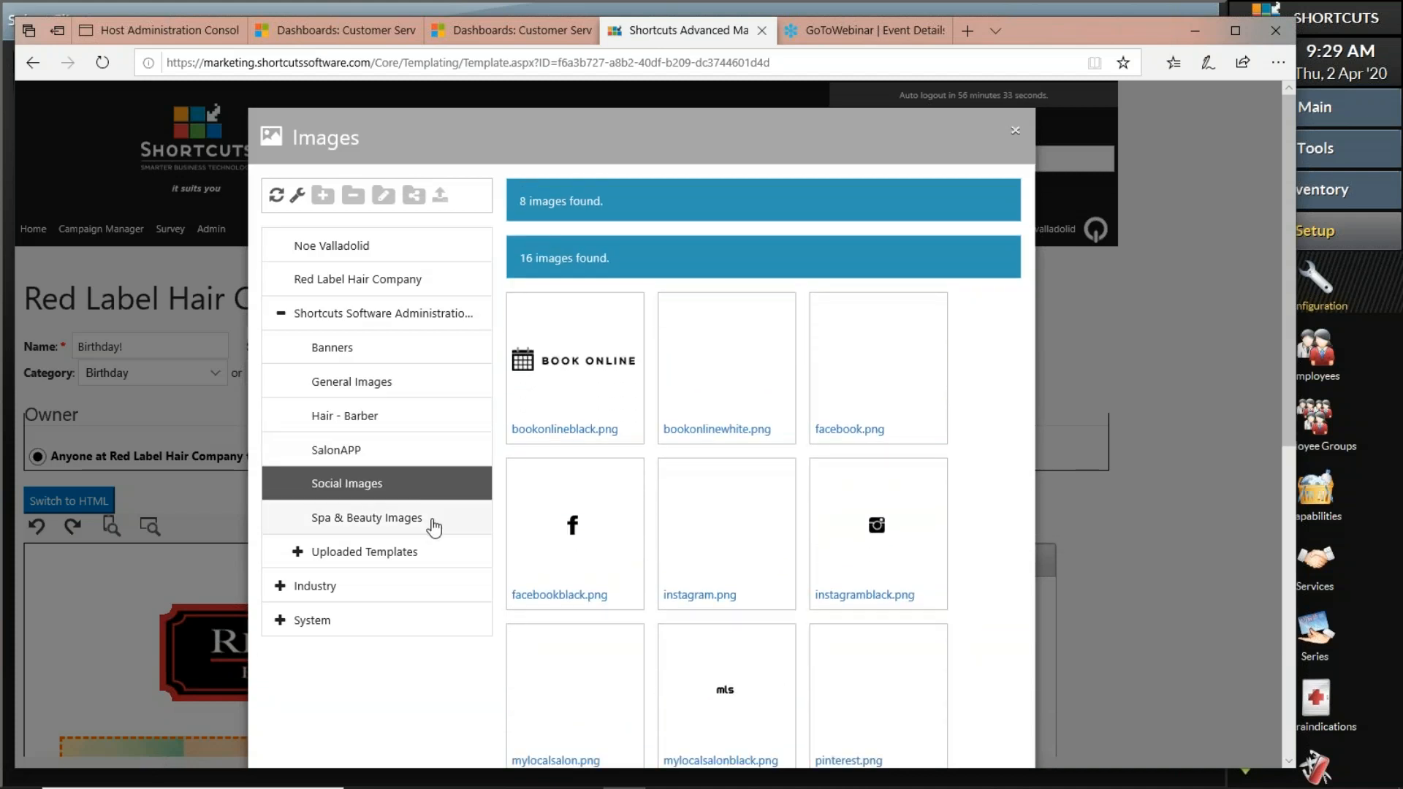
Browse the Spa & Beauty Images and Uploaded Templates folders, and return to the Banners folder
left_click(434, 522)
scroll(434, 526, "down", 4)
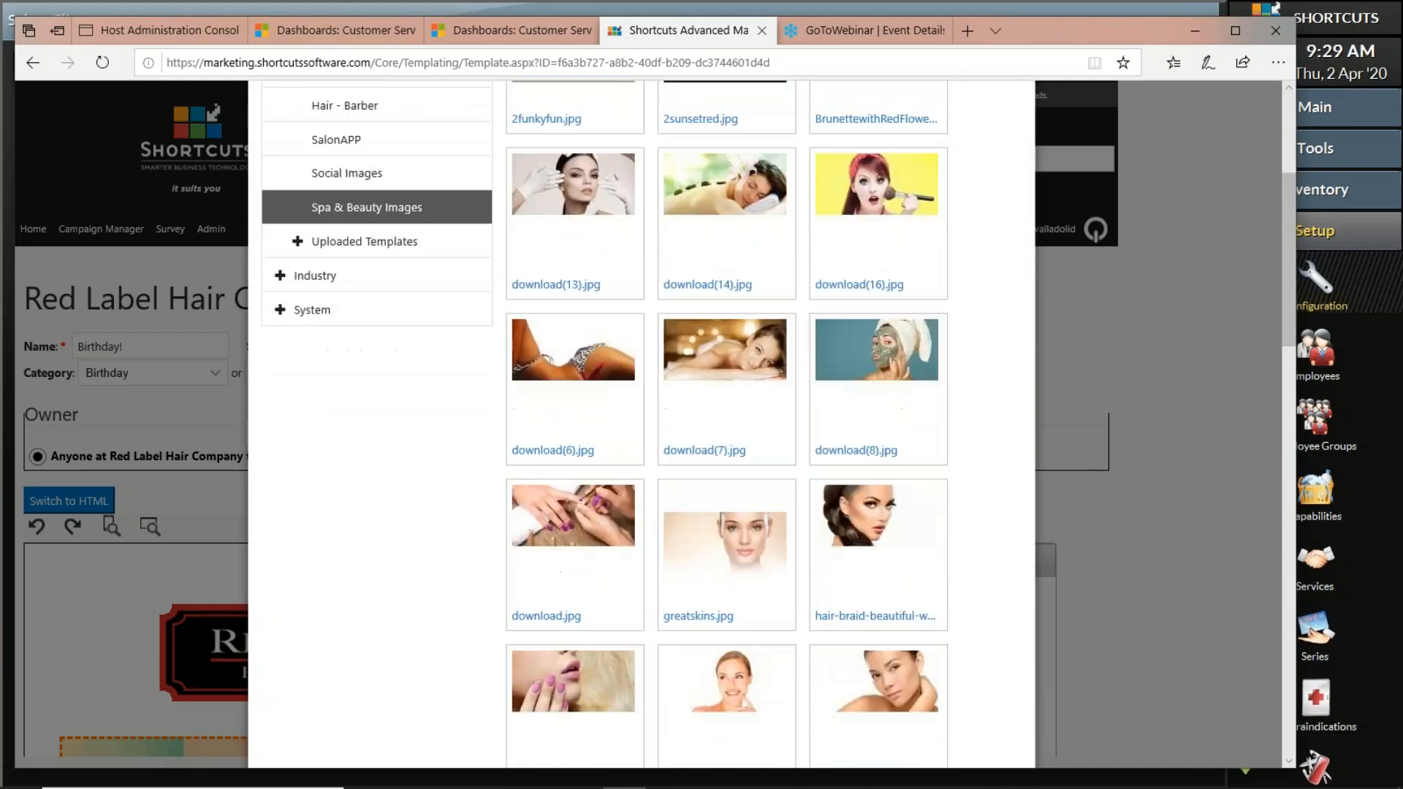
scroll(435, 479, "up", 2)
left_click(436, 352)
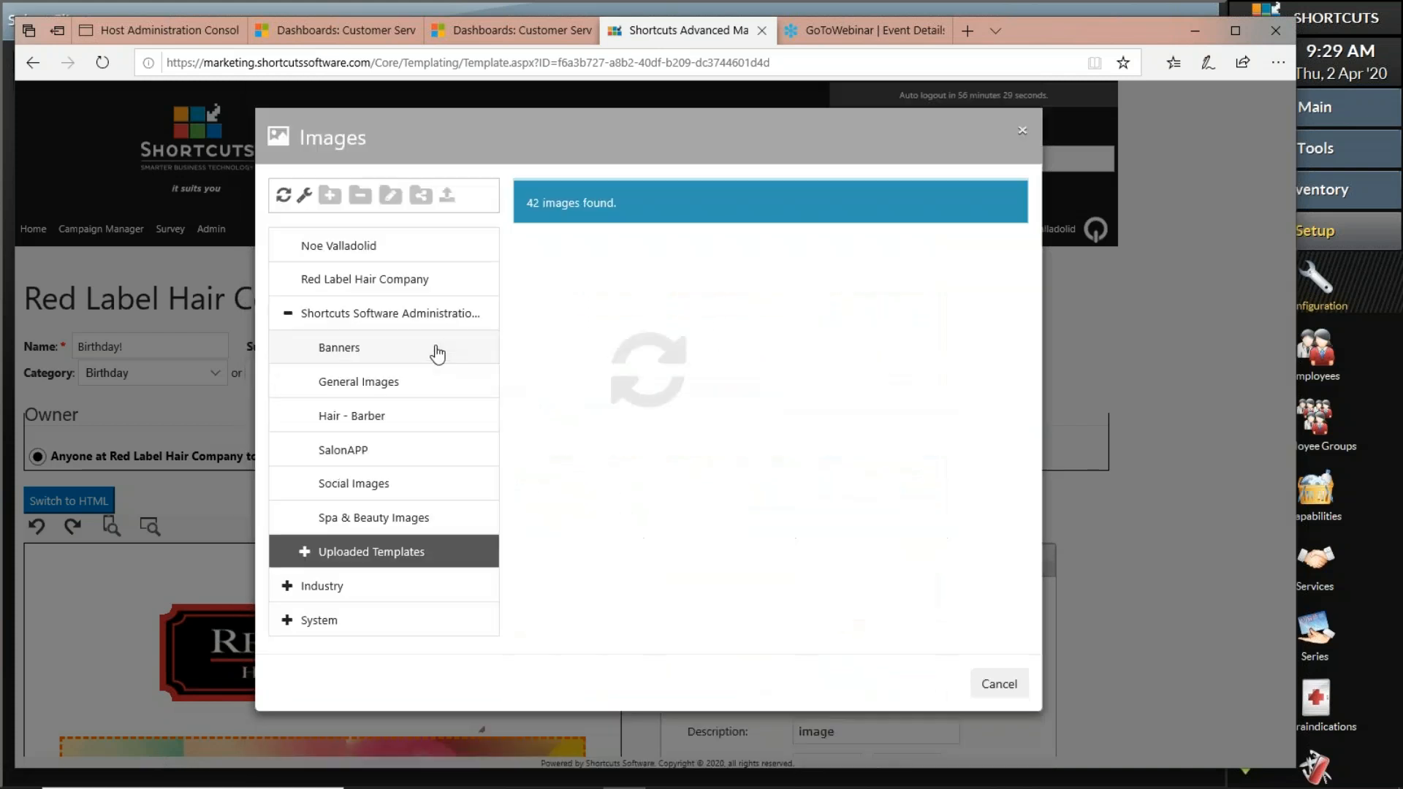
left_click(425, 358)
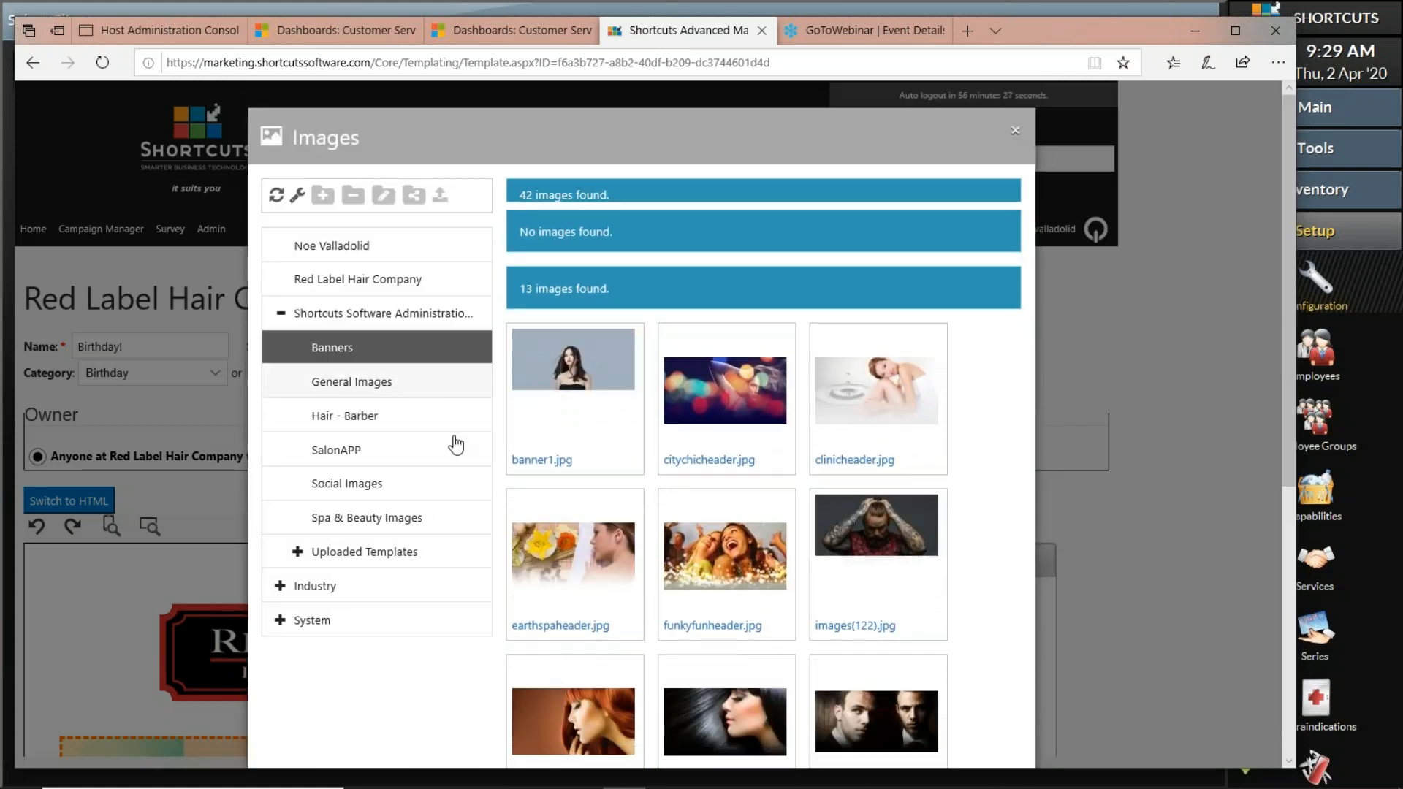
Look over the Banners images, return to the Red Label Hair Company folder and close the image library without choosing an image
scroll(673, 504, "down", 1)
scroll(674, 504, "down", 5)
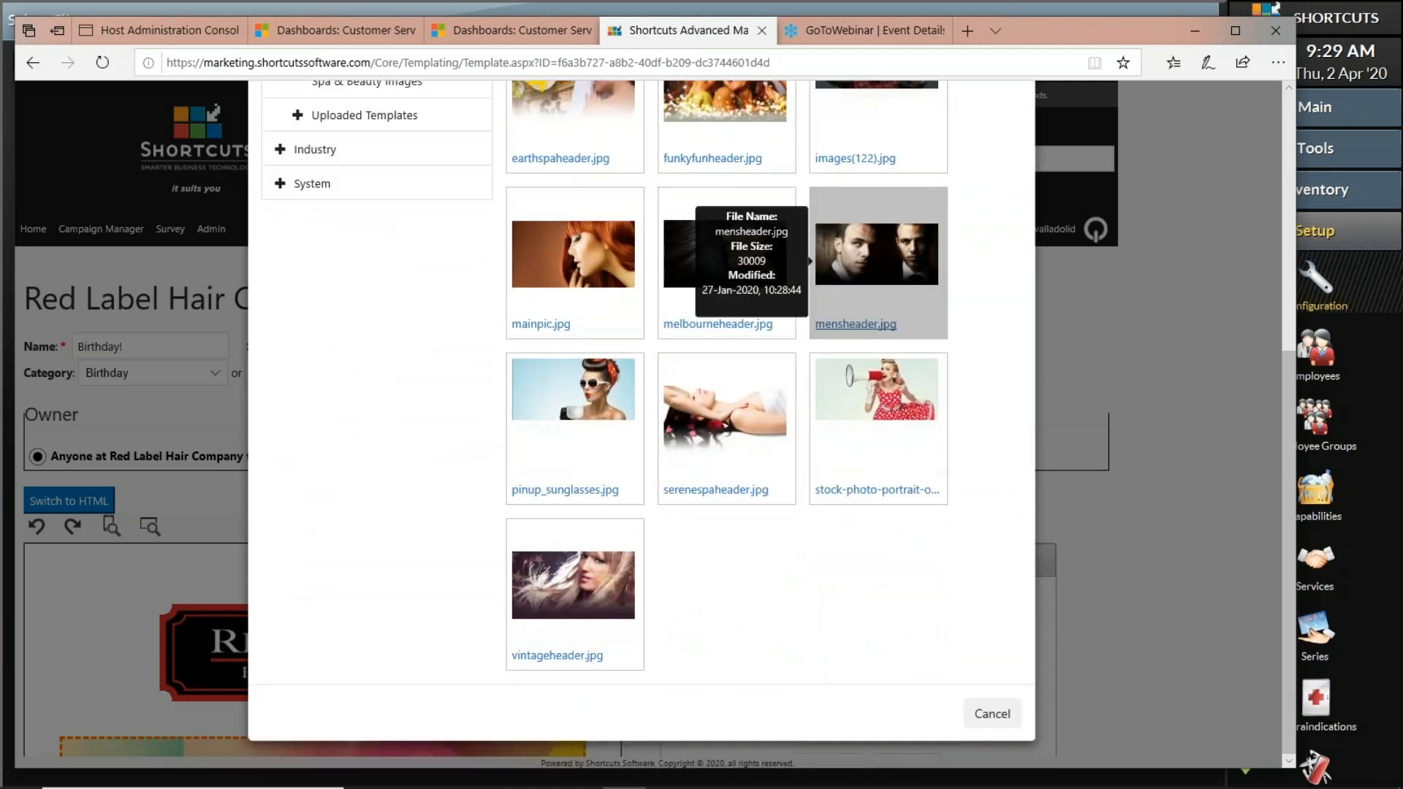
scroll(674, 504, "up", 6)
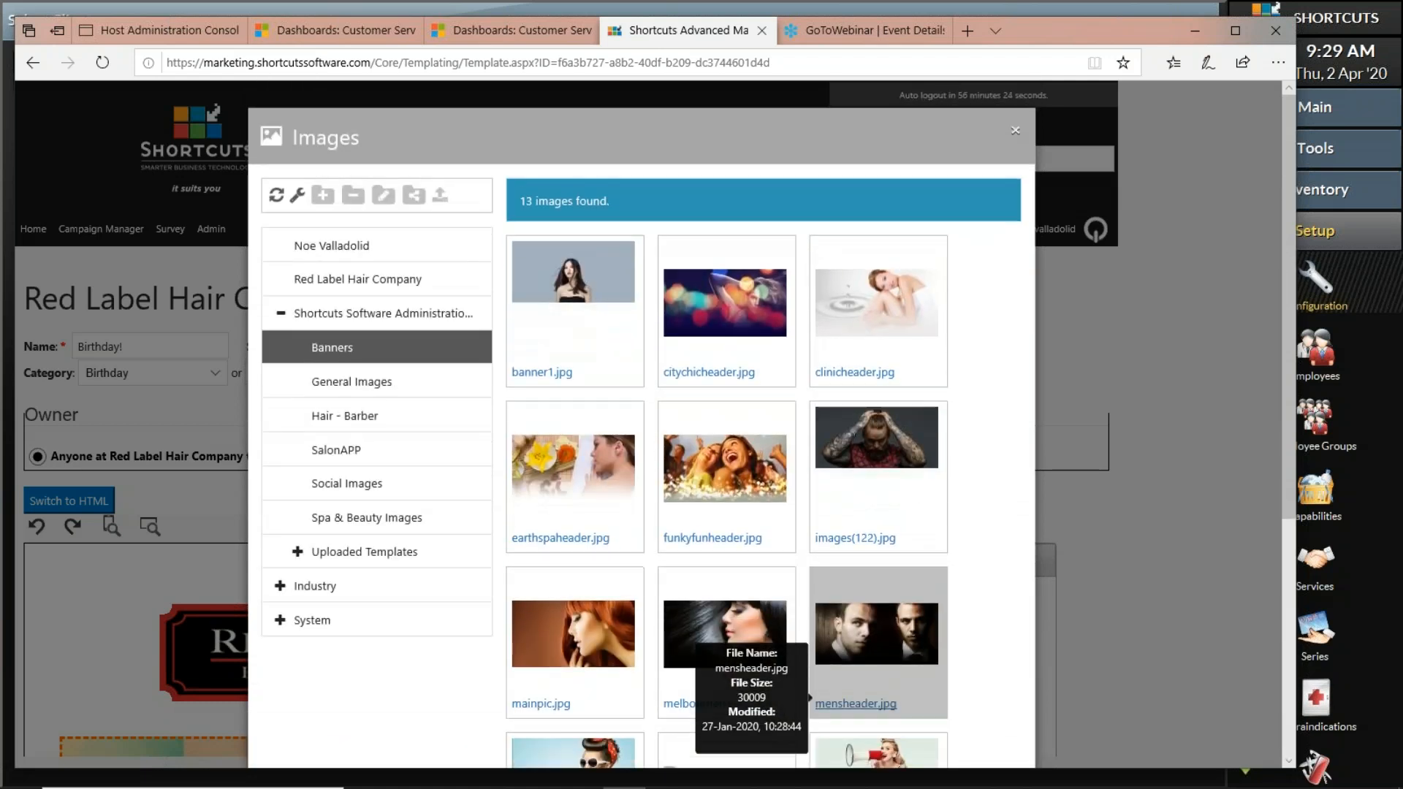
left_click(388, 277)
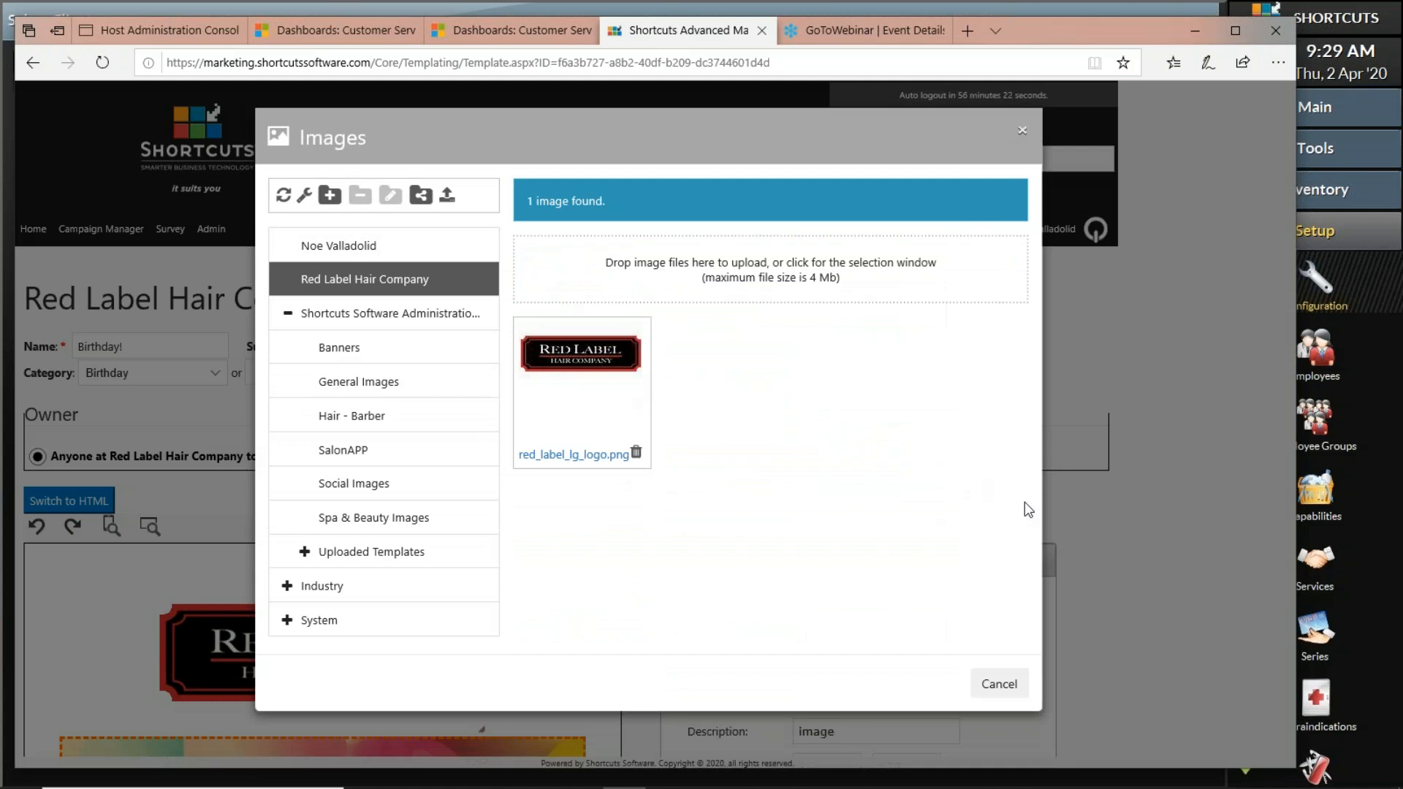
left_click(999, 684)
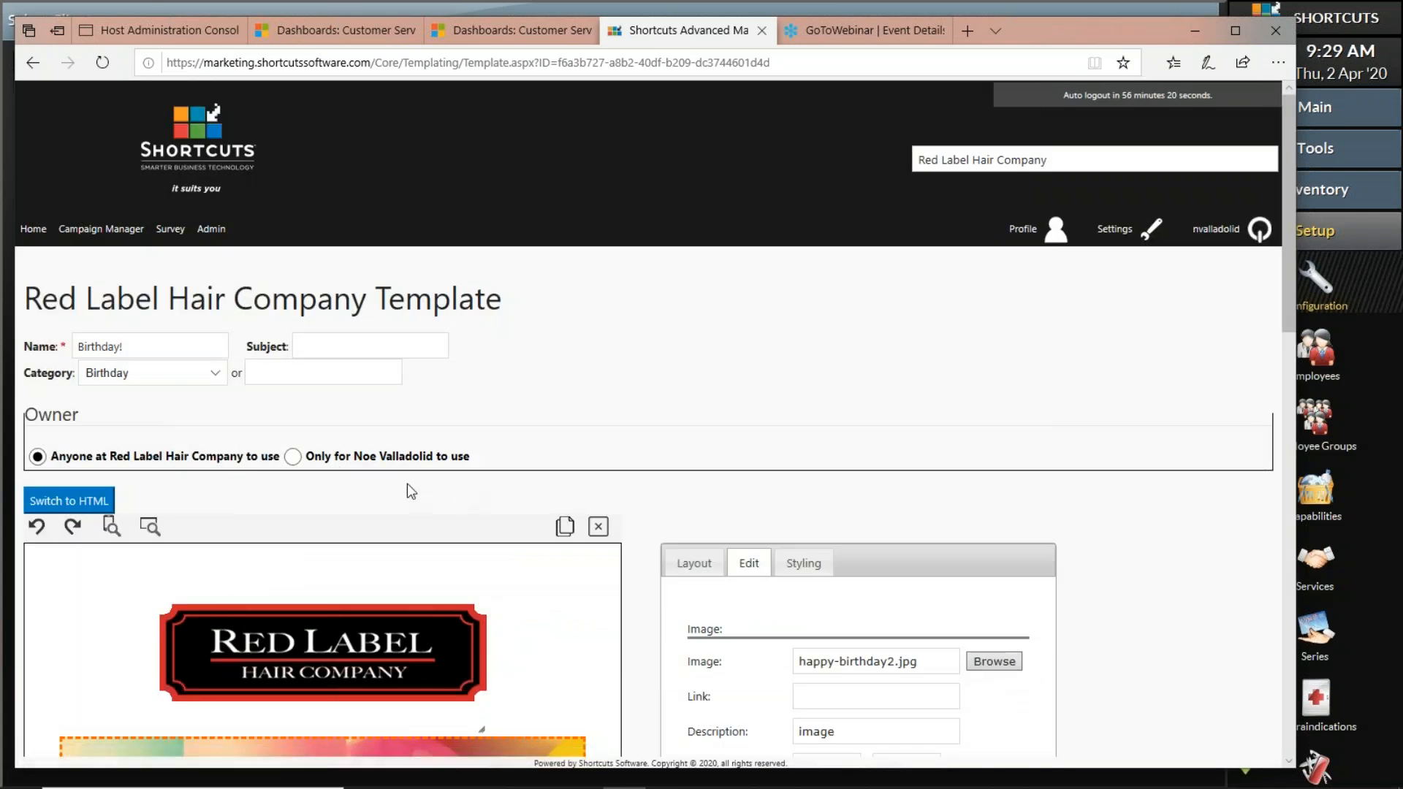
Change the gift voucher amount in the pink voucher block to $5
scroll(406, 484, "down", 10)
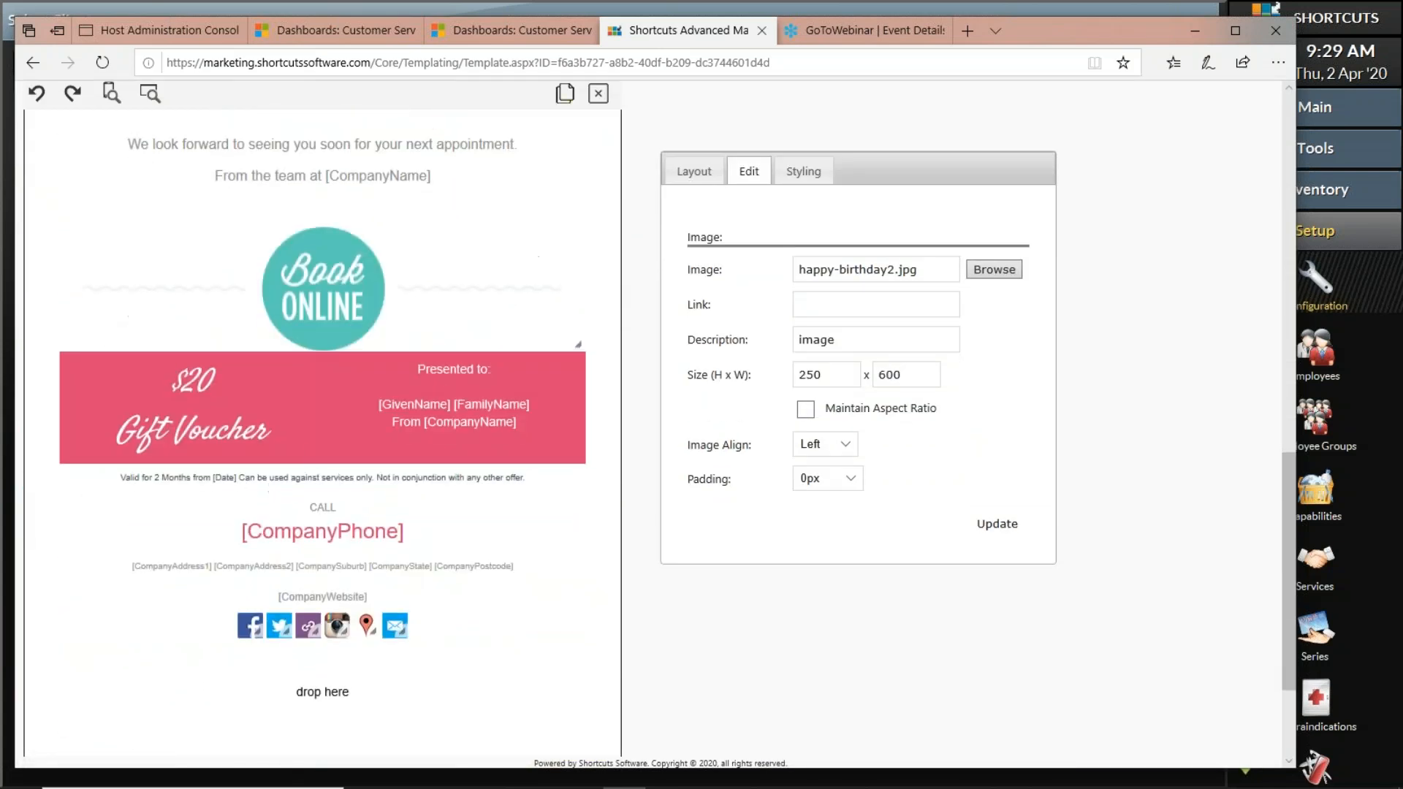
left_click(191, 385)
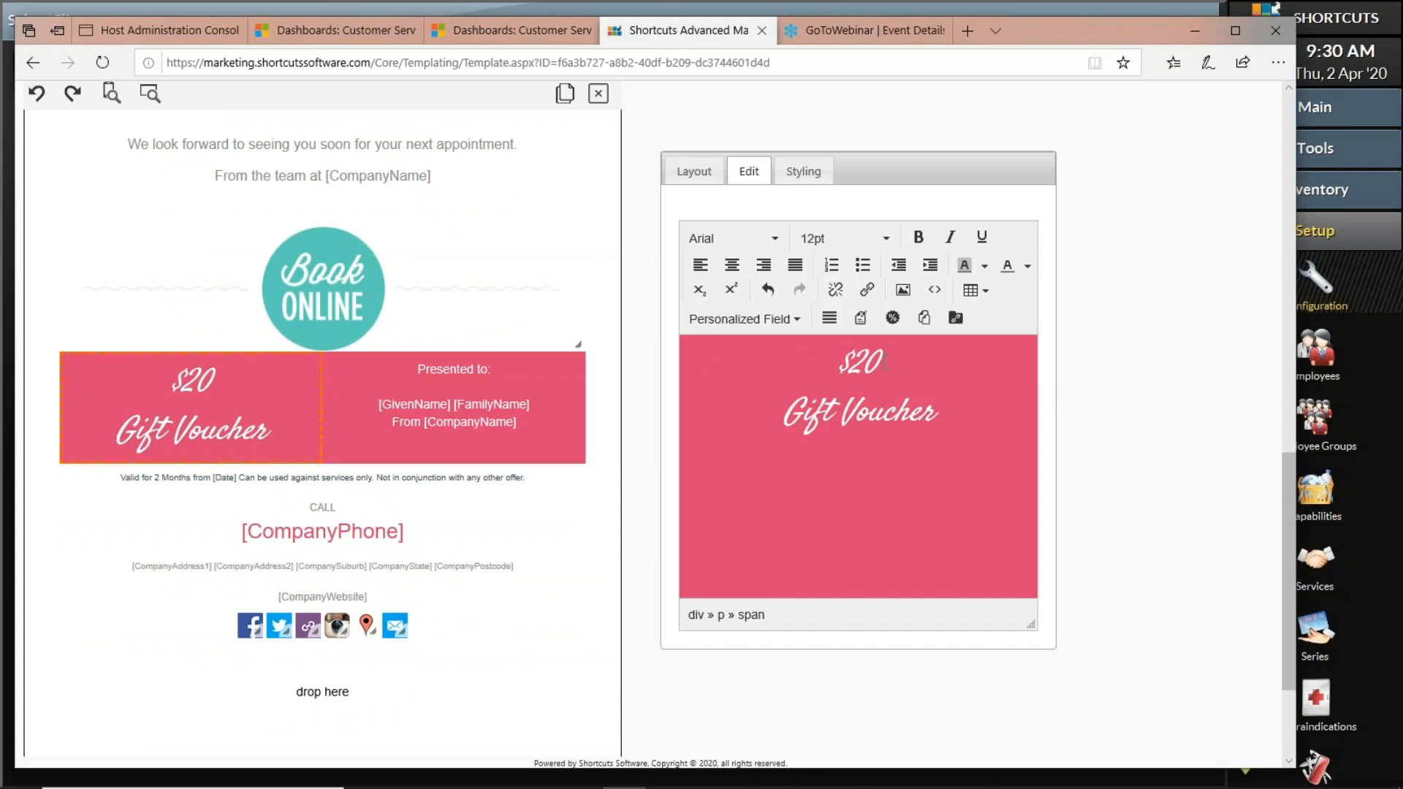
left_click(883, 361)
left_click_drag(847, 361, 873, 365)
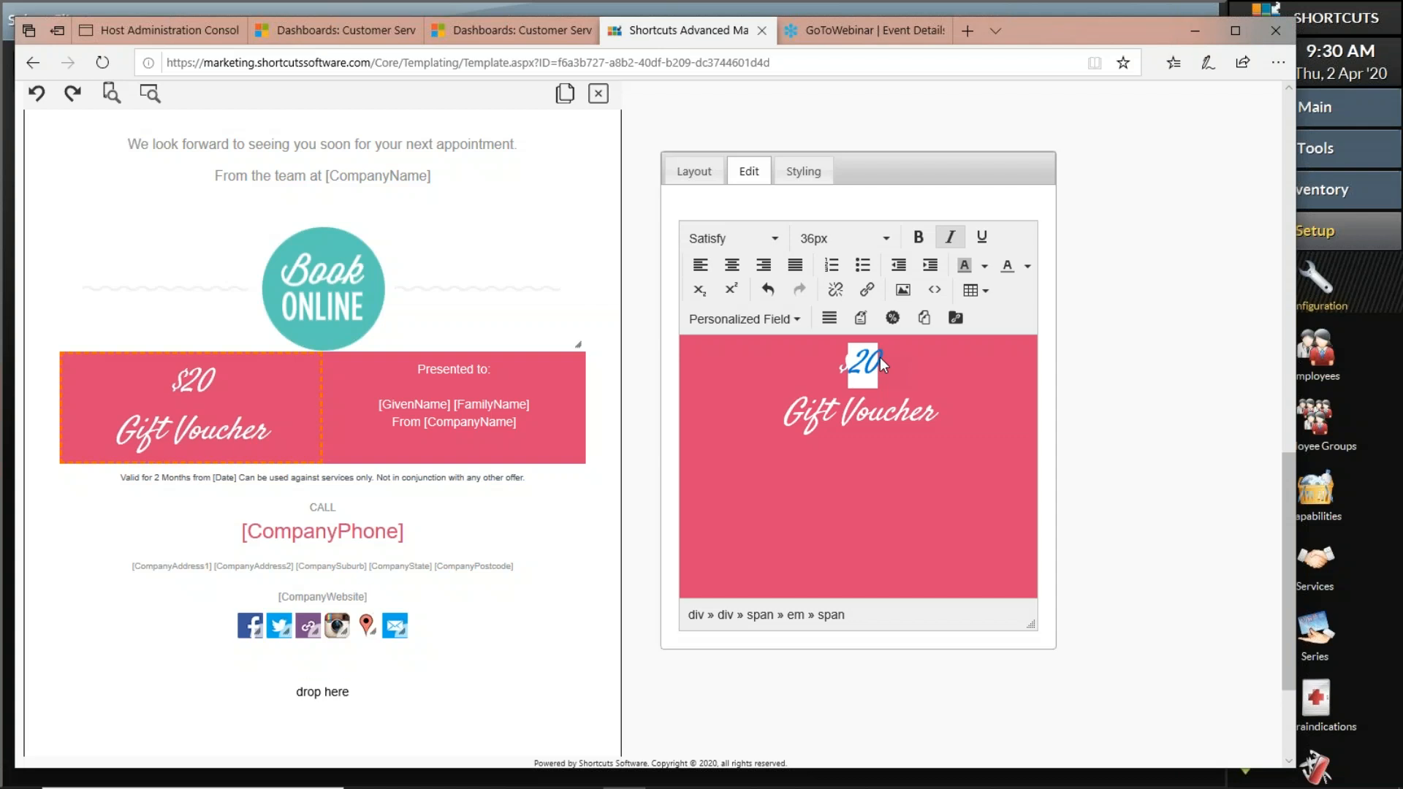
type("5")
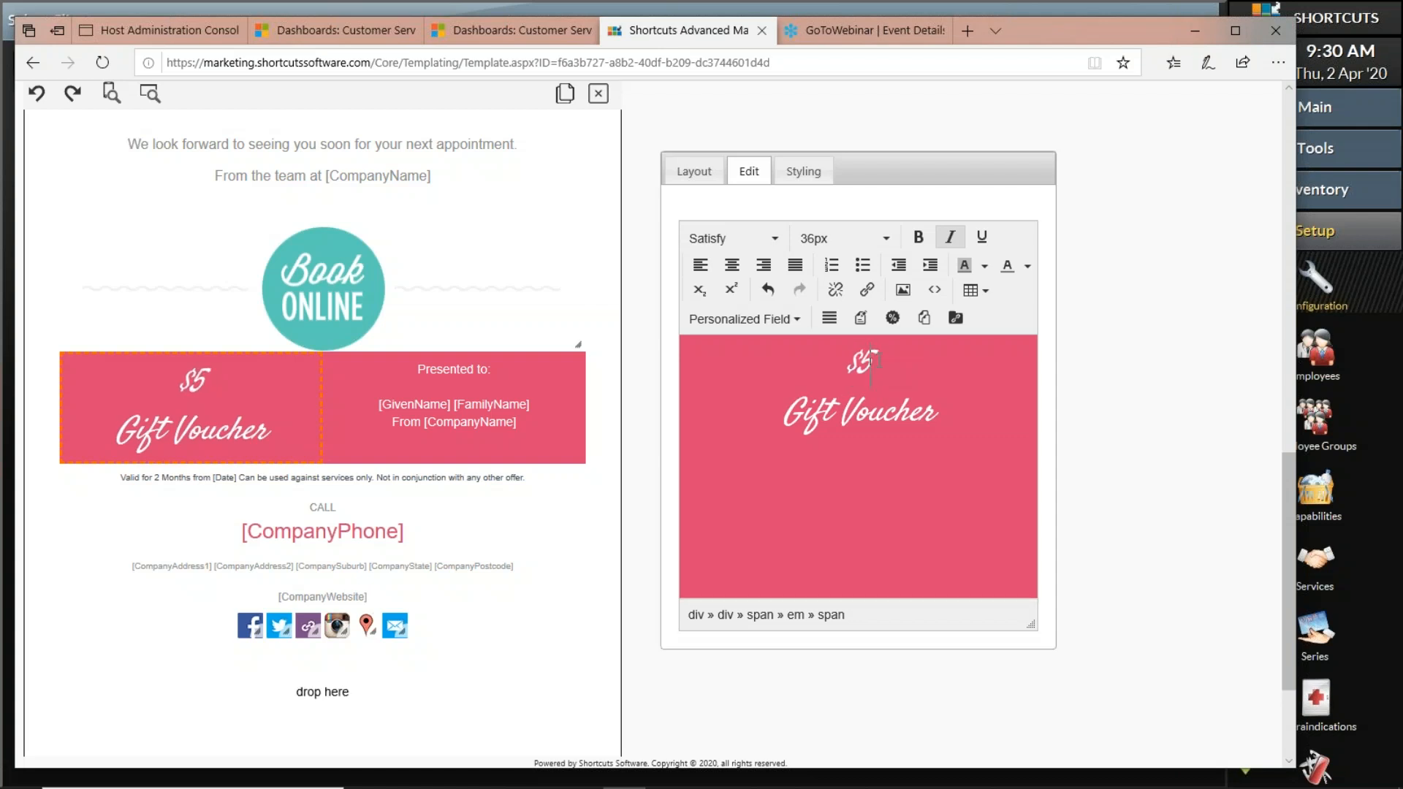
Examine the name and company placeholders in the voucher's "Presented to" block and the list of available personalized fields
left_click(320, 384)
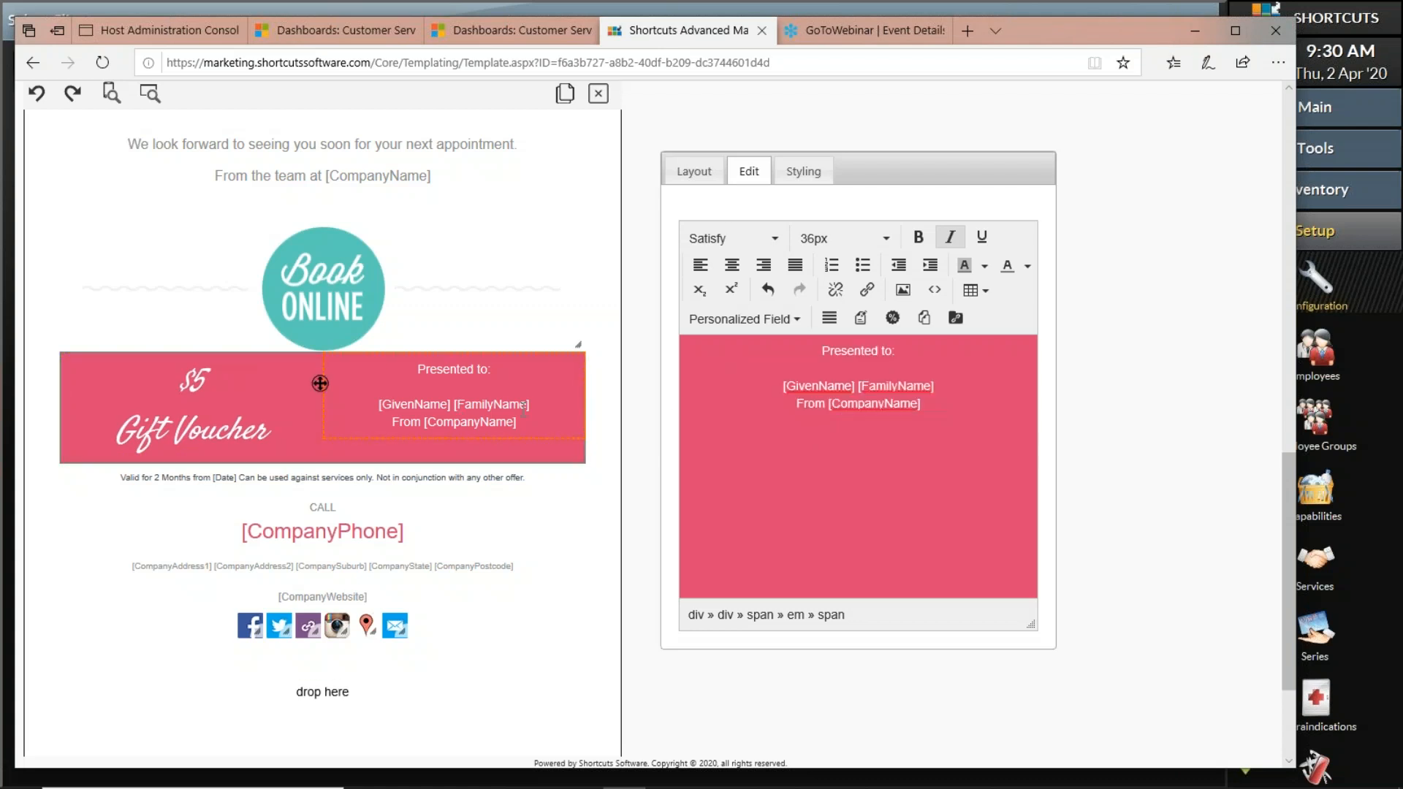
left_click(960, 403)
left_click_drag(781, 385, 868, 393)
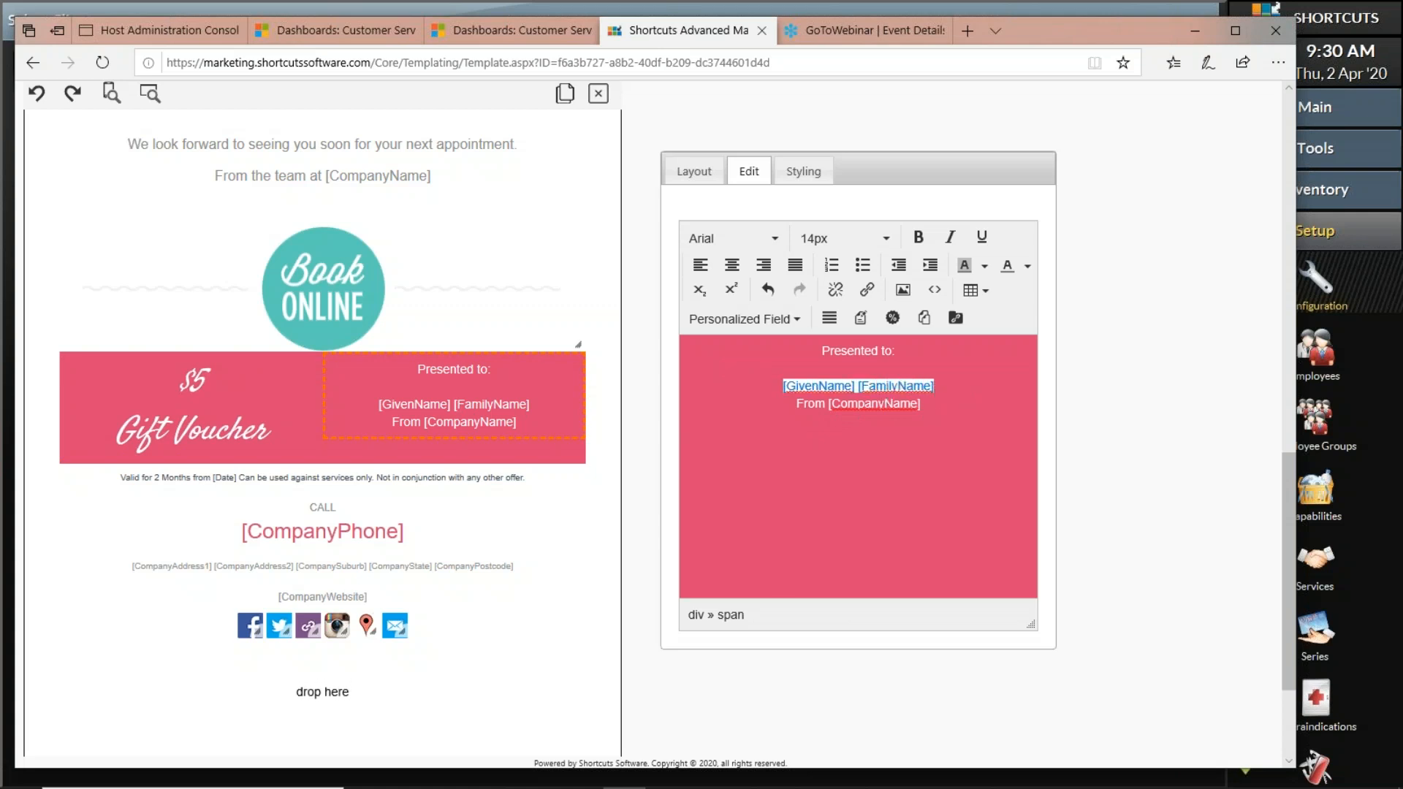
left_click_drag(922, 404, 783, 386)
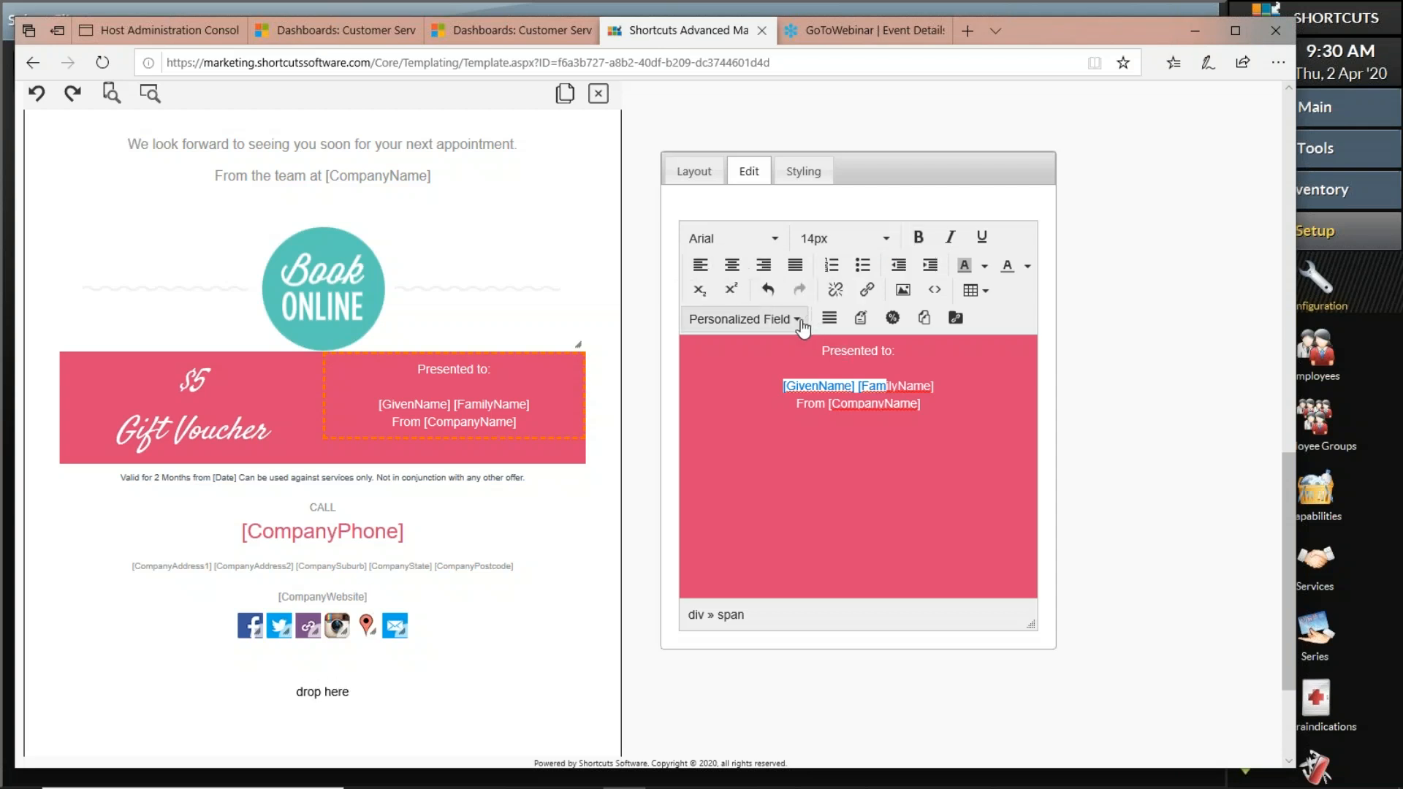
left_click(800, 319)
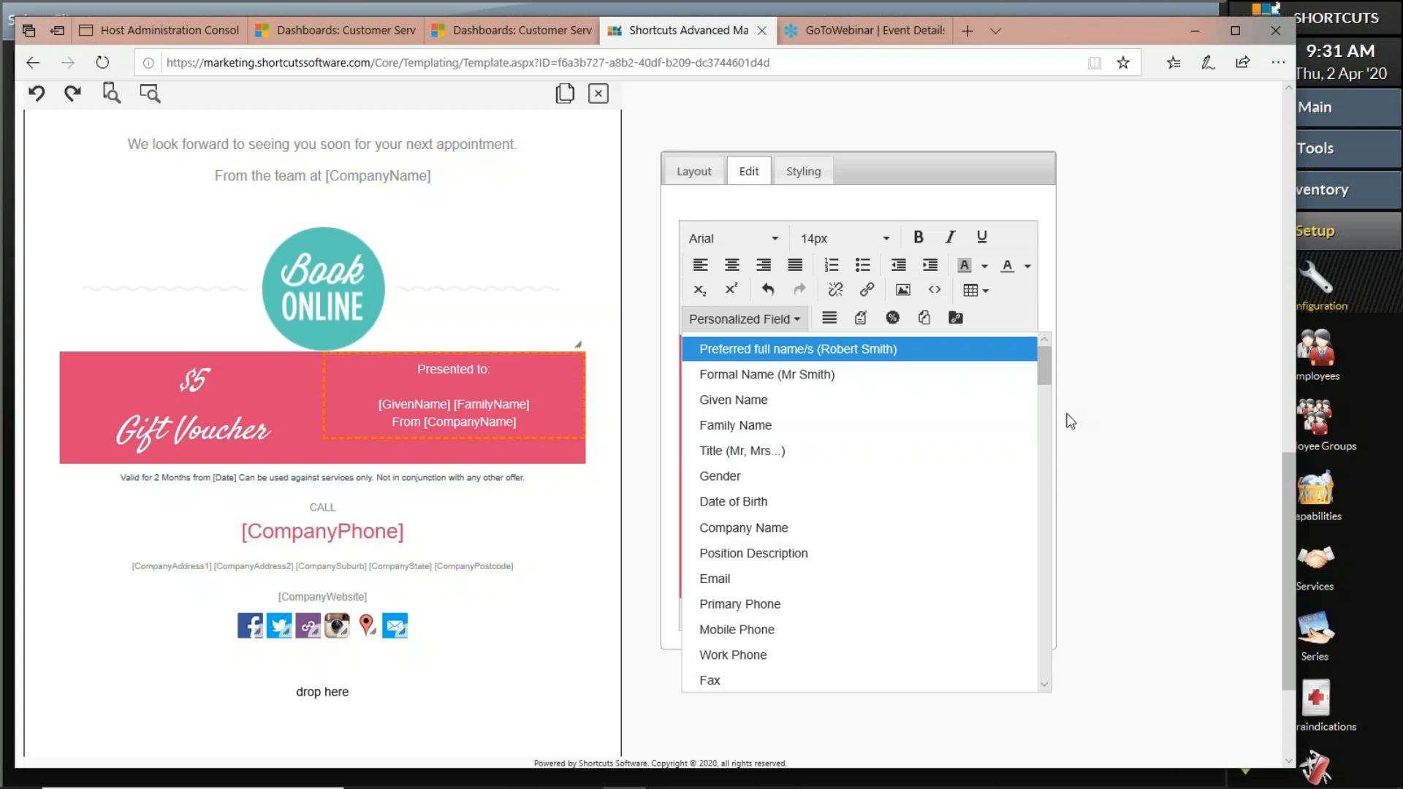
left_click(1086, 412)
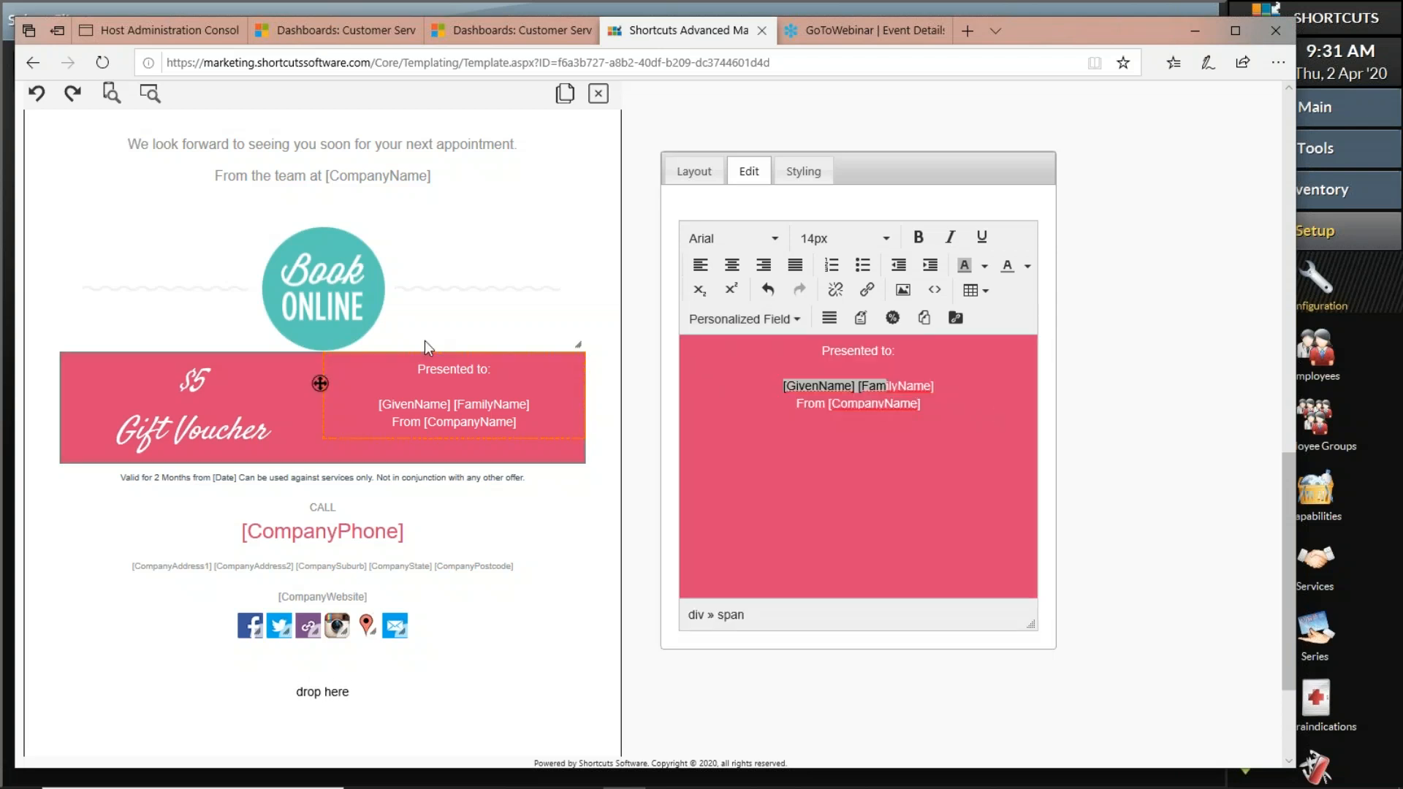
Change the validity period in the terms line below the gift voucher to 30 Days
left_click(195, 484)
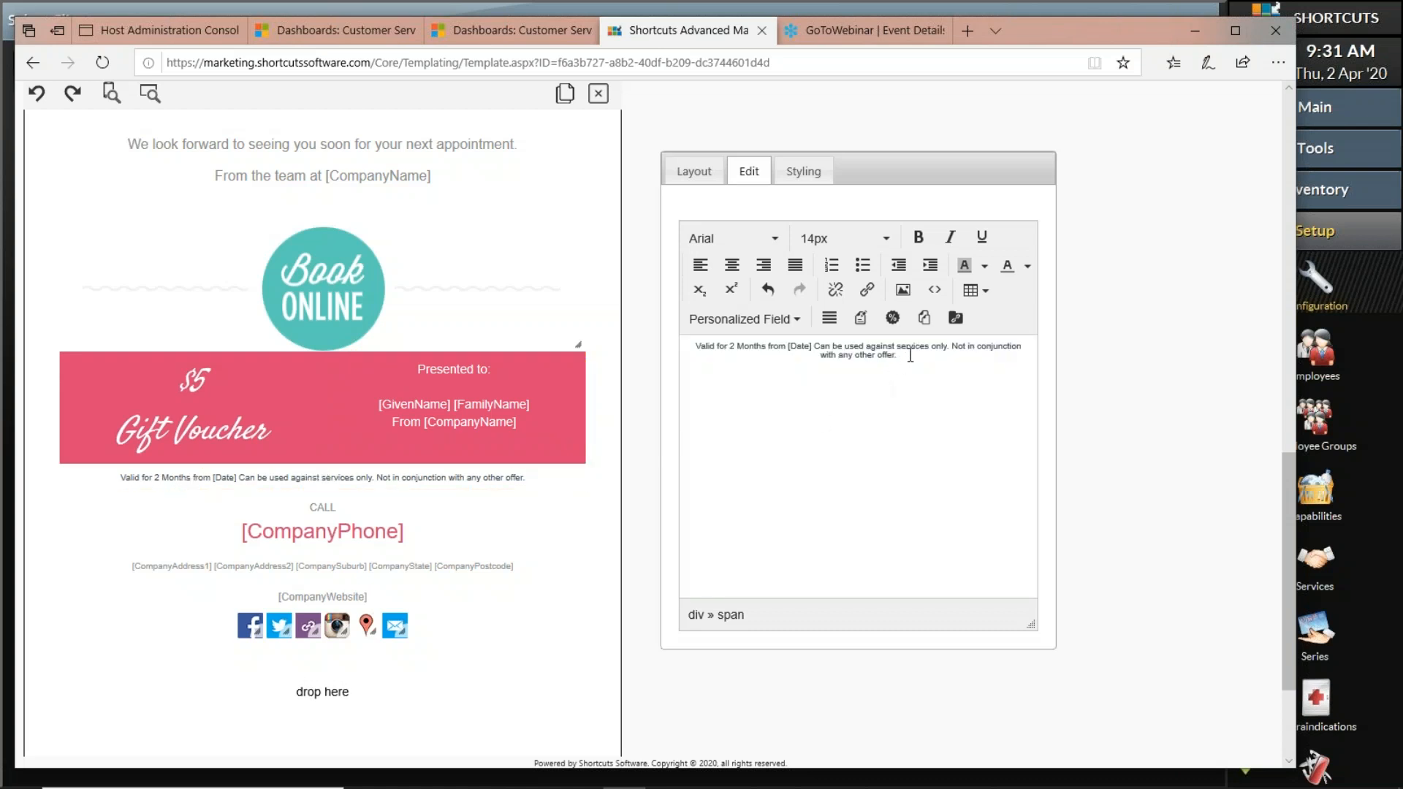
left_click_drag(698, 347, 809, 347)
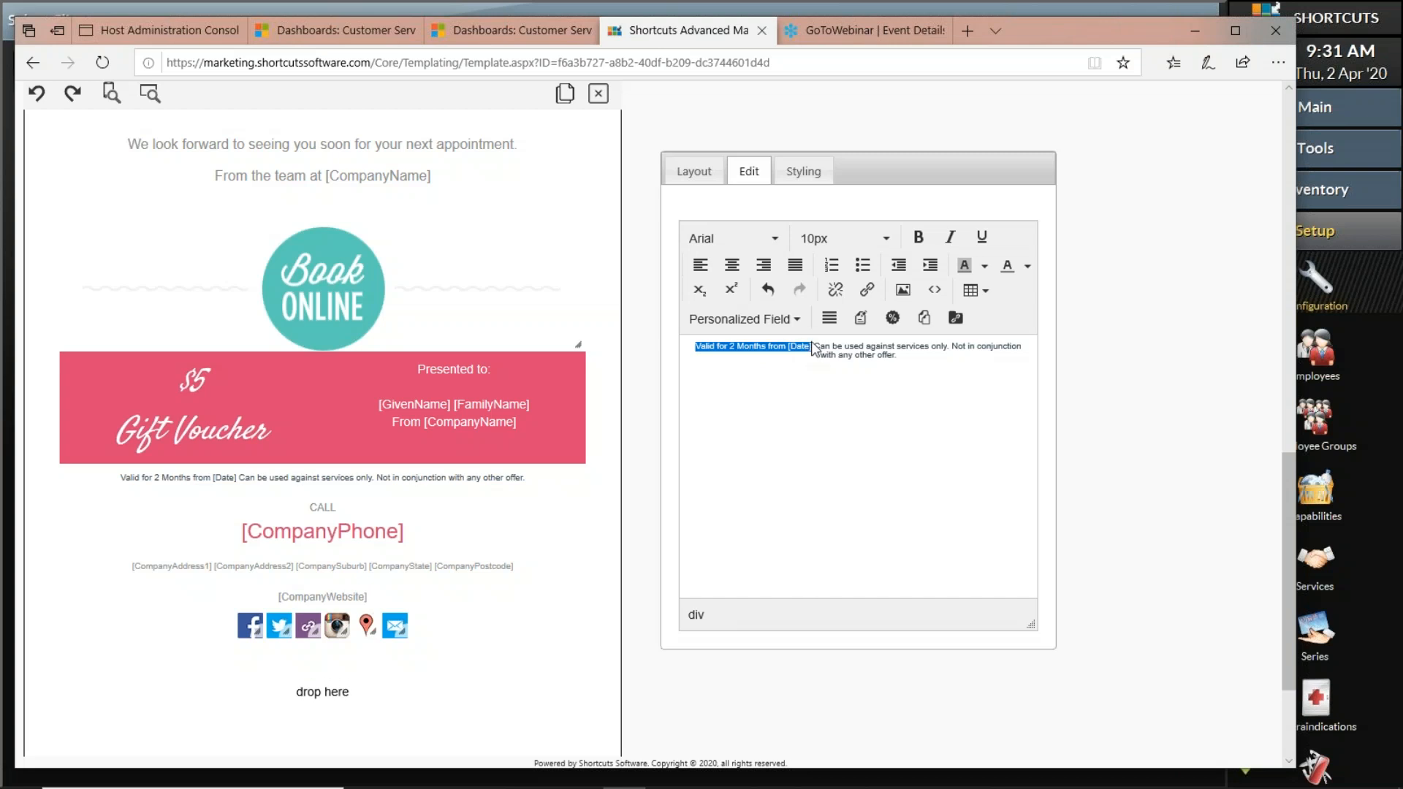
left_click(812, 371)
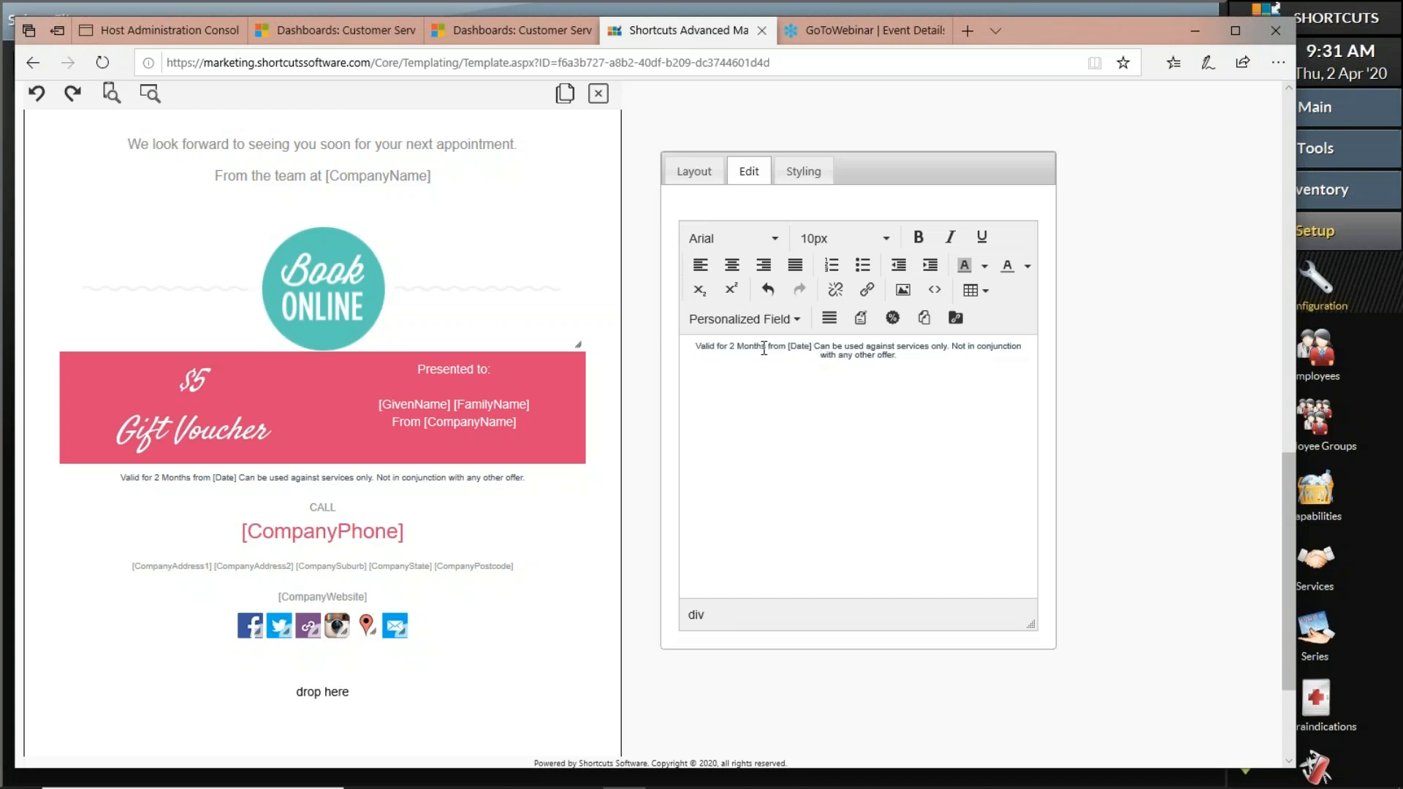
left_click_drag(766, 348, 729, 347)
type("14 Day")
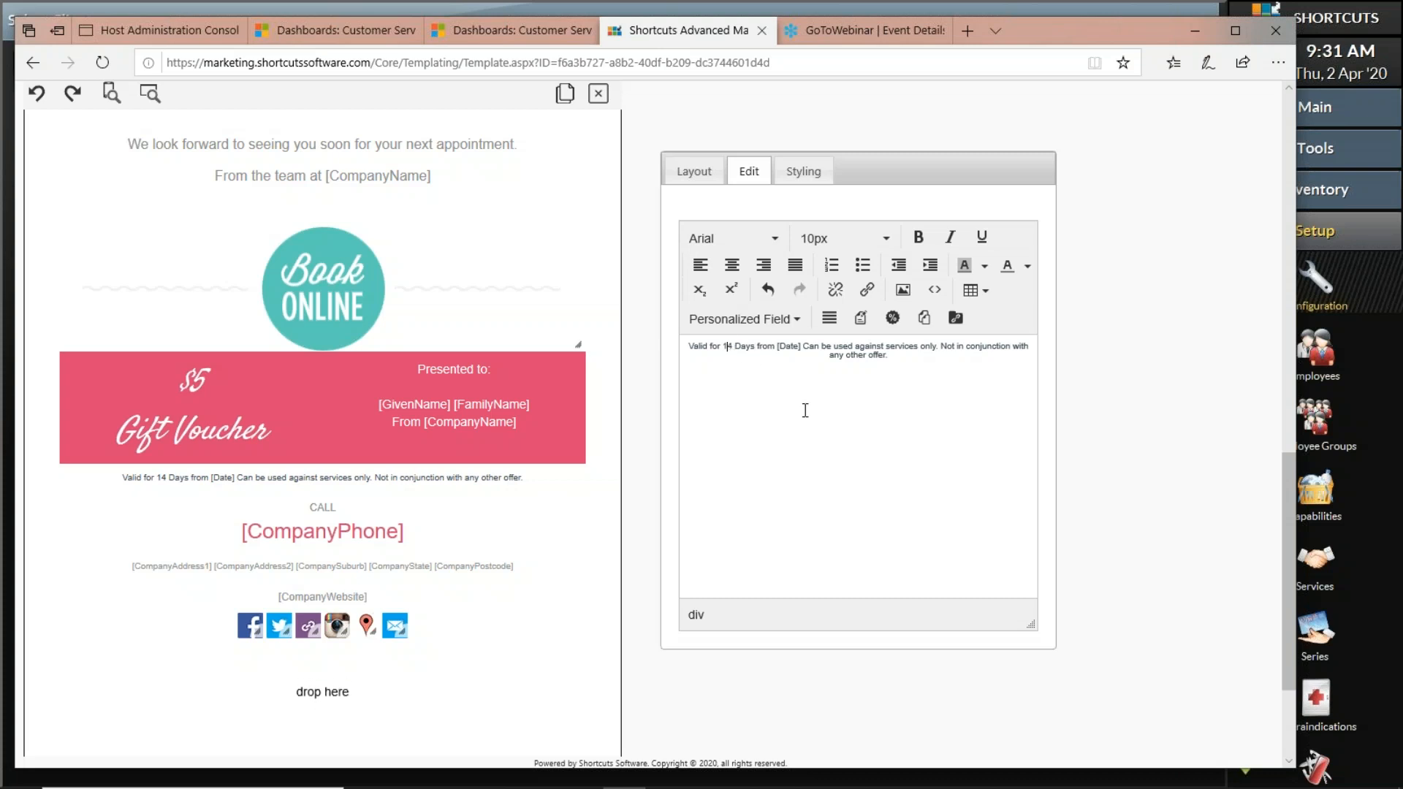
key("BackSpace")
key("BackSpace")
type("30")
Remove the Twitter, website link, Instagram, map location and email icons from the social links block, keeping only Facebook
scroll(385, 461, "down", 3)
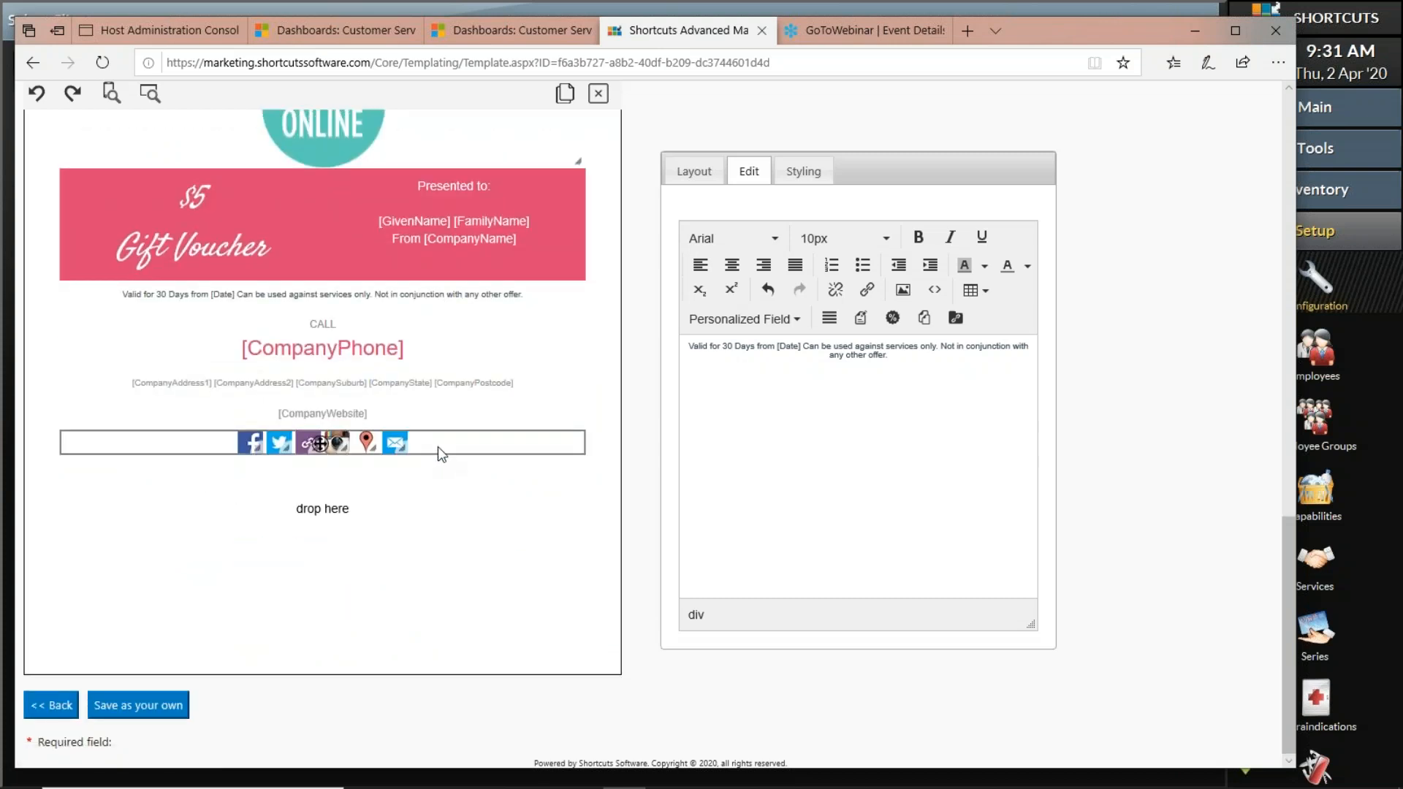
left_click(442, 453)
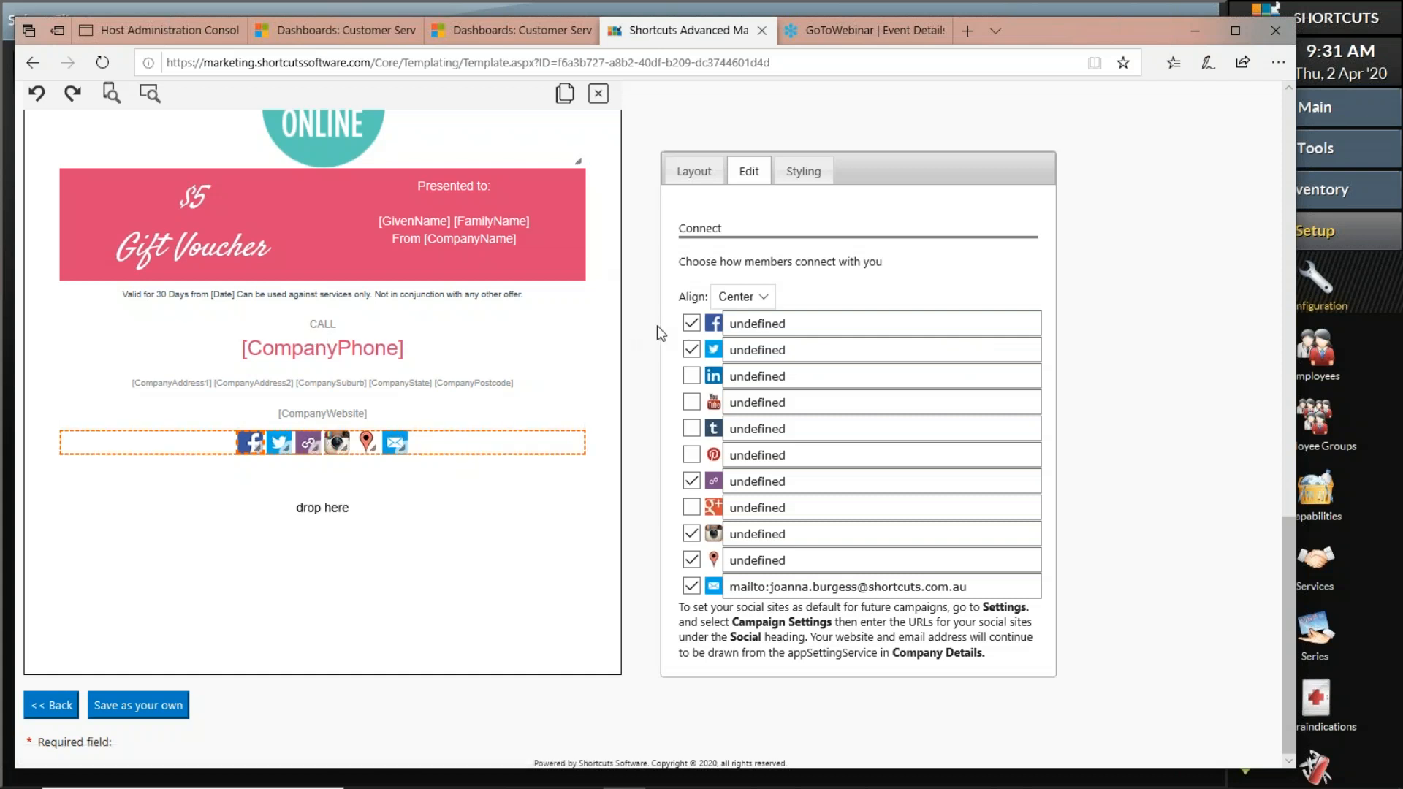
left_click(692, 350)
left_click(691, 351)
left_click(691, 325)
left_click(692, 325)
left_click(691, 350)
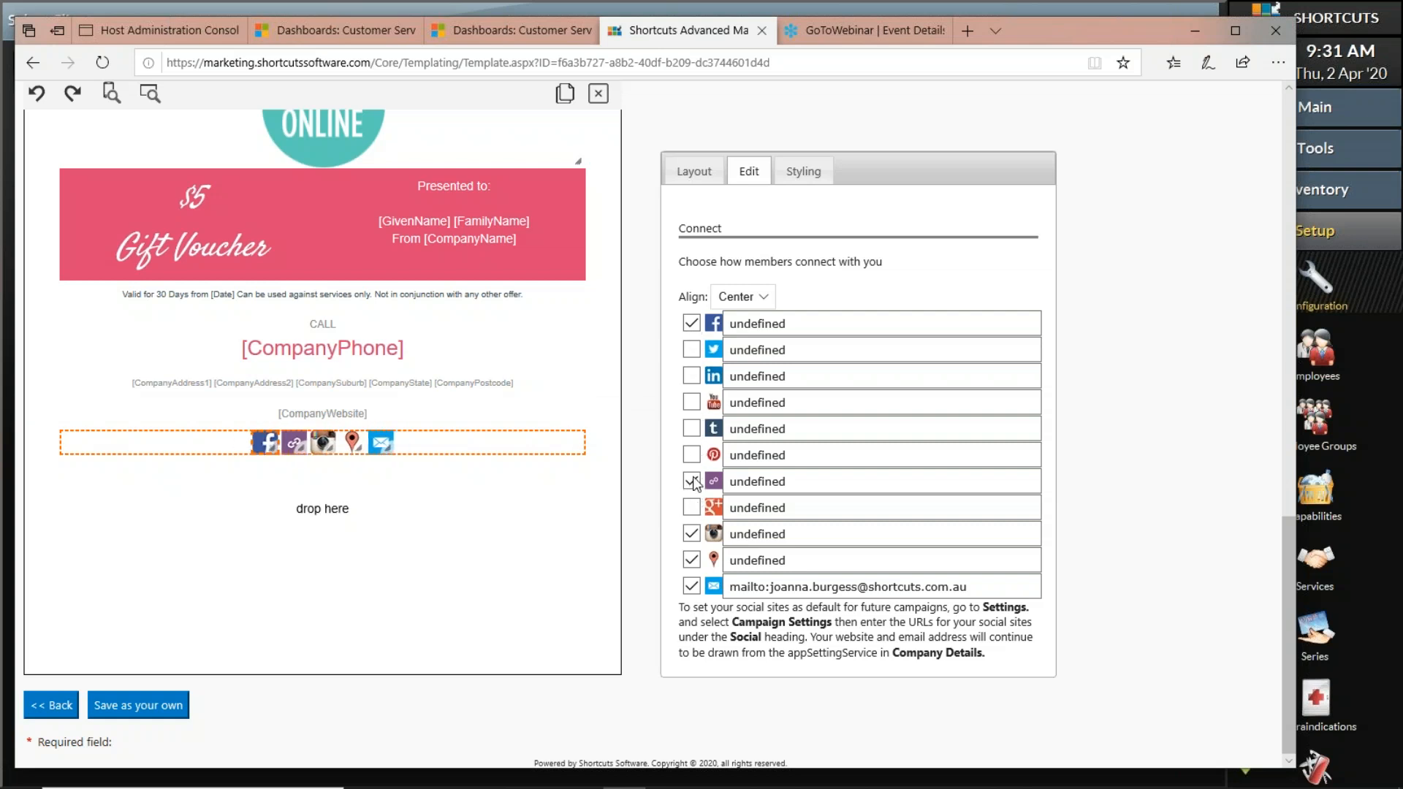
left_click(692, 481)
left_click(691, 534)
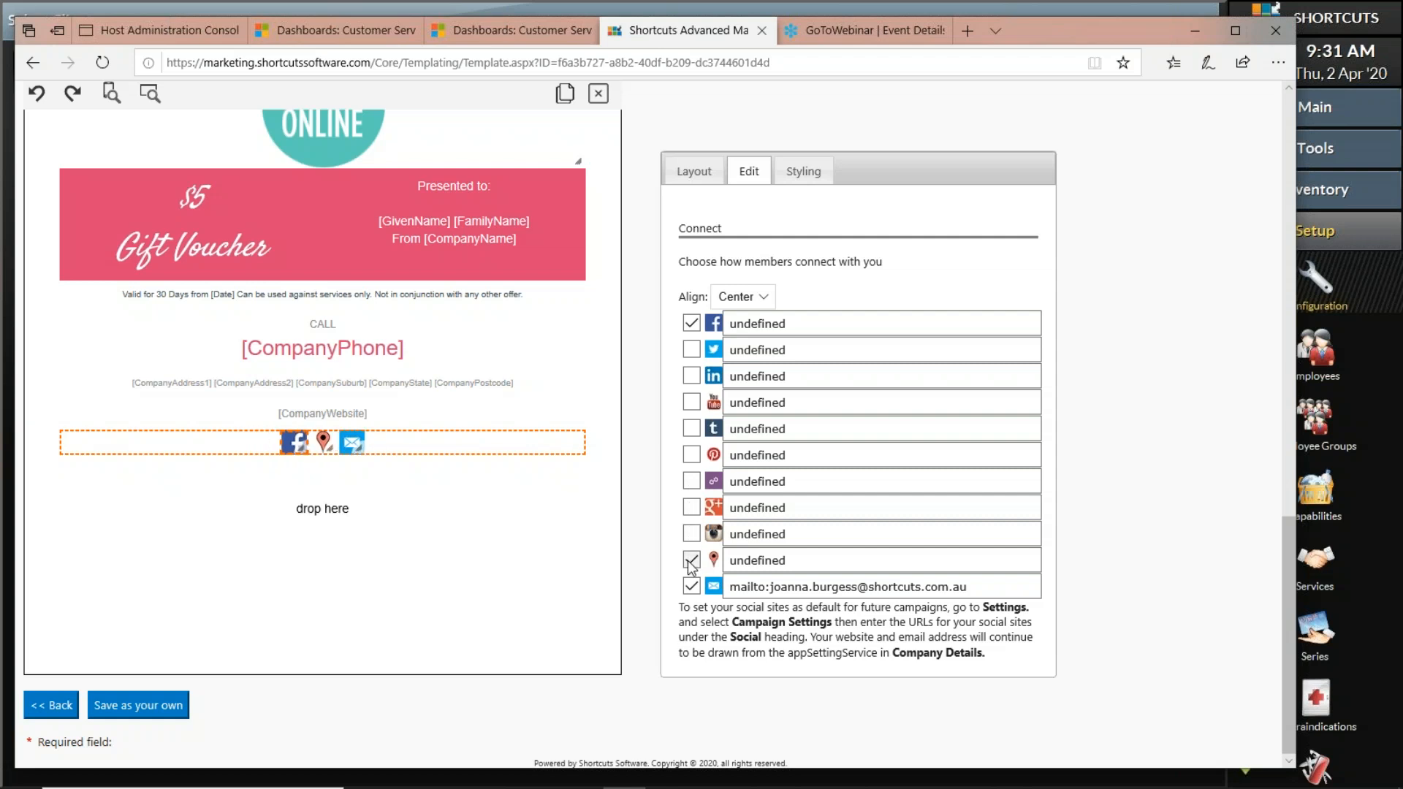
left_click(691, 560)
left_click(691, 587)
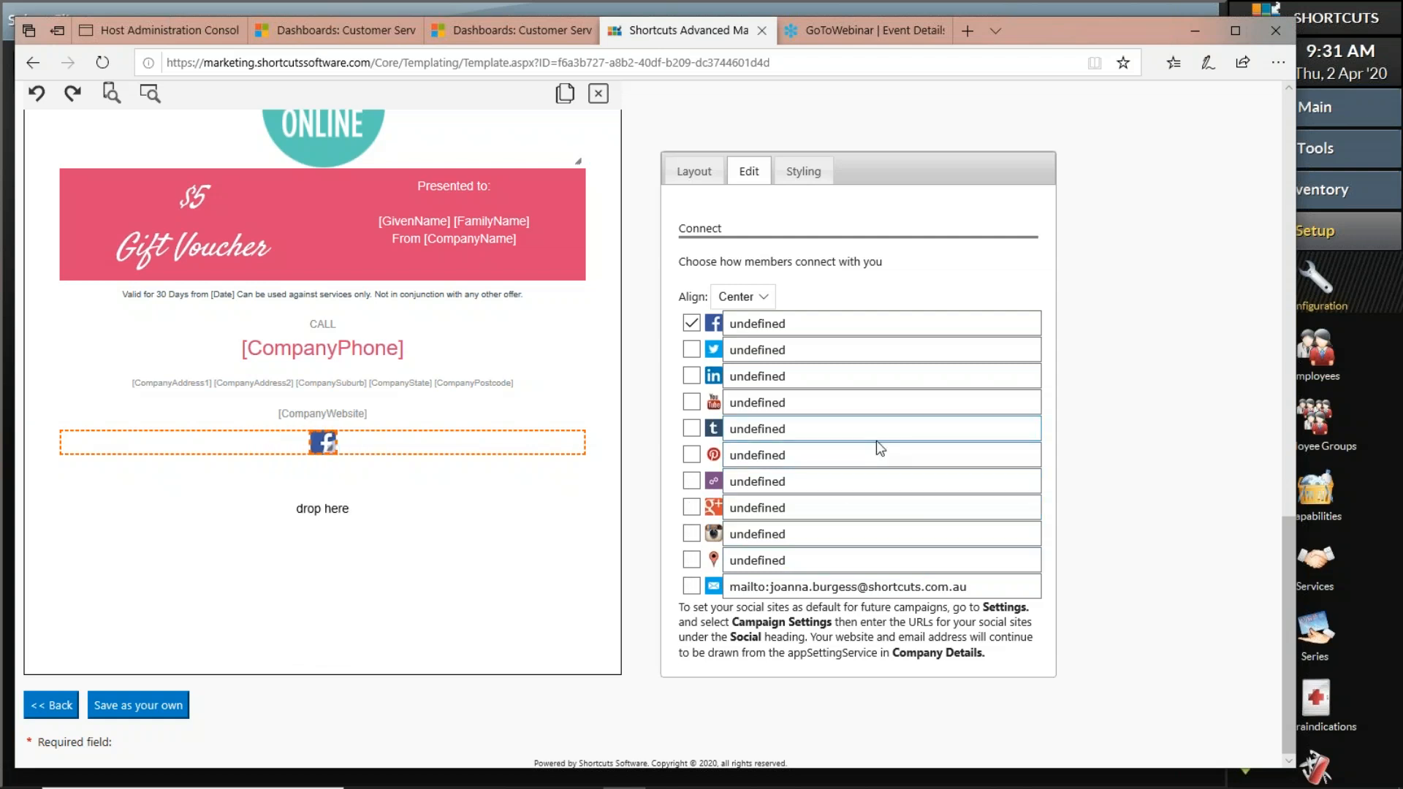
Toggle the Facebook icon in the social links block off and back on
left_click(691, 322)
left_click(691, 320)
left_click(691, 319)
left_click(691, 292)
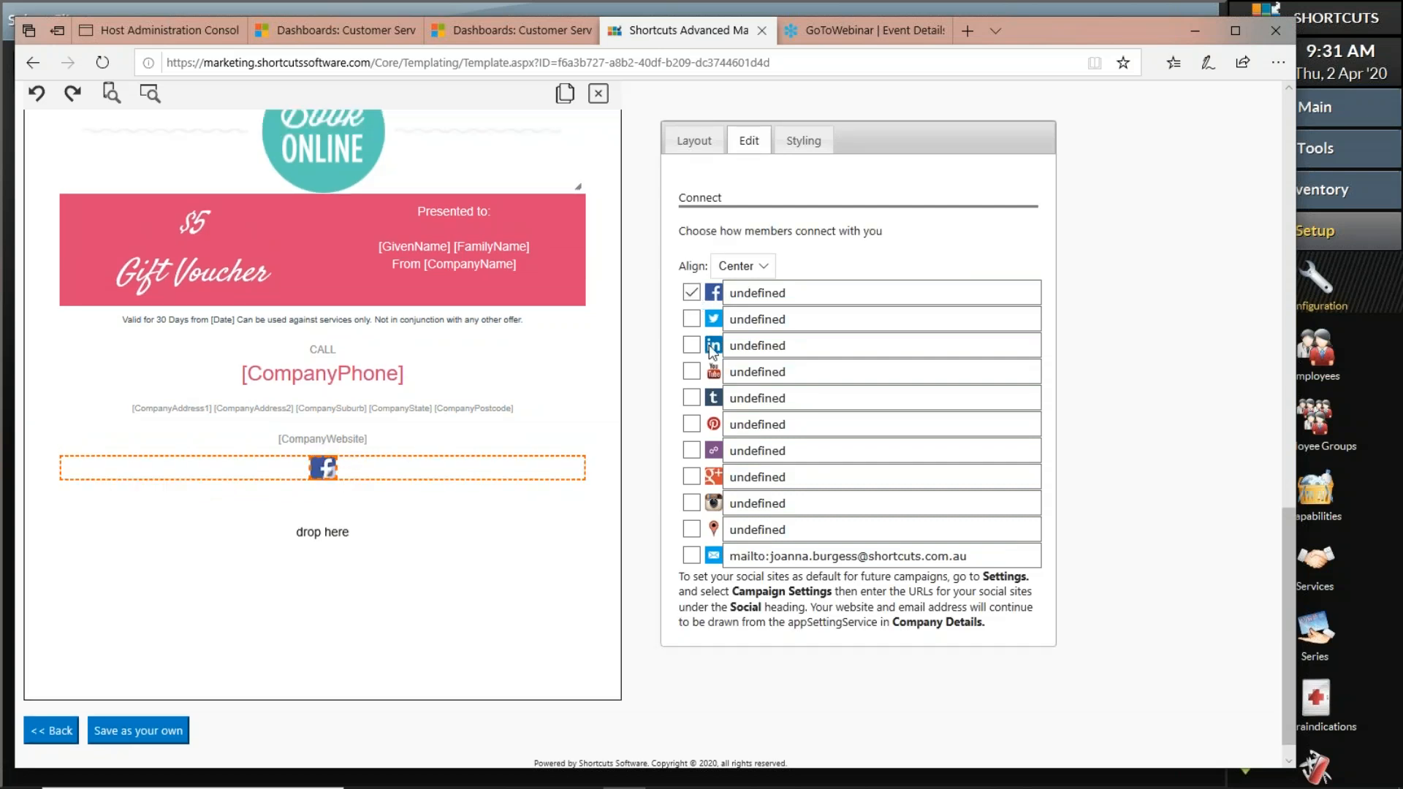
Save the customized birthday template as the company's own copy
scroll(259, 599, "down", 1)
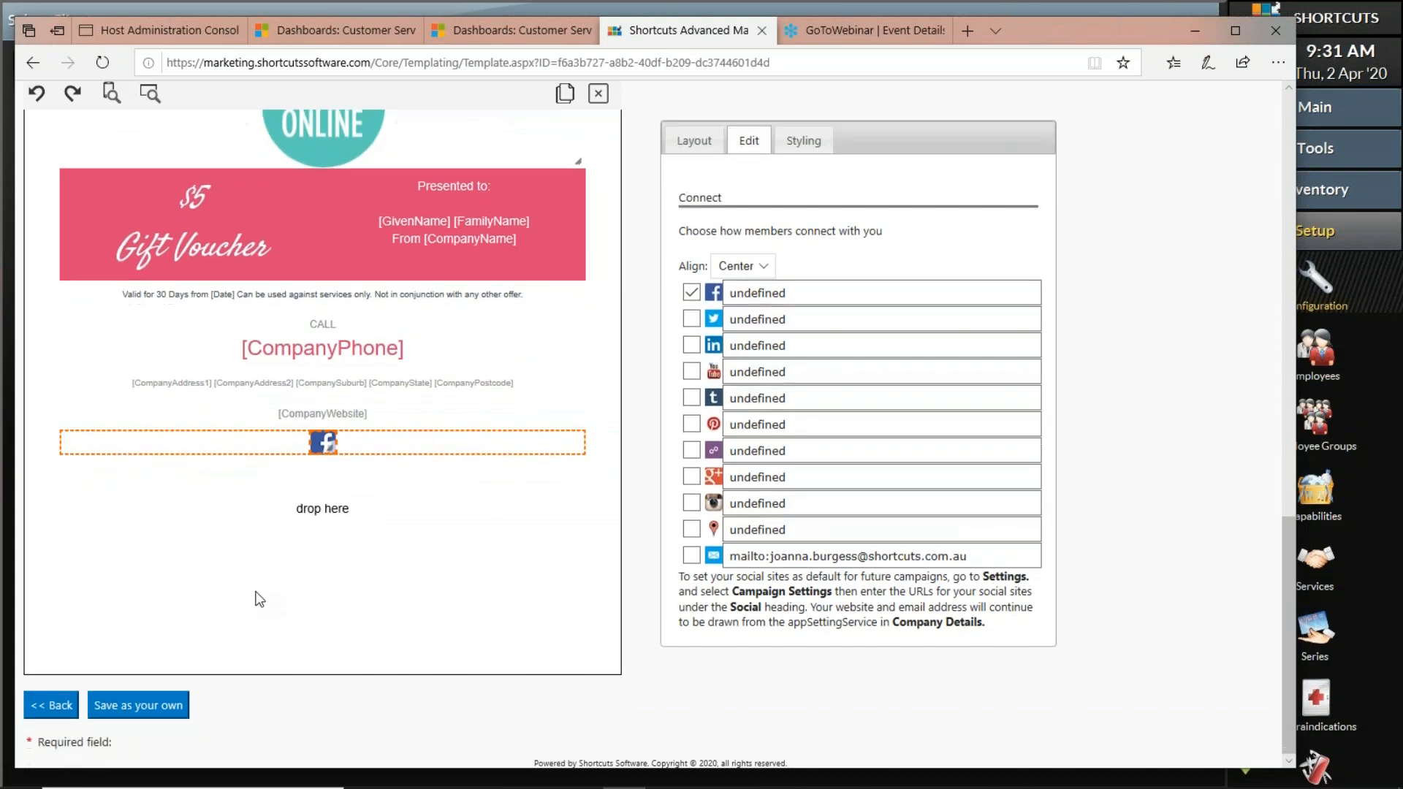
left_click(139, 709)
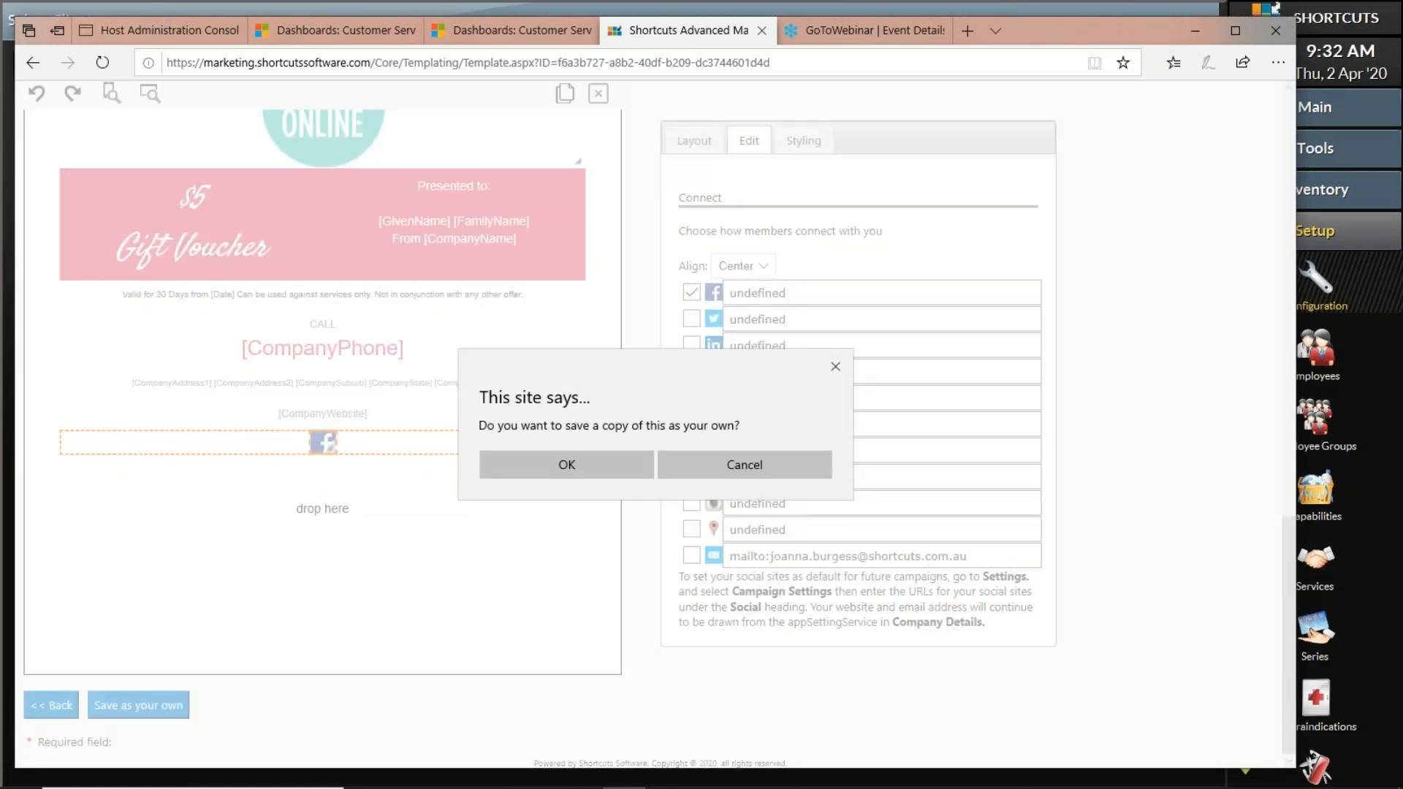
left_click(594, 472)
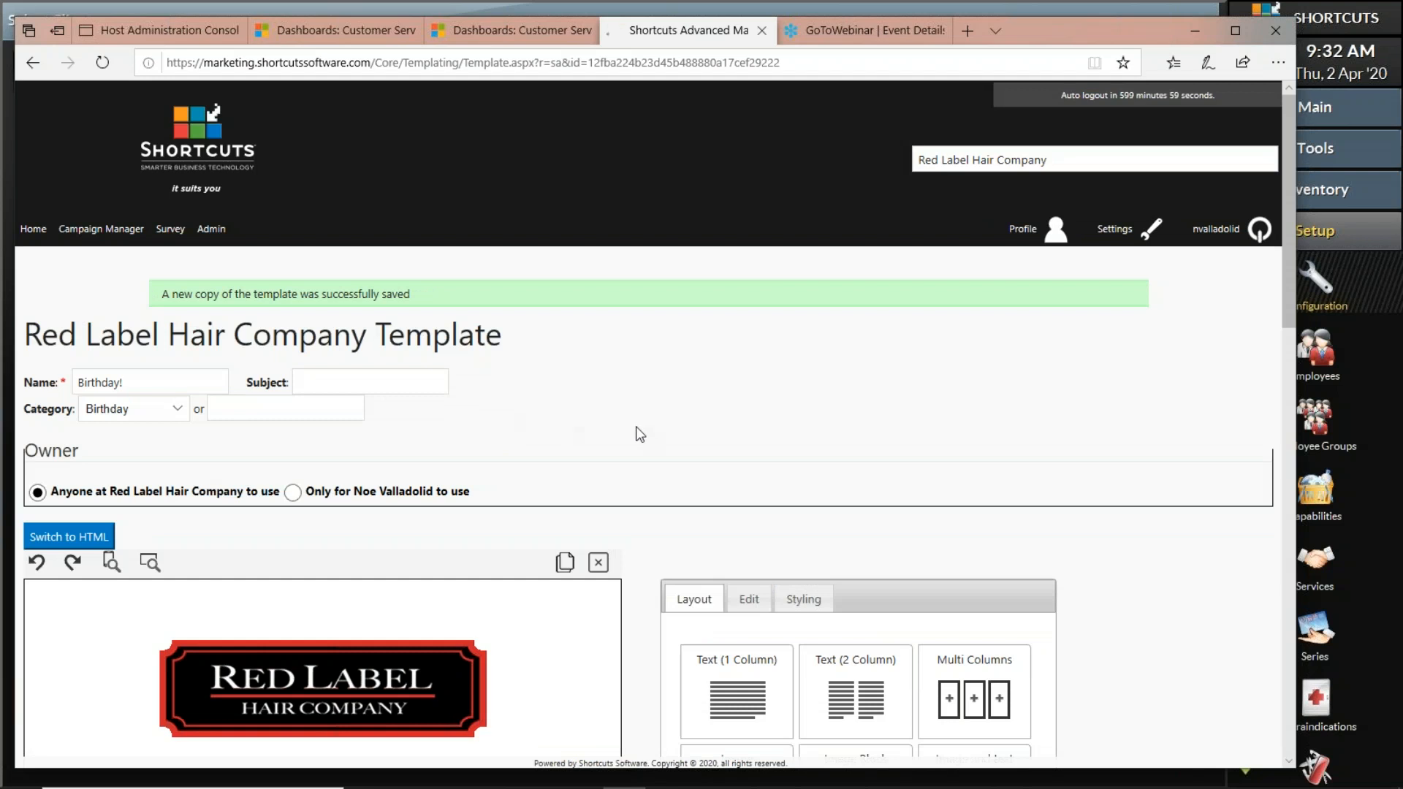
Start creating a new campaign from a template and show the Birthday category of the Red Label Hair Company Template Library
left_click(37, 234)
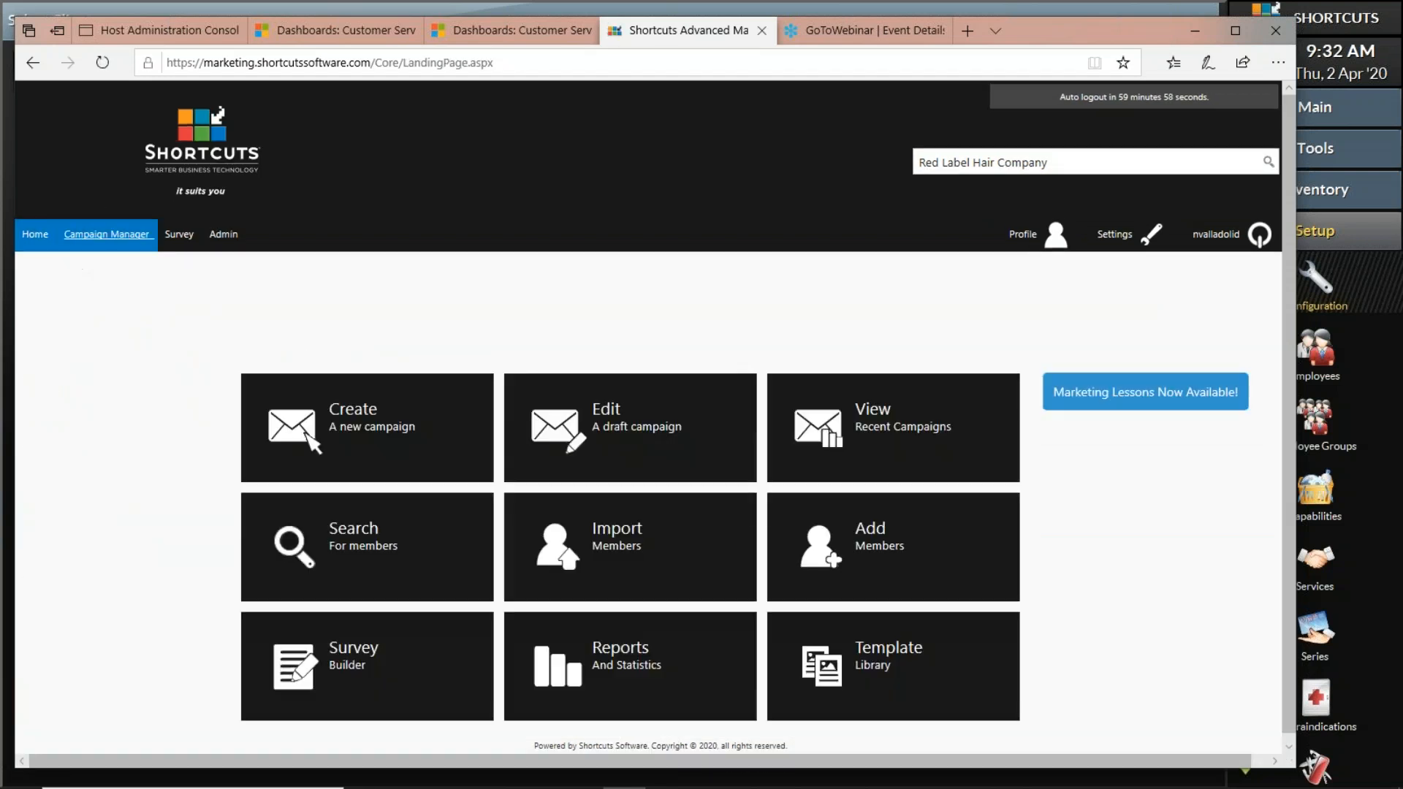
left_click(397, 437)
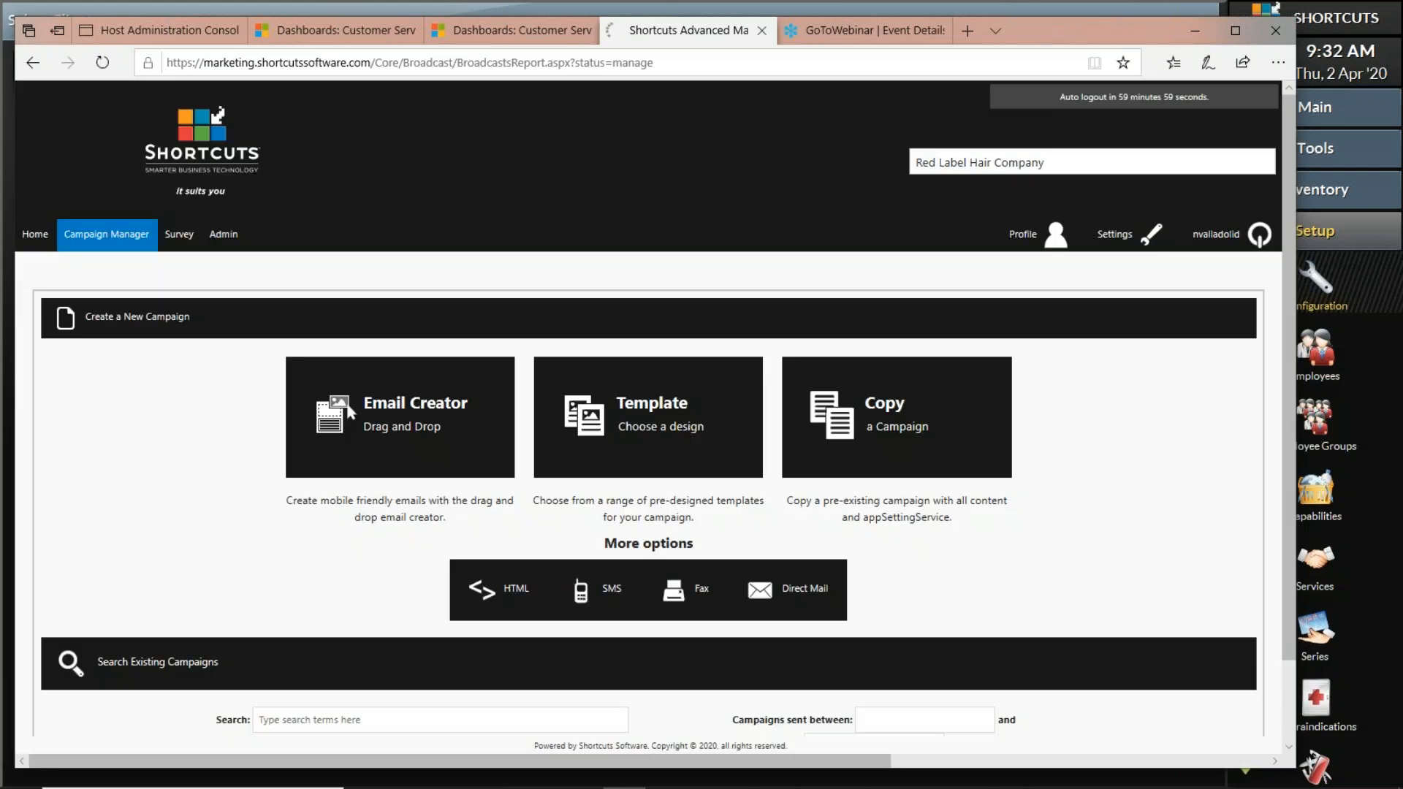
left_click(711, 424)
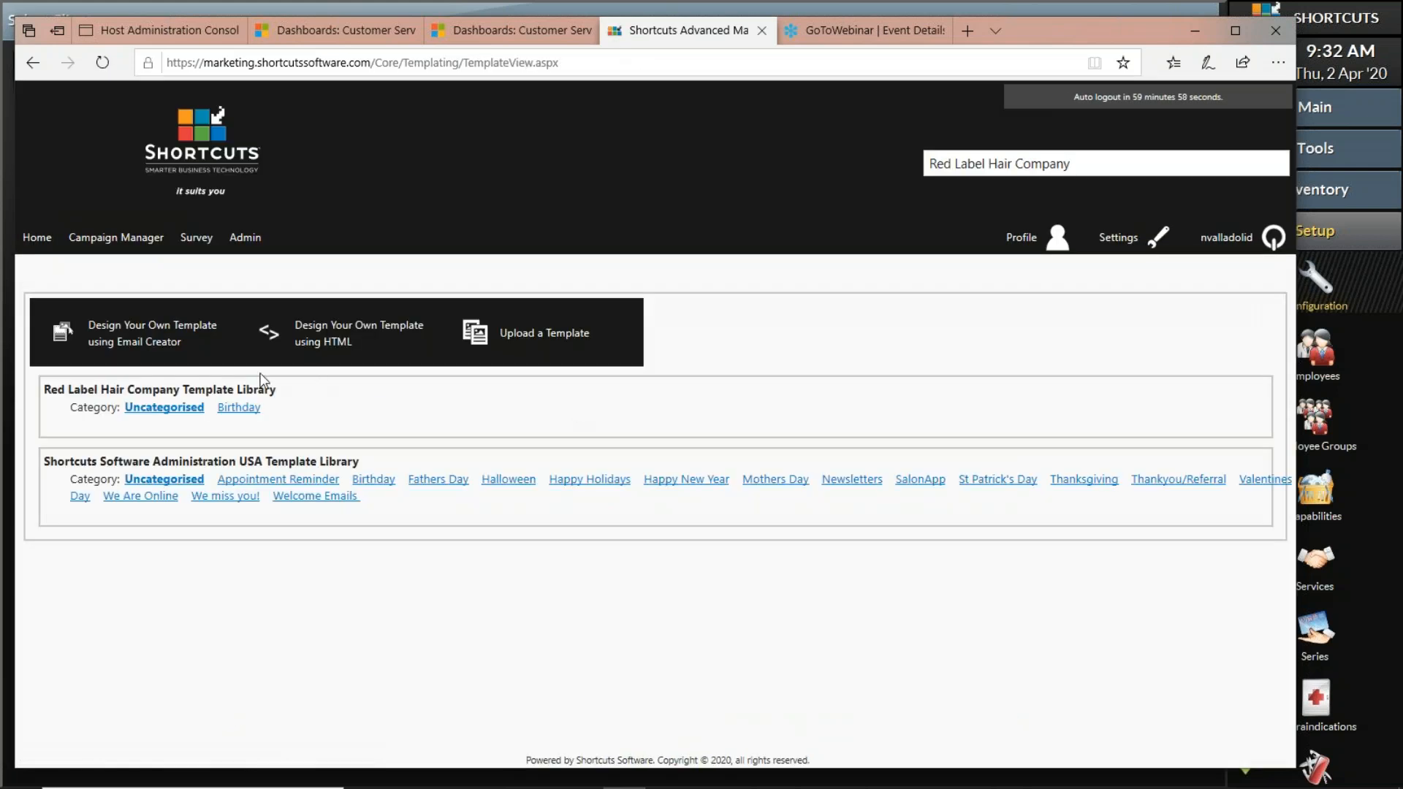
left_click_drag(289, 390, 155, 391)
left_click_drag(62, 395, 44, 388)
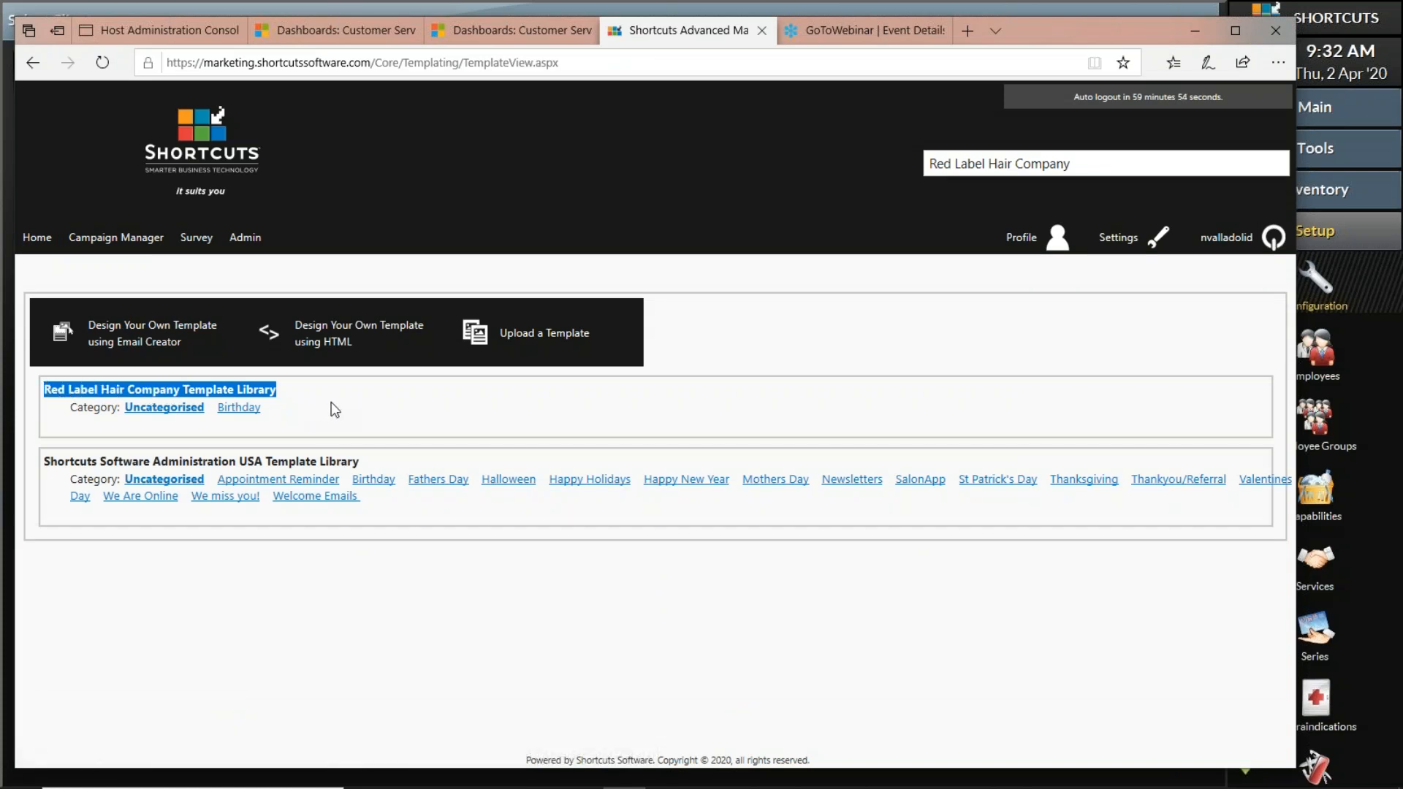
left_click(240, 410)
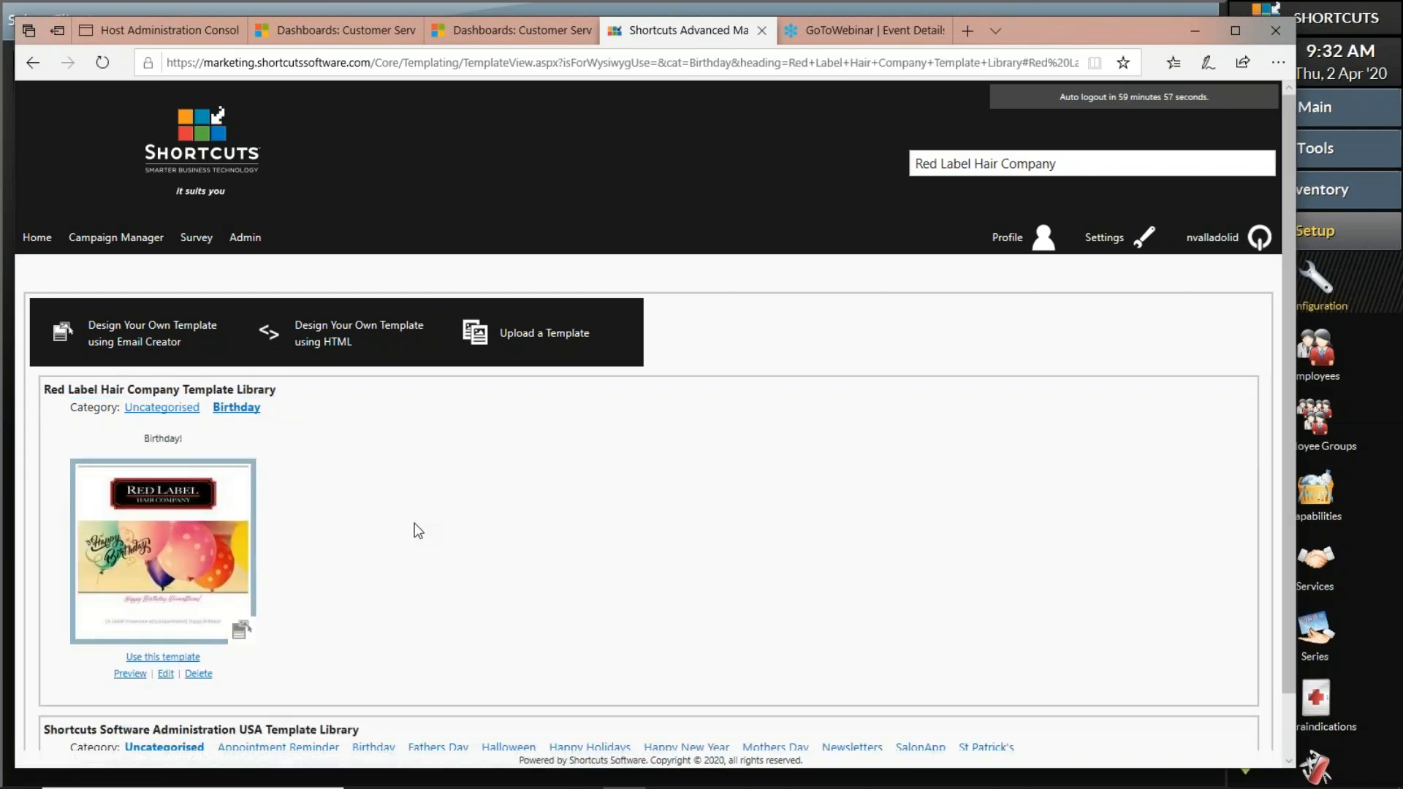
Browse the Fathers Day, Halloween and Happy Holidays categories in the Shortcuts Software Administration USA Template Library
scroll(415, 524, "down", 1)
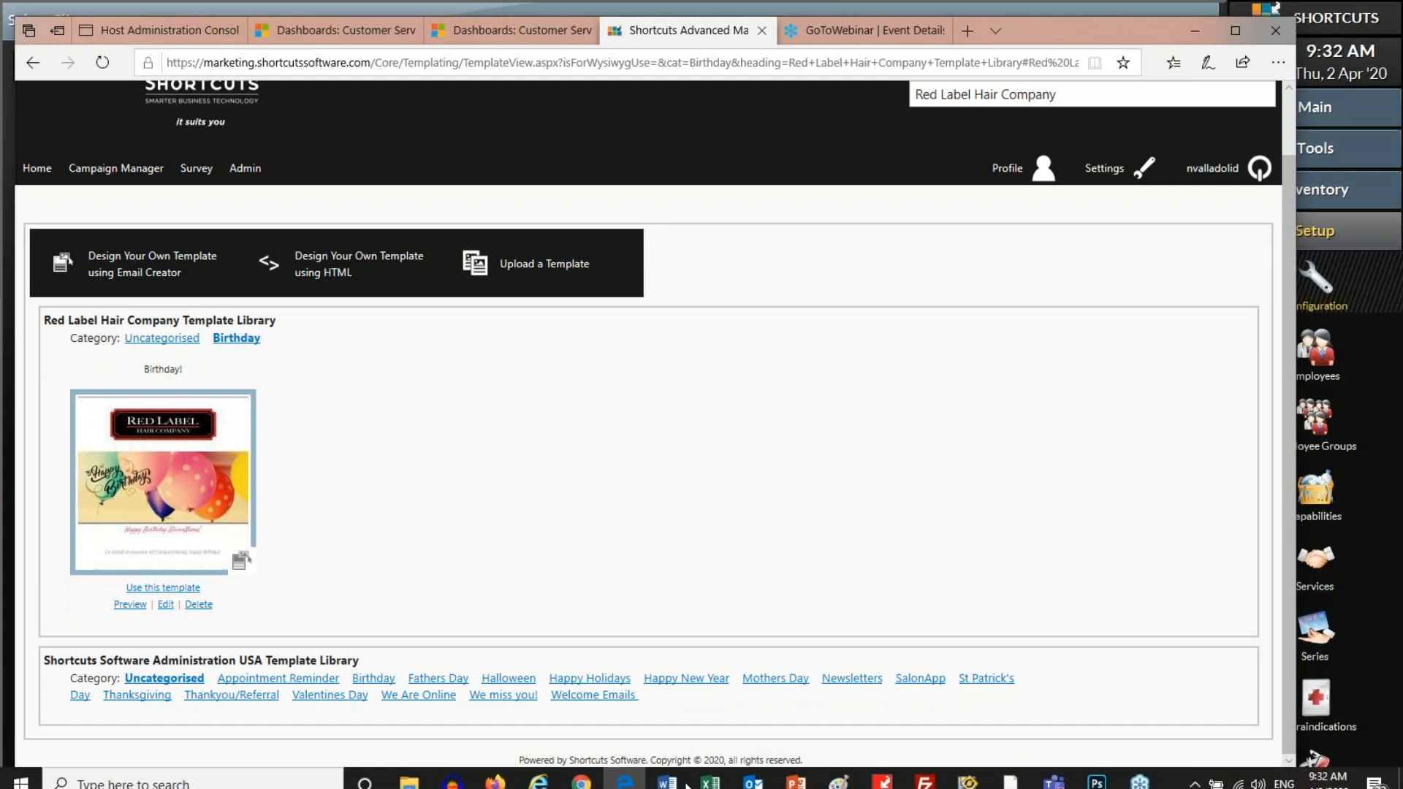
left_click(459, 679)
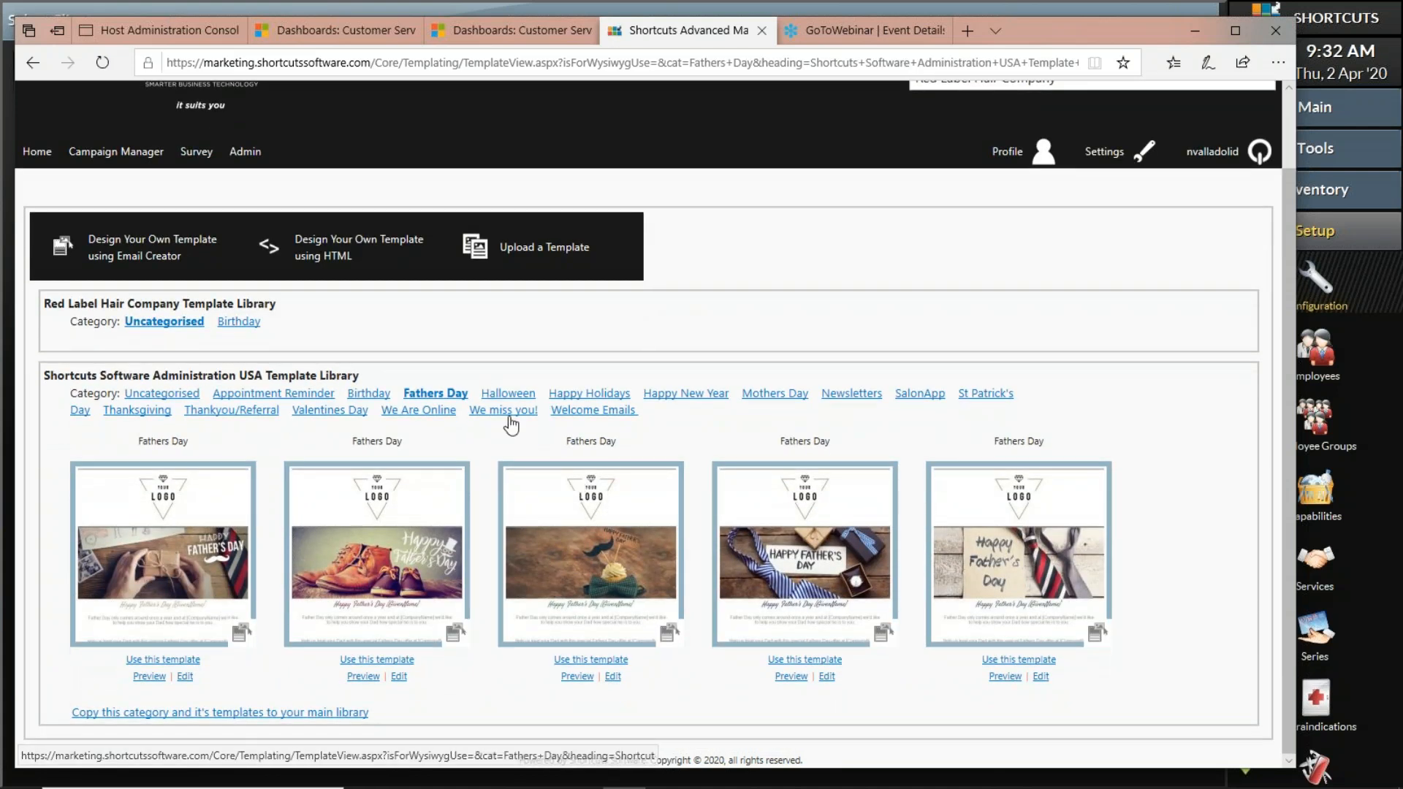
left_click(507, 394)
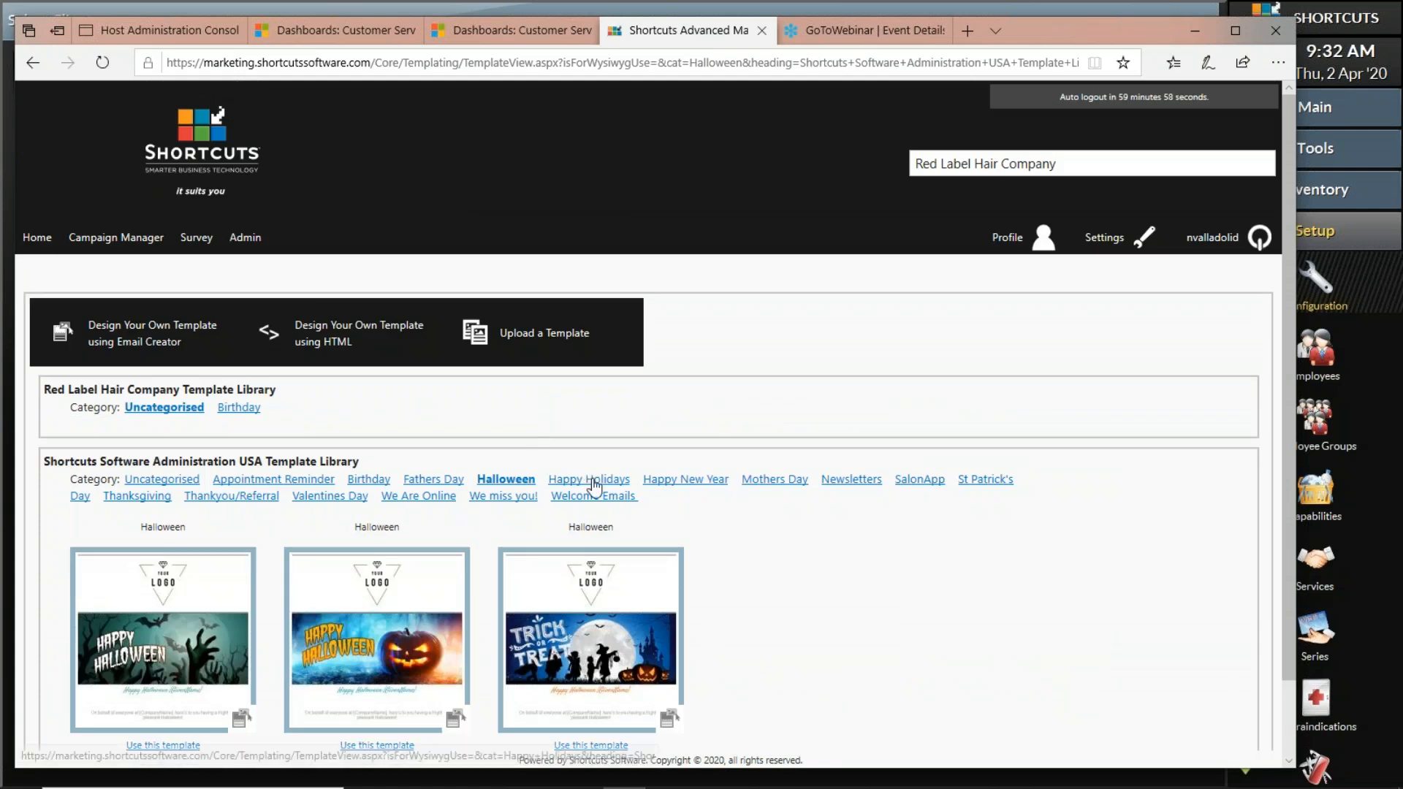
left_click(593, 480)
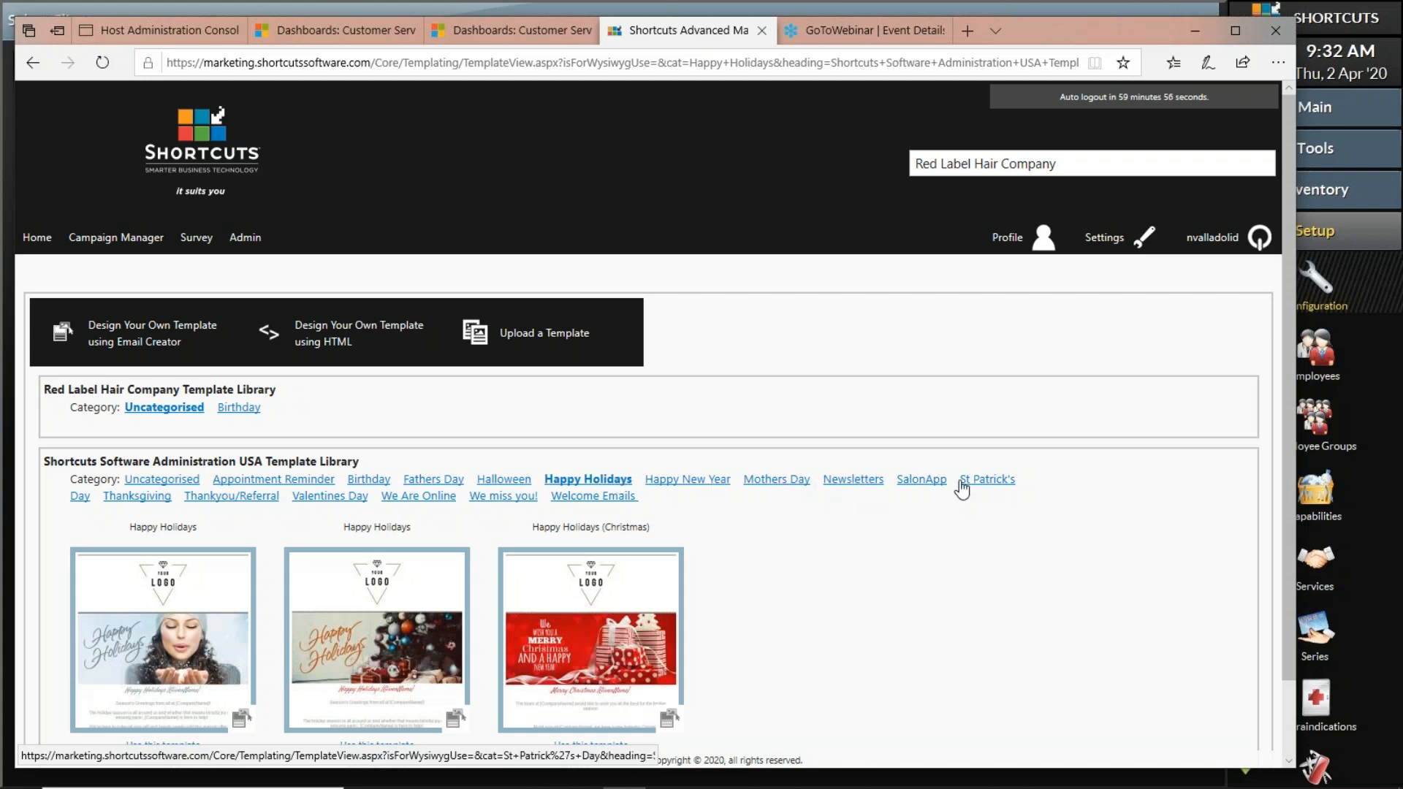
Browse the Thanksgiving and Thankyou/Referral categories in the Shortcuts Software Administration USA Template Library
left_click(139, 498)
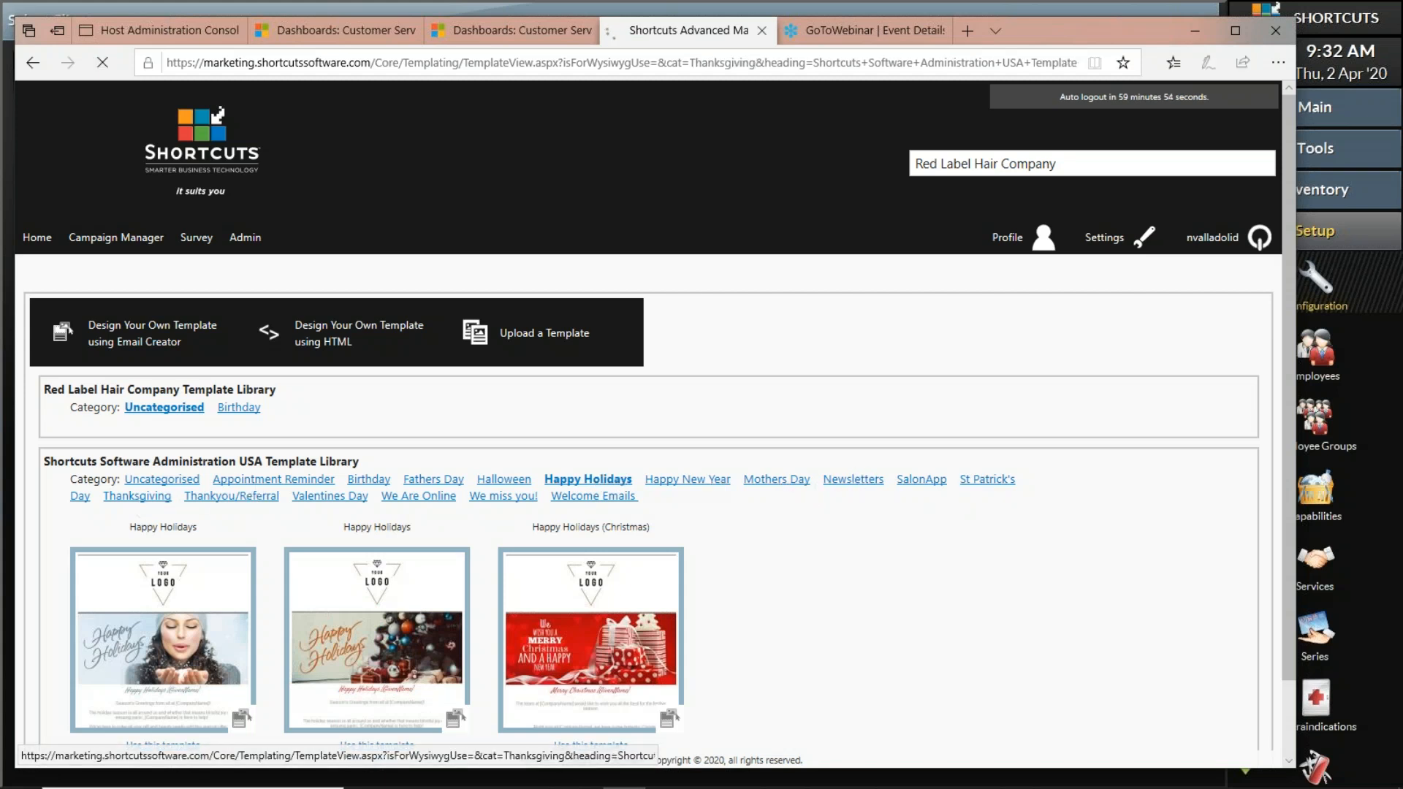
left_click(267, 499)
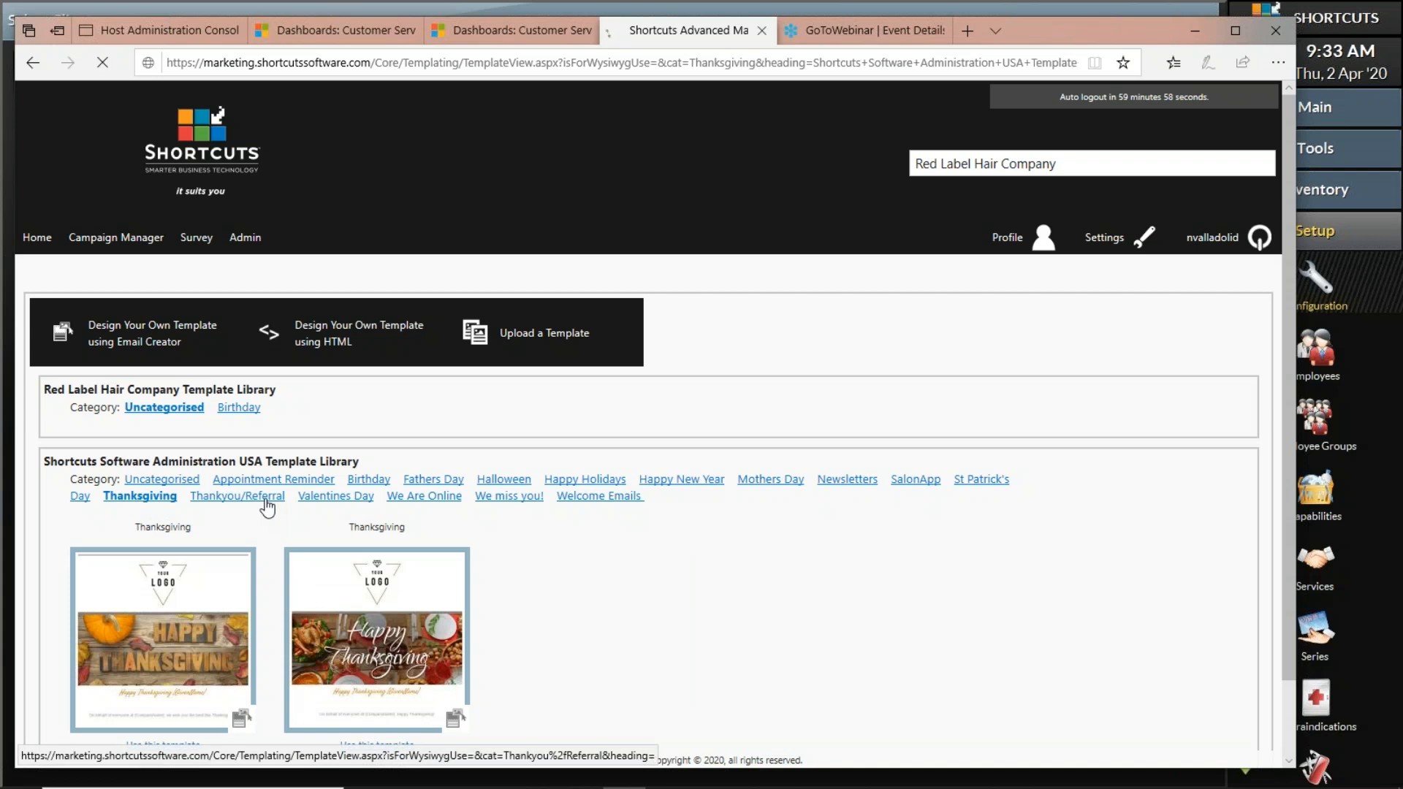
scroll(805, 500, "down", 1)
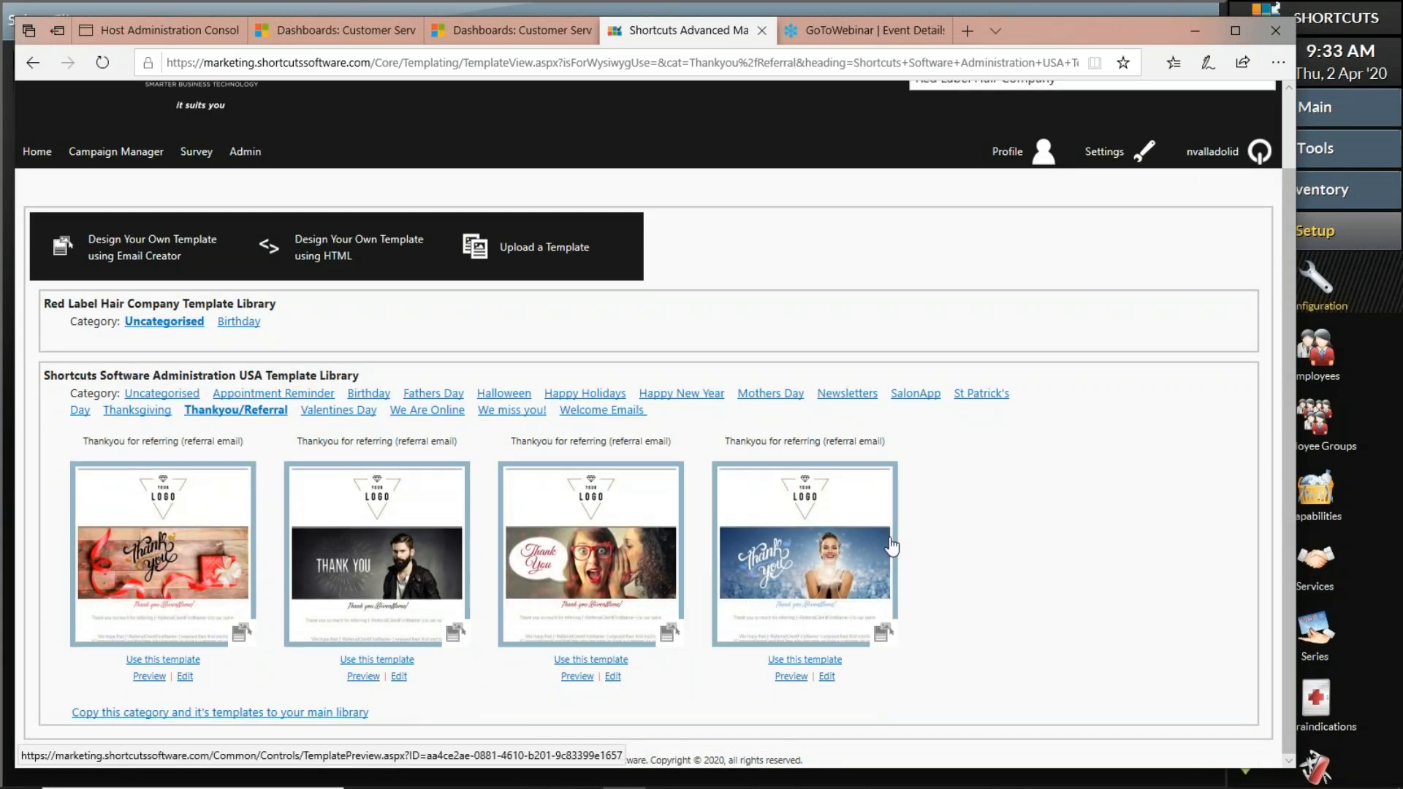
scroll(891, 545, "up", 1)
Use the Birthday! template from the Birthday category of the Red Label Hair Company Template Library for the campaign
left_click(235, 414)
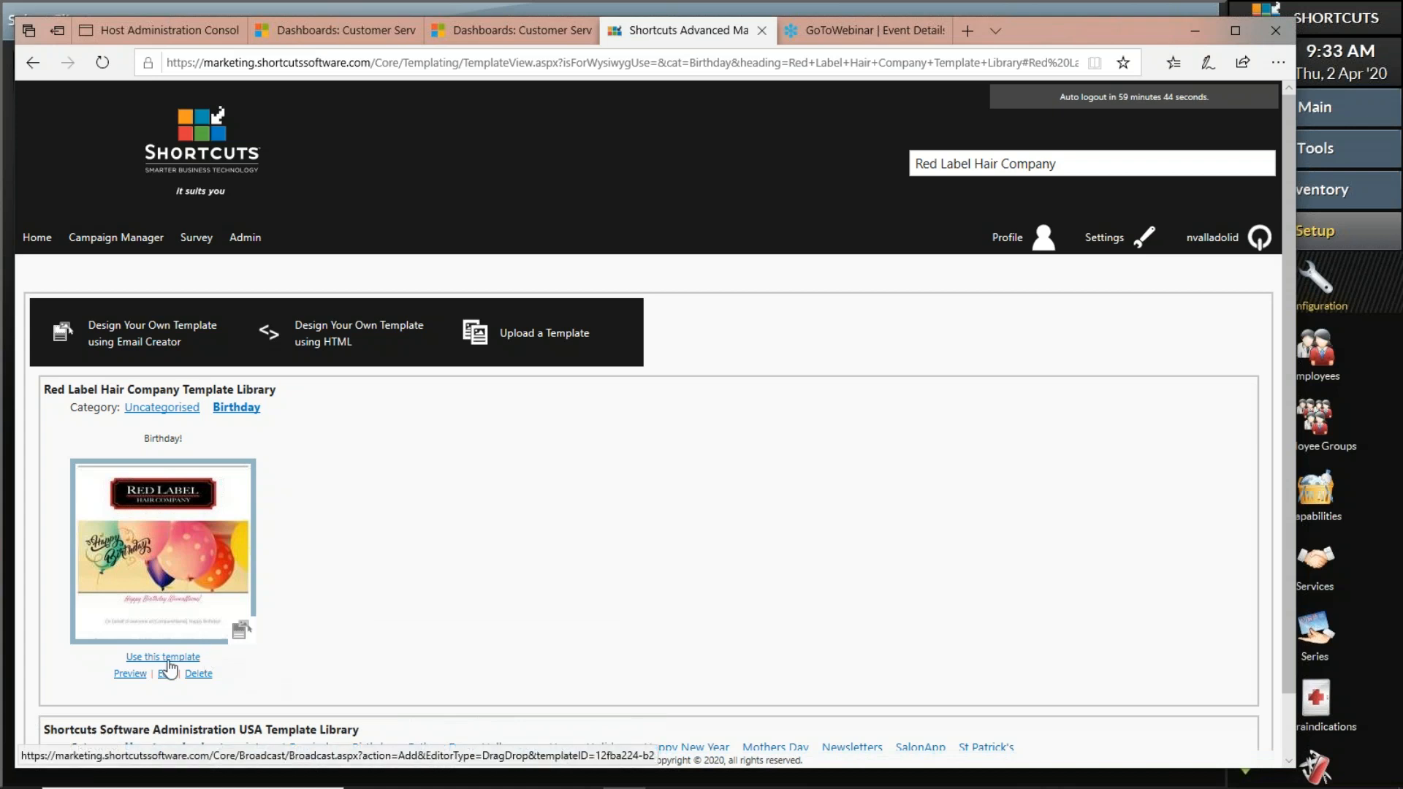
left_click_drag(217, 652, 123, 667)
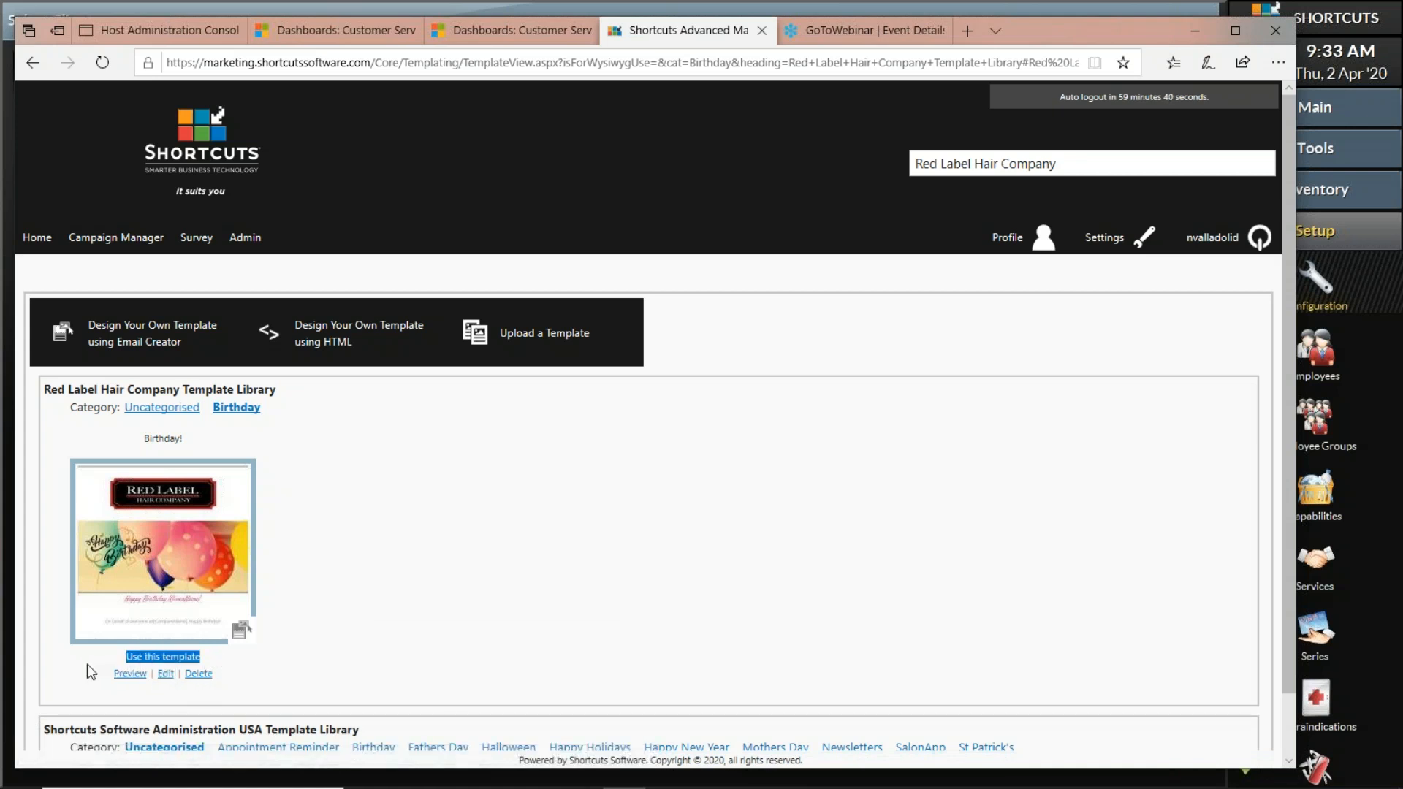
left_click(172, 659)
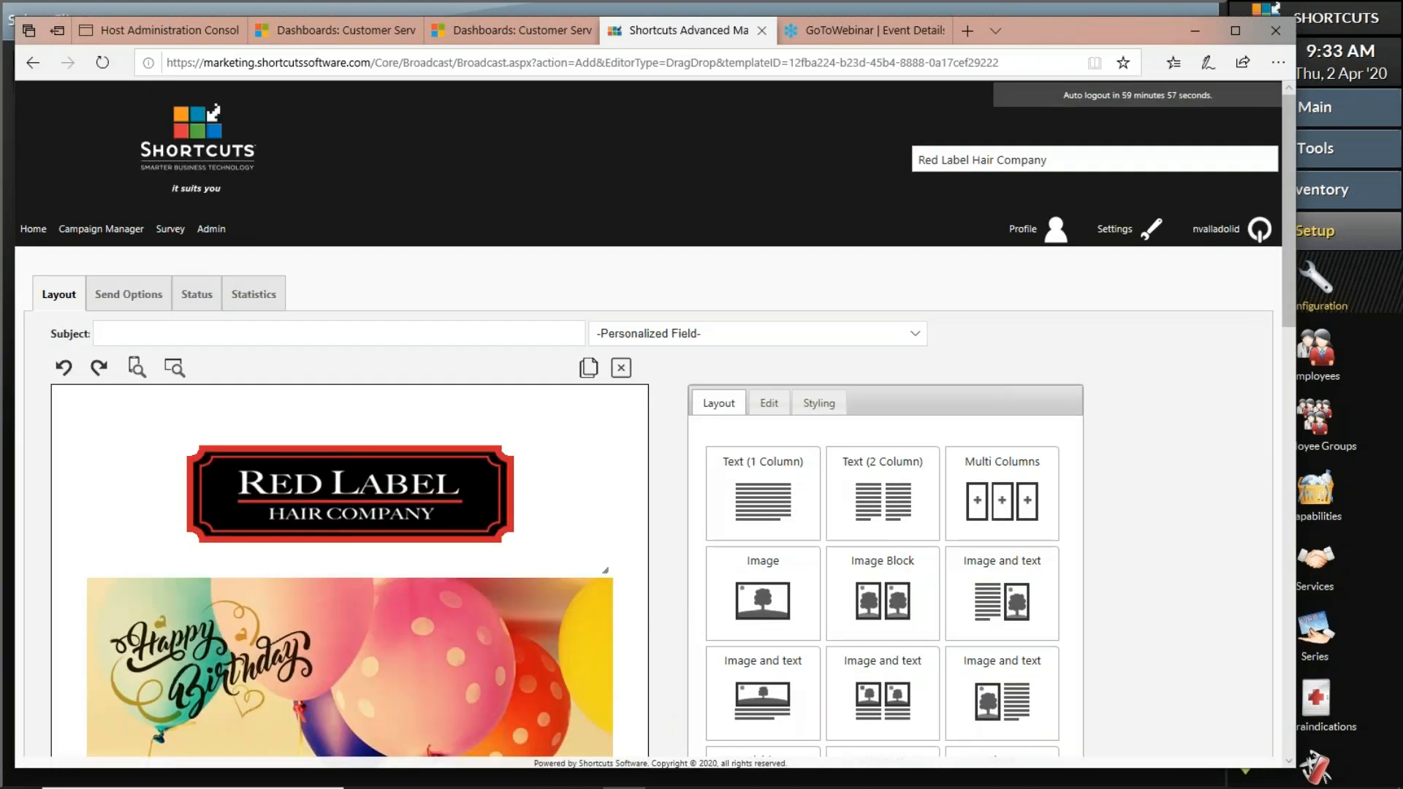
Set the email subject to "Happy birthday [GivenName] from your friends at Red Label Hair Company", inserting Given Name as a personalized field
scroll(309, 626, "down", 10)
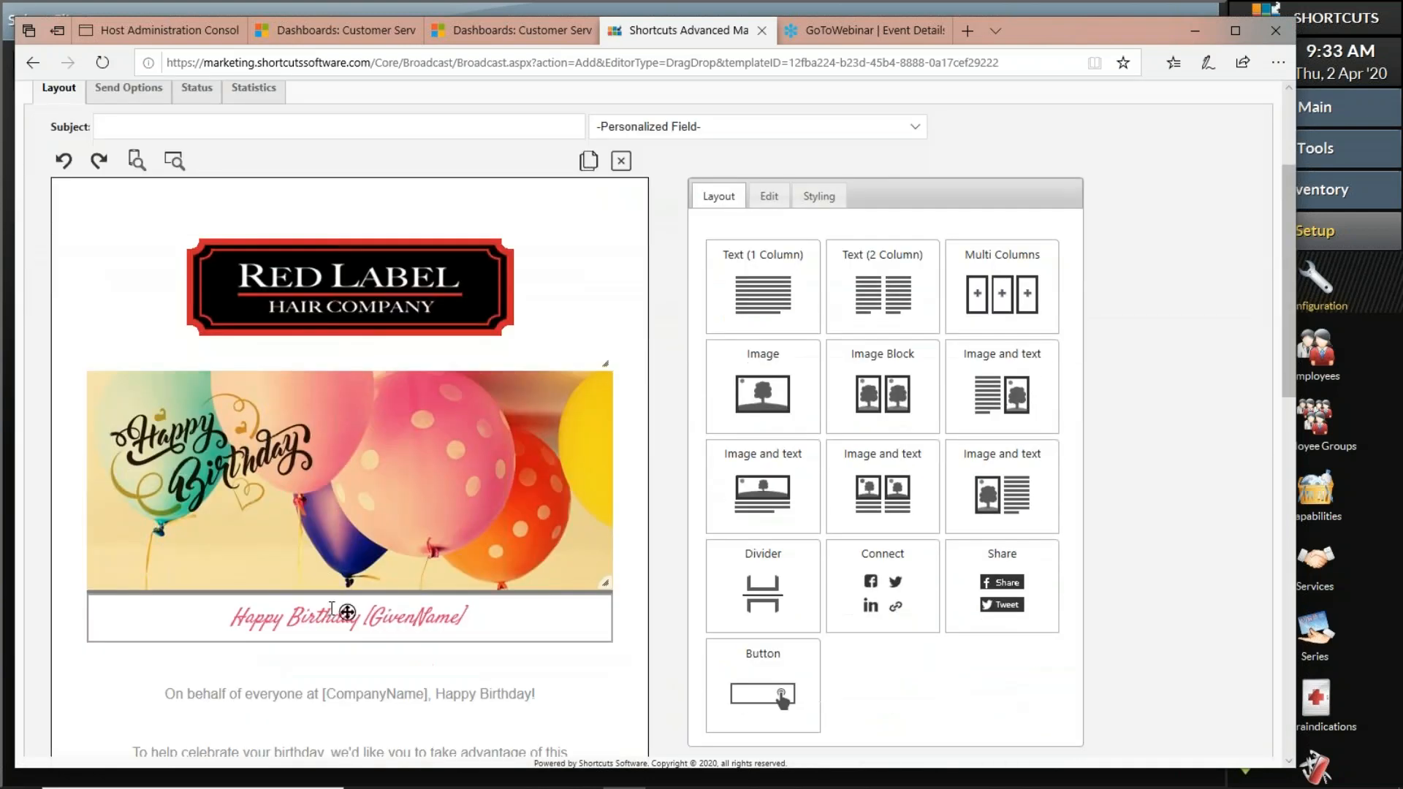
scroll(488, 520, "down", 6)
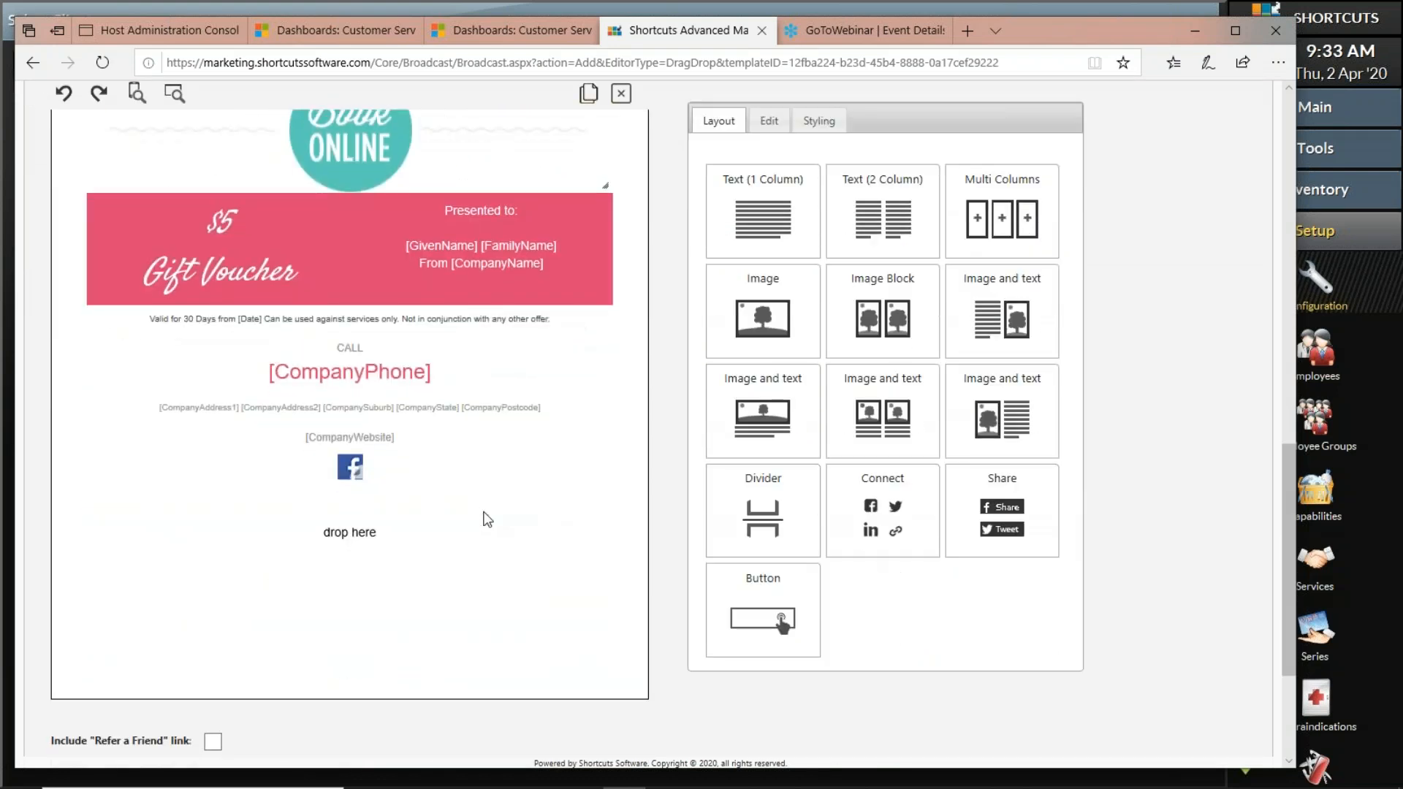
scroll(487, 520, "up", 16)
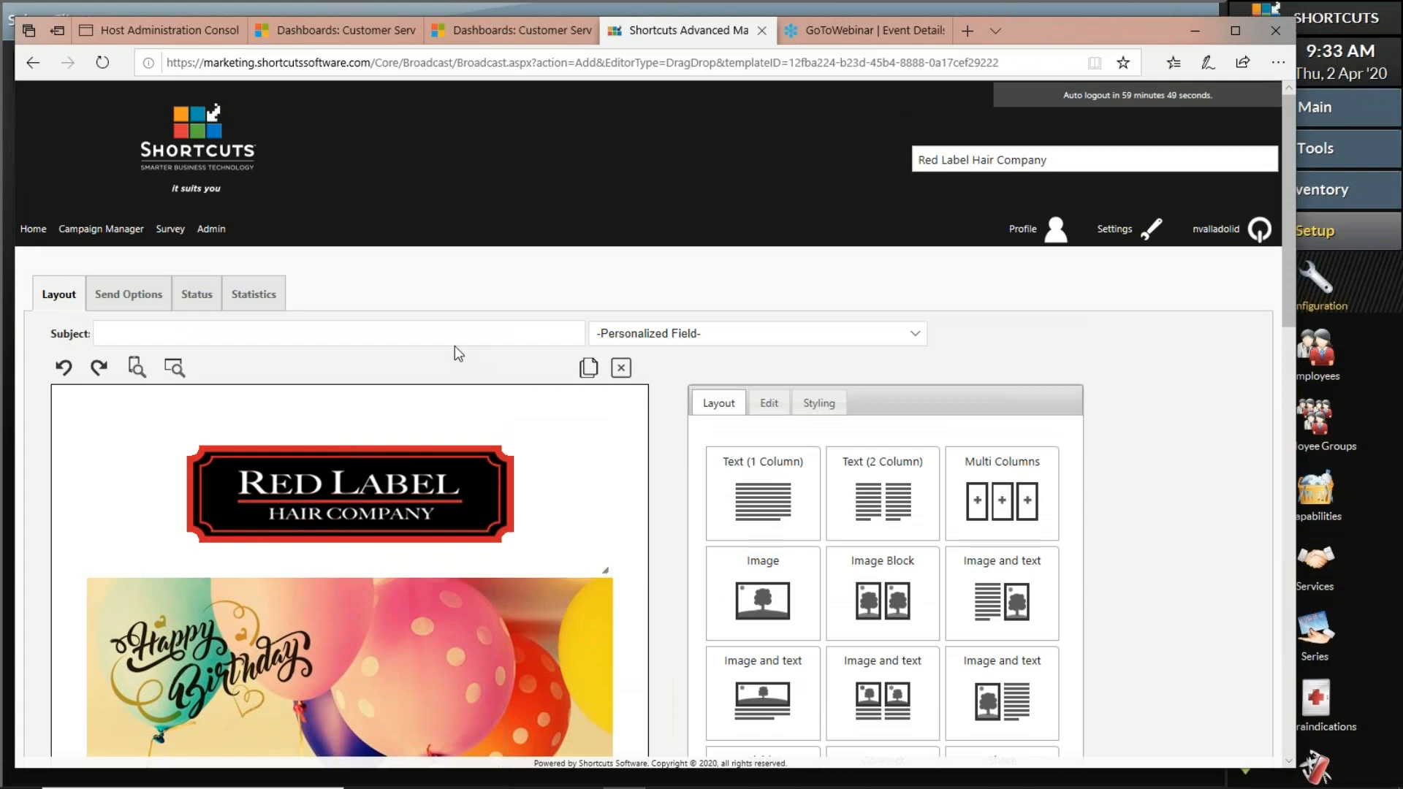
left_click(453, 333)
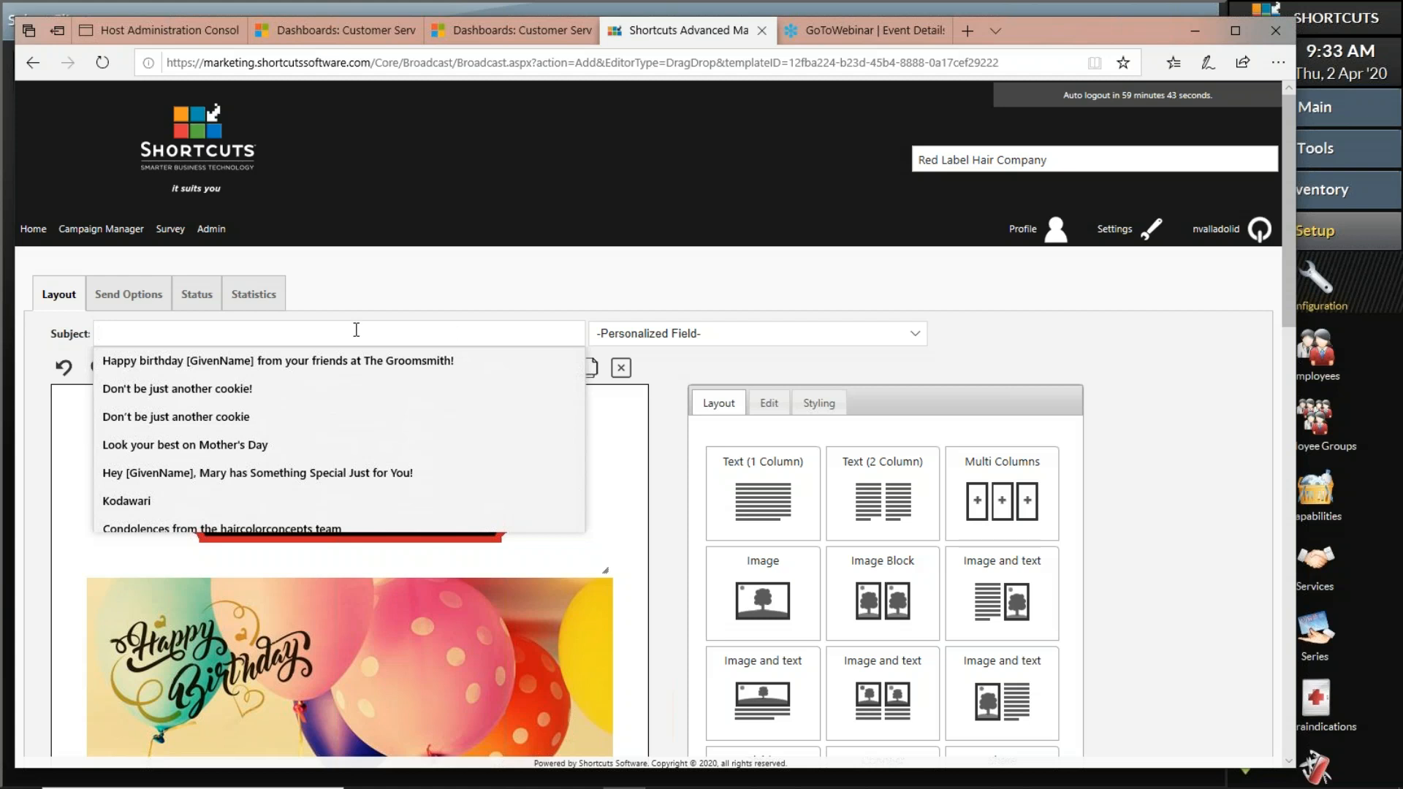
type("Happy birthday")
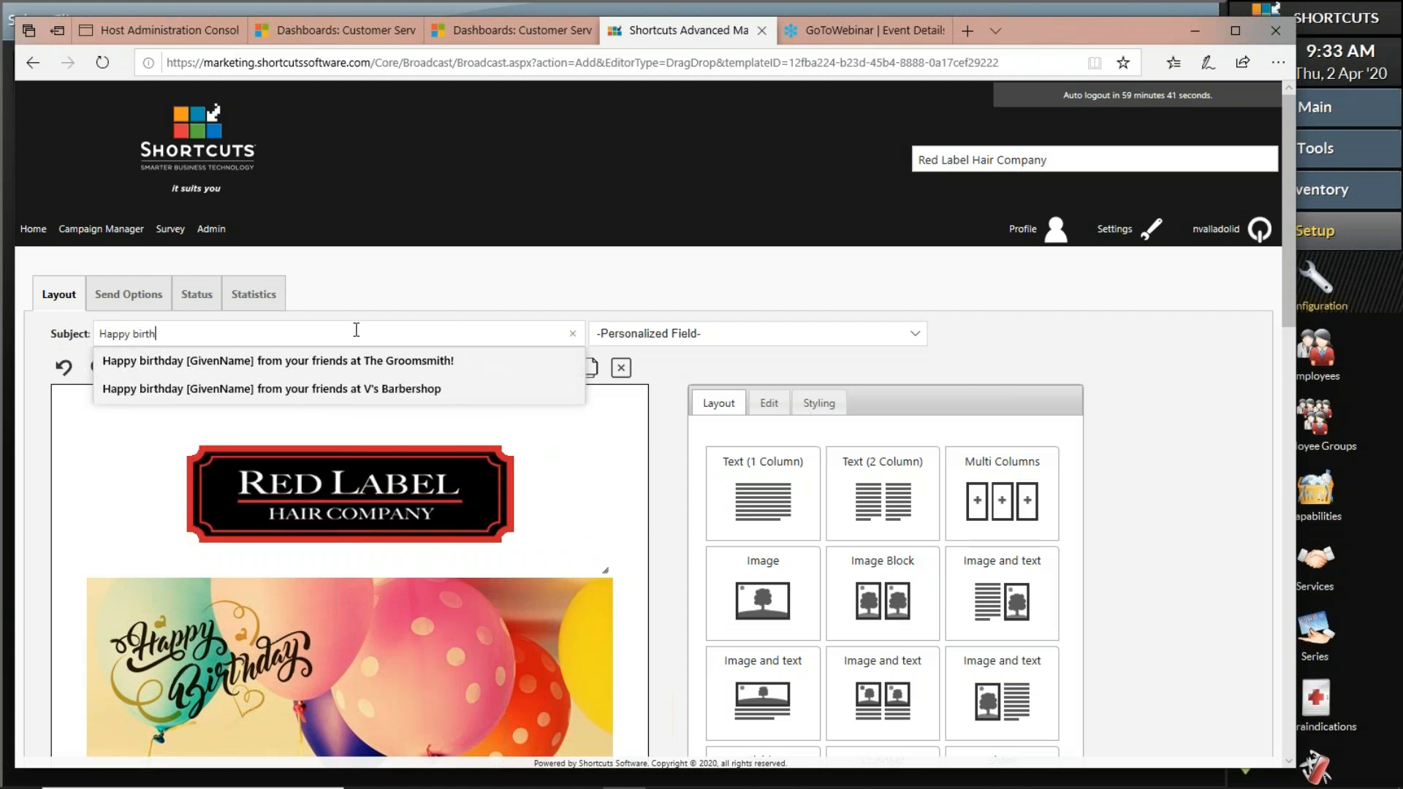
left_click(809, 333)
left_click(805, 362)
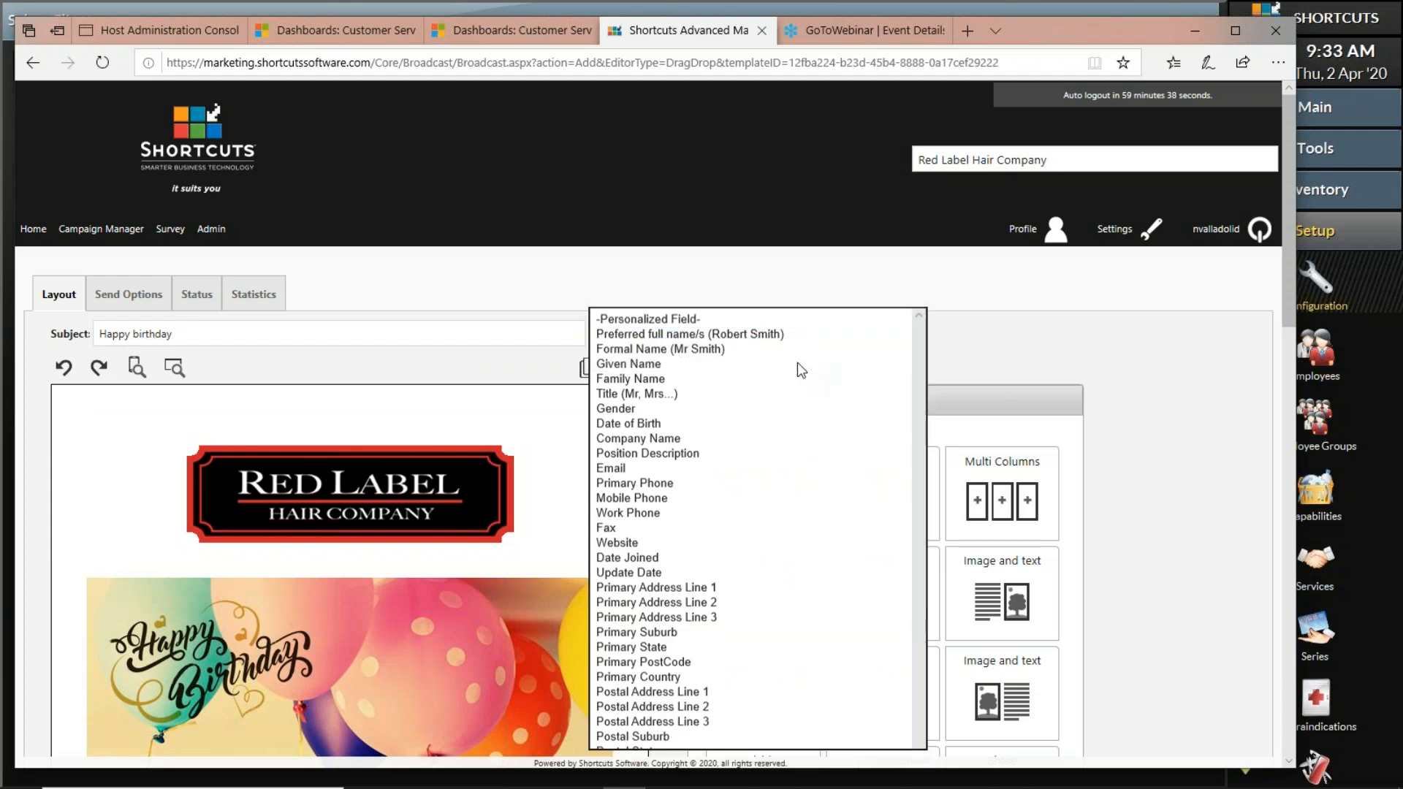
type("from your friends at Red Label Hair Company")
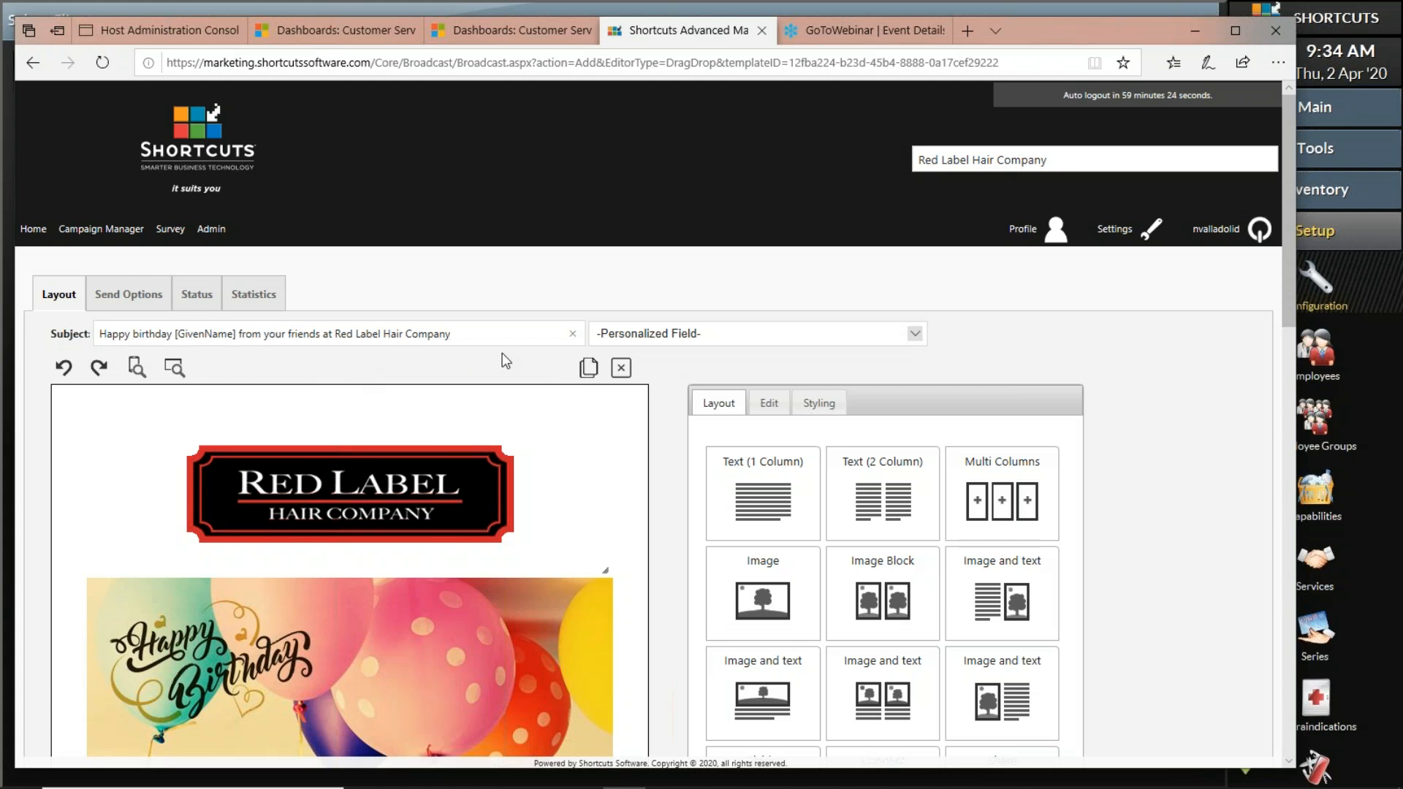
Examine the image settings of the Book Online graphic, the company logo and the birthday balloon banner
scroll(531, 360, "down", 4)
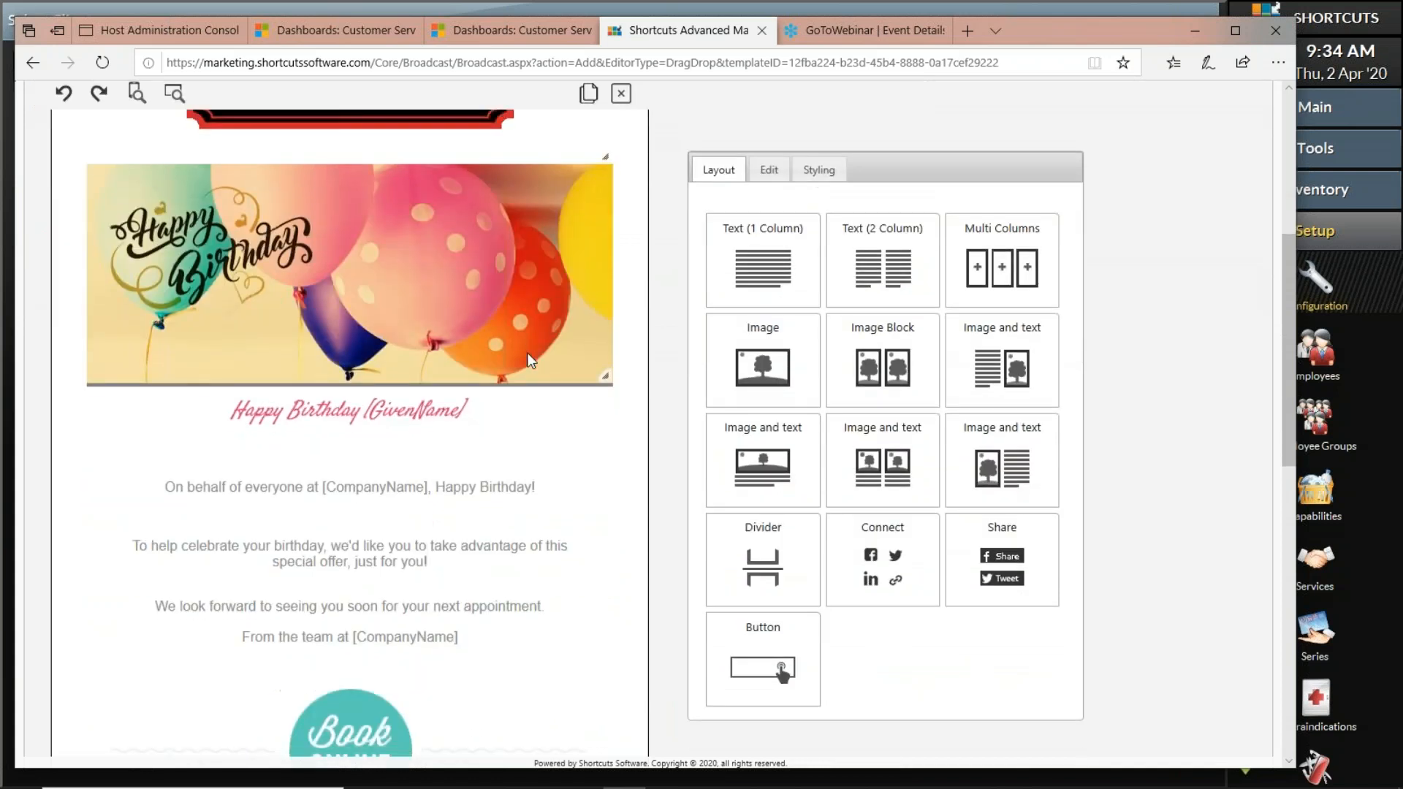
scroll(527, 352, "down", 6)
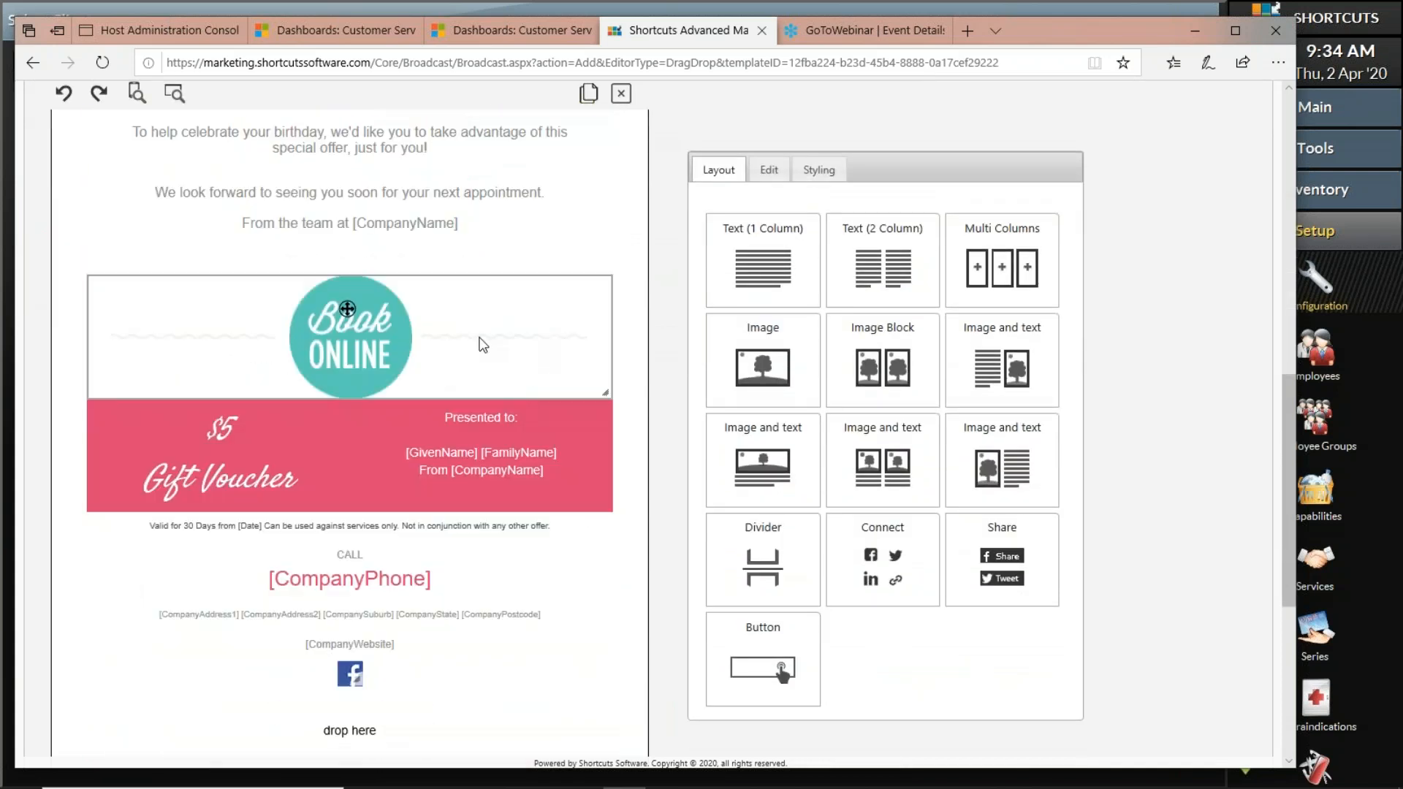
left_click(483, 345)
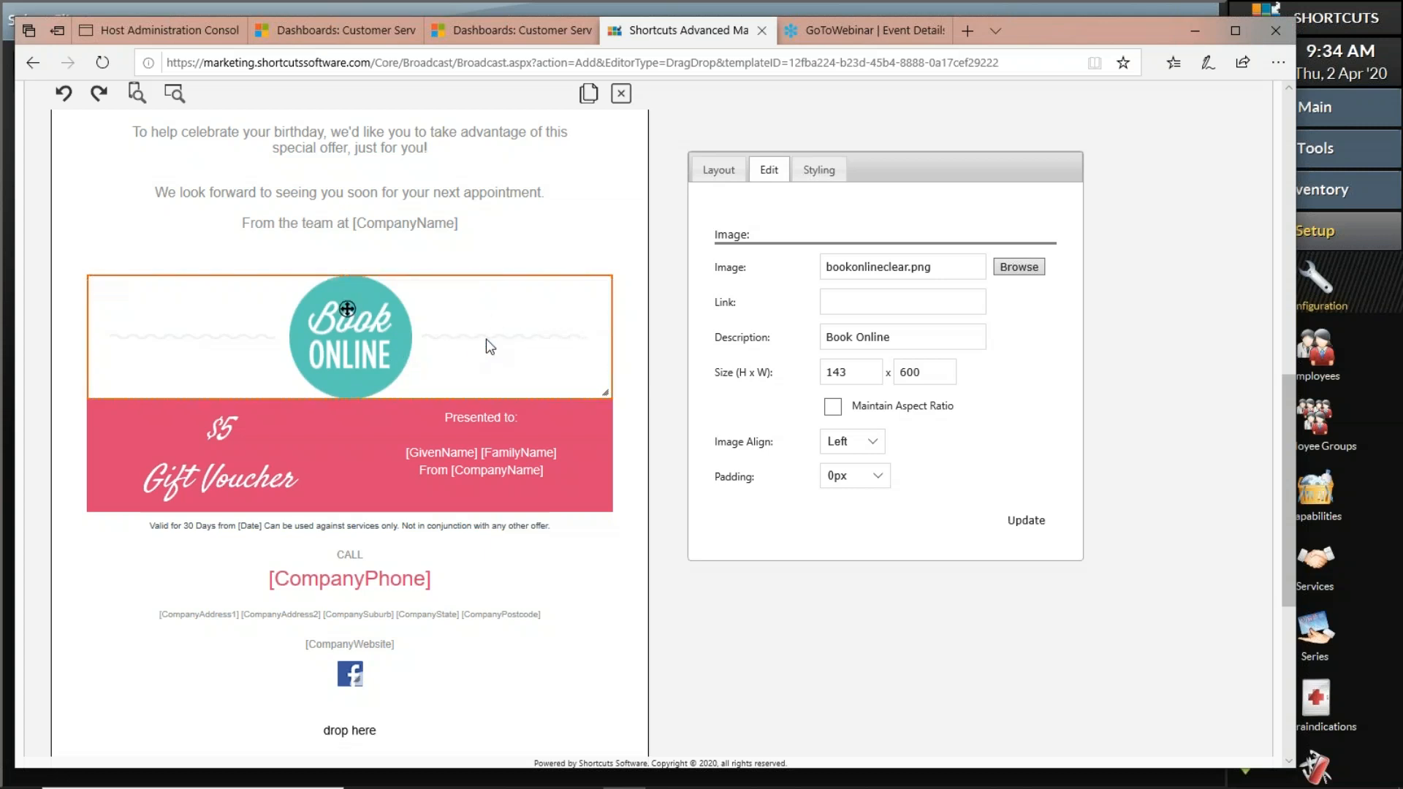
scroll(485, 339, "up", 8)
left_click(447, 284)
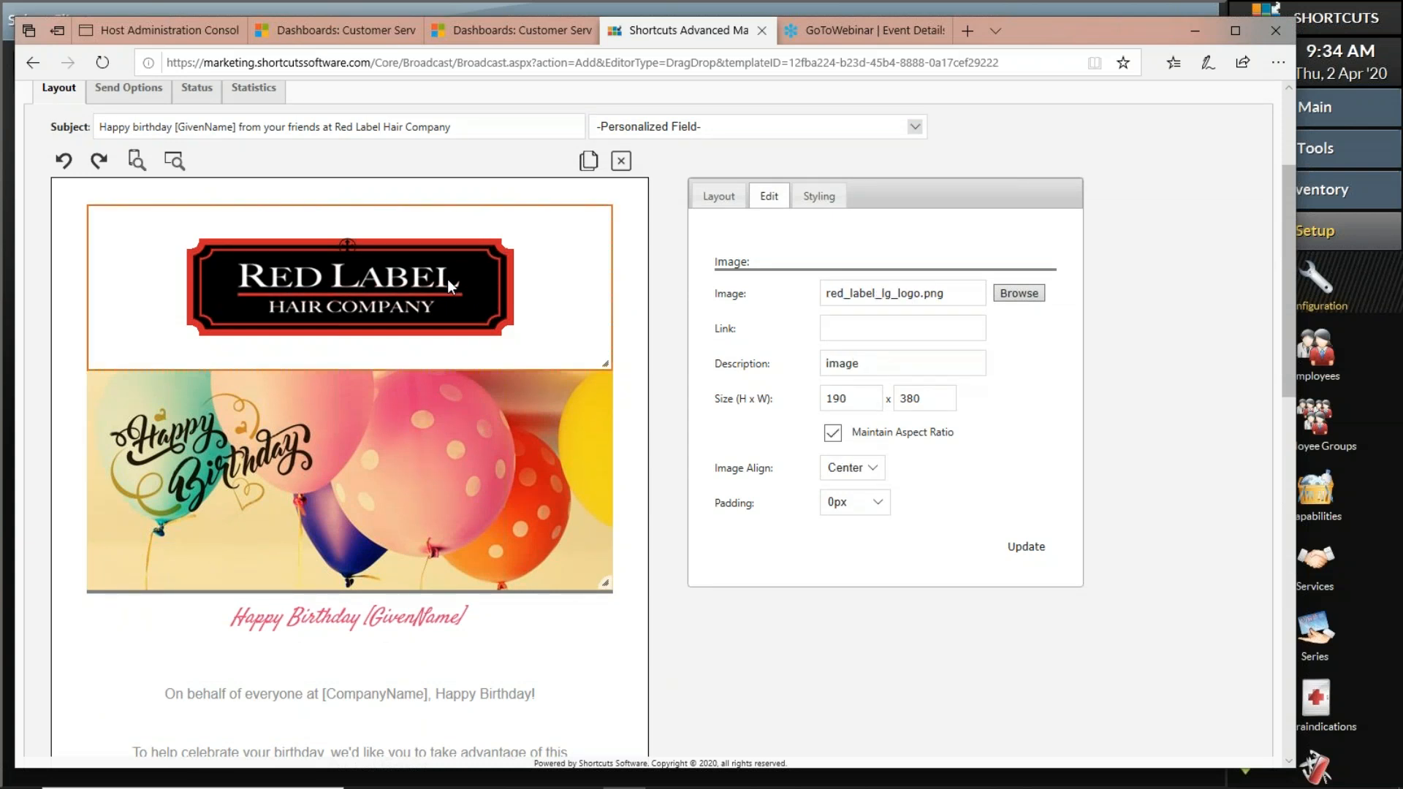
left_click(419, 431)
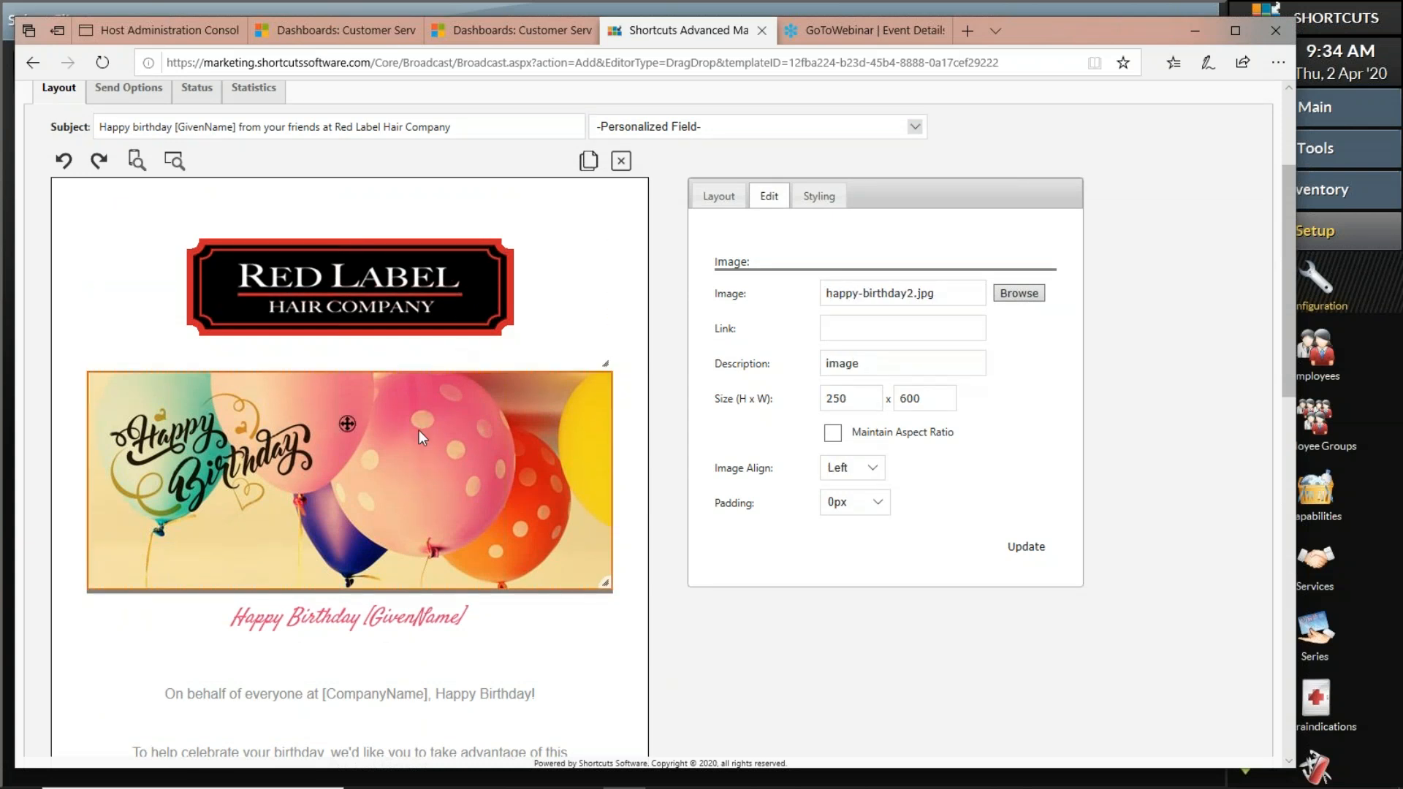
Link the Book Online image to redlabelhair.onlinebooking and update the image block
scroll(466, 435, "down", 7)
left_click(465, 448)
left_click(854, 302)
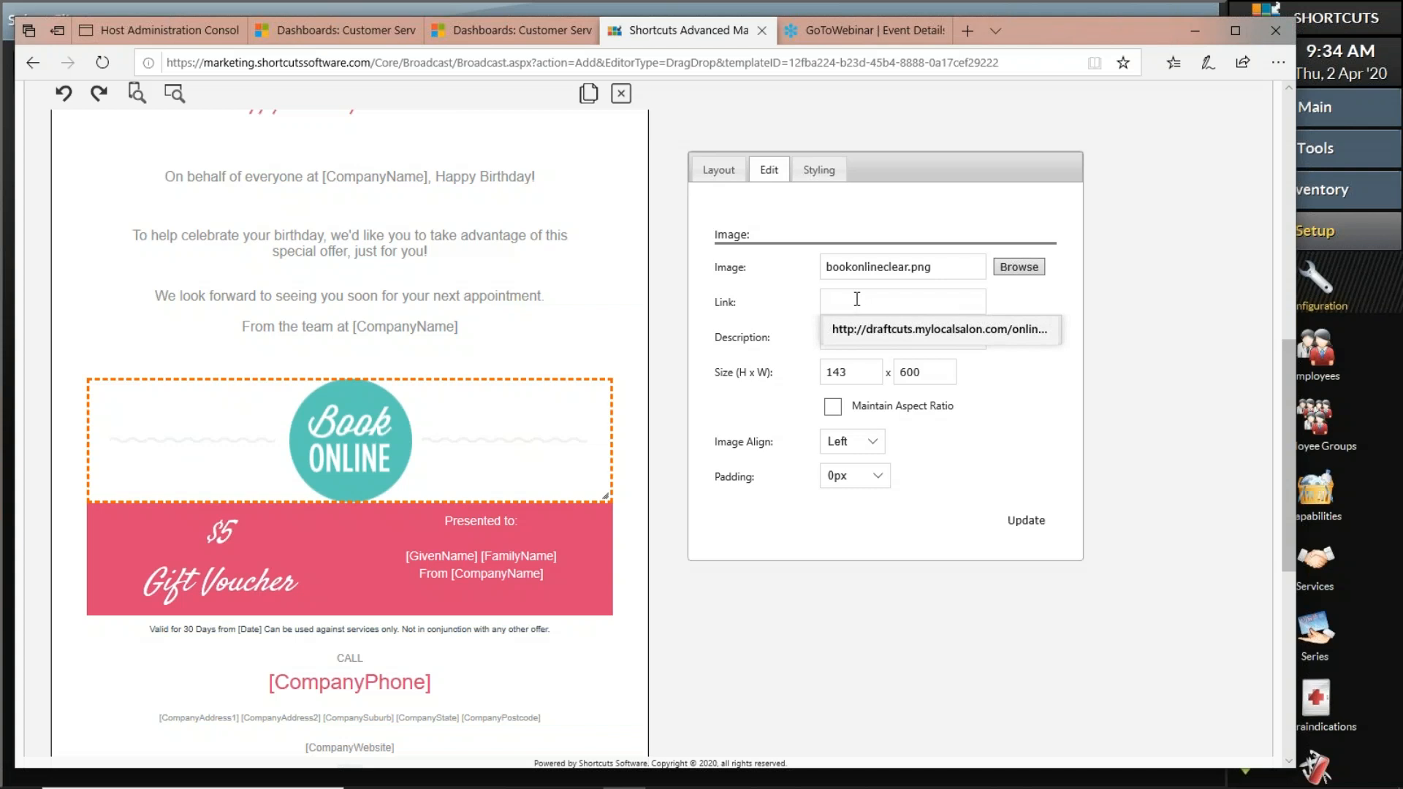
type("redlabelhai")
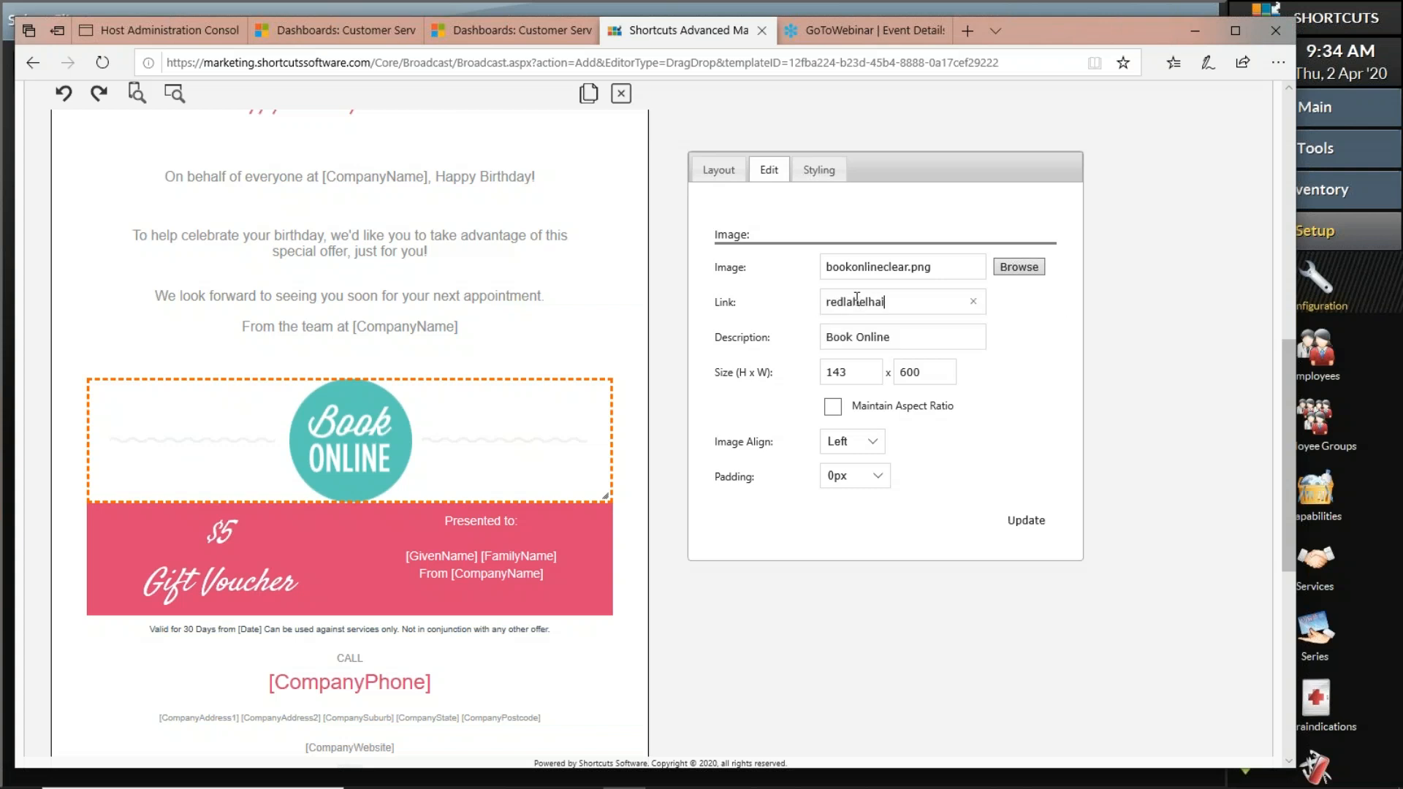
type("r.onlinebooking")
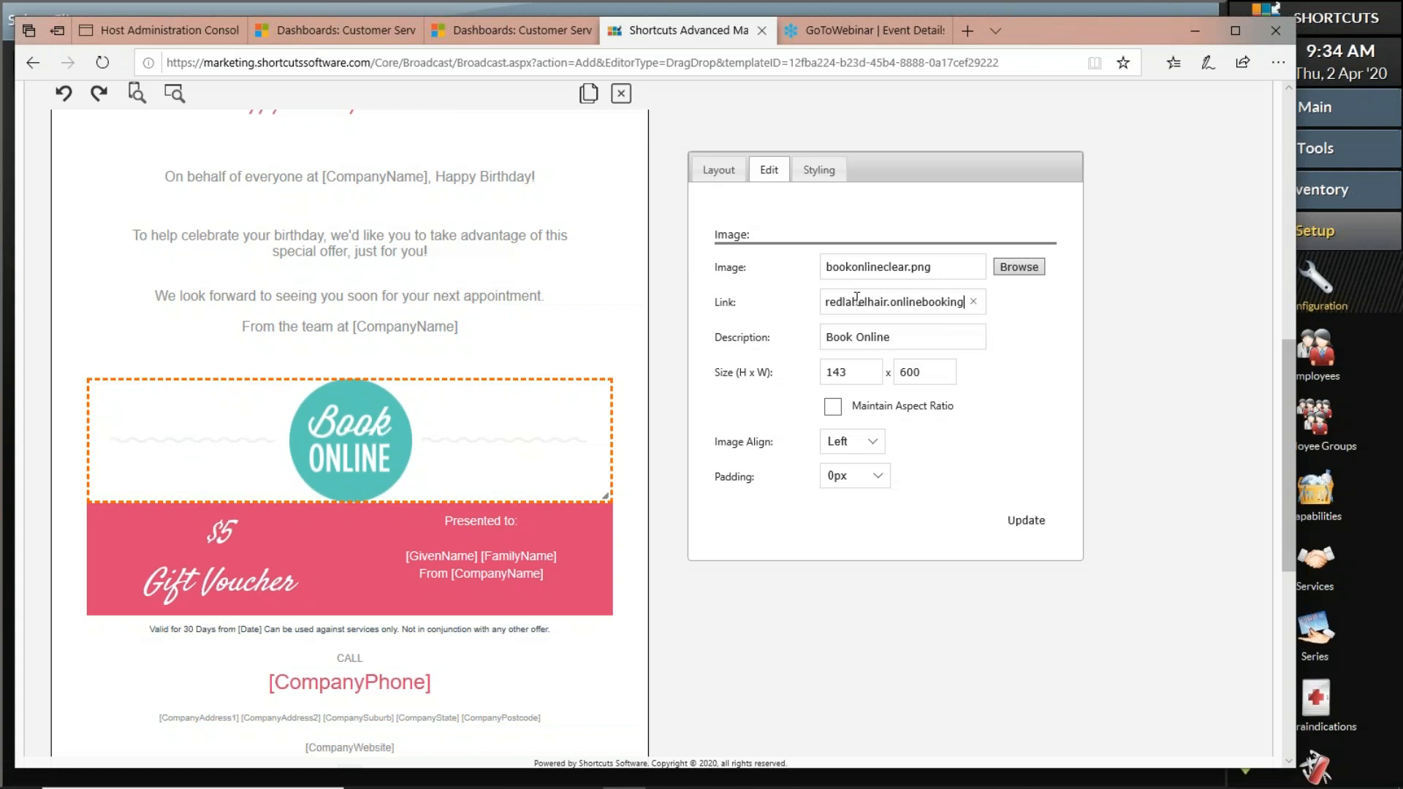
left_click(1028, 520)
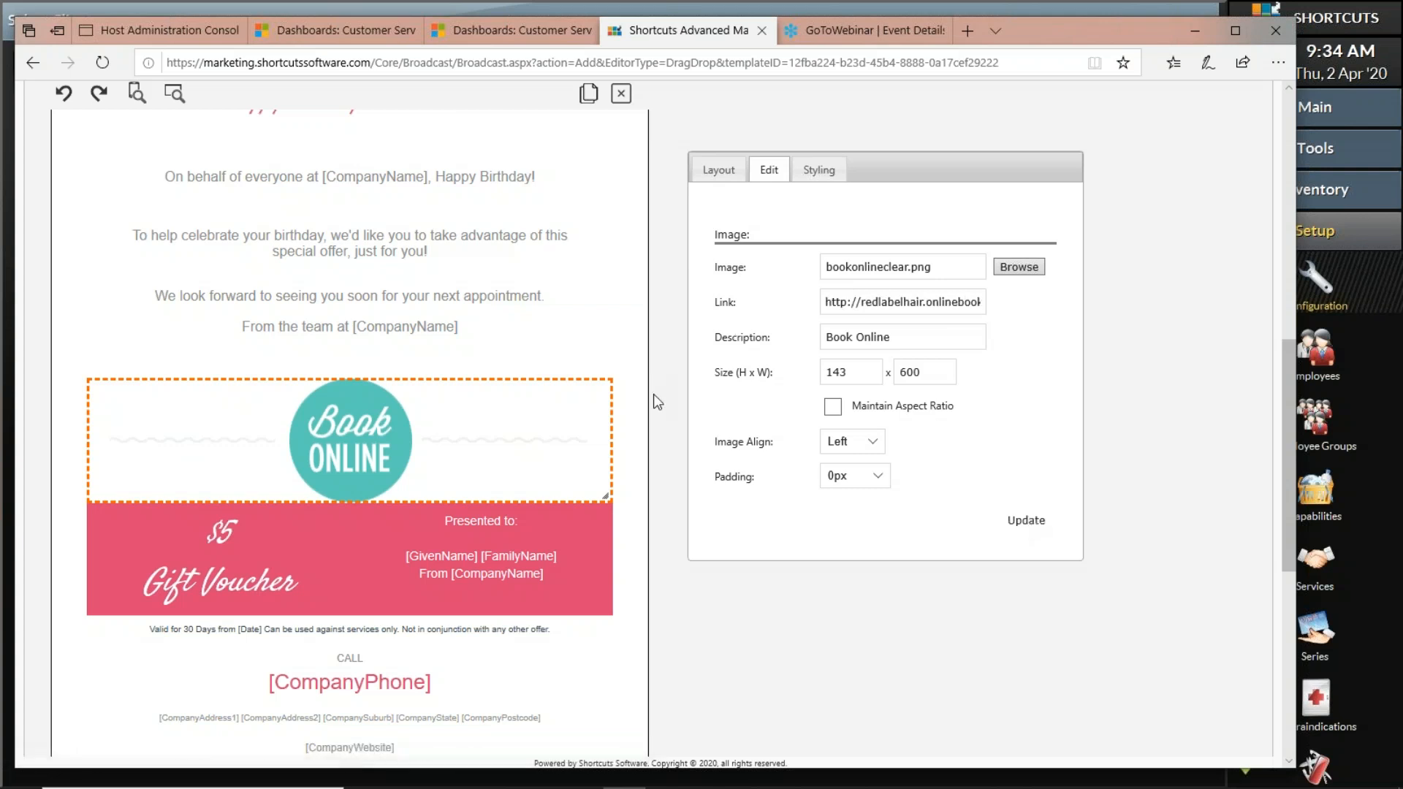
Save the campaign layout and continue to the send options
scroll(533, 438, "down", 4)
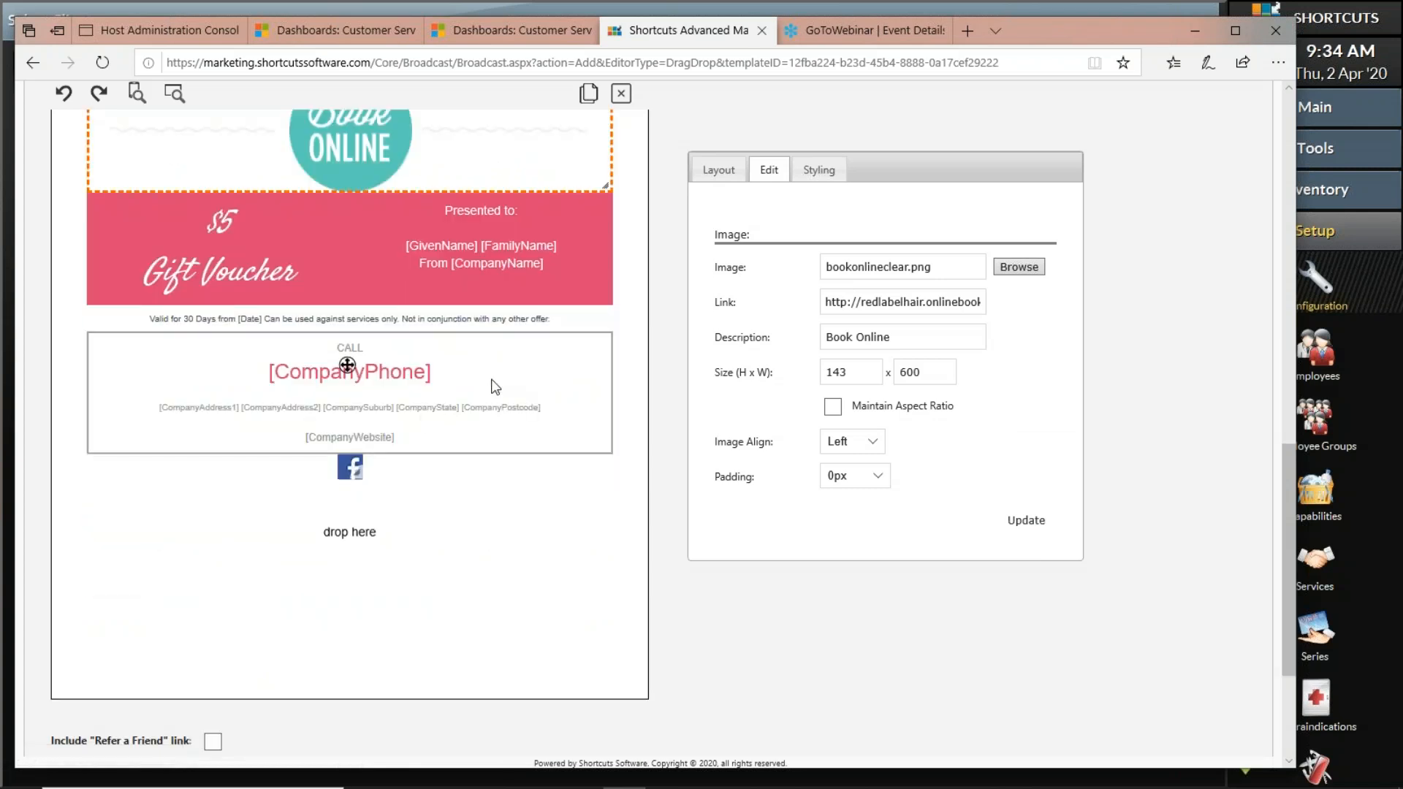
scroll(481, 459, "down", 3)
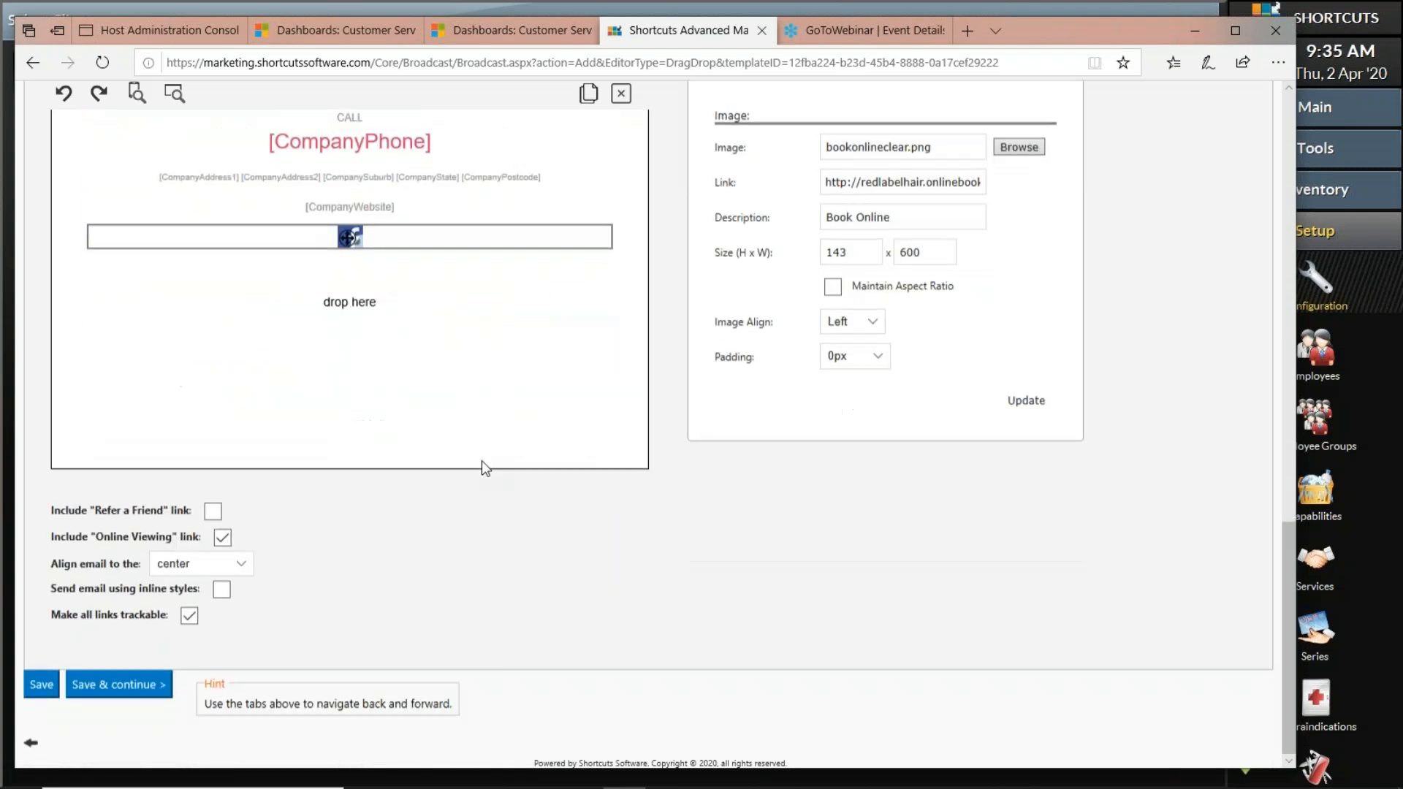
left_click(136, 687)
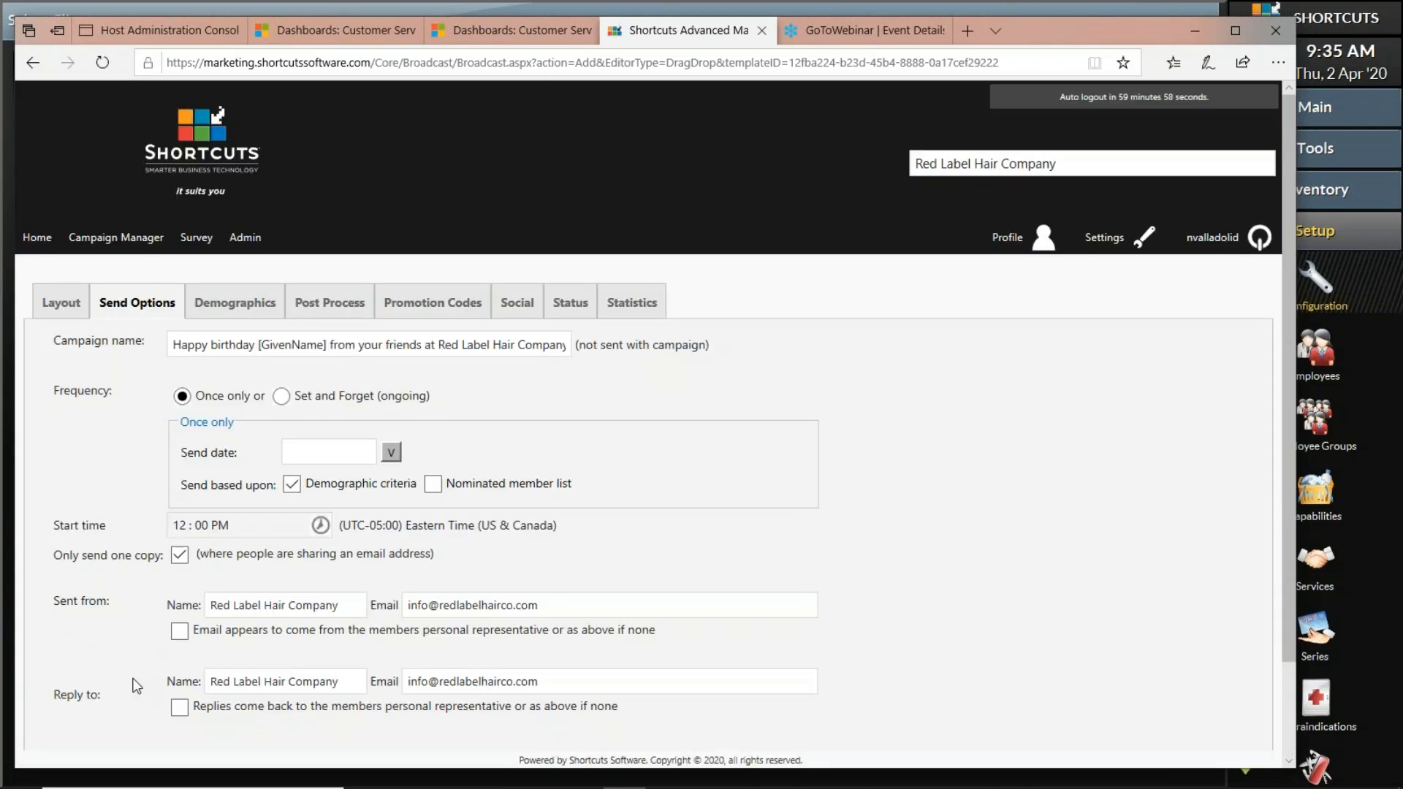
Set the campaign frequency to Set and Forget (ongoing) and base the promotion on the Date of birth event
scroll(826, 512, "down", 2)
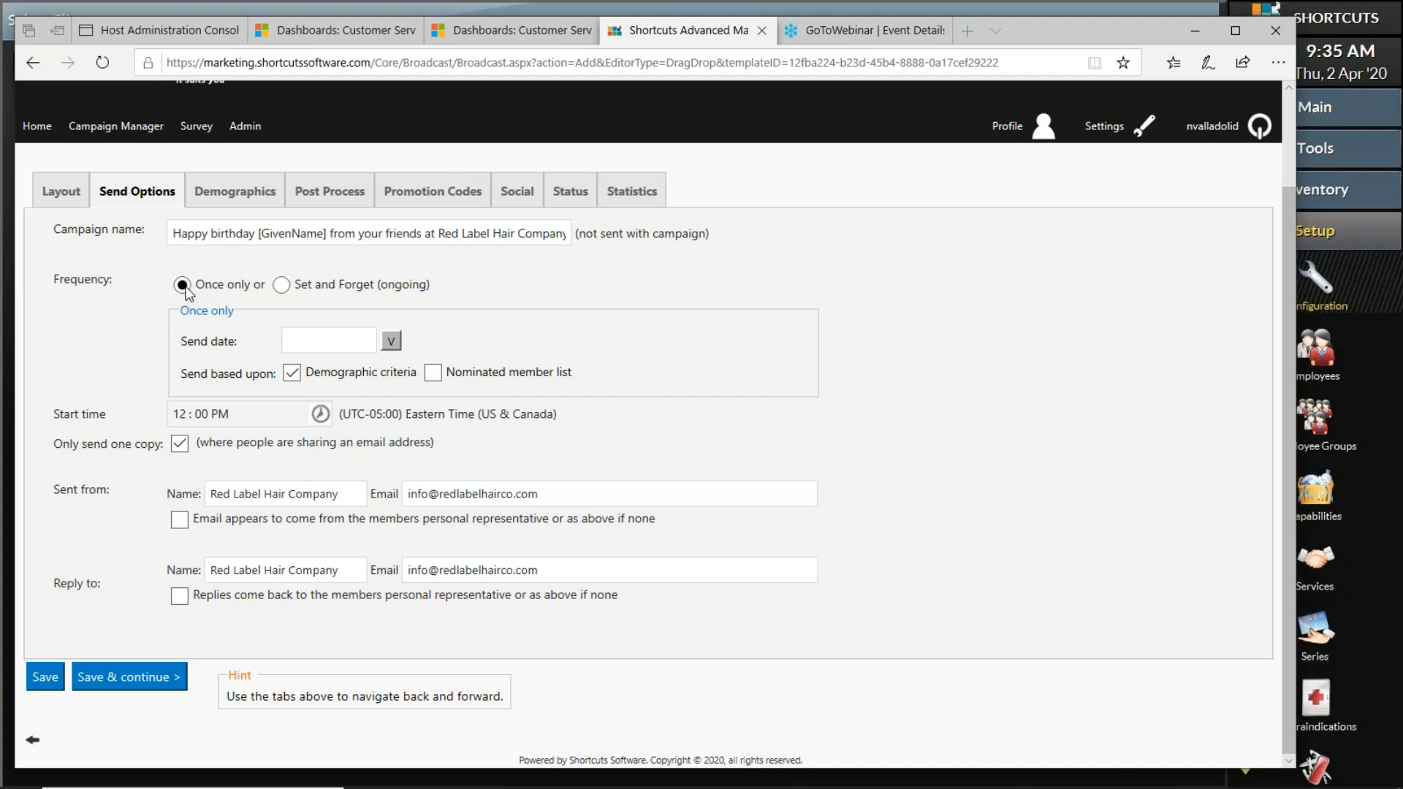
left_click(281, 285)
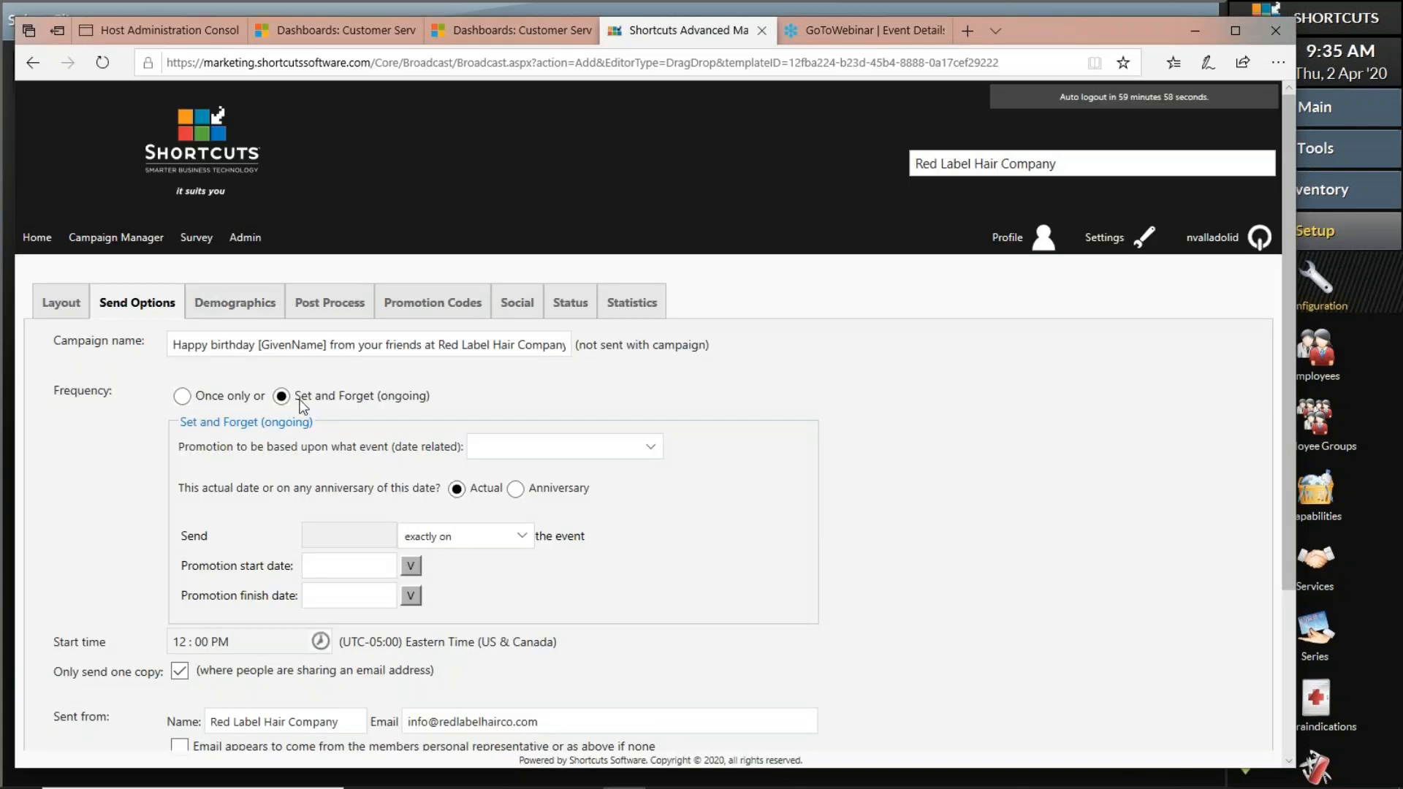
left_click_drag(393, 398, 434, 399)
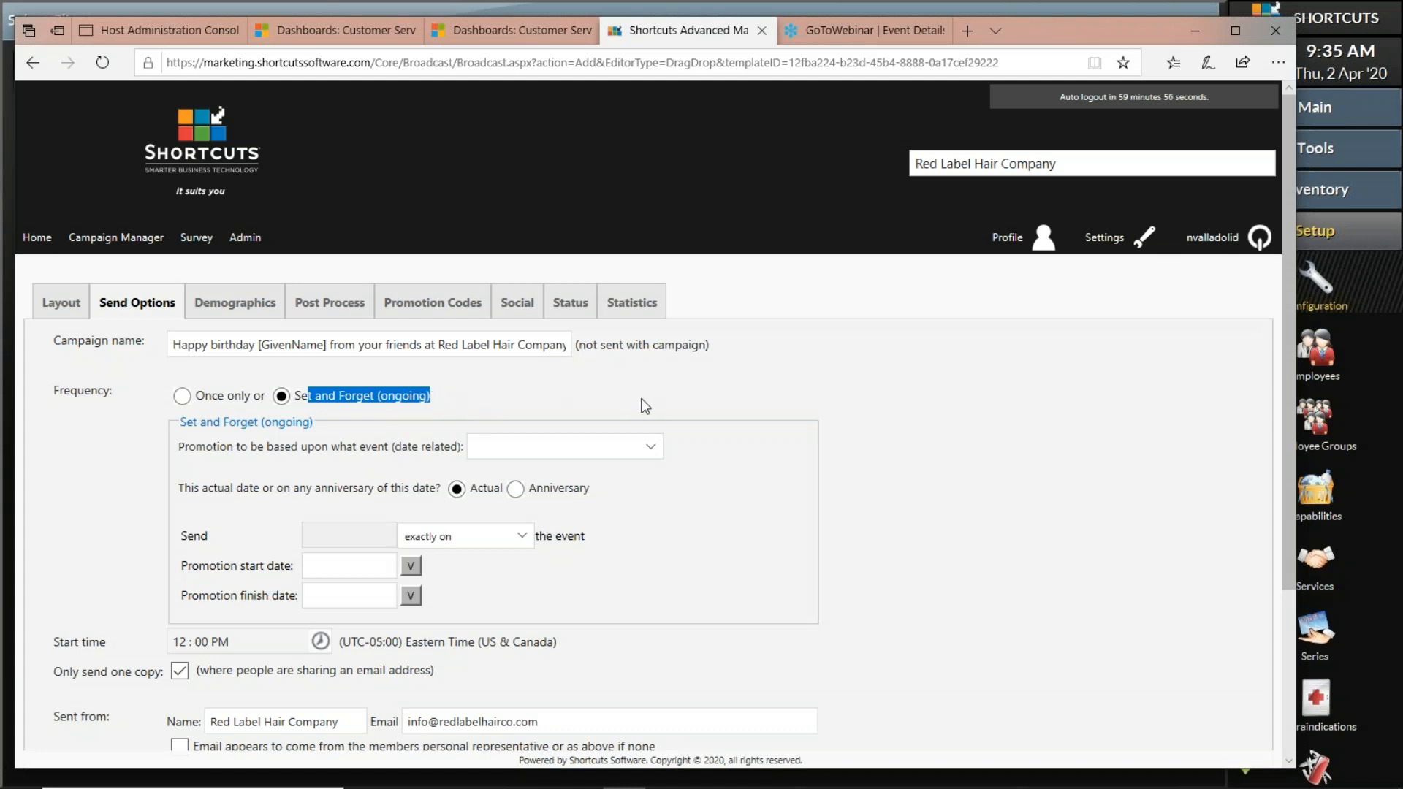
scroll(691, 392, "down", 3)
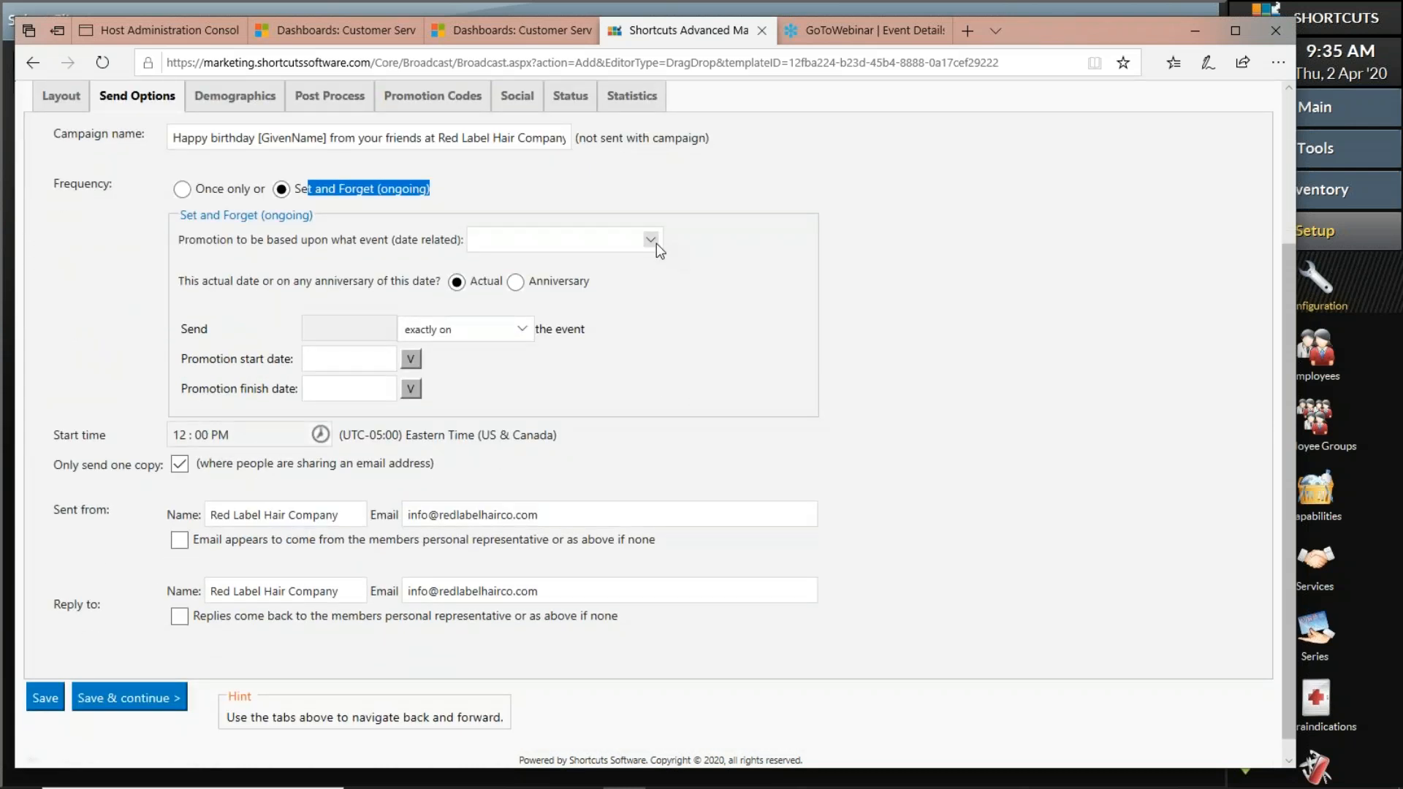
left_click(656, 243)
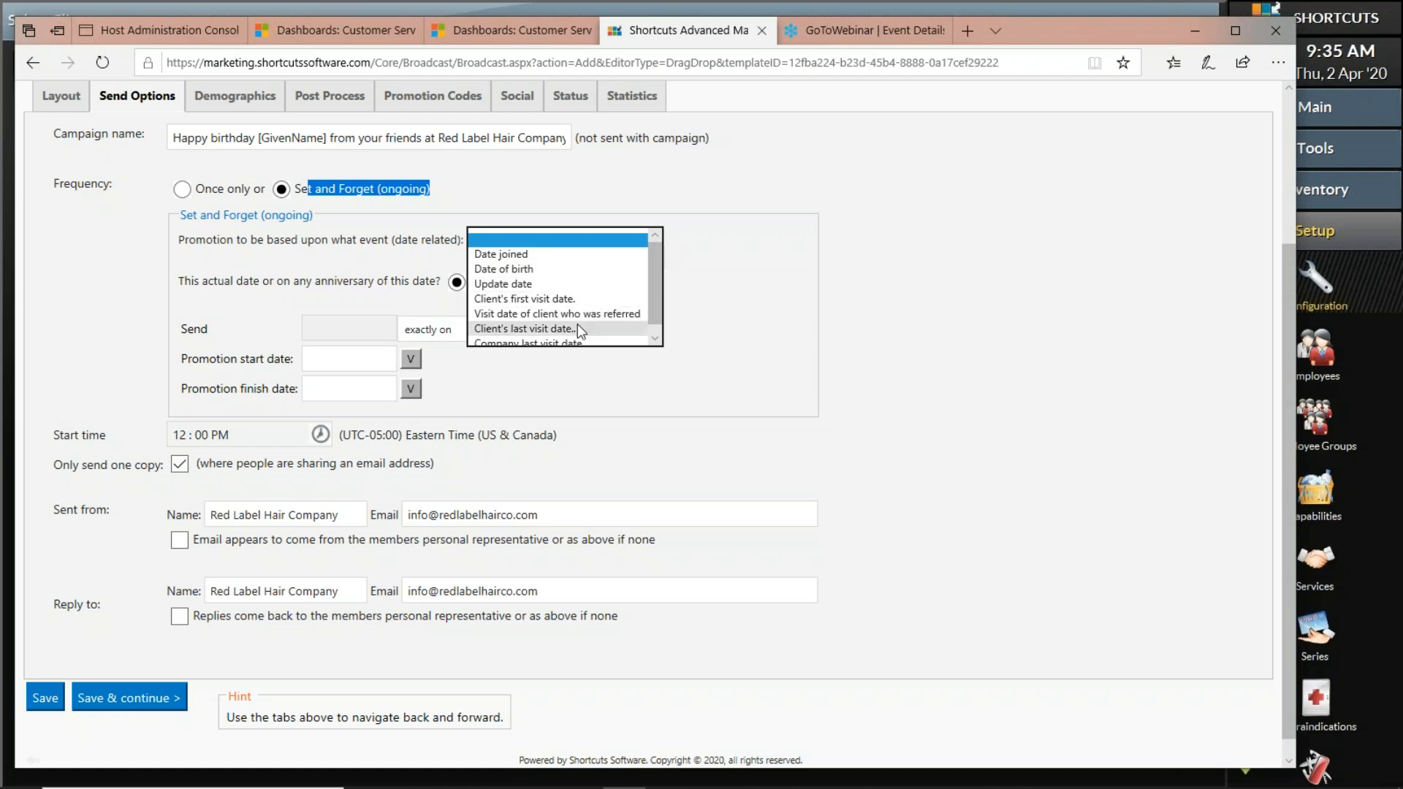
scroll(596, 336, "down", 1)
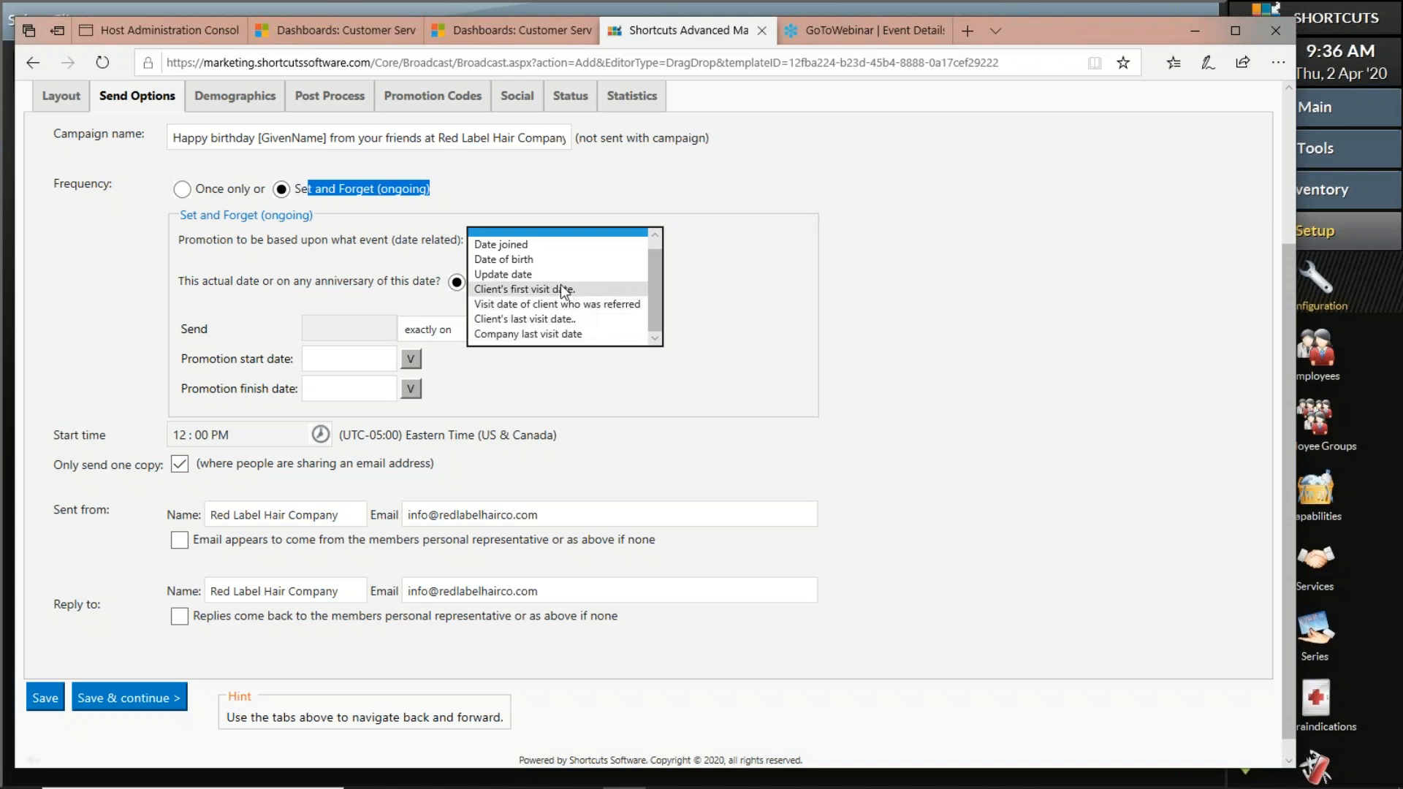
left_click(511, 256)
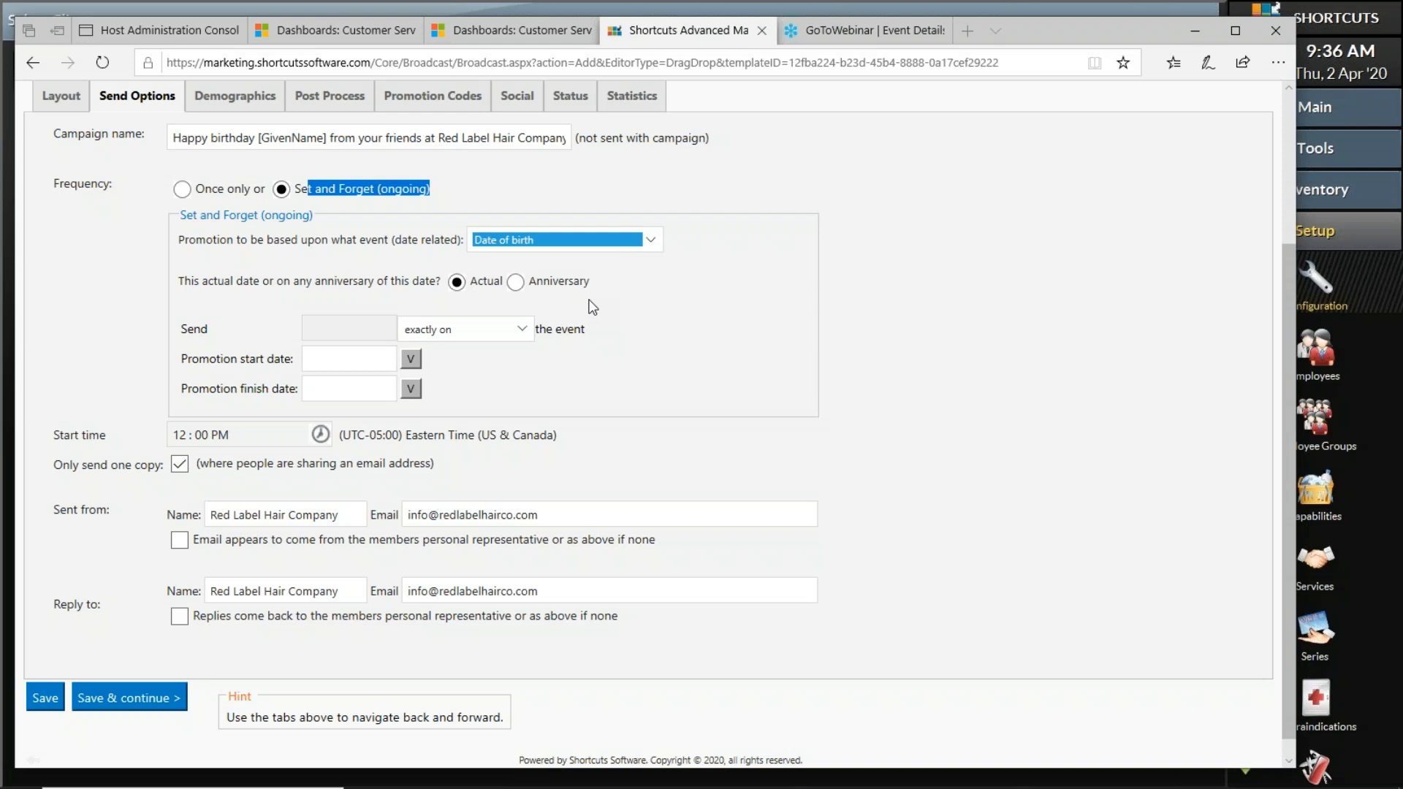
Trigger the promotion on the anniversary of the date and send it 1 week before the event
left_click(516, 282)
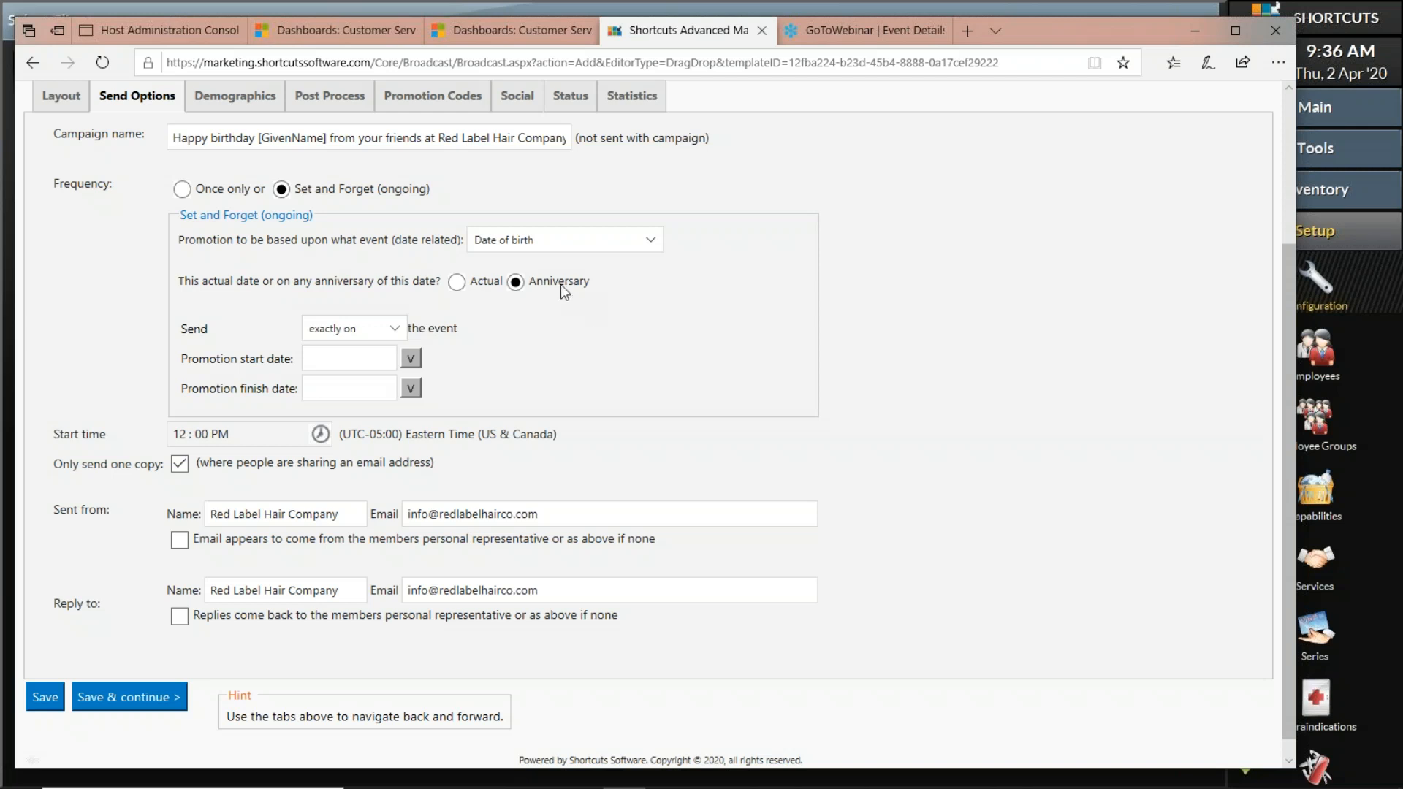
left_click(401, 327)
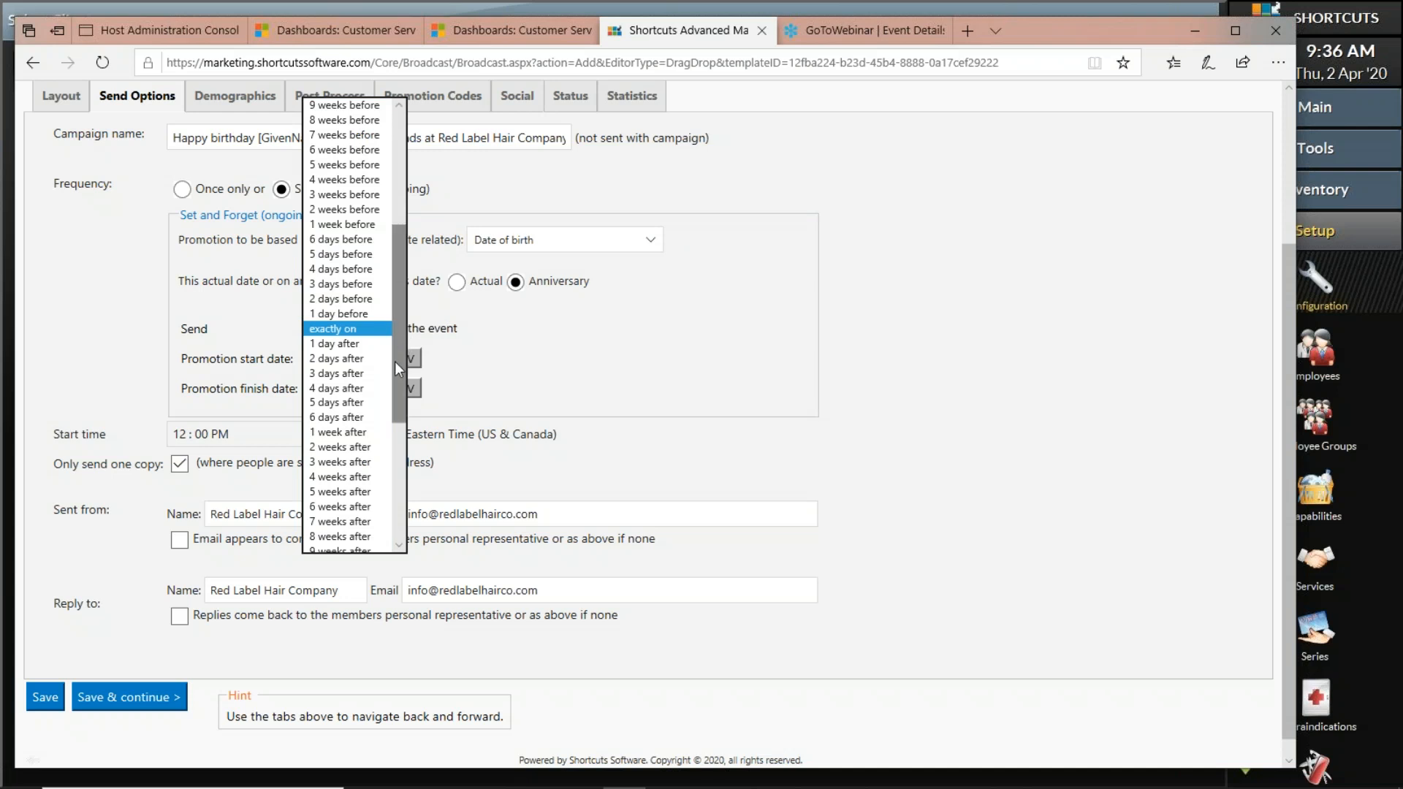
left_click(356, 223)
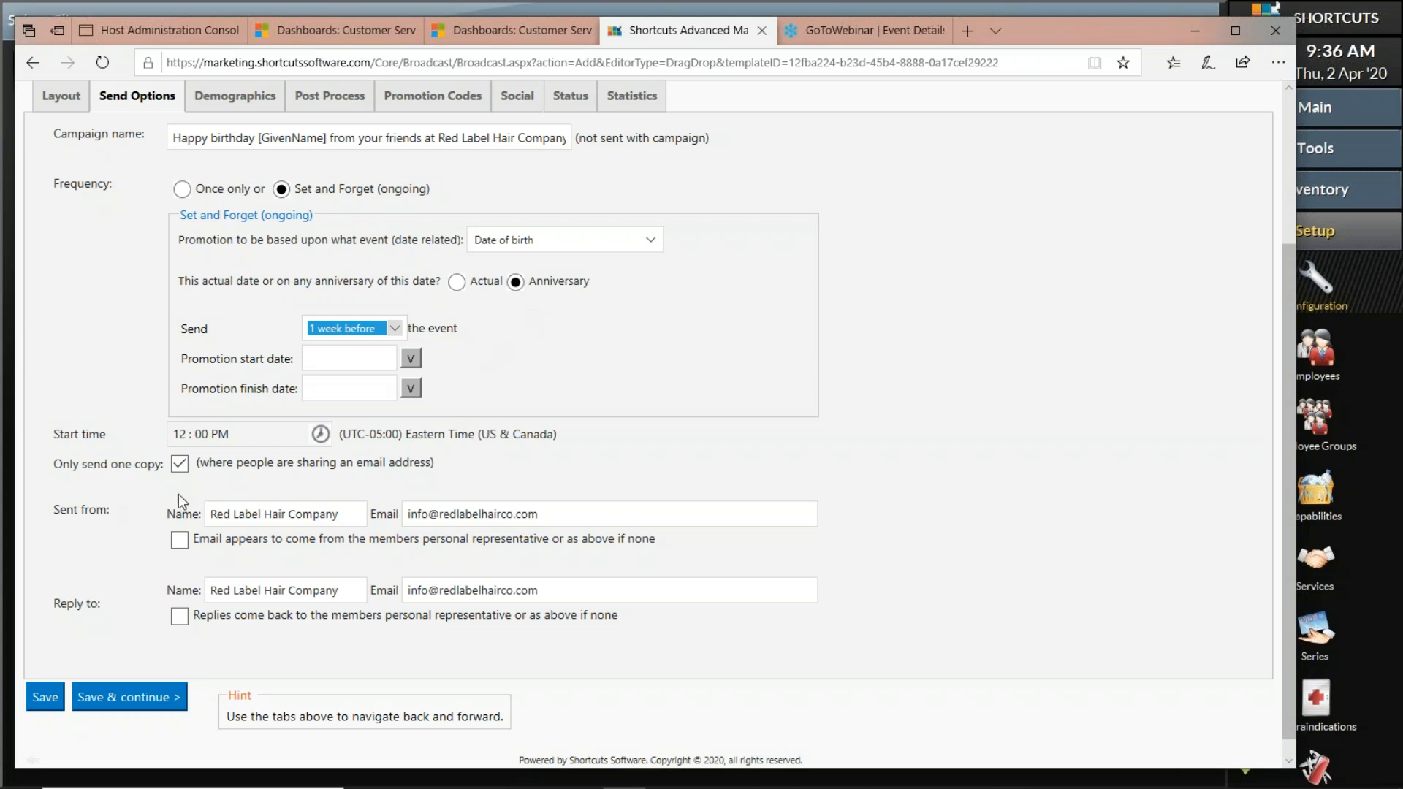
Set the promotion start date to 01/May/2020 and the finish date to 01/Jan/2024
left_click(411, 358)
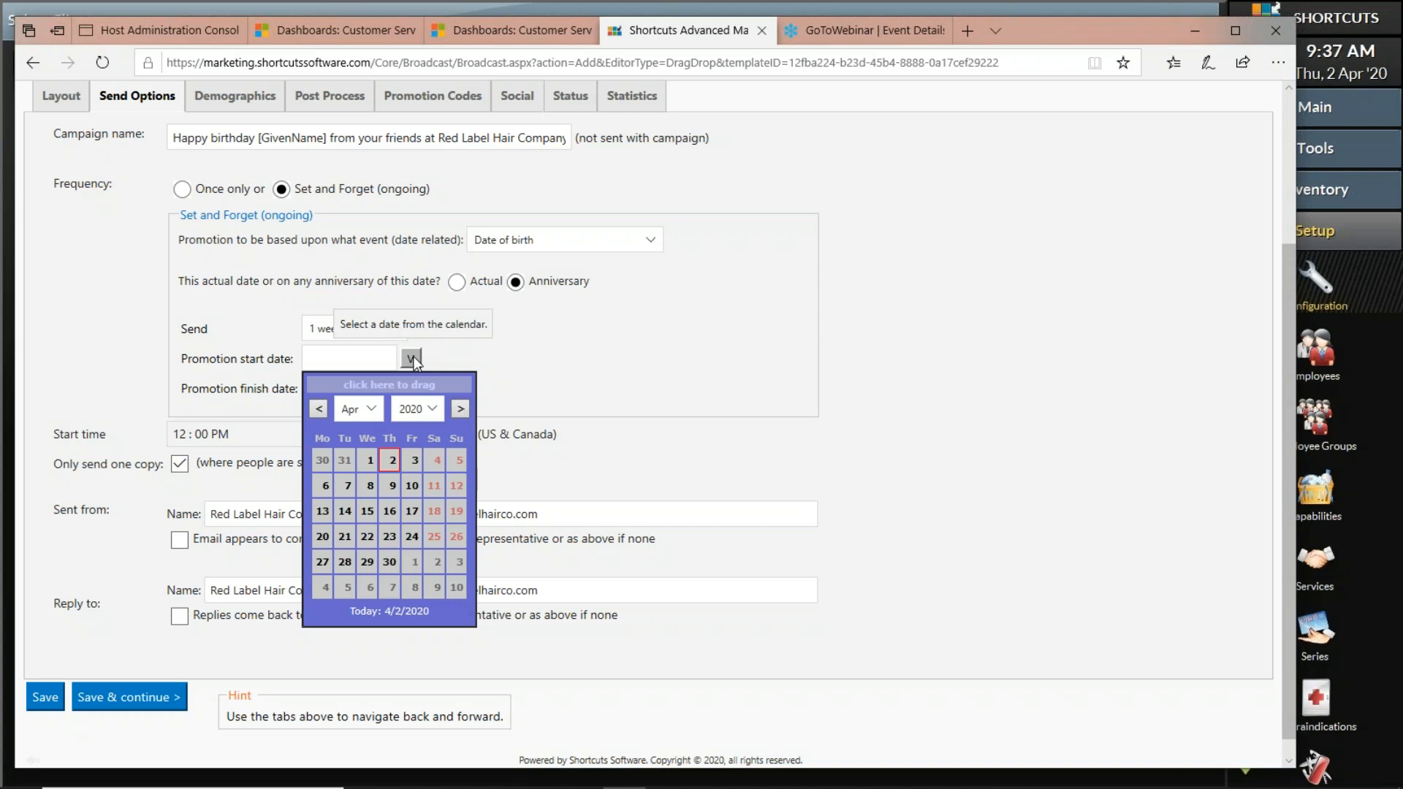
left_click(415, 563)
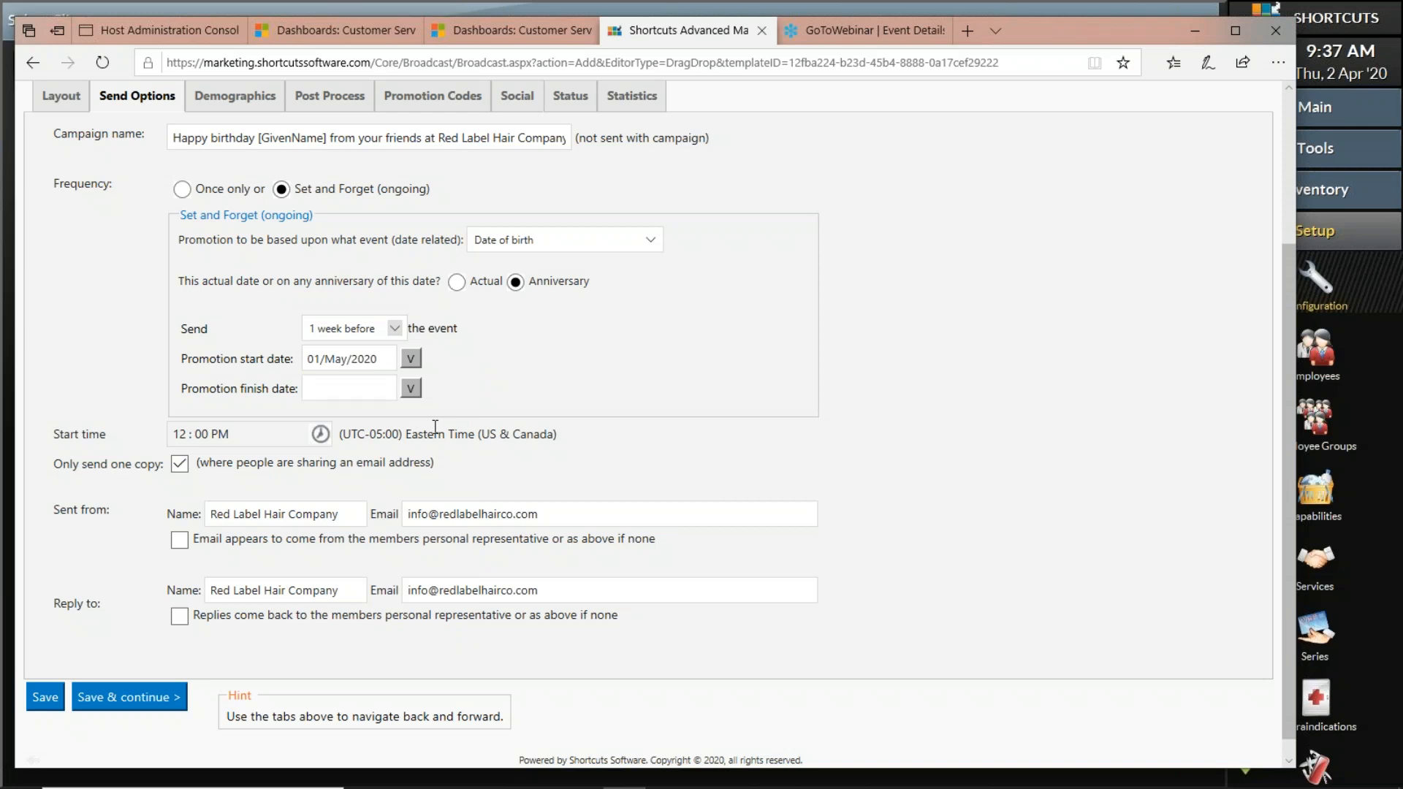
left_click(415, 392)
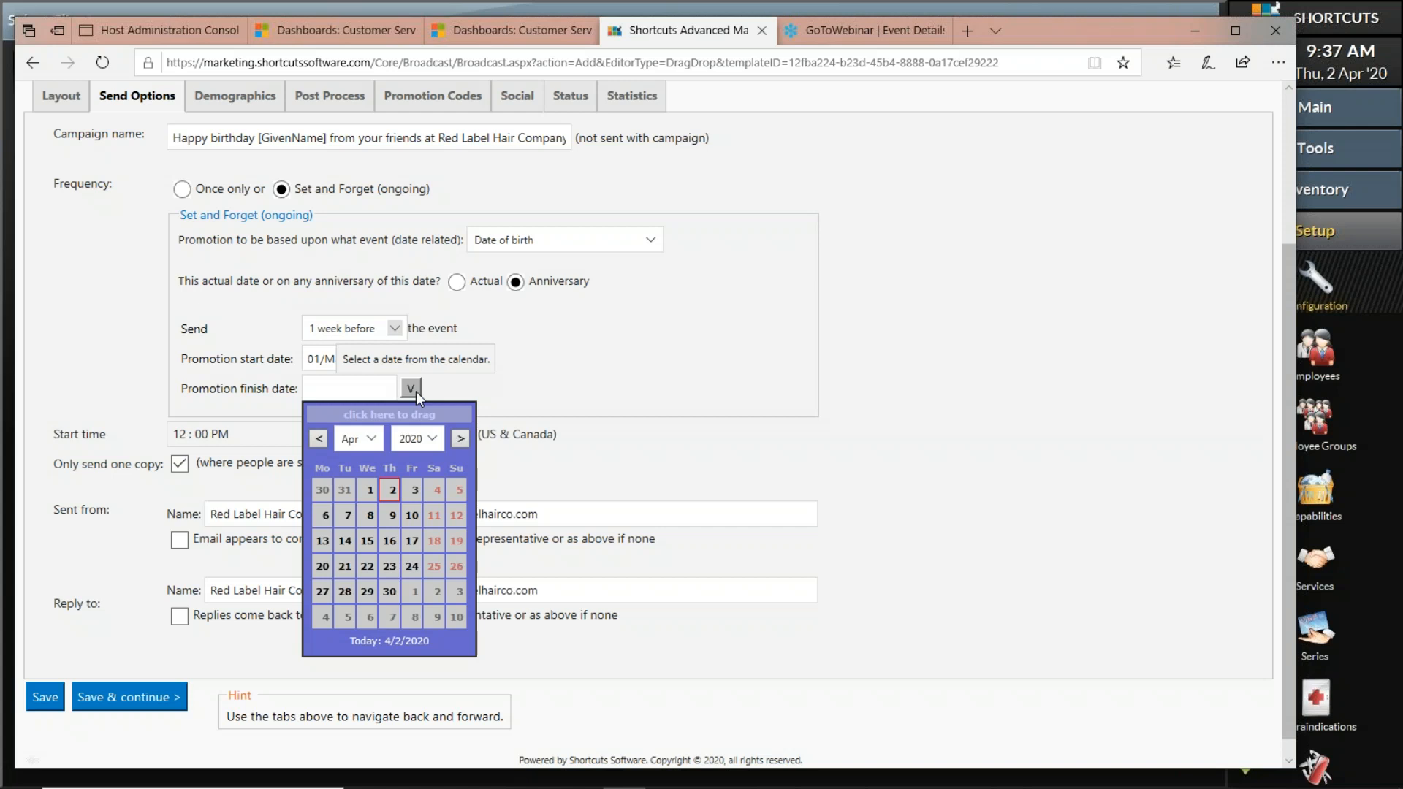
left_click(436, 442)
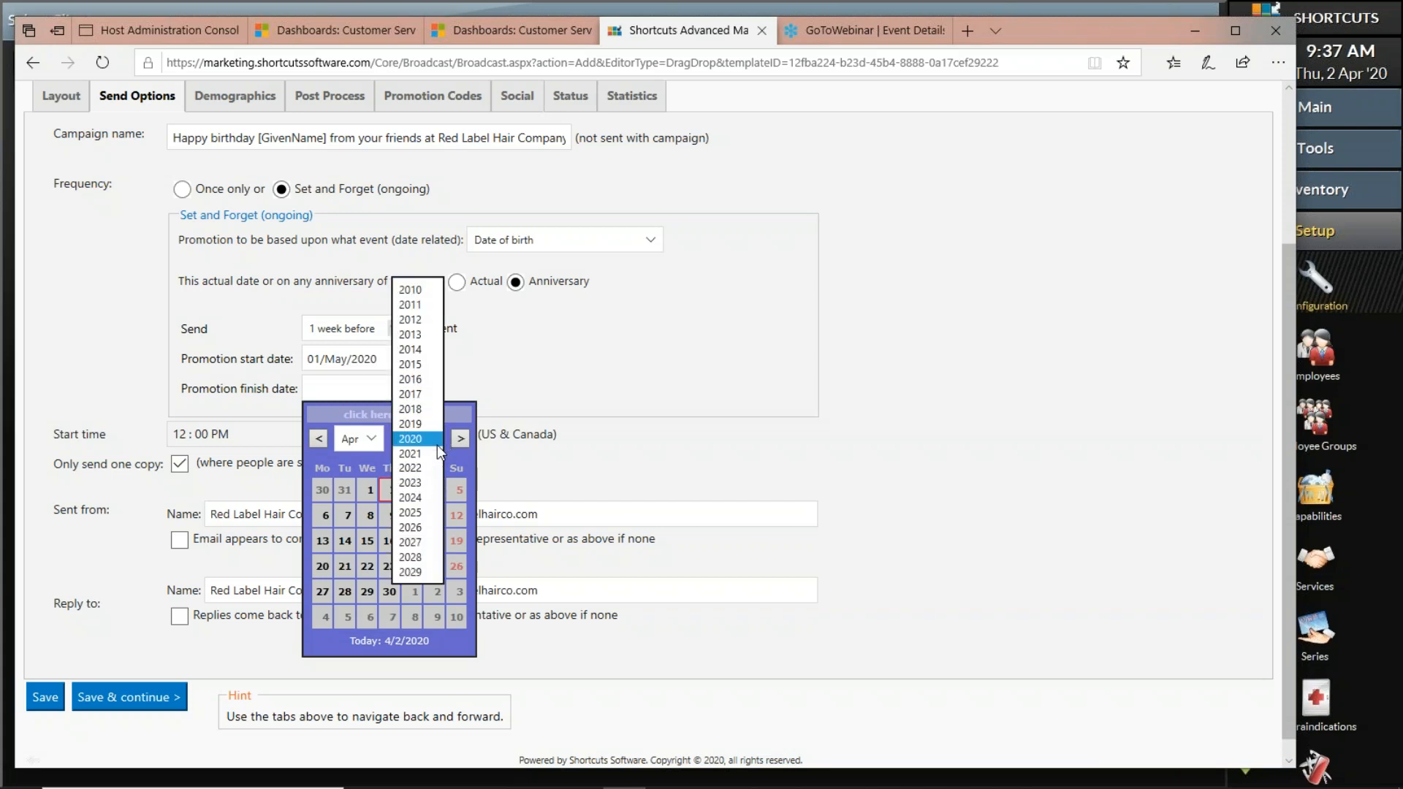
left_click(424, 497)
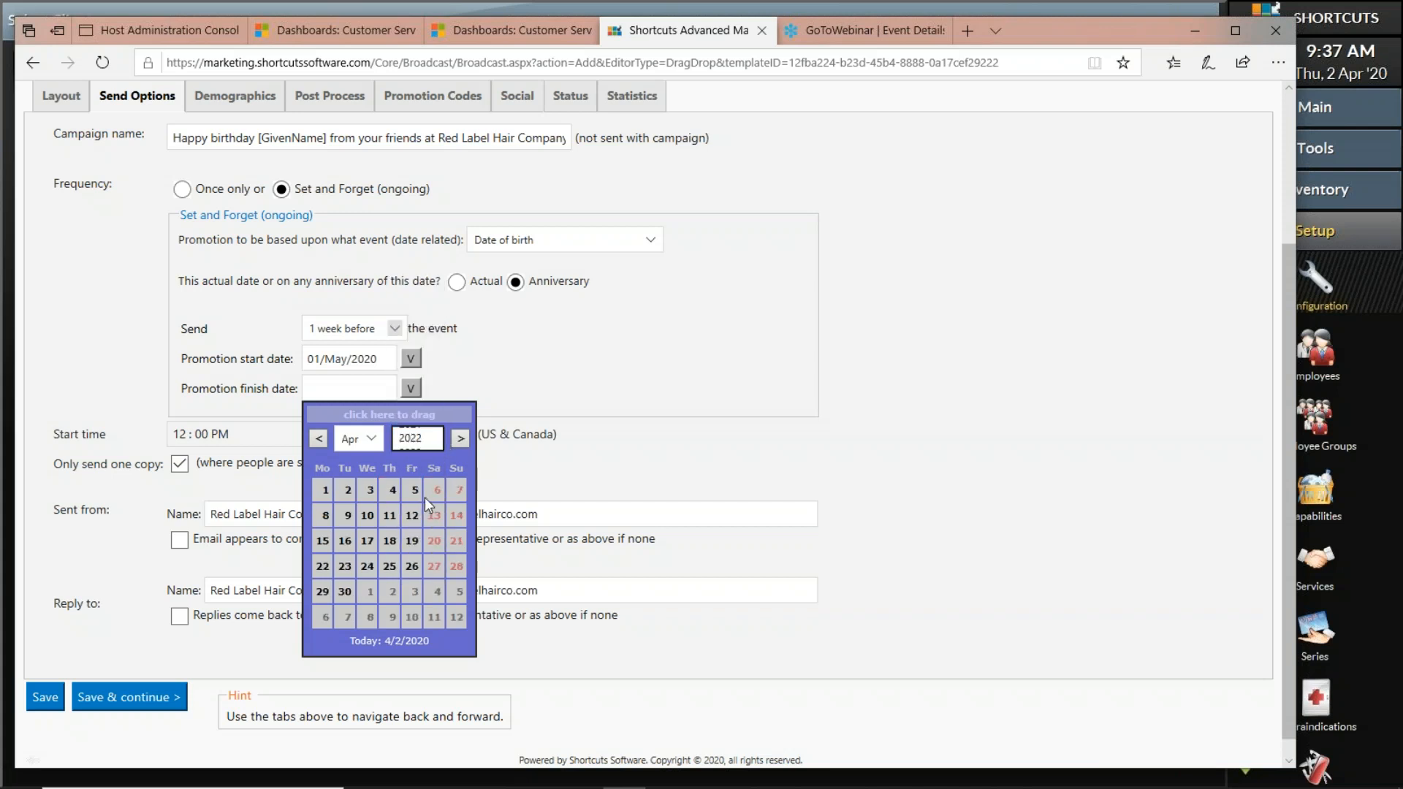
left_click(379, 437)
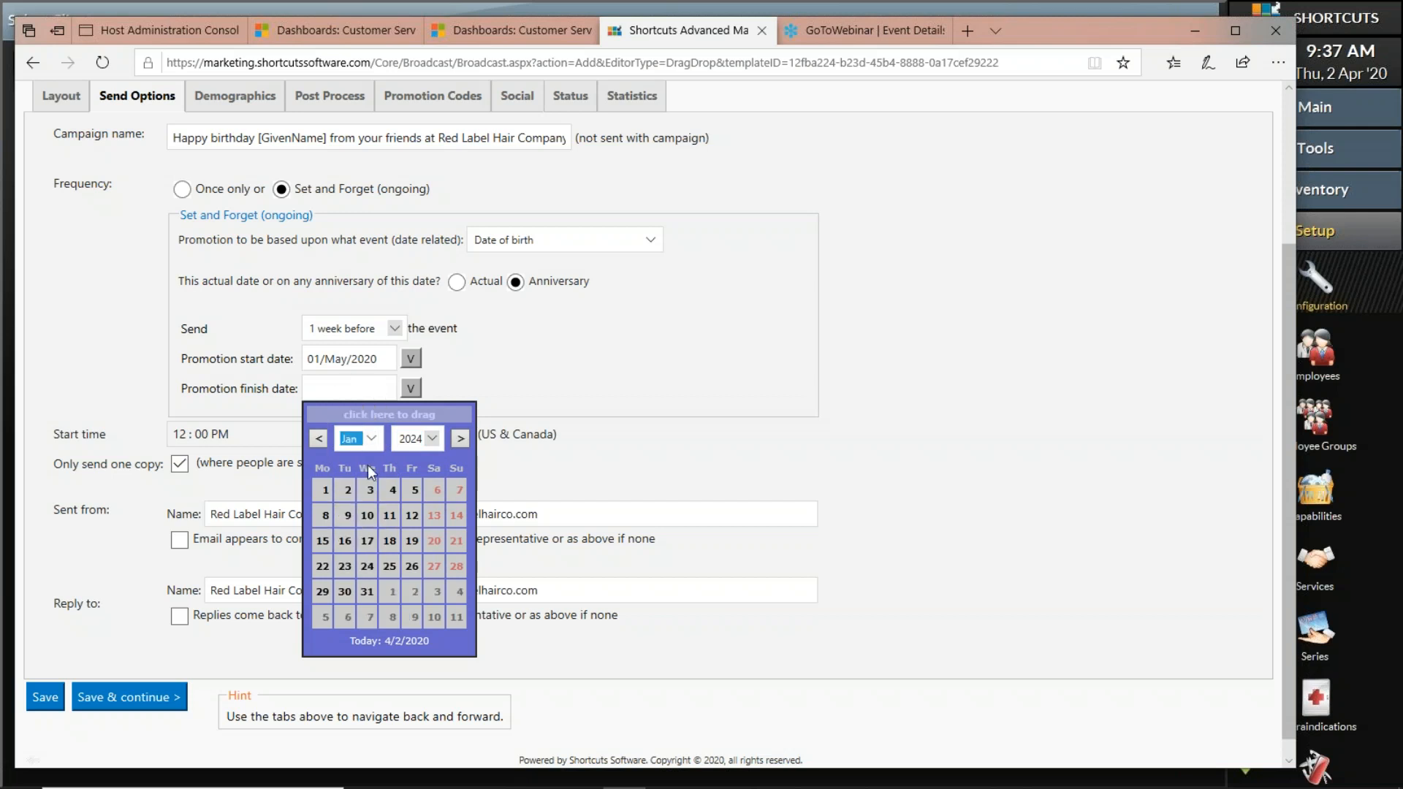
left_click(334, 488)
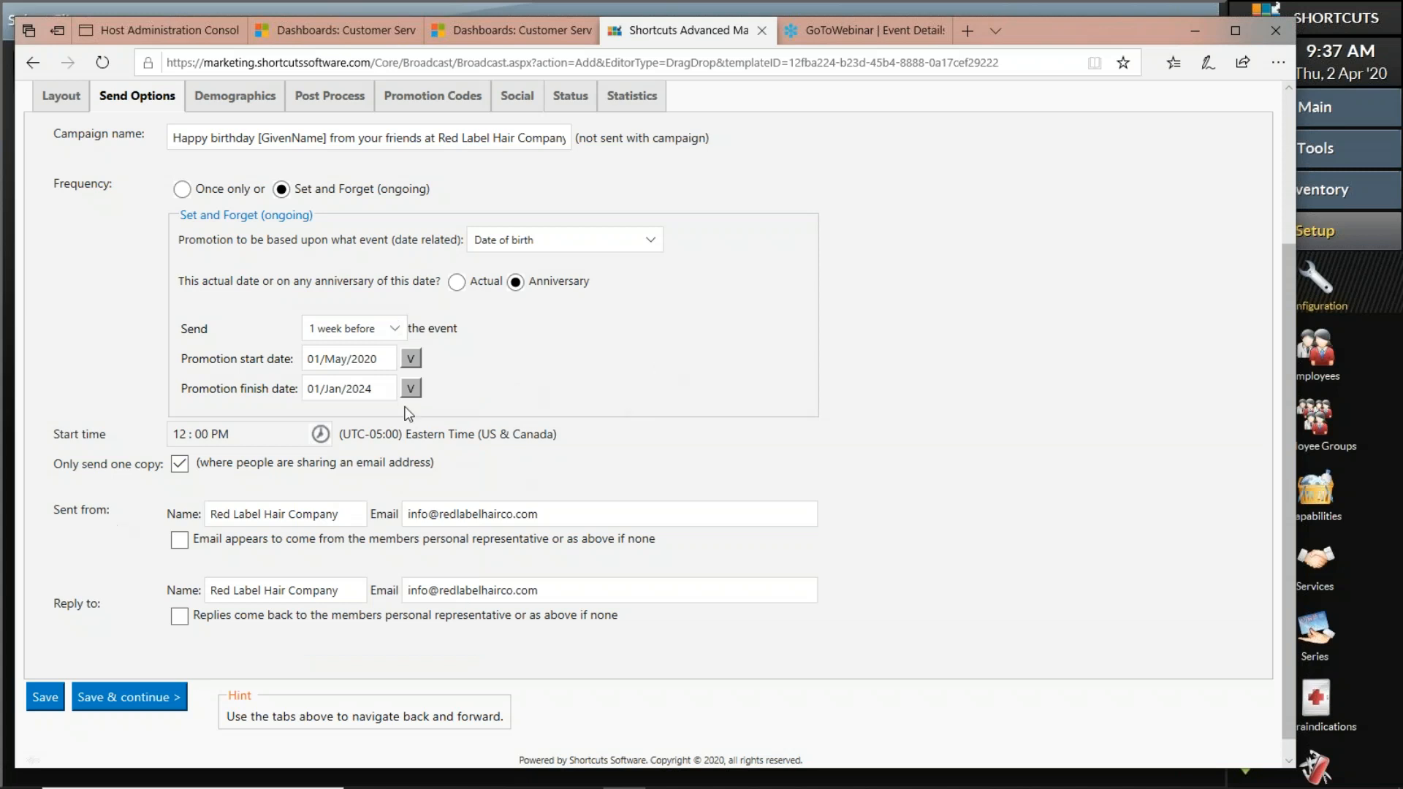
Set the campaign's start time to 9:00 AM
left_click(250, 439)
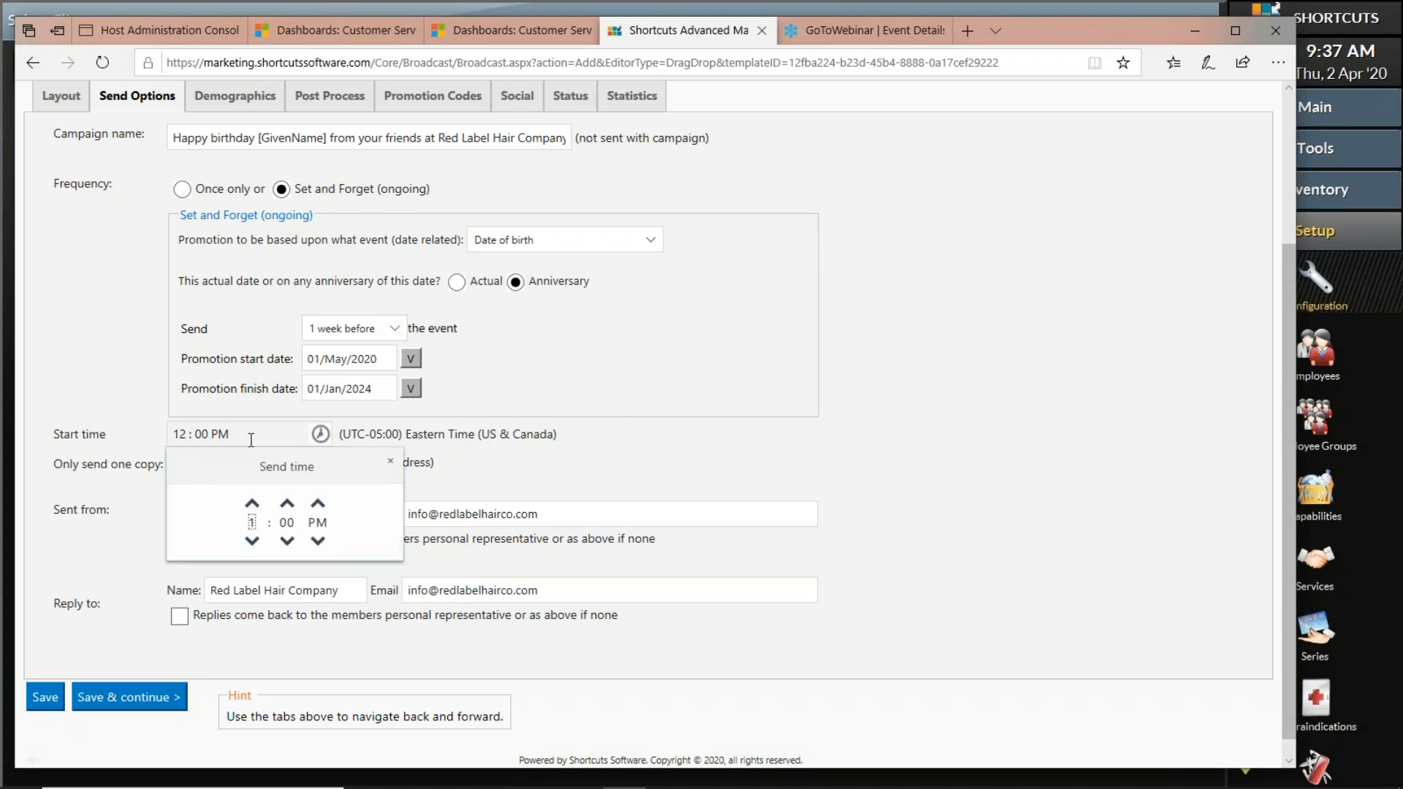
left_click(255, 504)
left_click(255, 504)
left_click(255, 504)
left_click(255, 504)
left_click(255, 504)
left_click(255, 505)
left_click(255, 505)
left_click(318, 504)
left_click(735, 422)
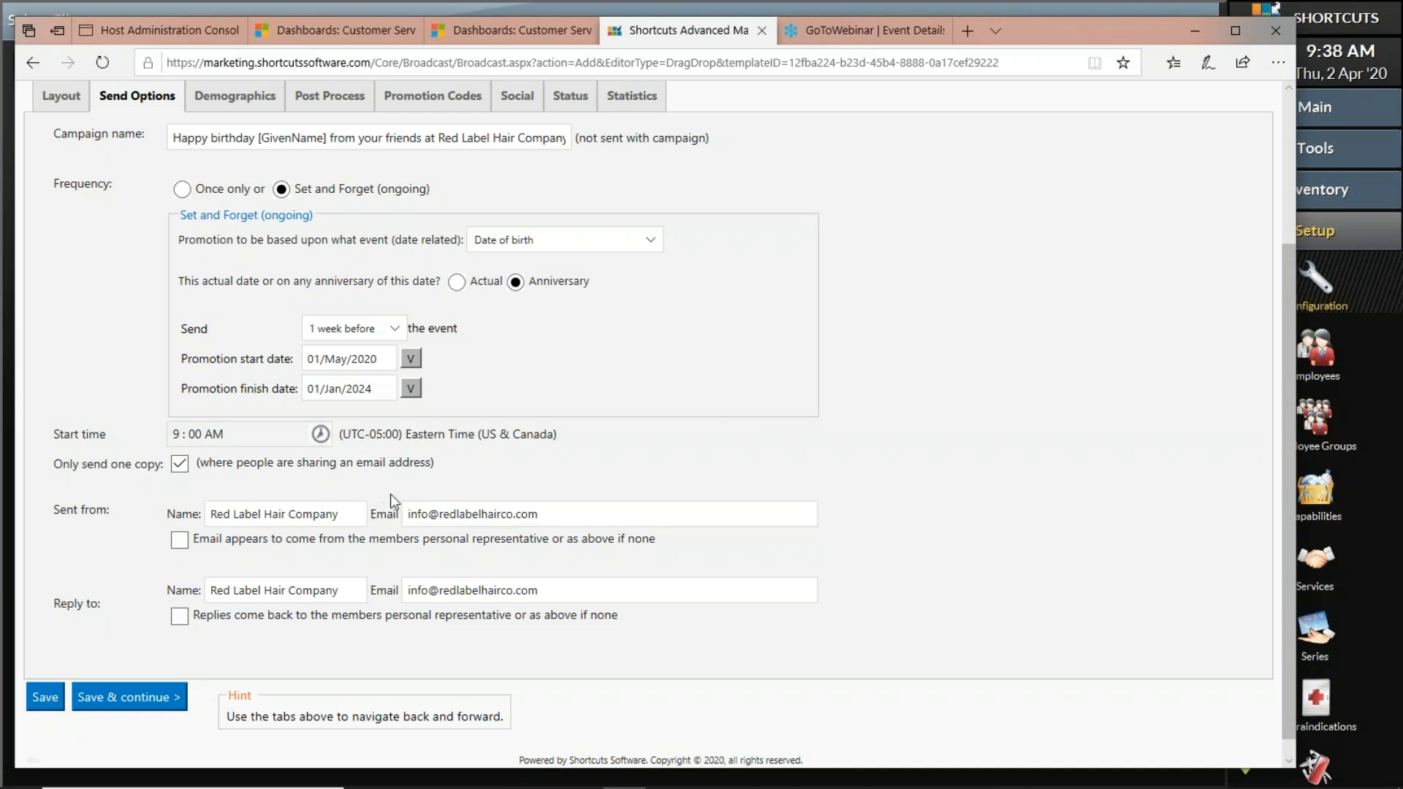
Save the send options and continue through demographics, kept for all members, and post process to the promotion codes
scroll(390, 494, "down", 1)
left_click_drag(347, 496, 203, 495)
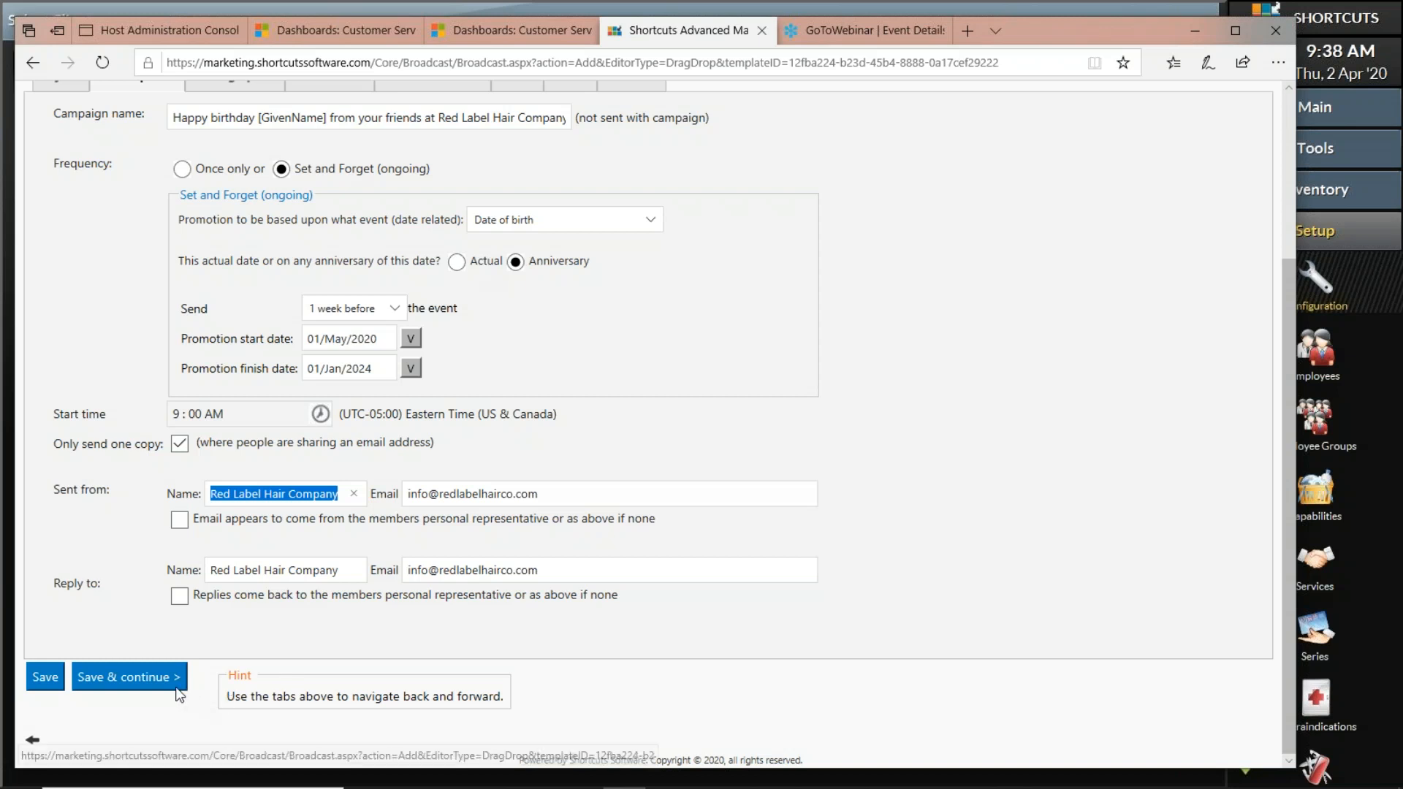
left_click(149, 675)
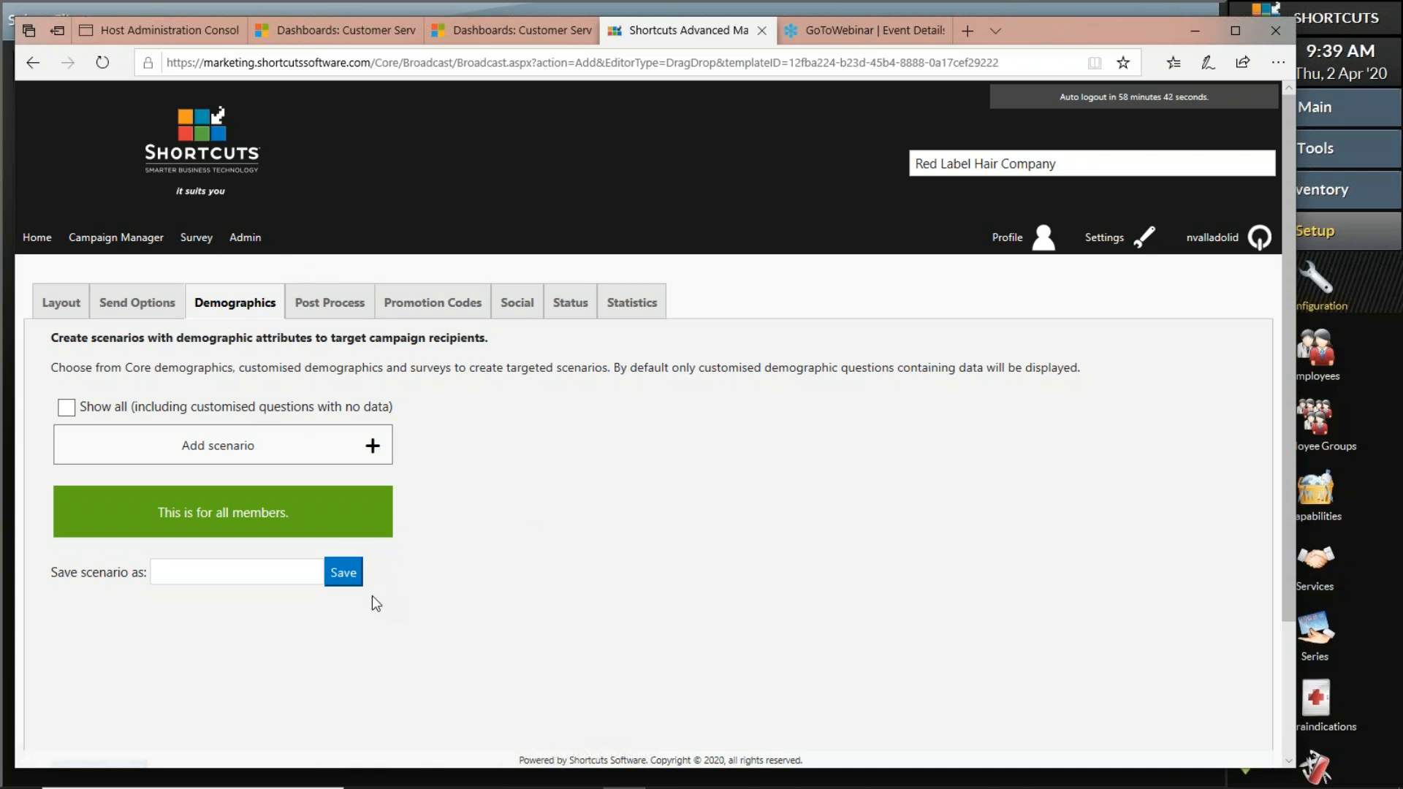
scroll(478, 611, "down", 2)
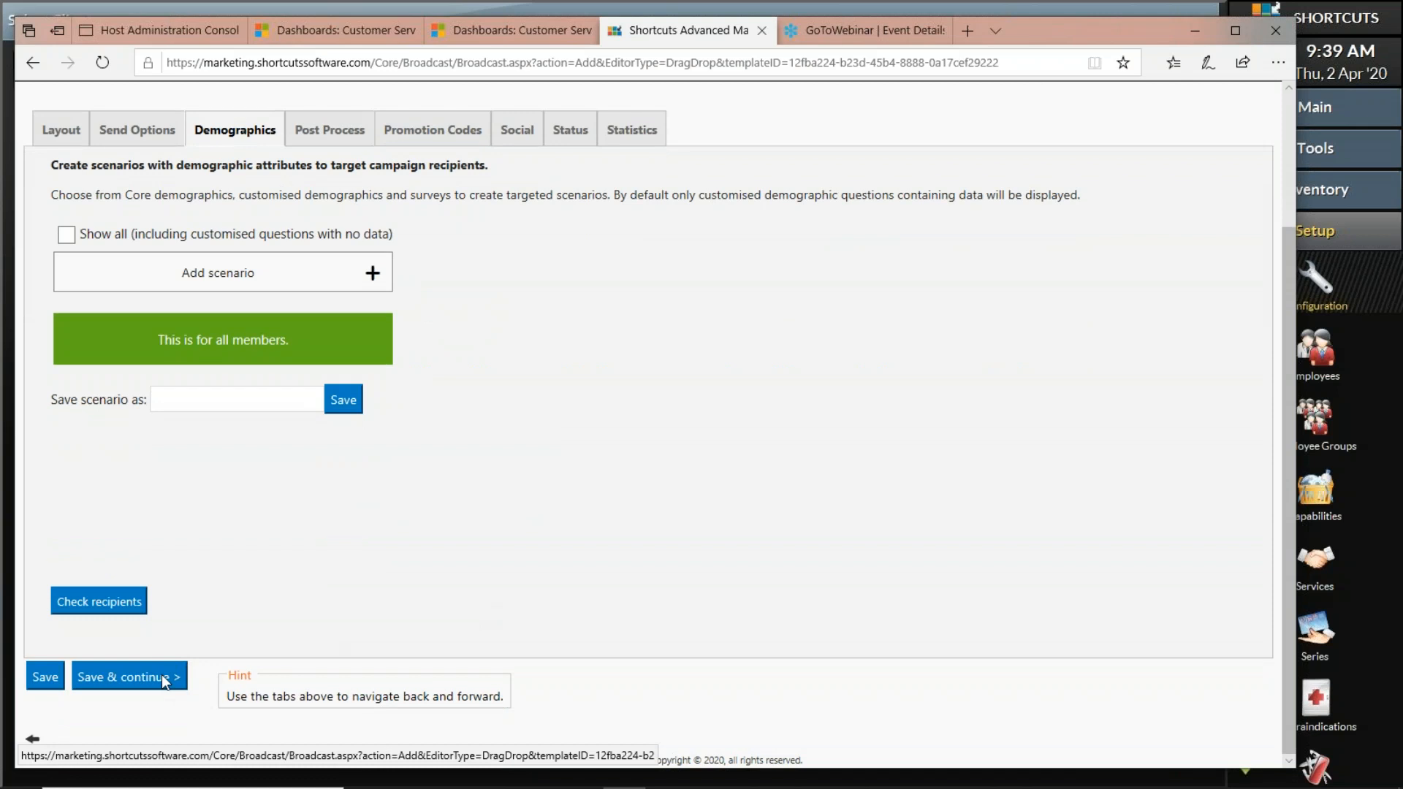
left_click(163, 678)
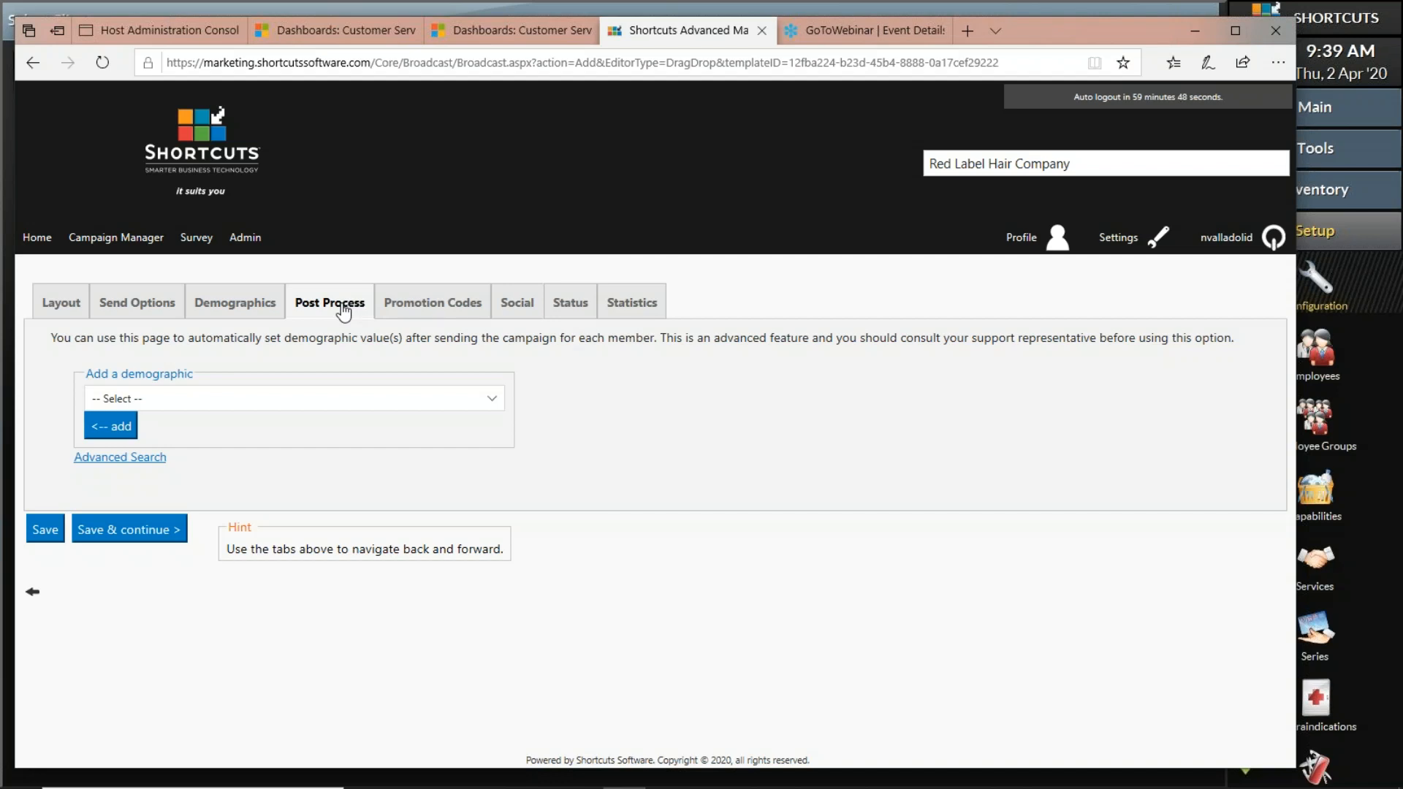
left_click(144, 532)
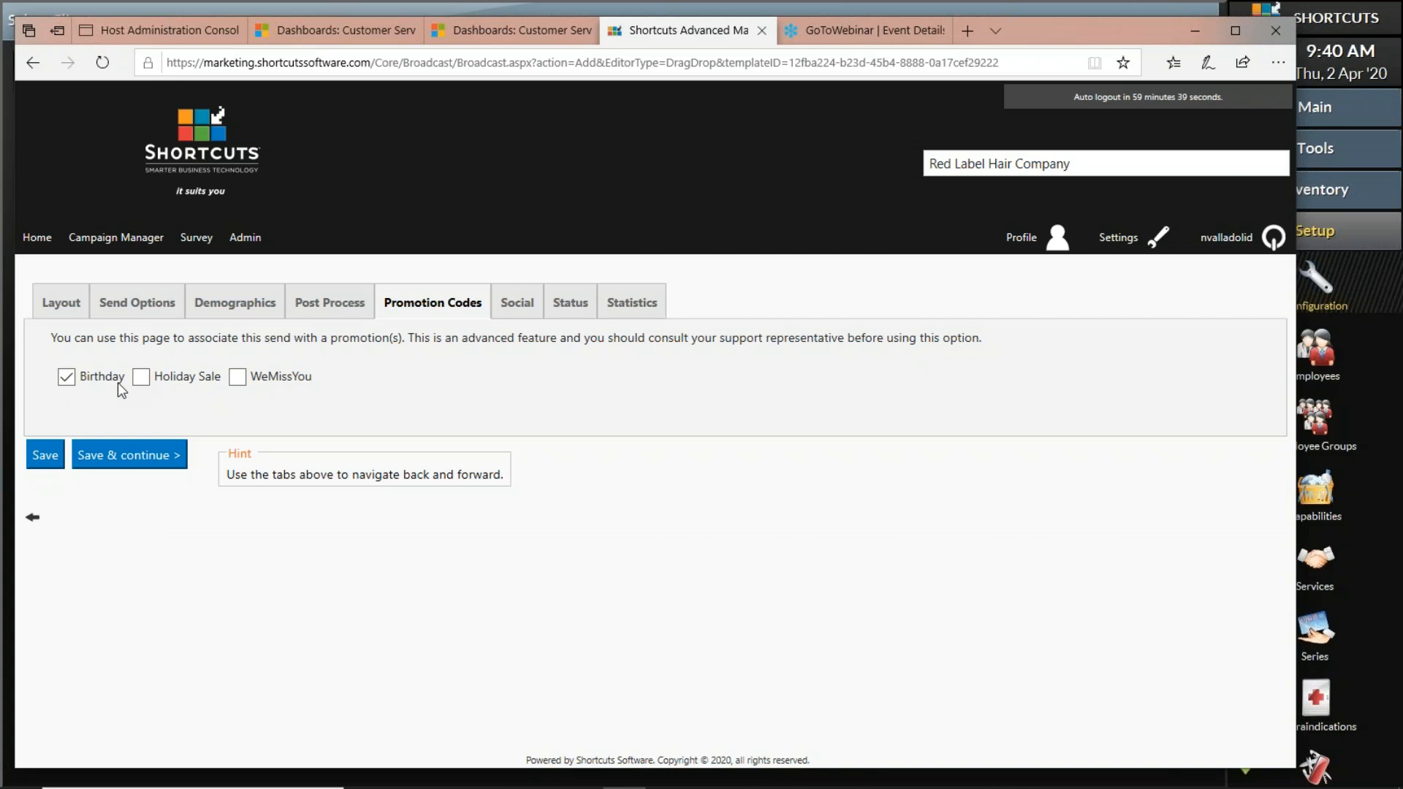
Associate the campaign with the Birthday promotion and continue past the empty Facebook and Twitter posts to the campaign status
left_click(132, 455)
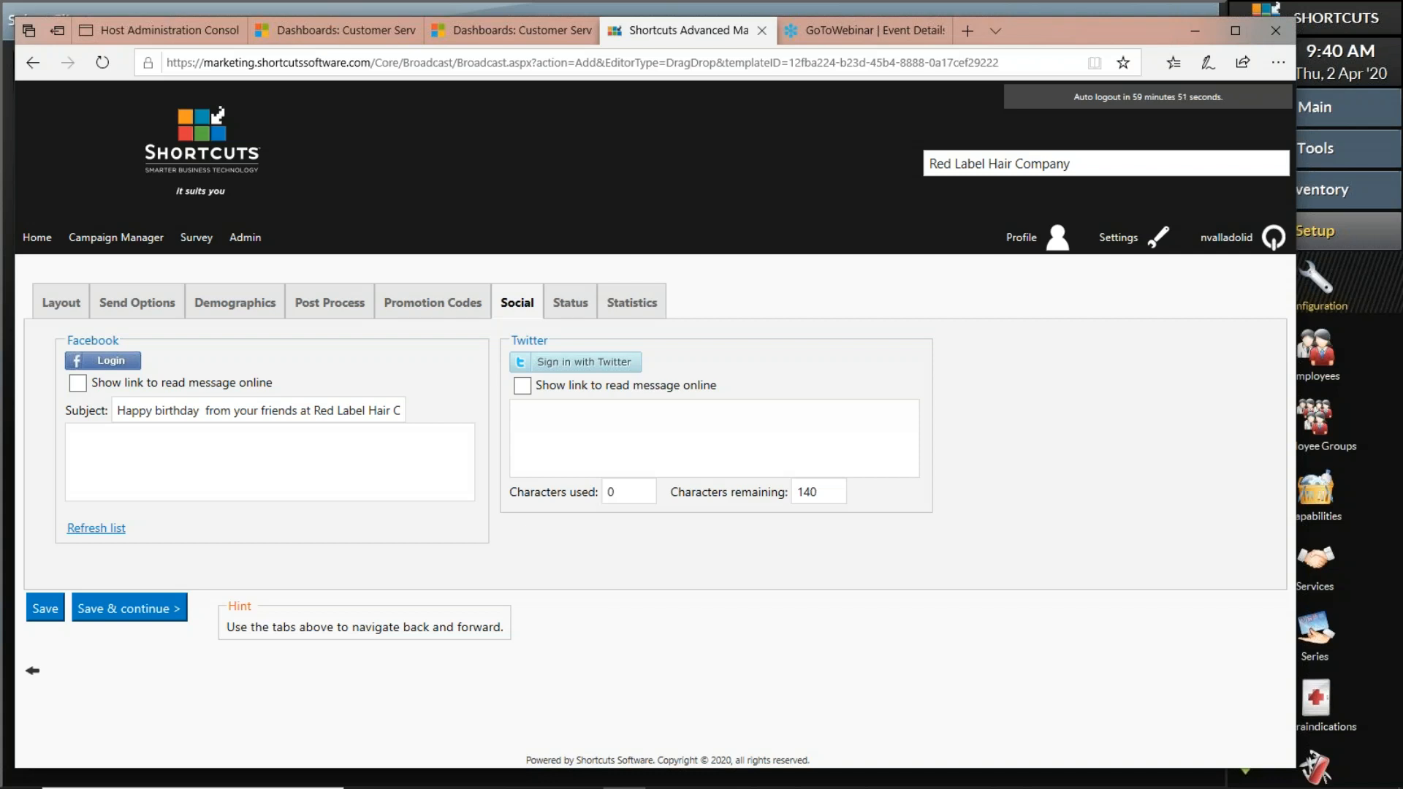
left_click(593, 448)
left_click(143, 472)
left_click(622, 443)
left_click(155, 606)
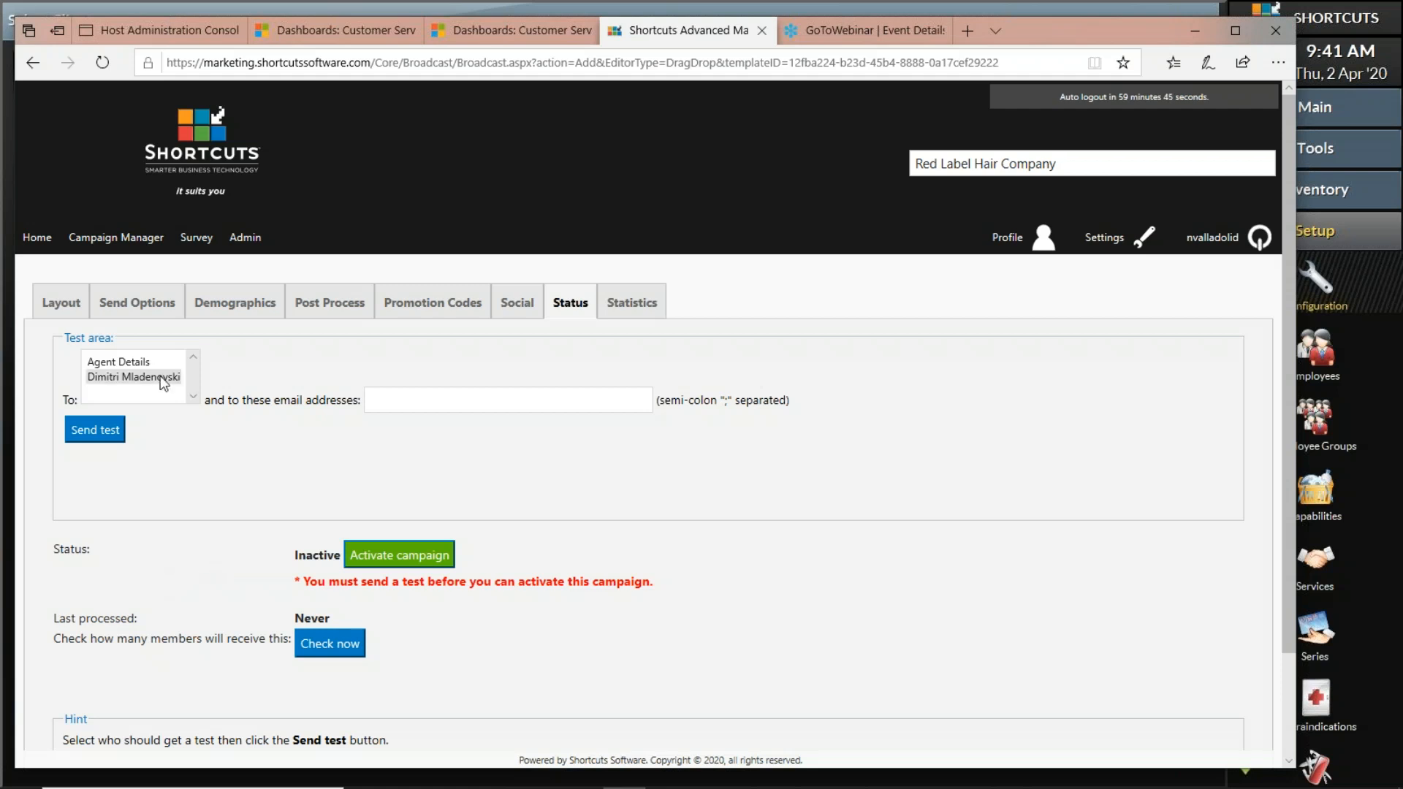
Send a test of the campaign to the Agent Details recipient only, leaving the additional email addresses empty
left_click(125, 363)
left_click(401, 390)
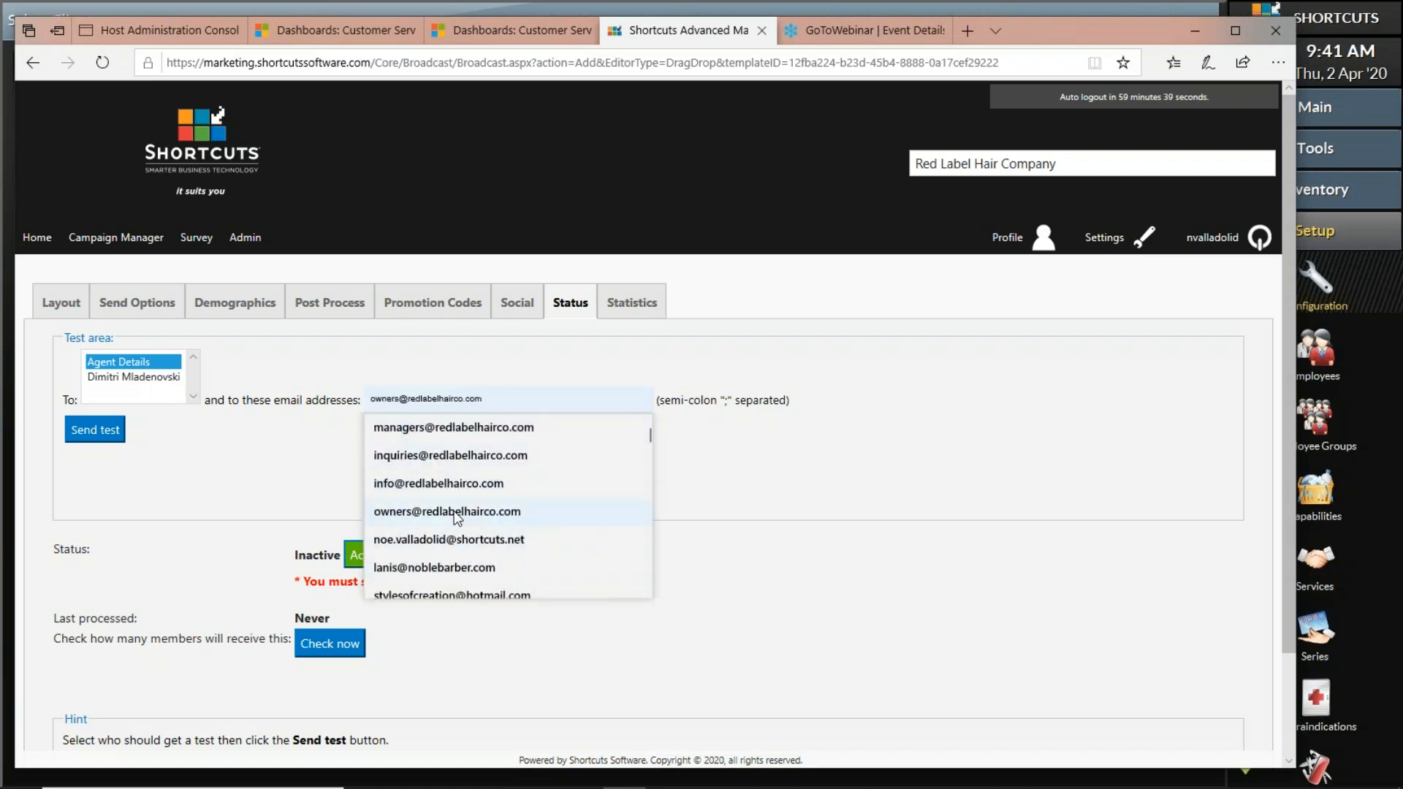
left_click(256, 458)
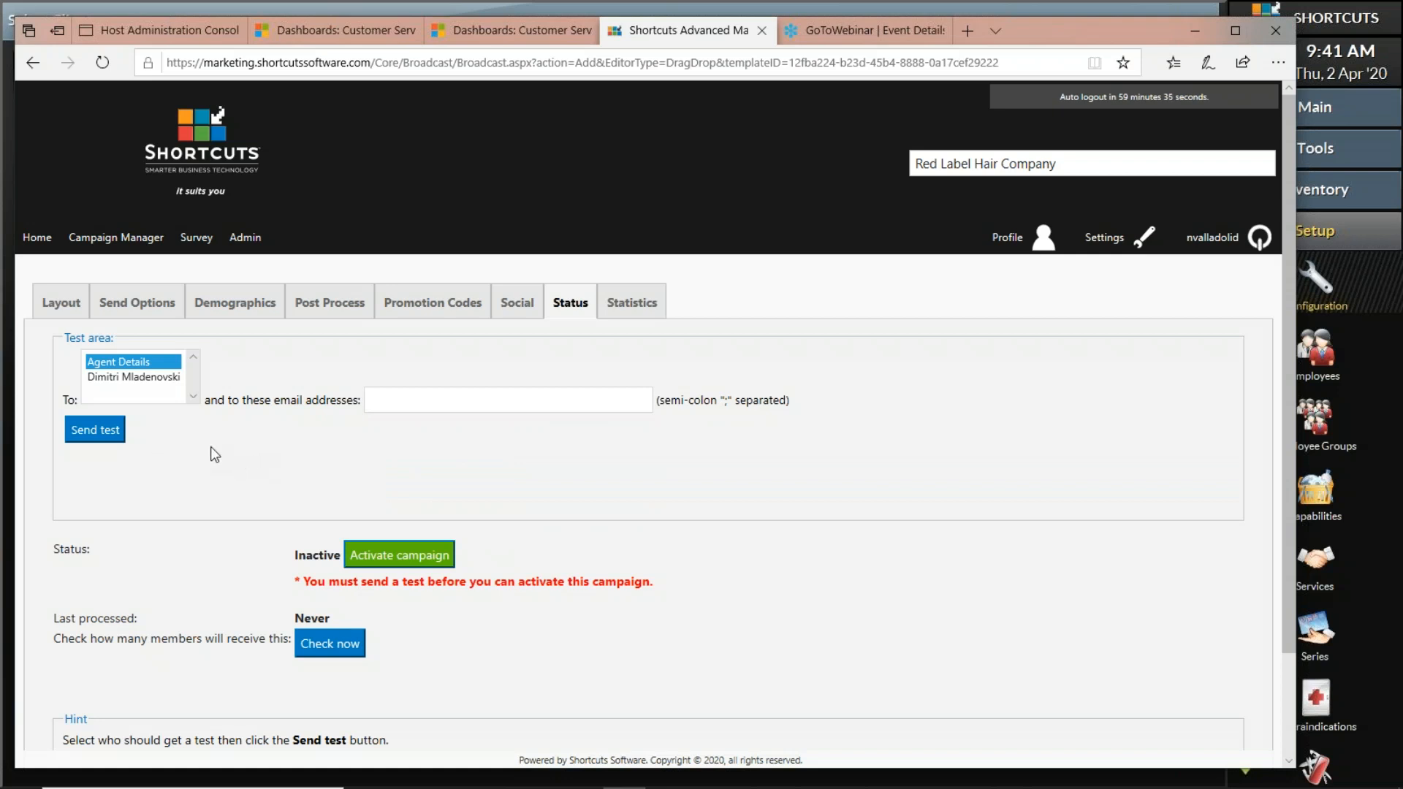
left_click(117, 428)
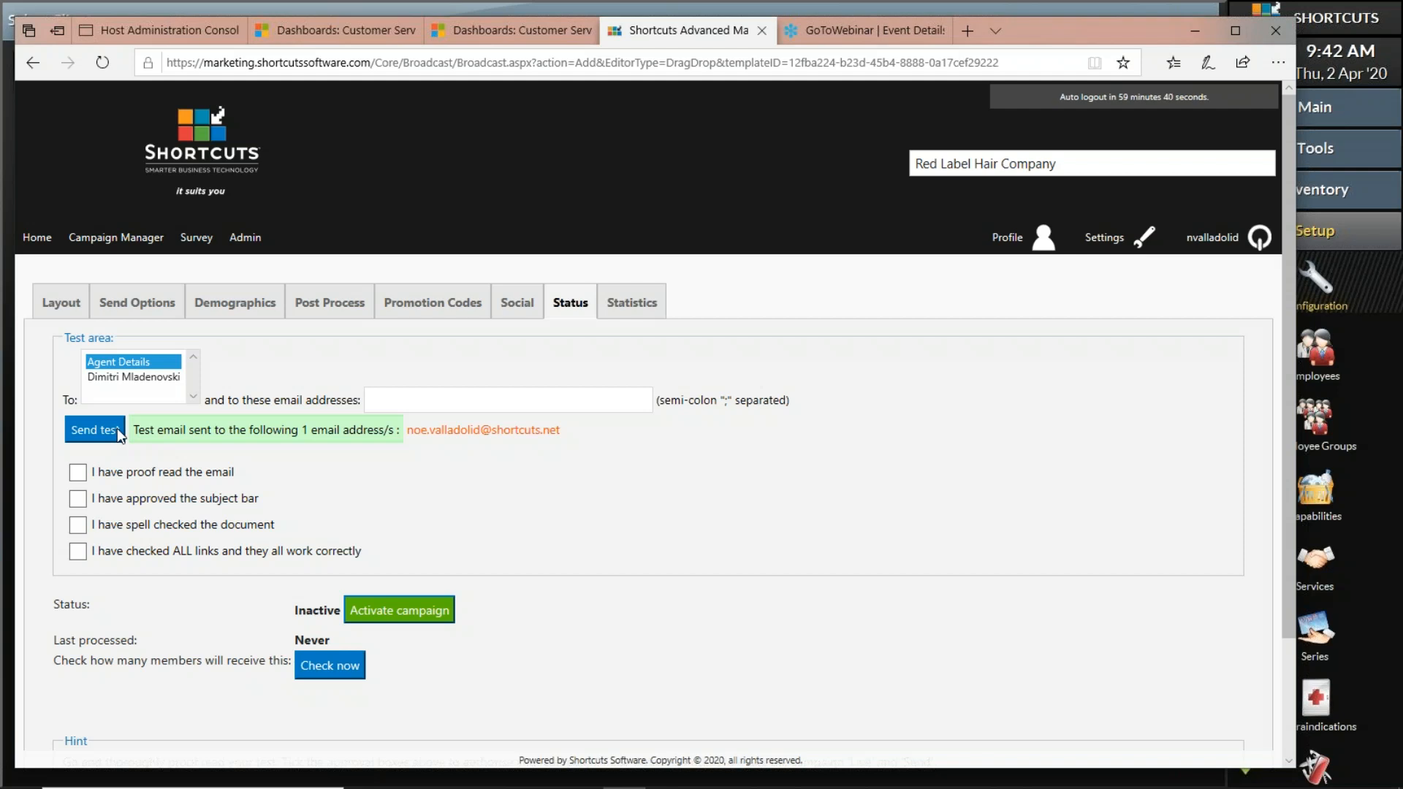
Tick the approvals for proofreading, subject bar, spell check and links, and clear all four again
left_click(79, 473)
left_click(82, 524)
left_click(81, 554)
left_click_drag(465, 611, 293, 610)
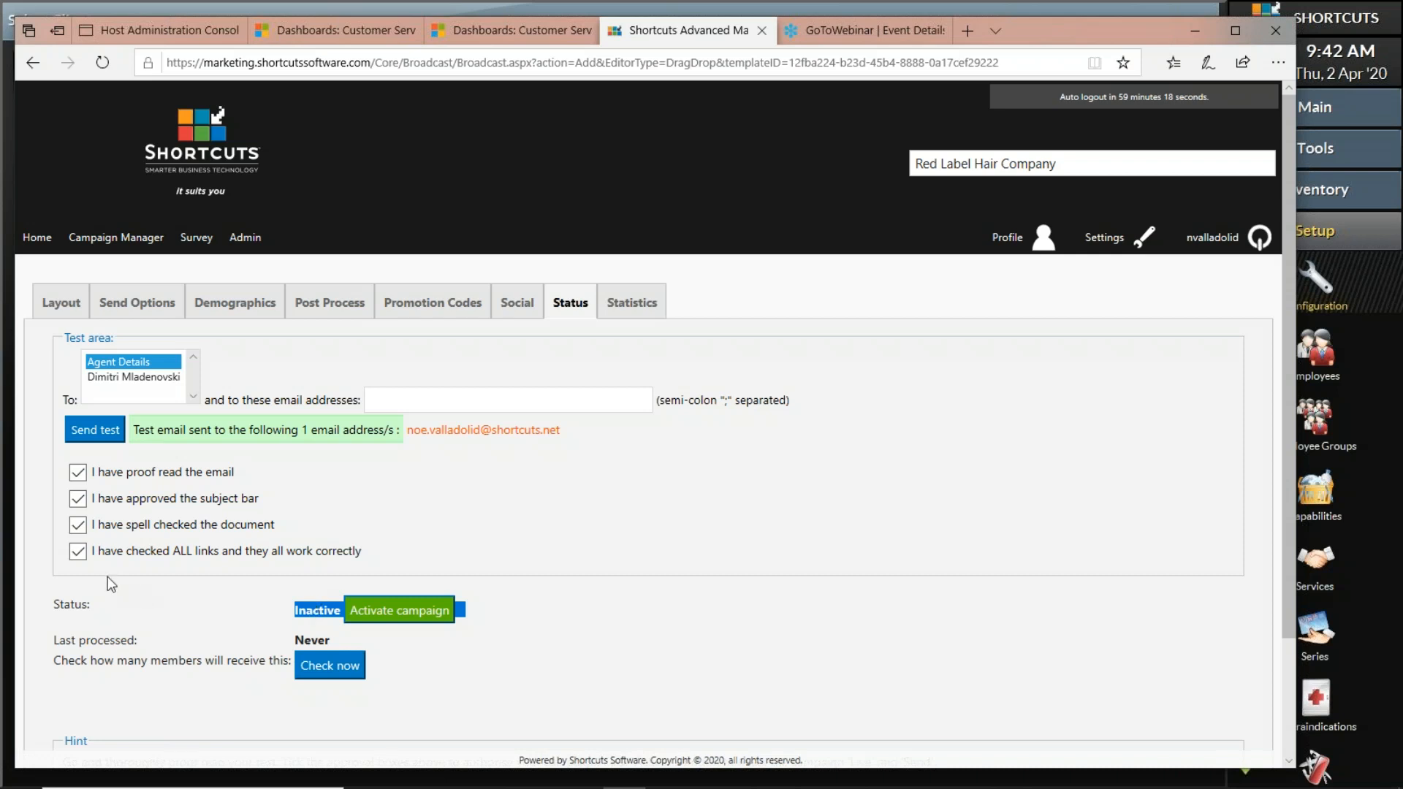
left_click(79, 552)
left_click(79, 526)
left_click(80, 499)
left_click(78, 472)
Save the campaign without activating it and return to the marketing home page
scroll(306, 660, "down", 2)
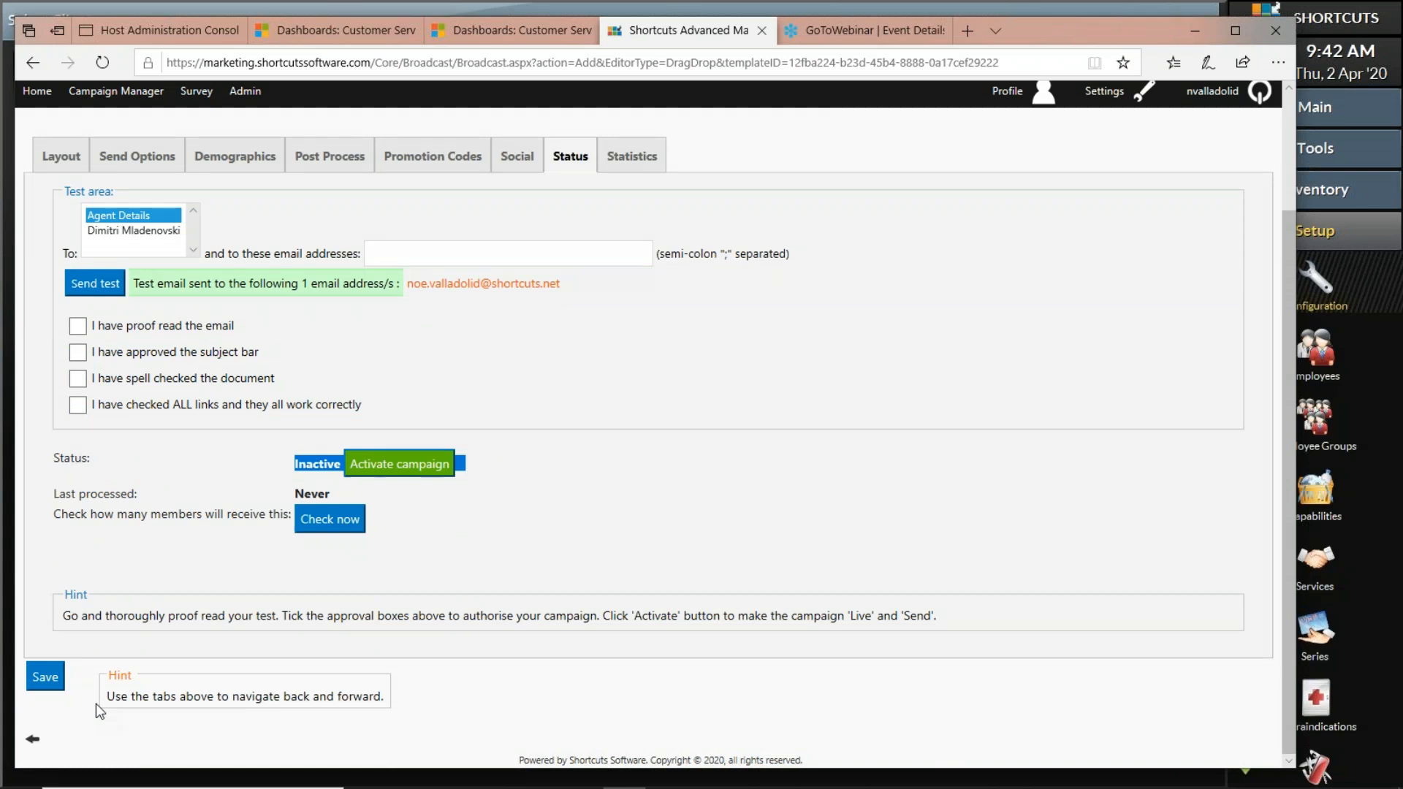
left_click(39, 678)
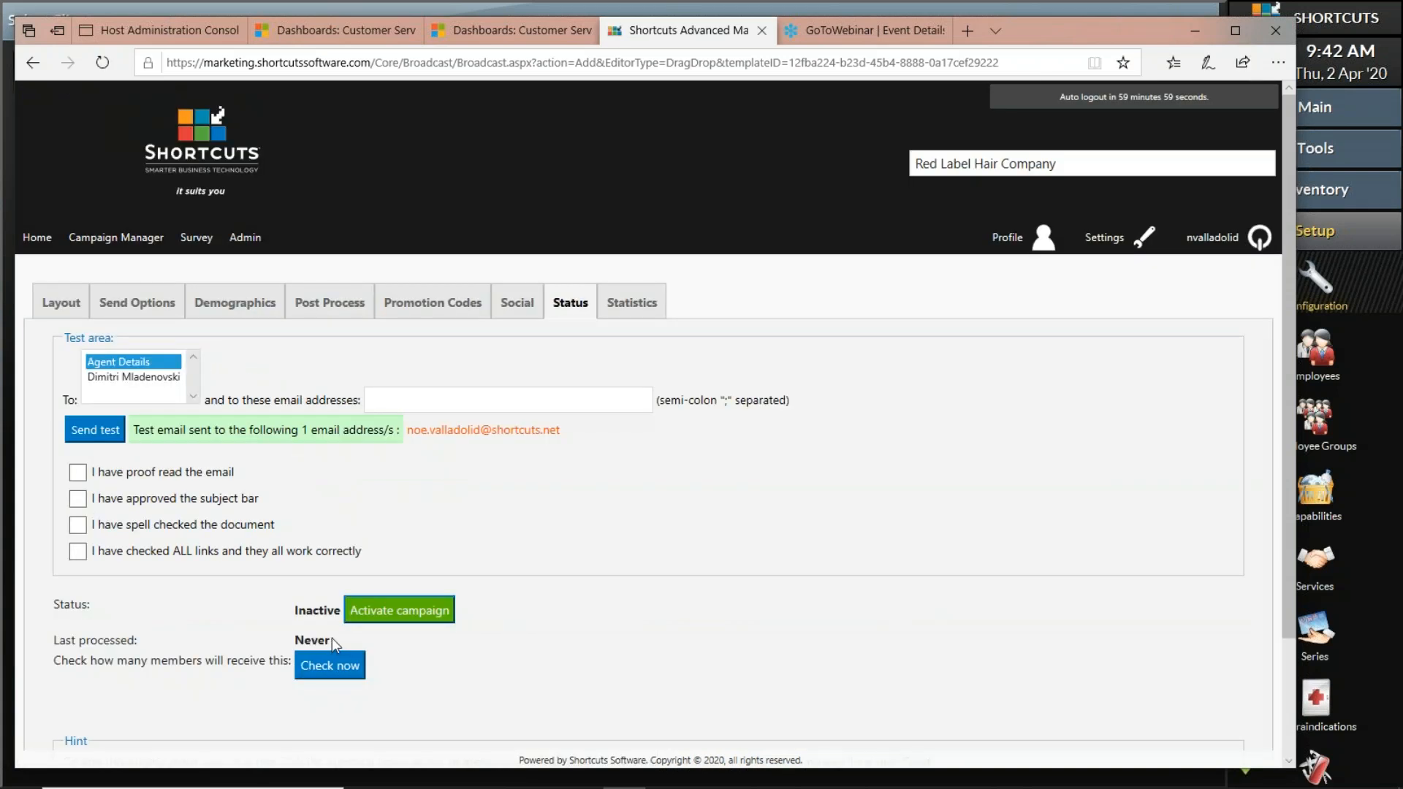
left_click(35, 237)
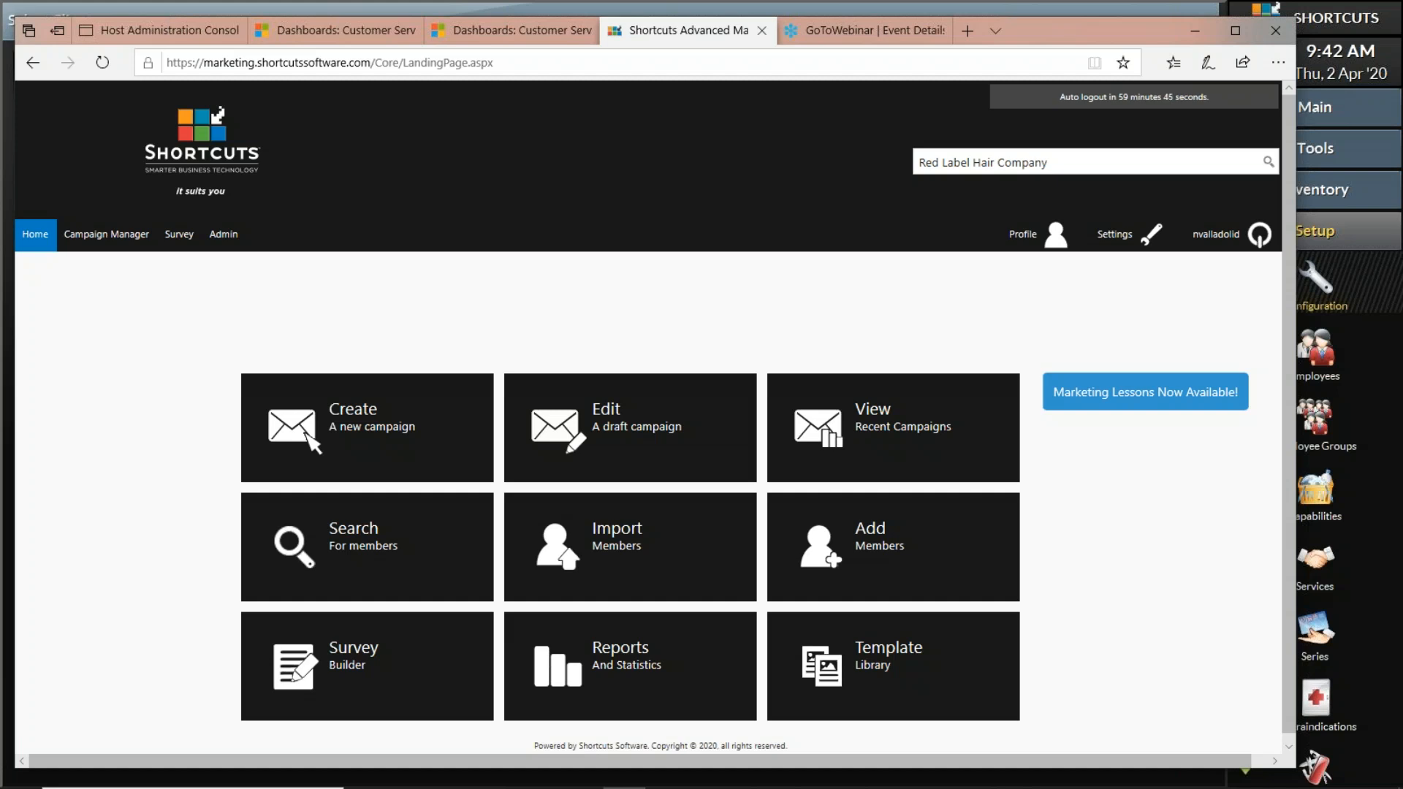
scroll(43, 431, "down", 1)
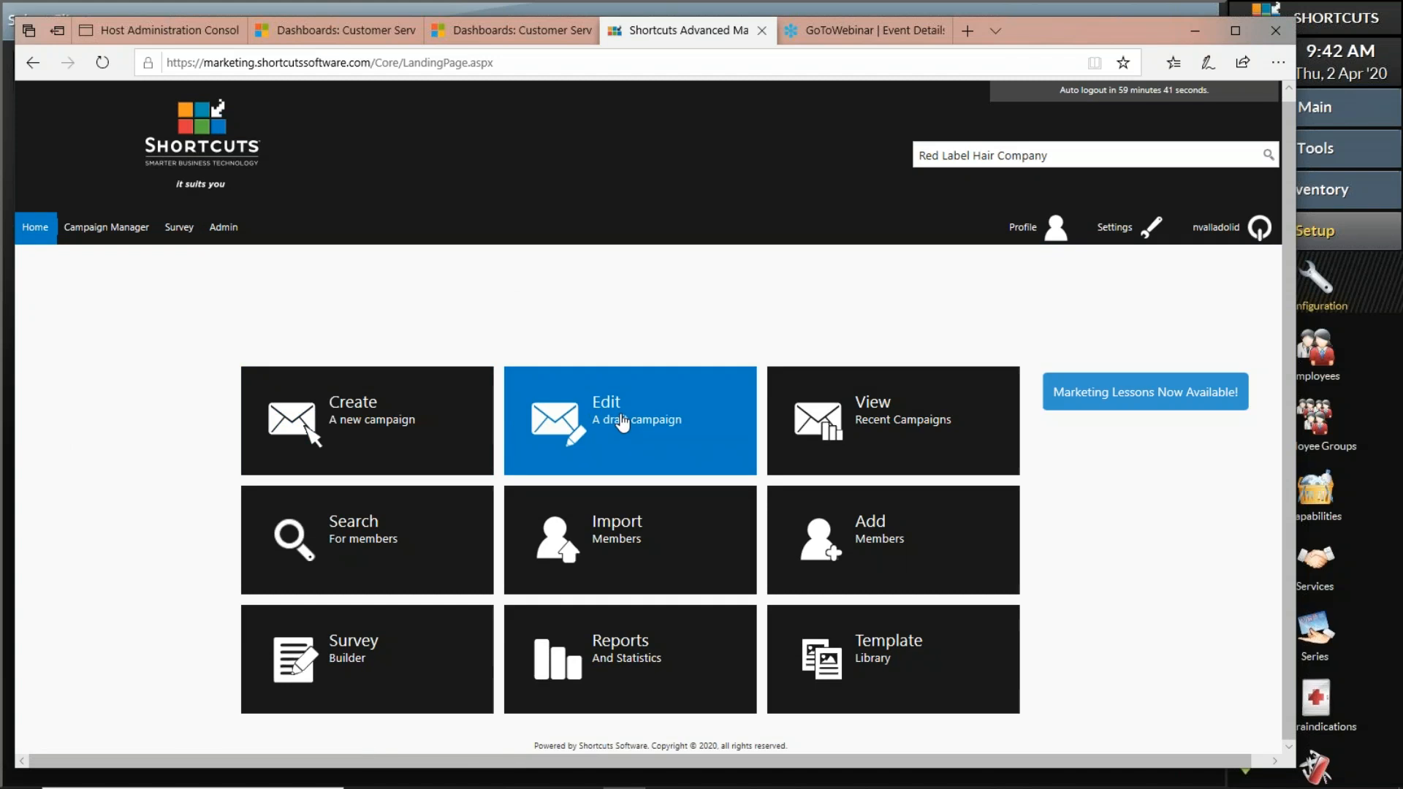
List the existing campaigns in the campaign manager and reopen "Happy birthday [GivenName] from your friends at Red Label Hair Company"
left_click(117, 231)
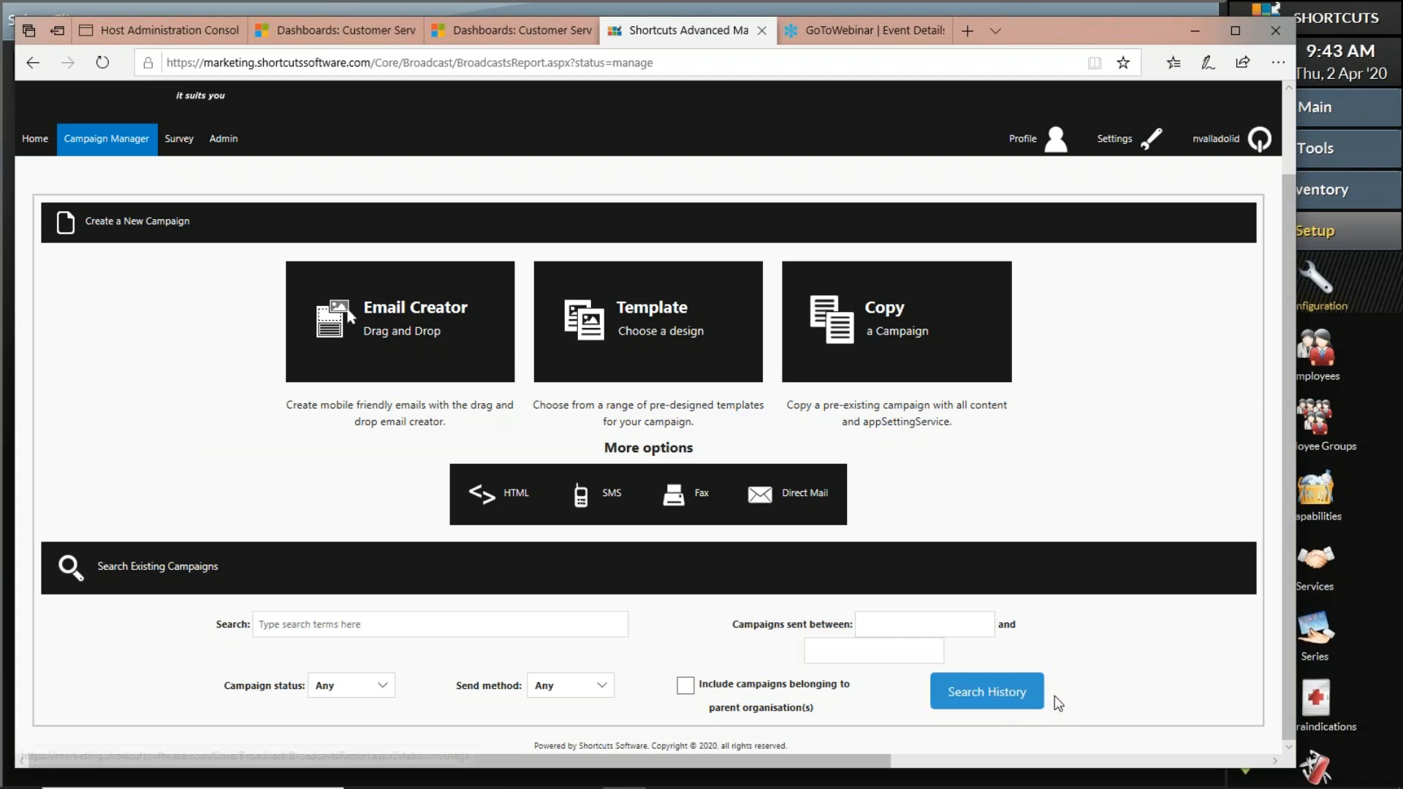
left_click(1023, 699)
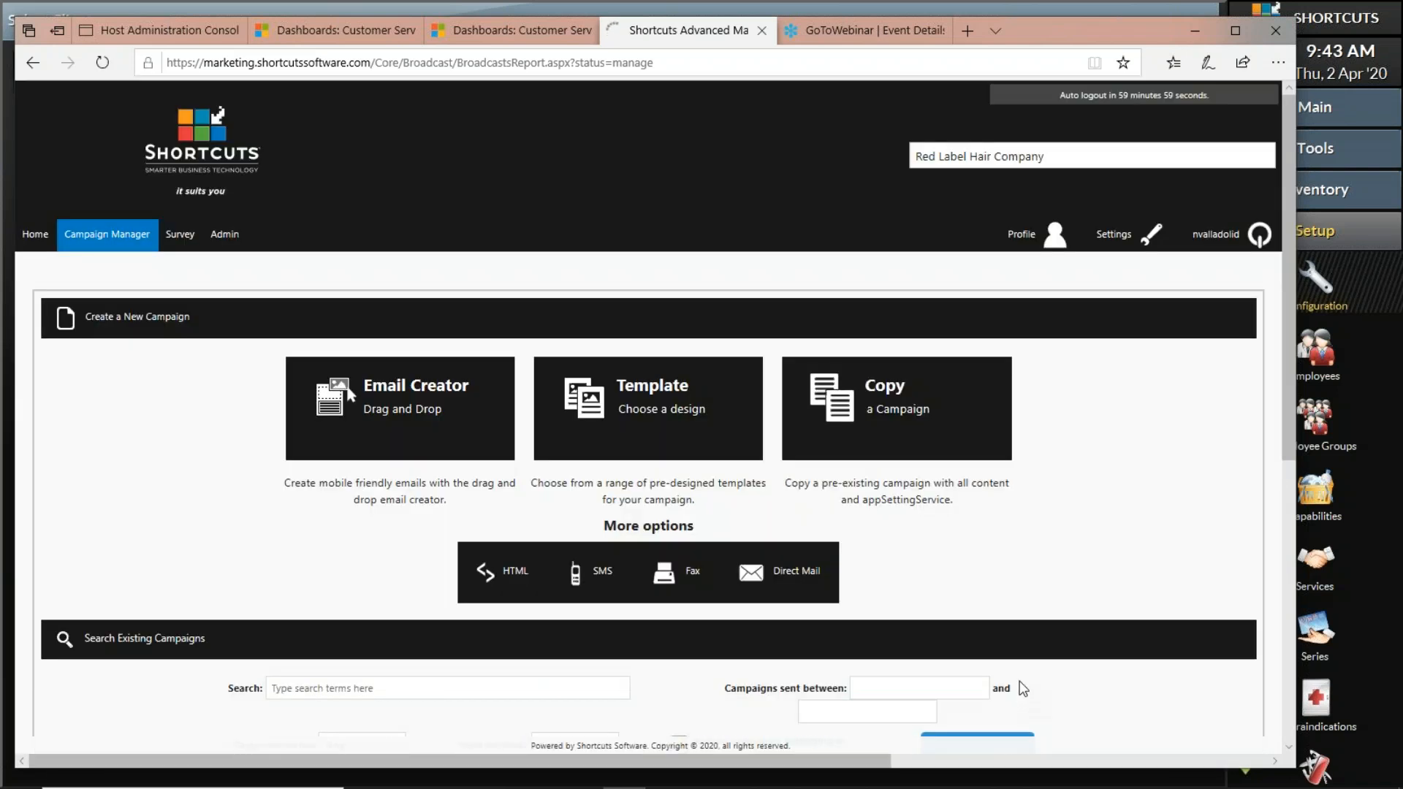
scroll(999, 660, "down", 5)
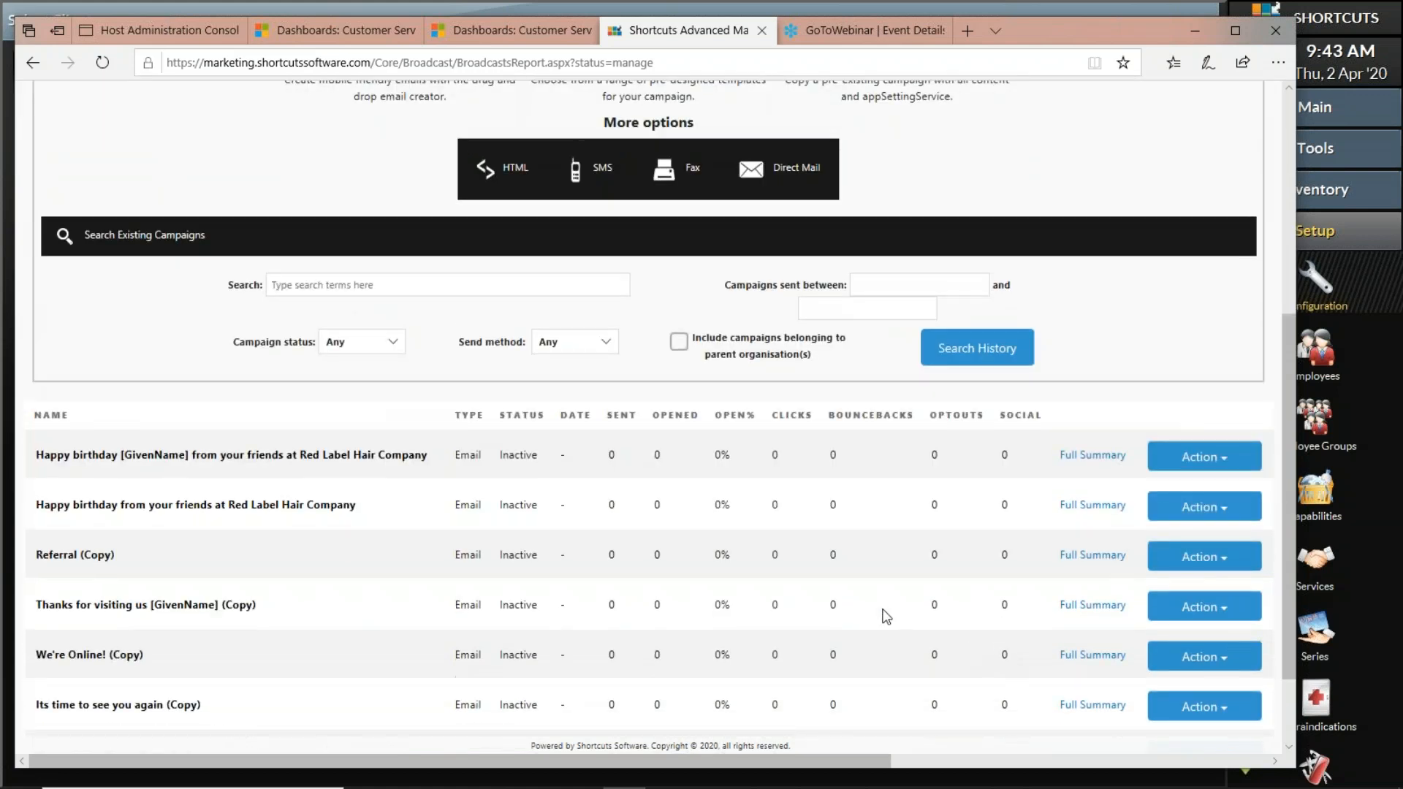
scroll(194, 415, "up", 4)
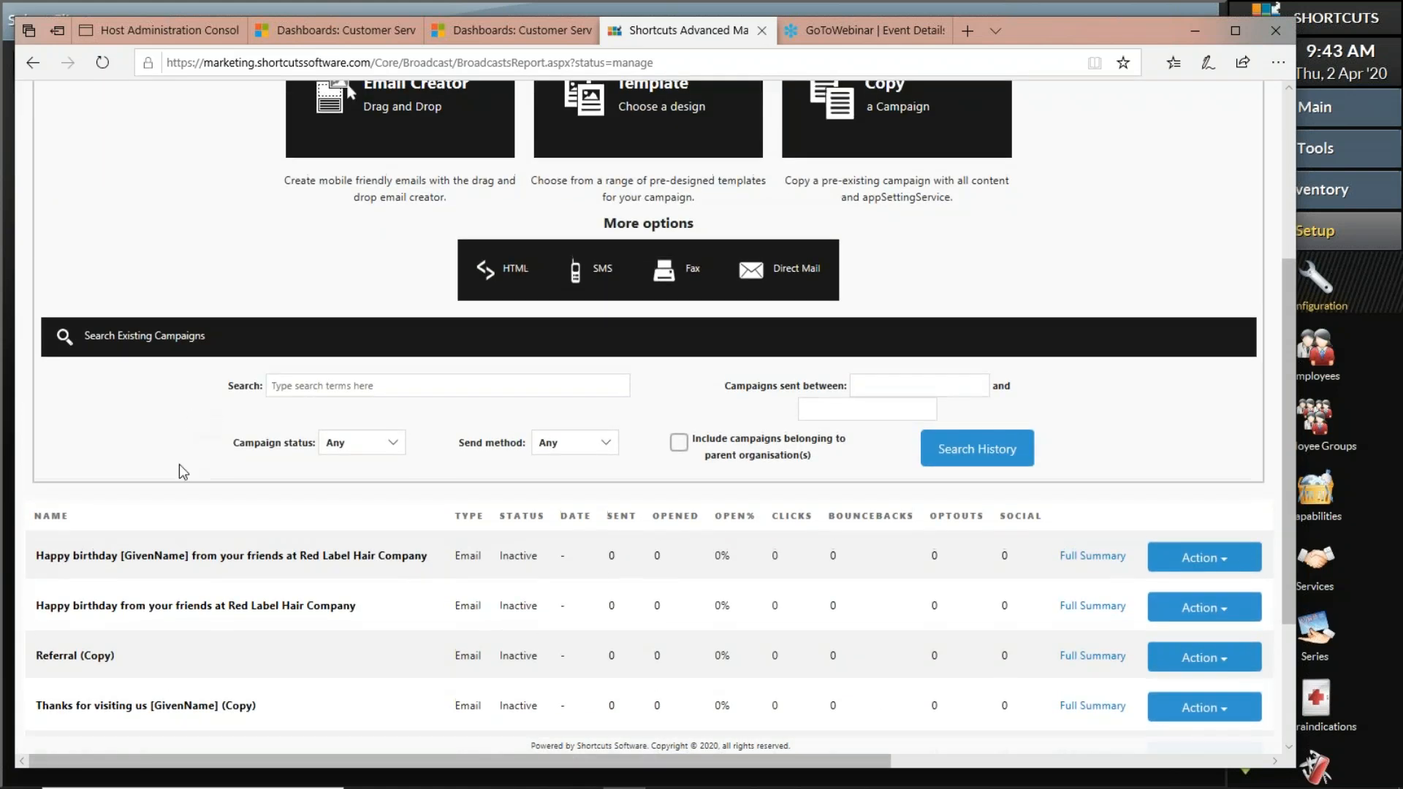
scroll(127, 636, "down", 1)
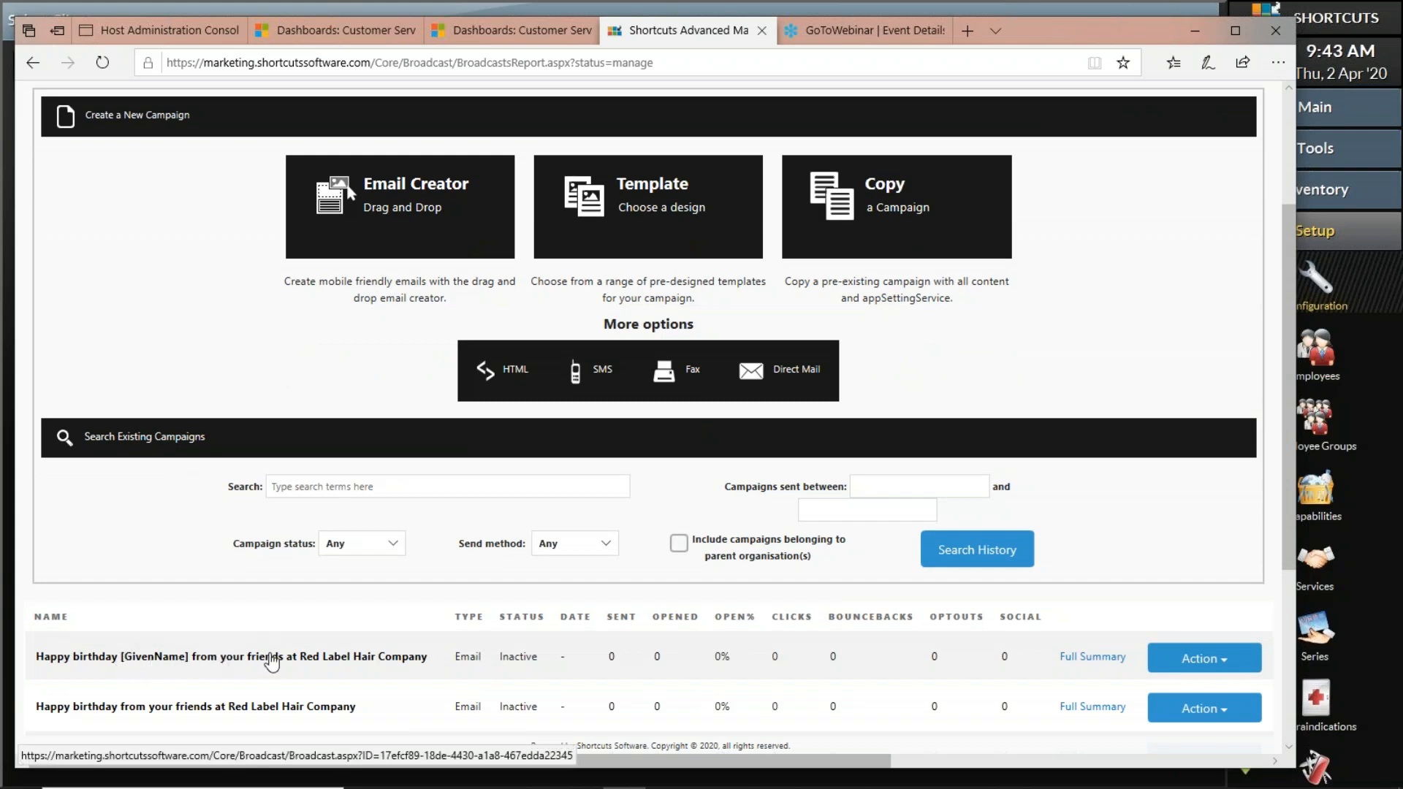
left_click(272, 662)
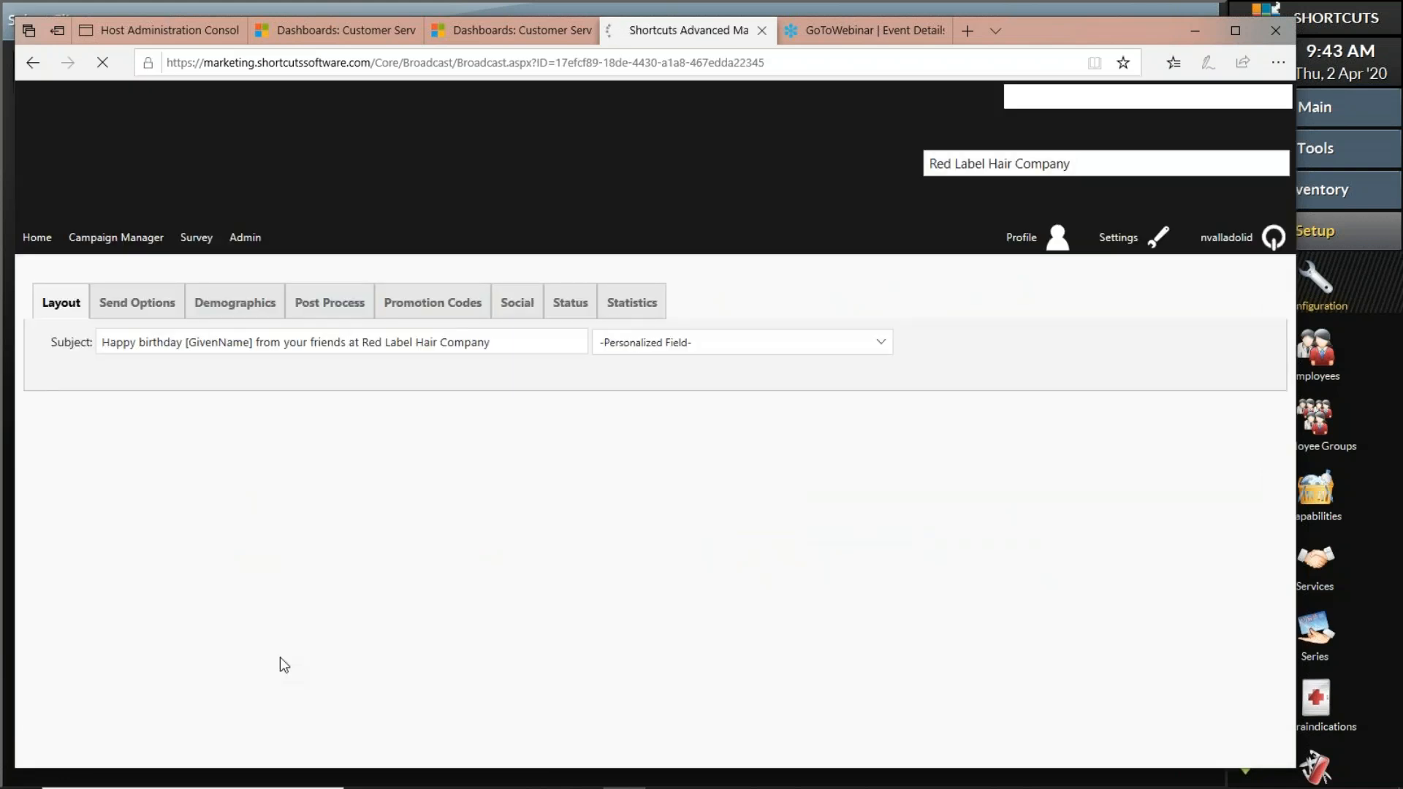
Review the birthday campaign's email layout, send options and associated promotion codes
scroll(490, 587, "down", 5)
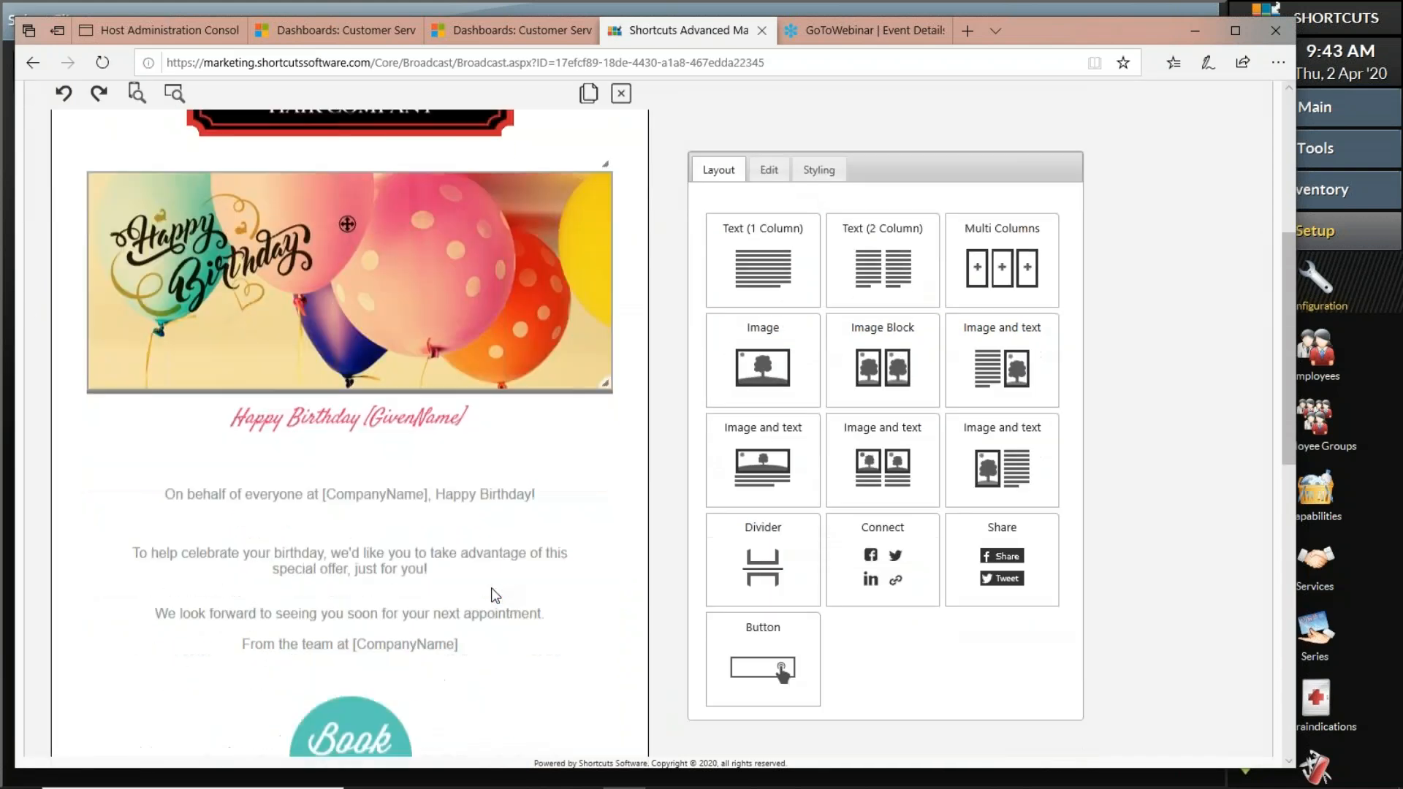
scroll(350, 365, "down", 5)
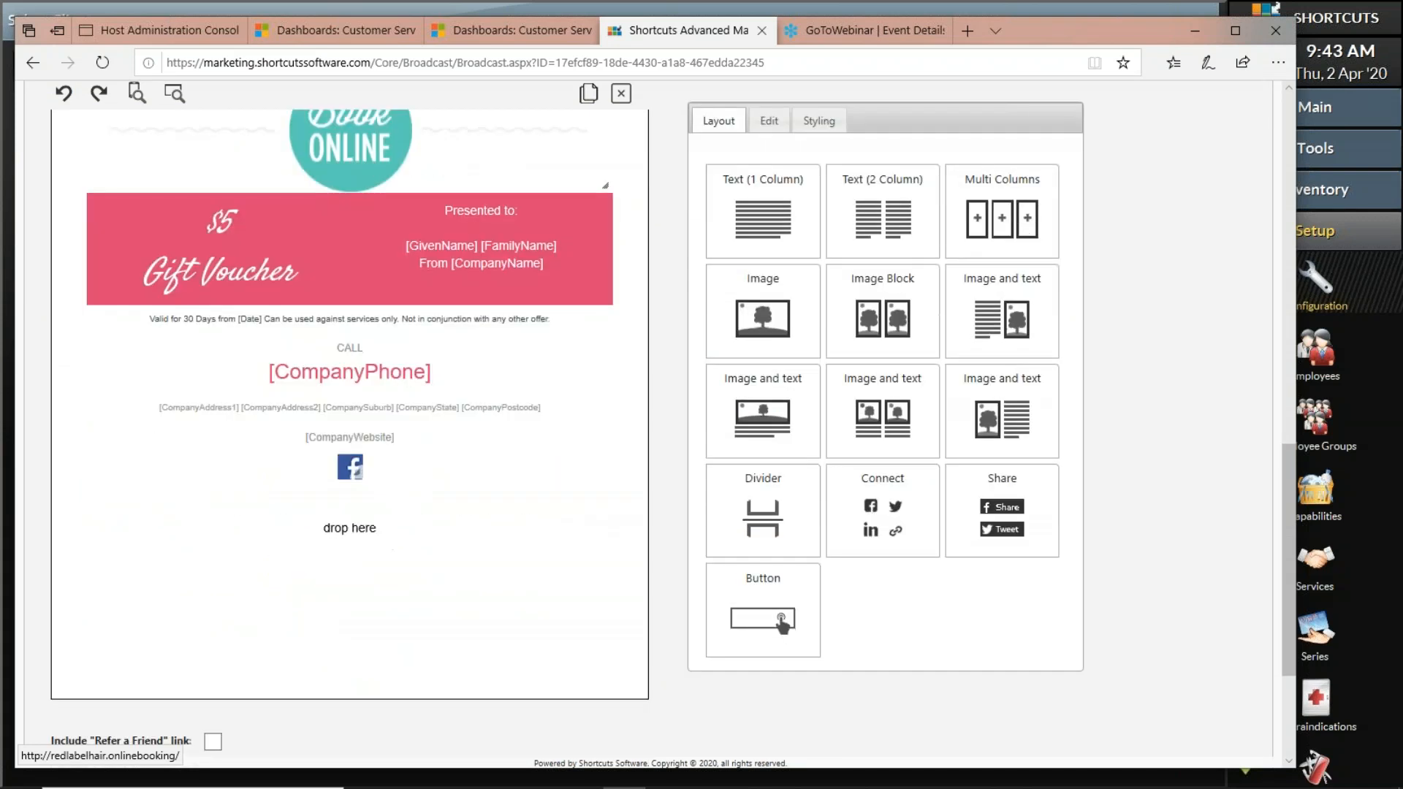
scroll(189, 354, "up", 10)
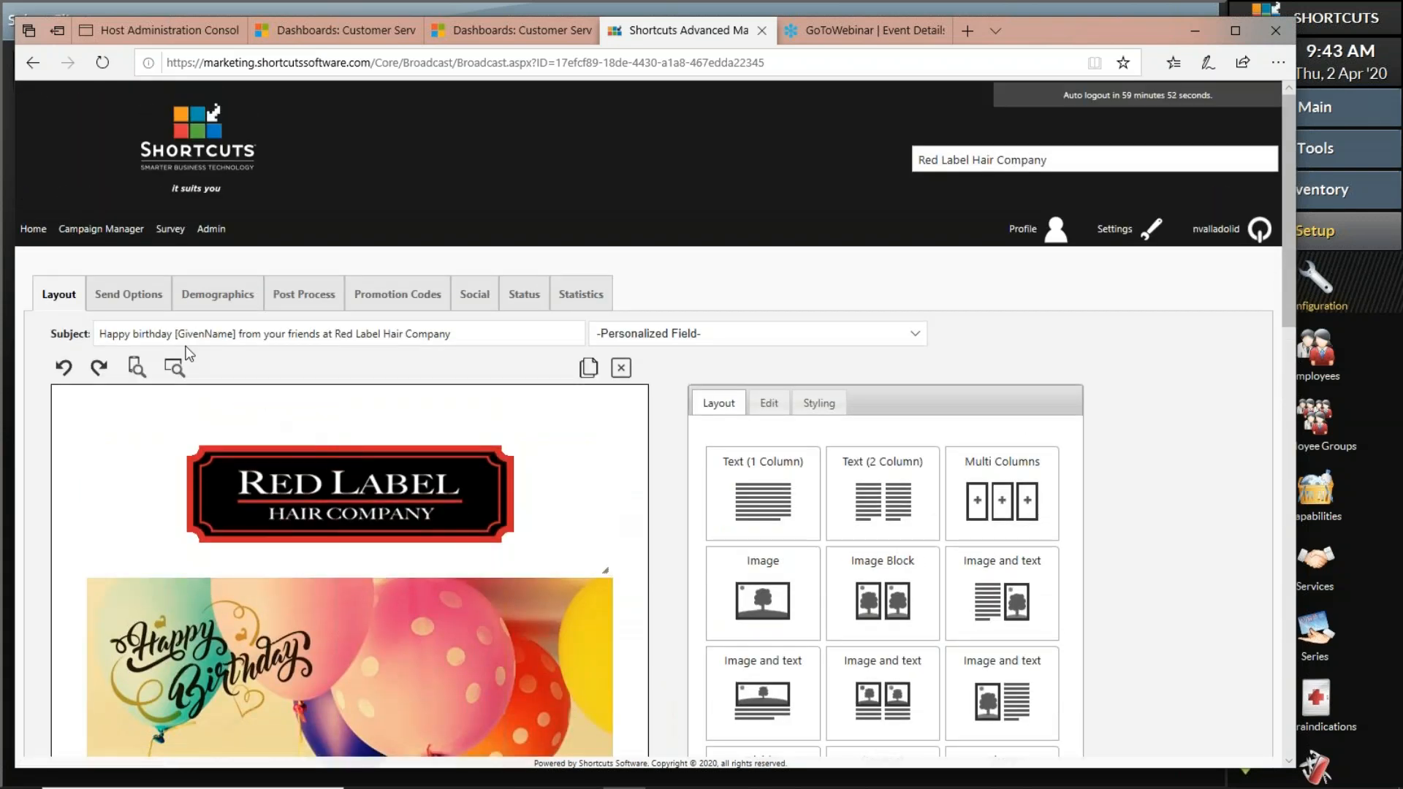
left_click(128, 296)
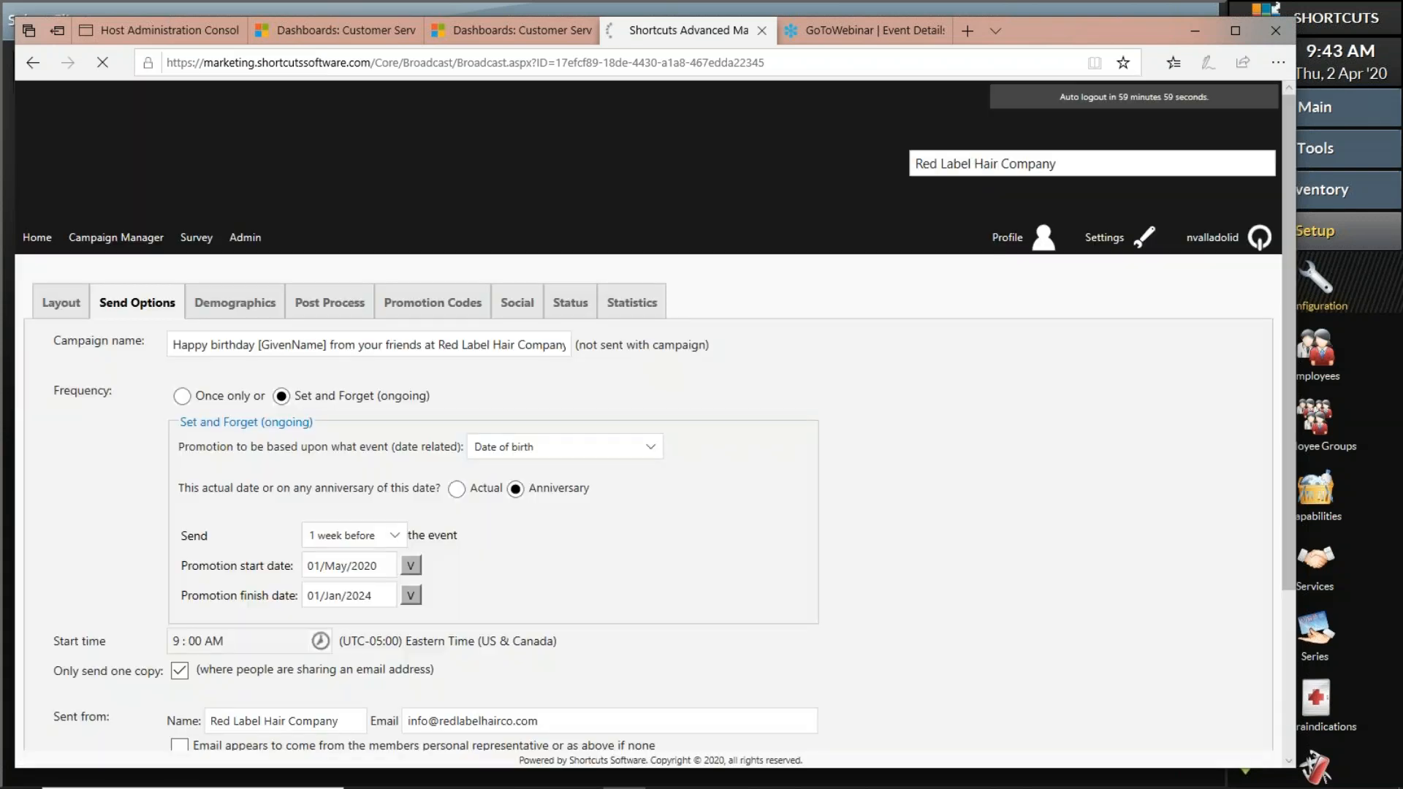
left_click(431, 311)
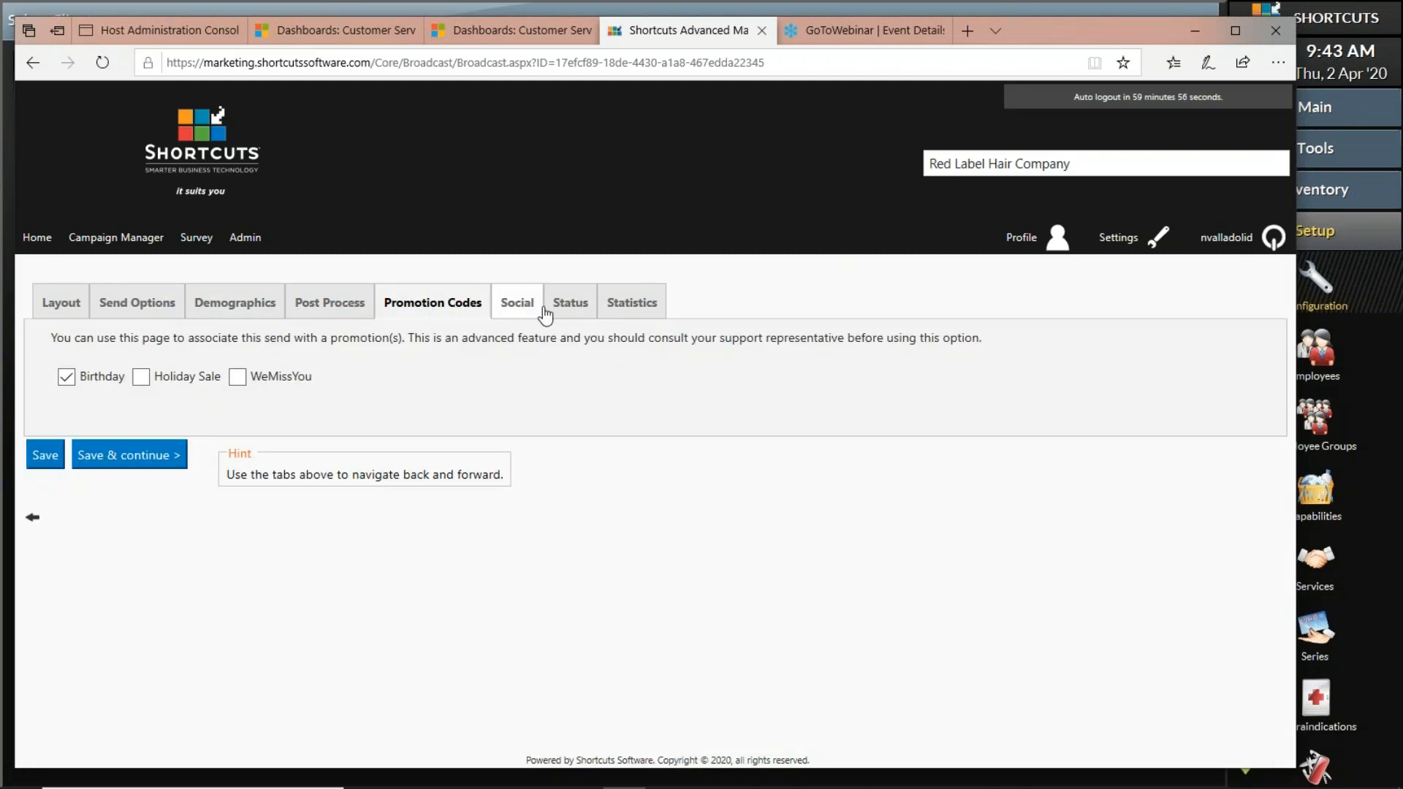
Check the birthday campaign's activation status and return to the marketing home page
left_click(567, 307)
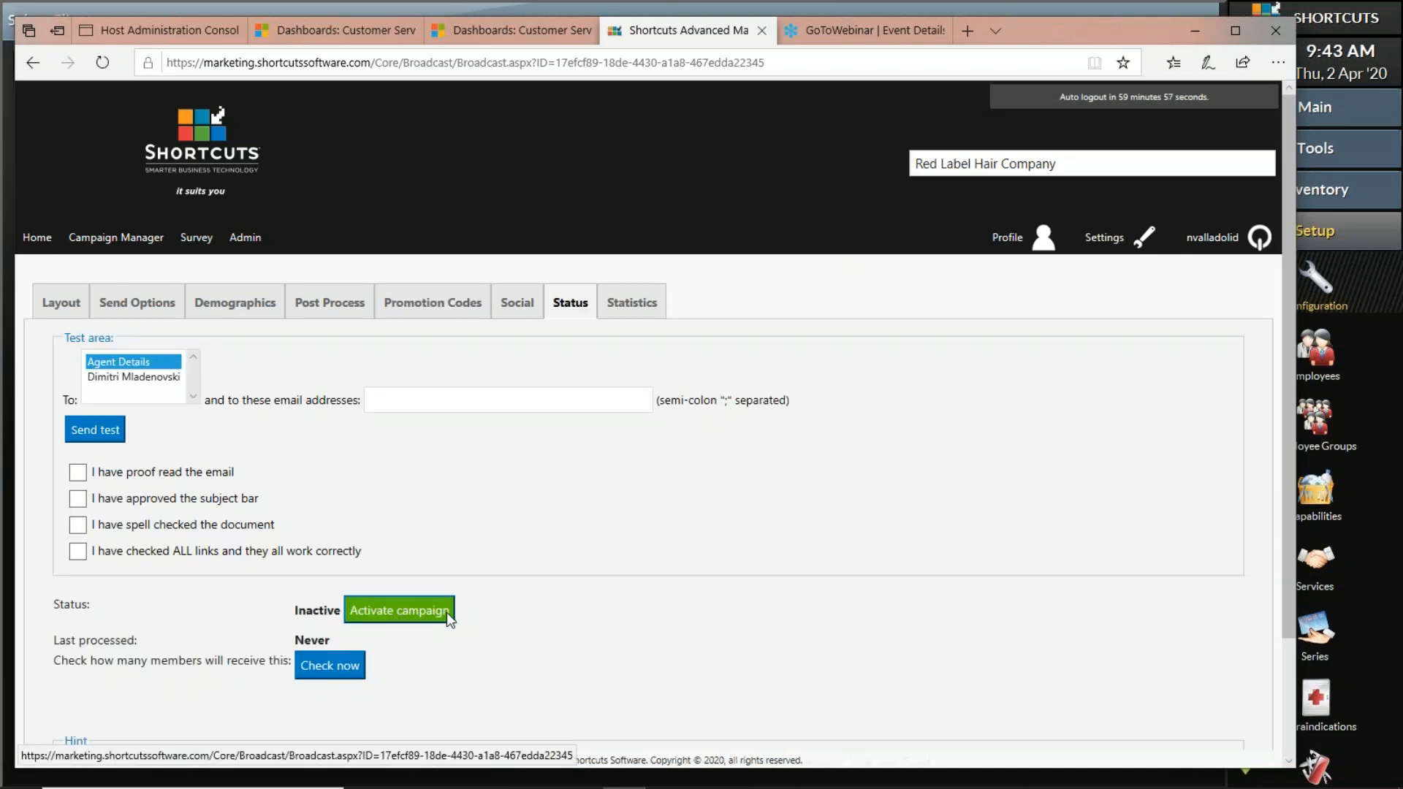
left_click(36, 237)
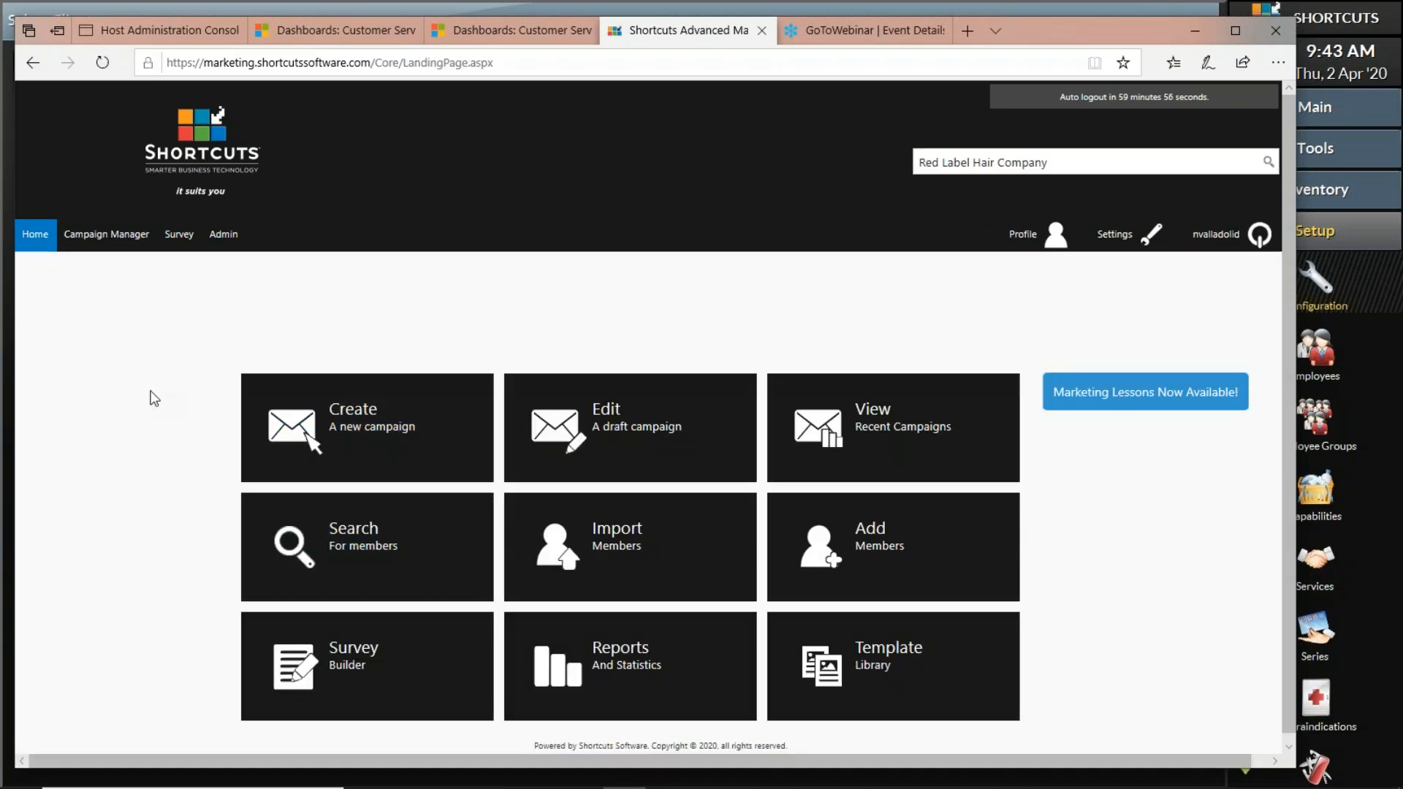
List all existing campaigns in the campaign manager and review the sending statistics of "Referral (Copy)"
left_click(95, 228)
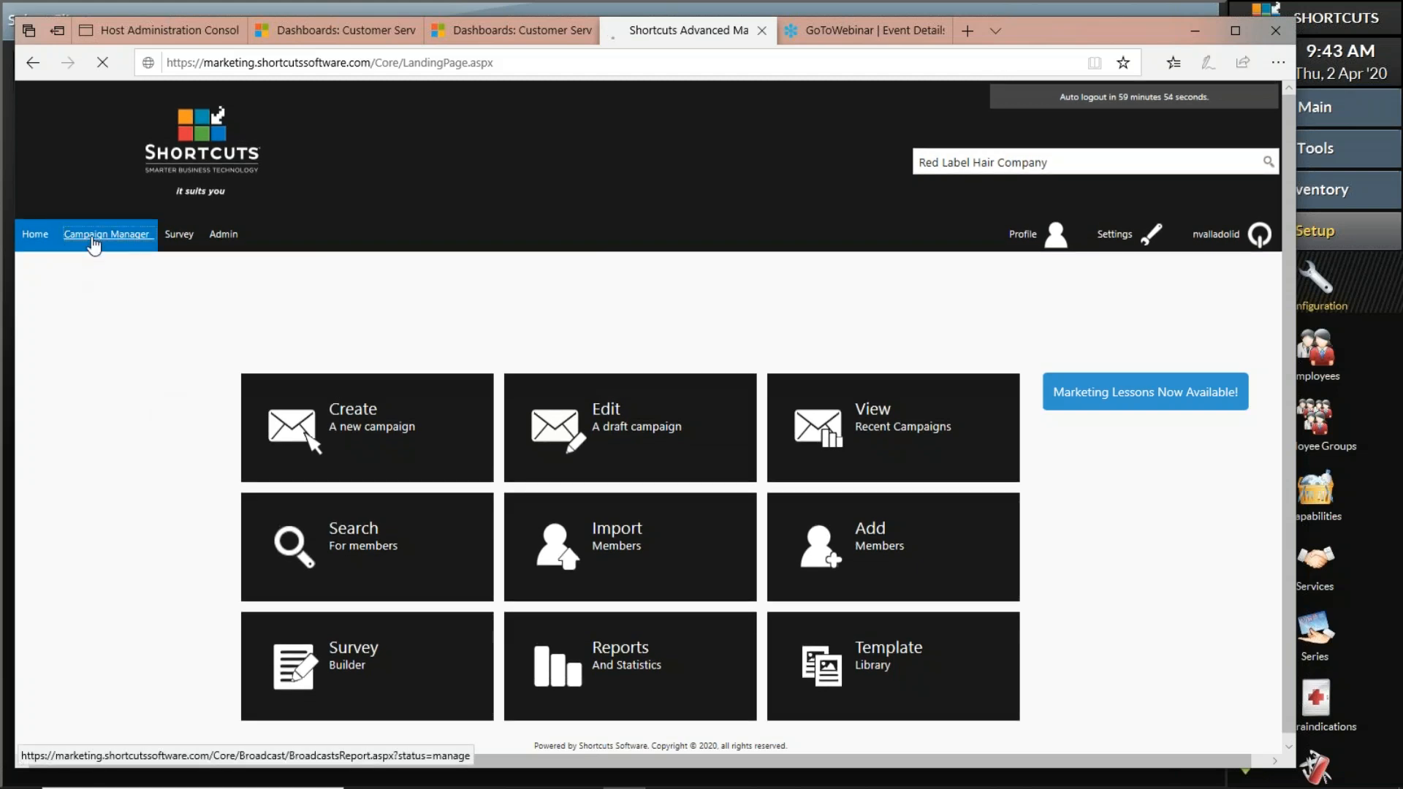
scroll(864, 623, "down", 2)
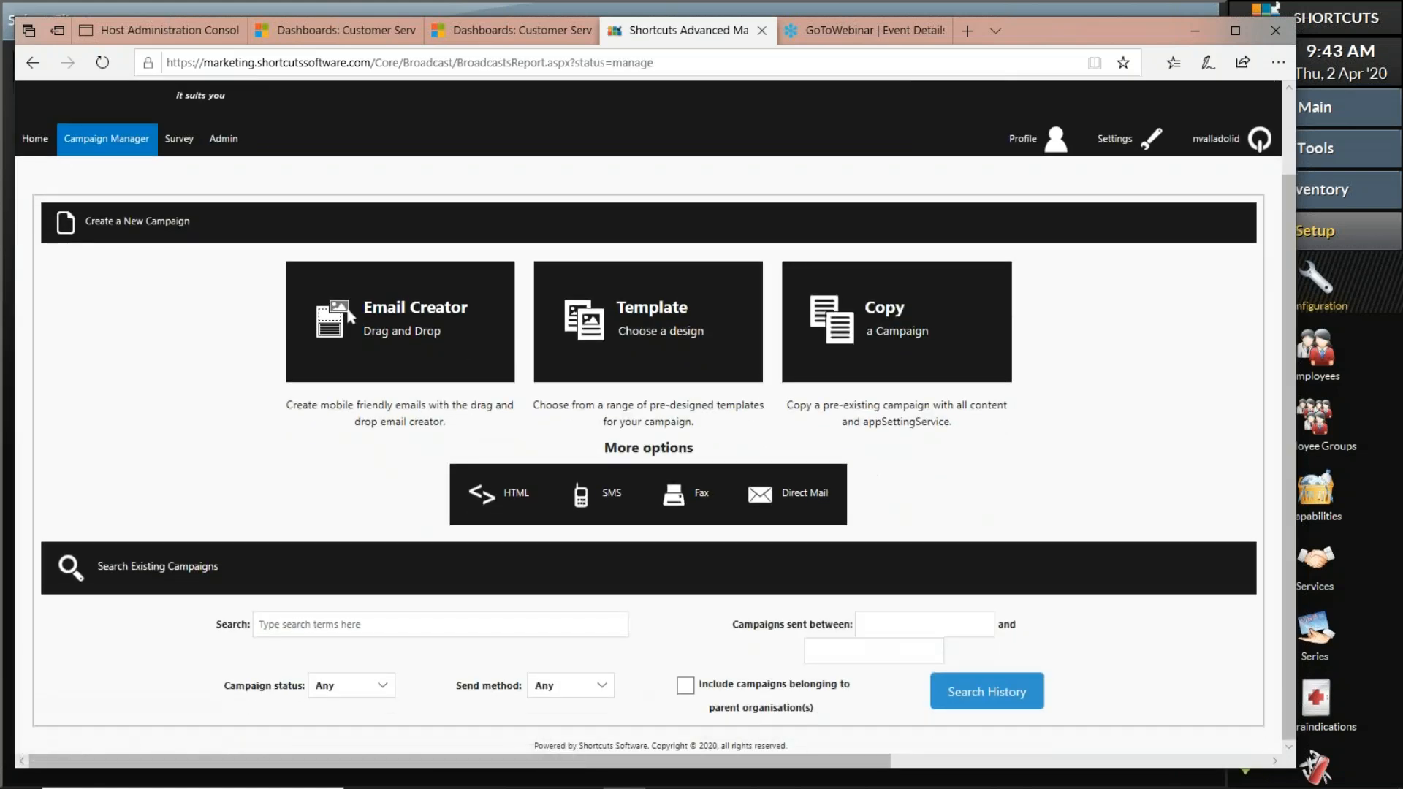
left_click(988, 693)
scroll(961, 677, "down", 6)
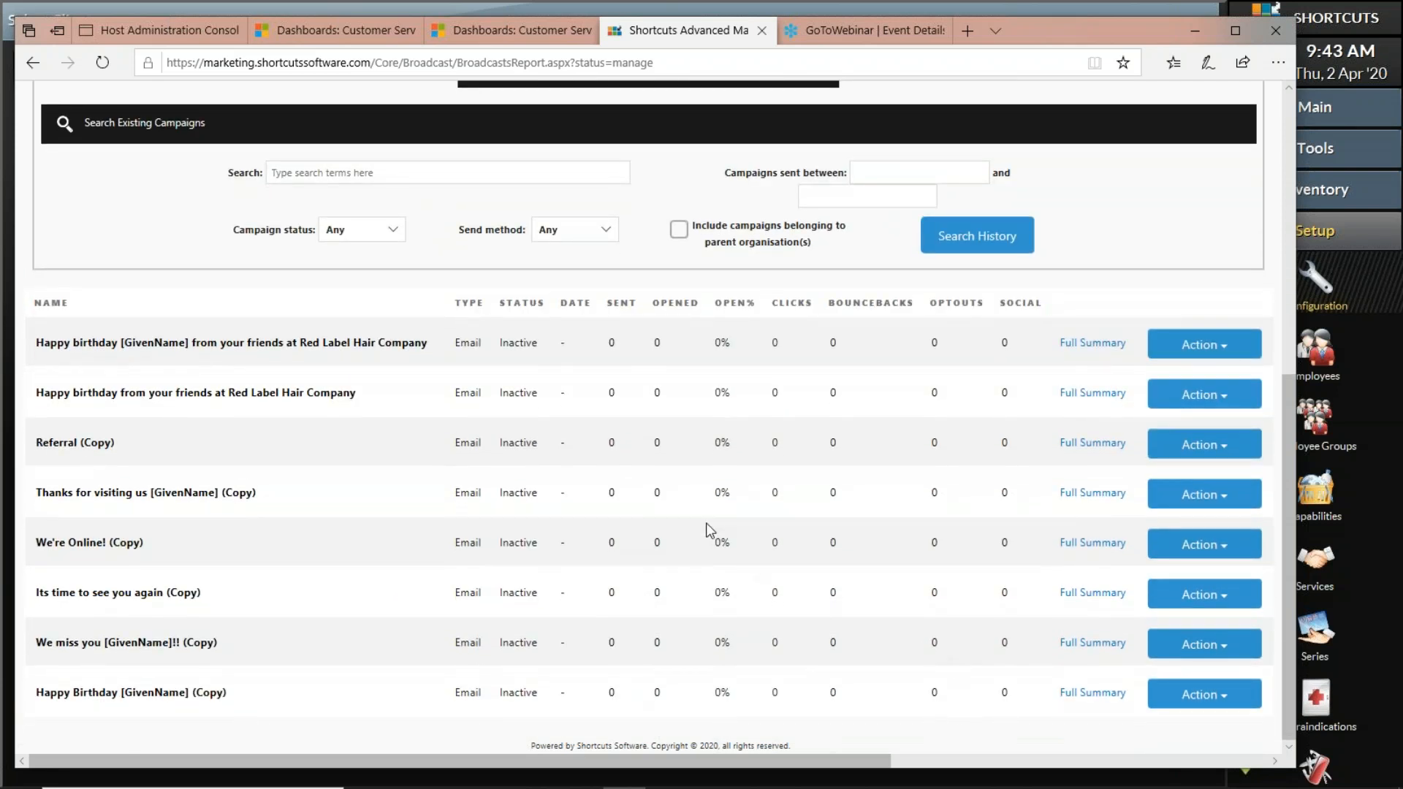
left_click_drag(602, 443, 1027, 449)
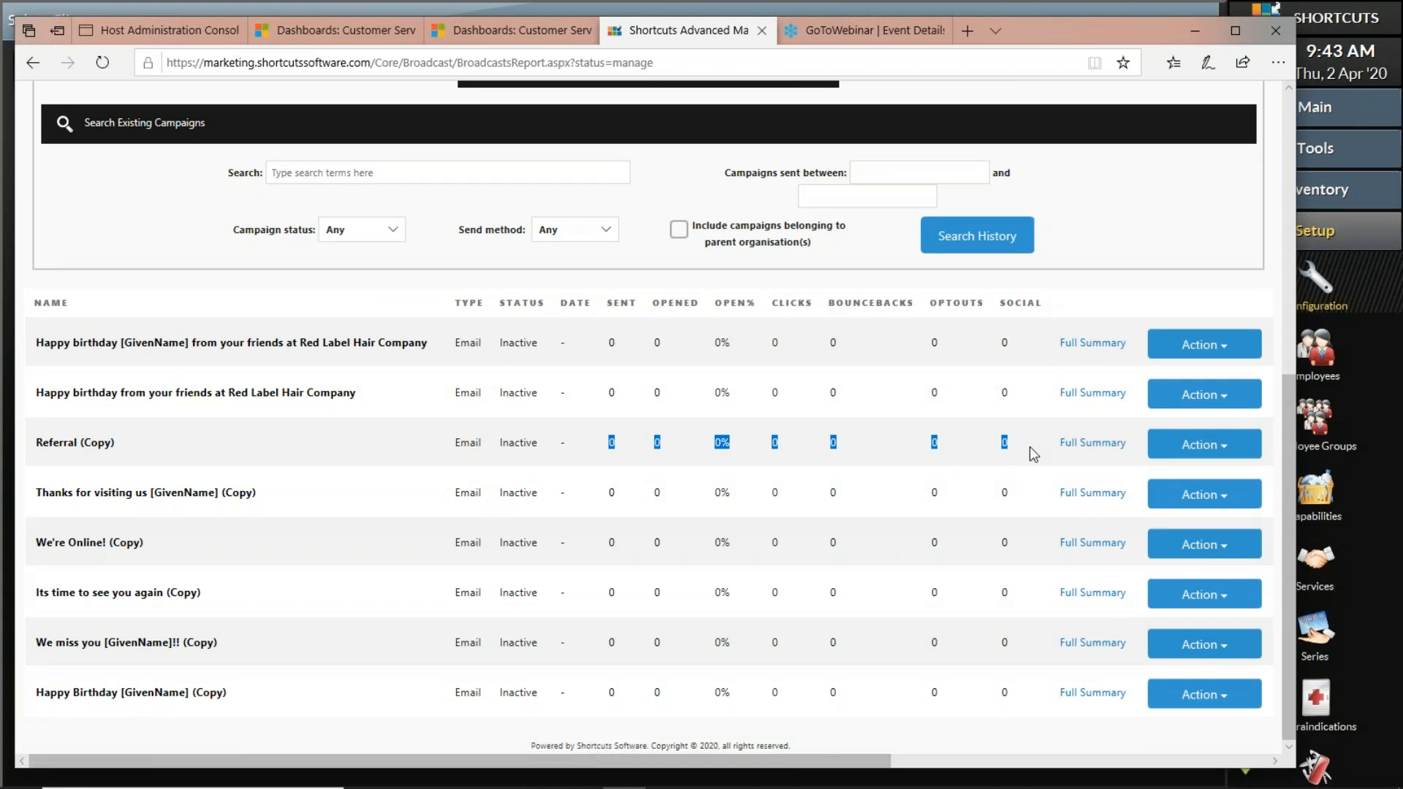
Open the full summary of "Referral (Copy)", review its campaign information and overview, and return to the home page
left_click(1084, 445)
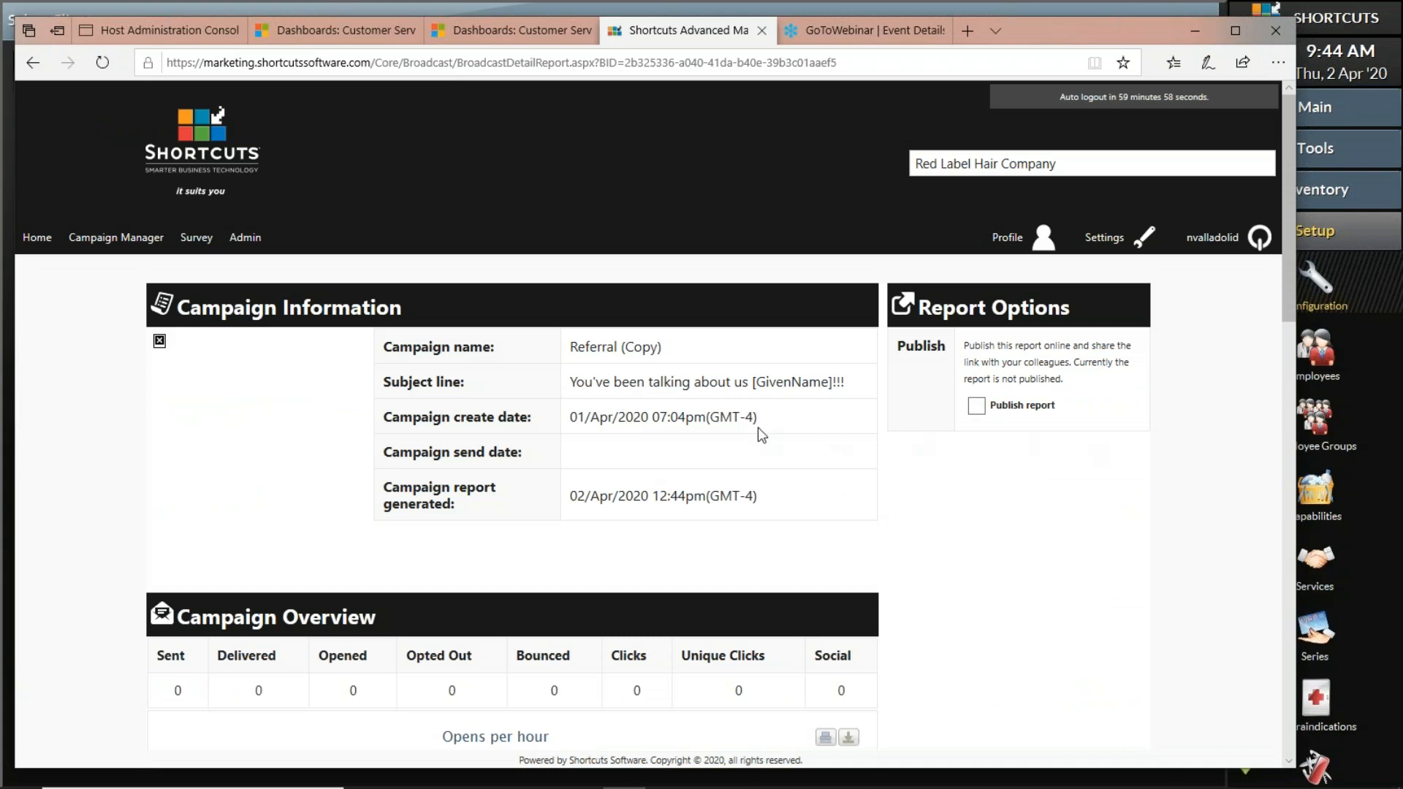
scroll(730, 432, "down", 3)
scroll(574, 449, "down", 3)
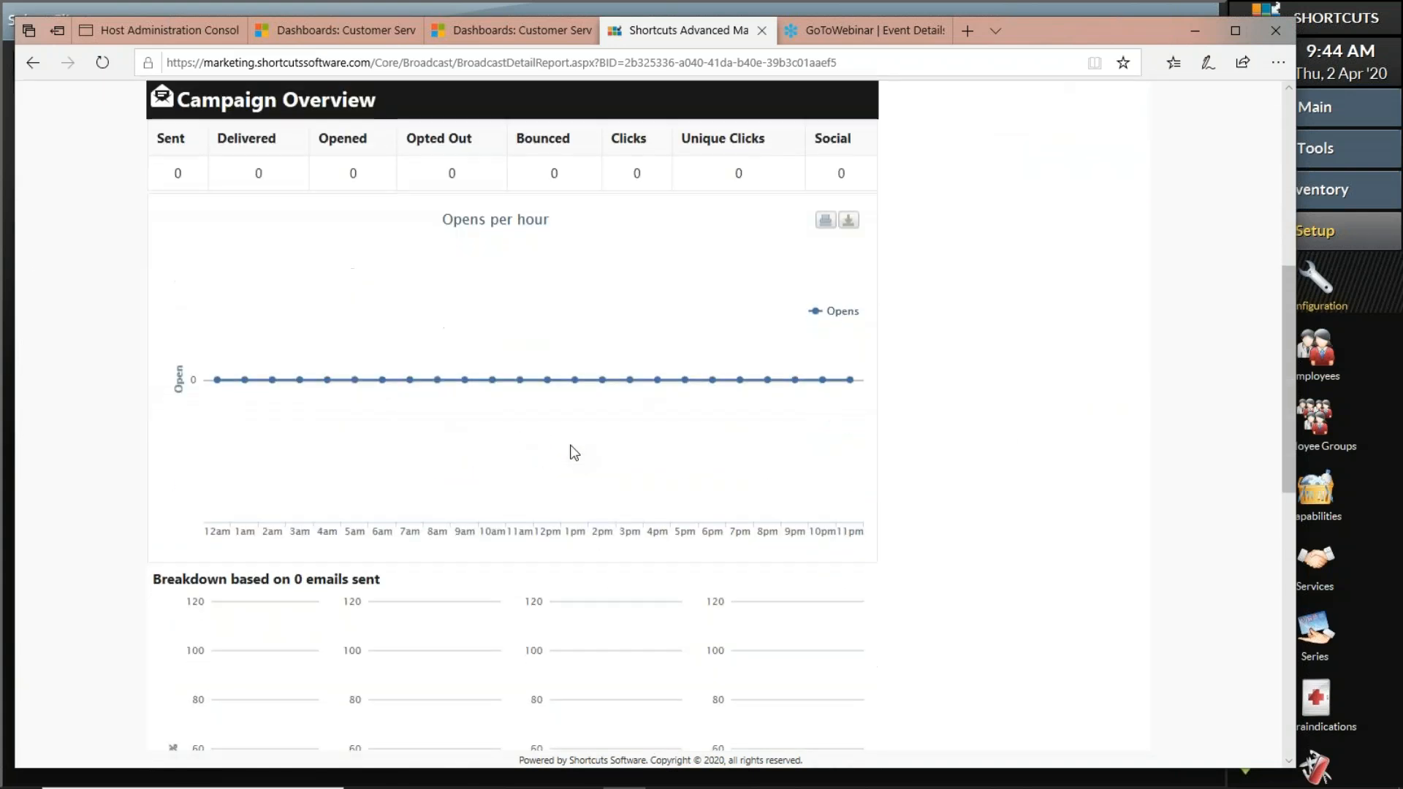
scroll(574, 452, "up", 6)
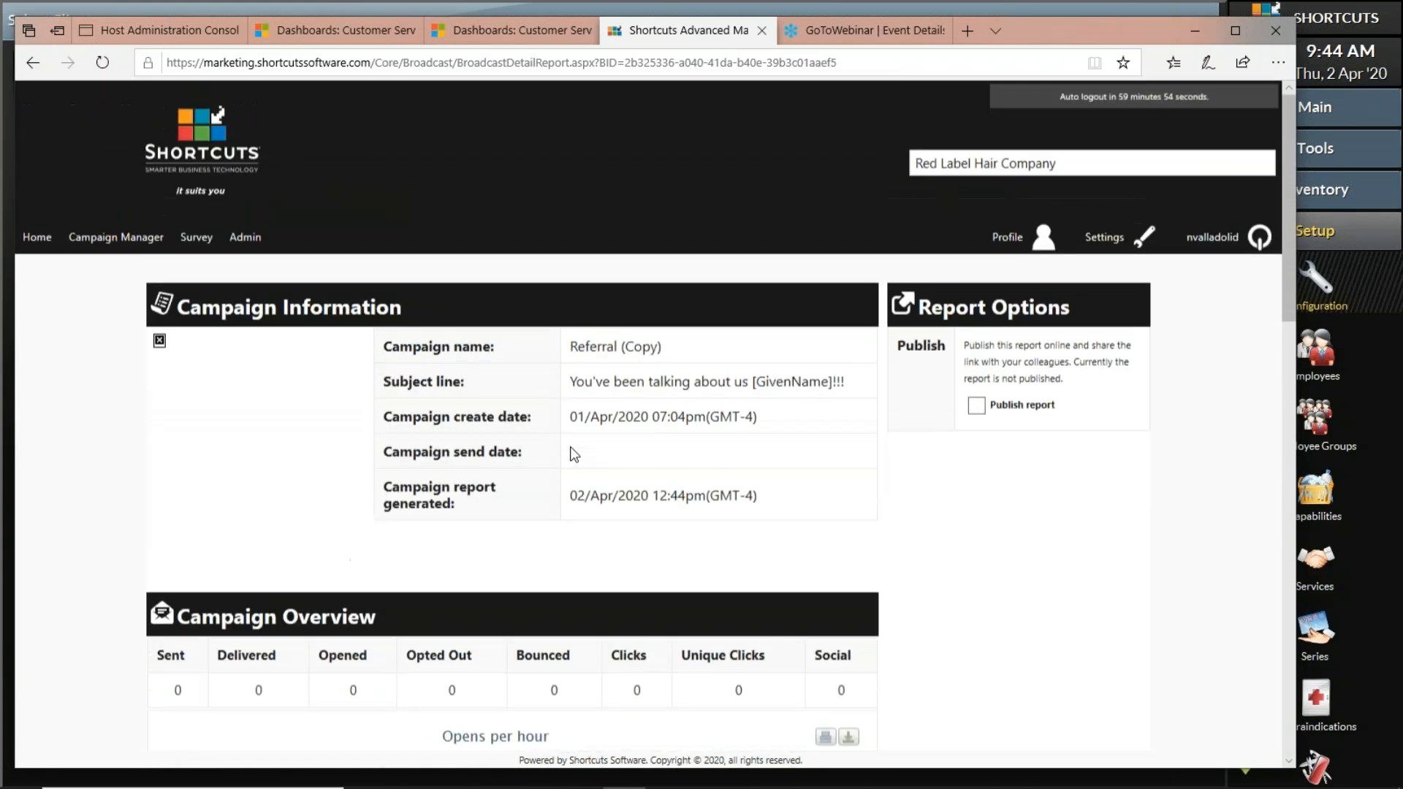
left_click(33, 245)
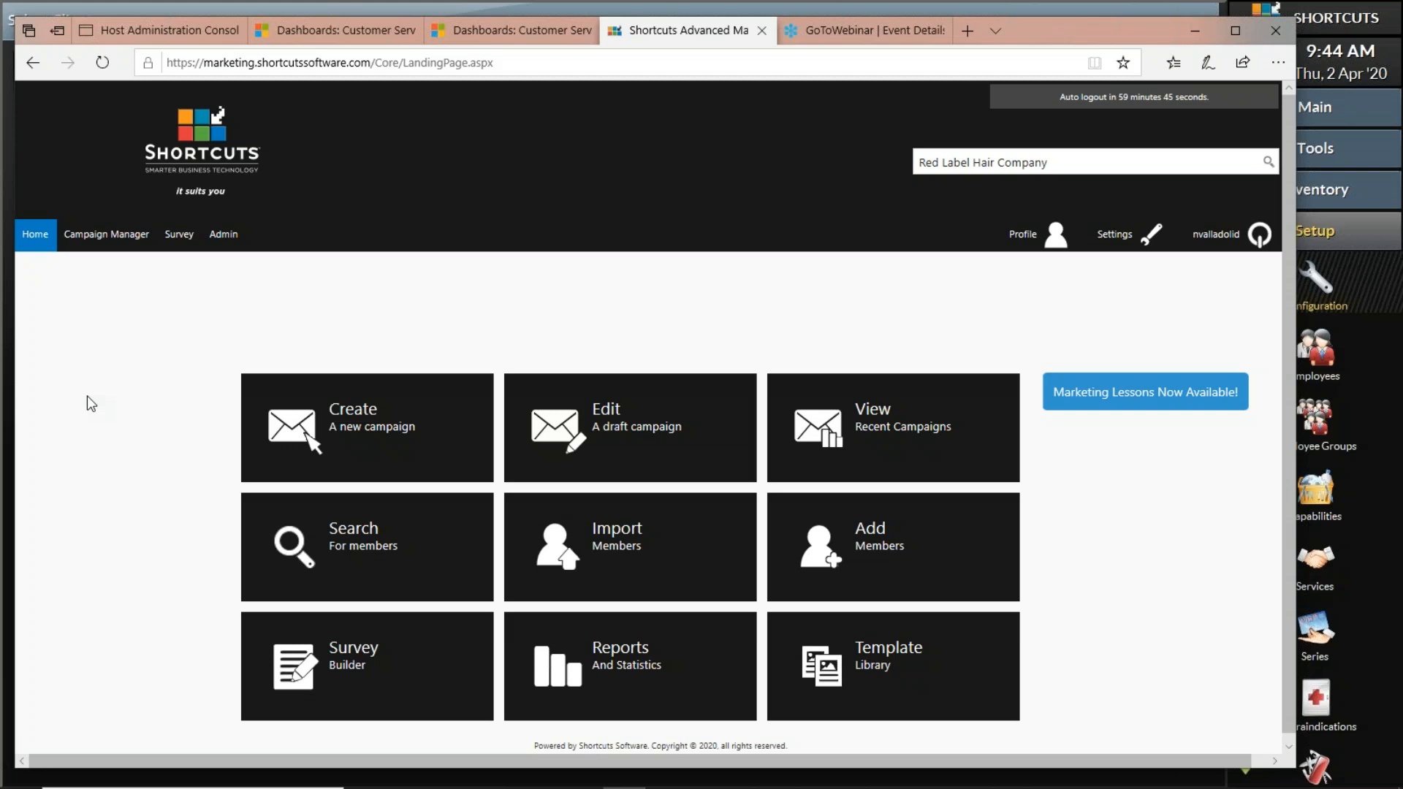
Switch to the "Shortcuts Elite Marketing - Basics.pptx" presentation in PowerPoint and start the slide show from the LIVE DEMO slide
mouse_move(625, 788)
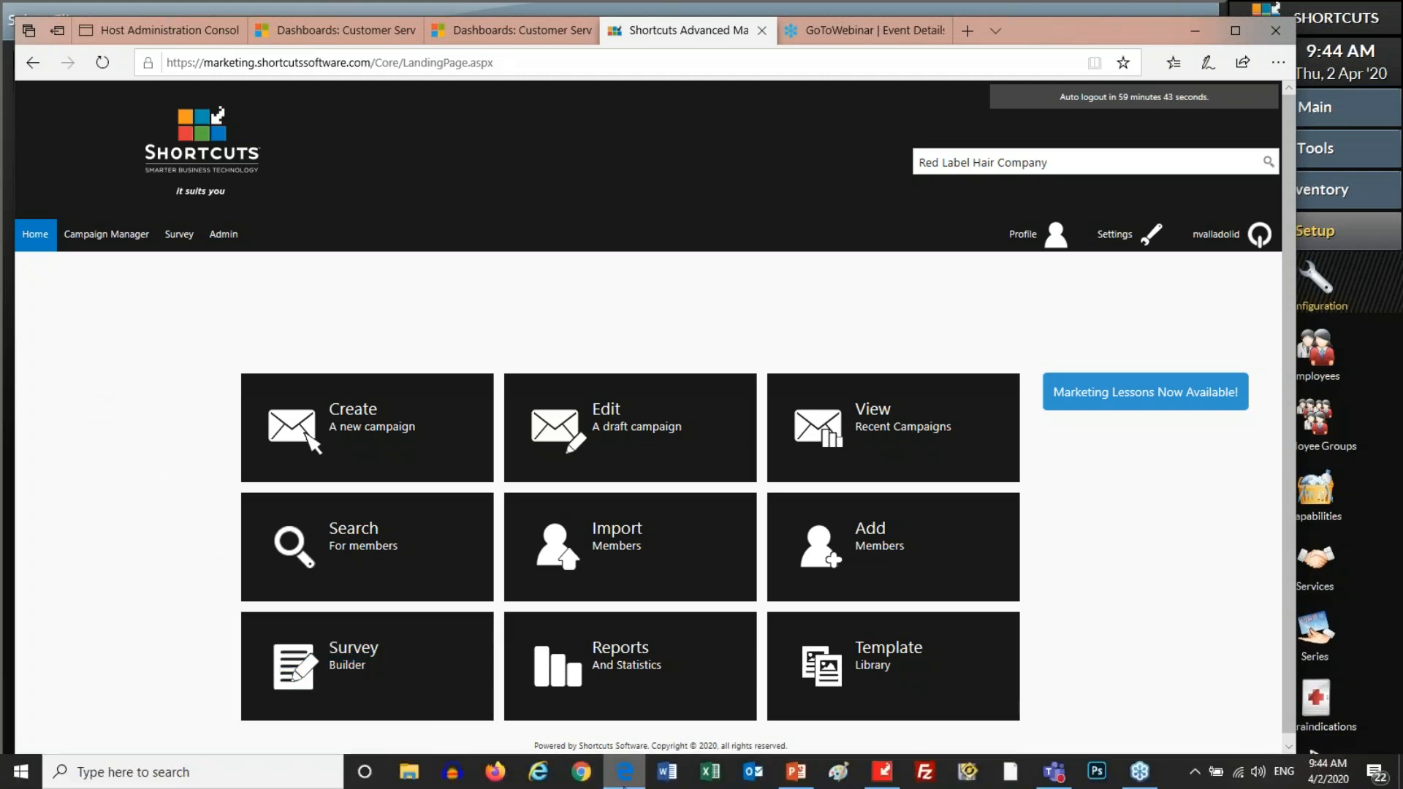
left_click(795, 771)
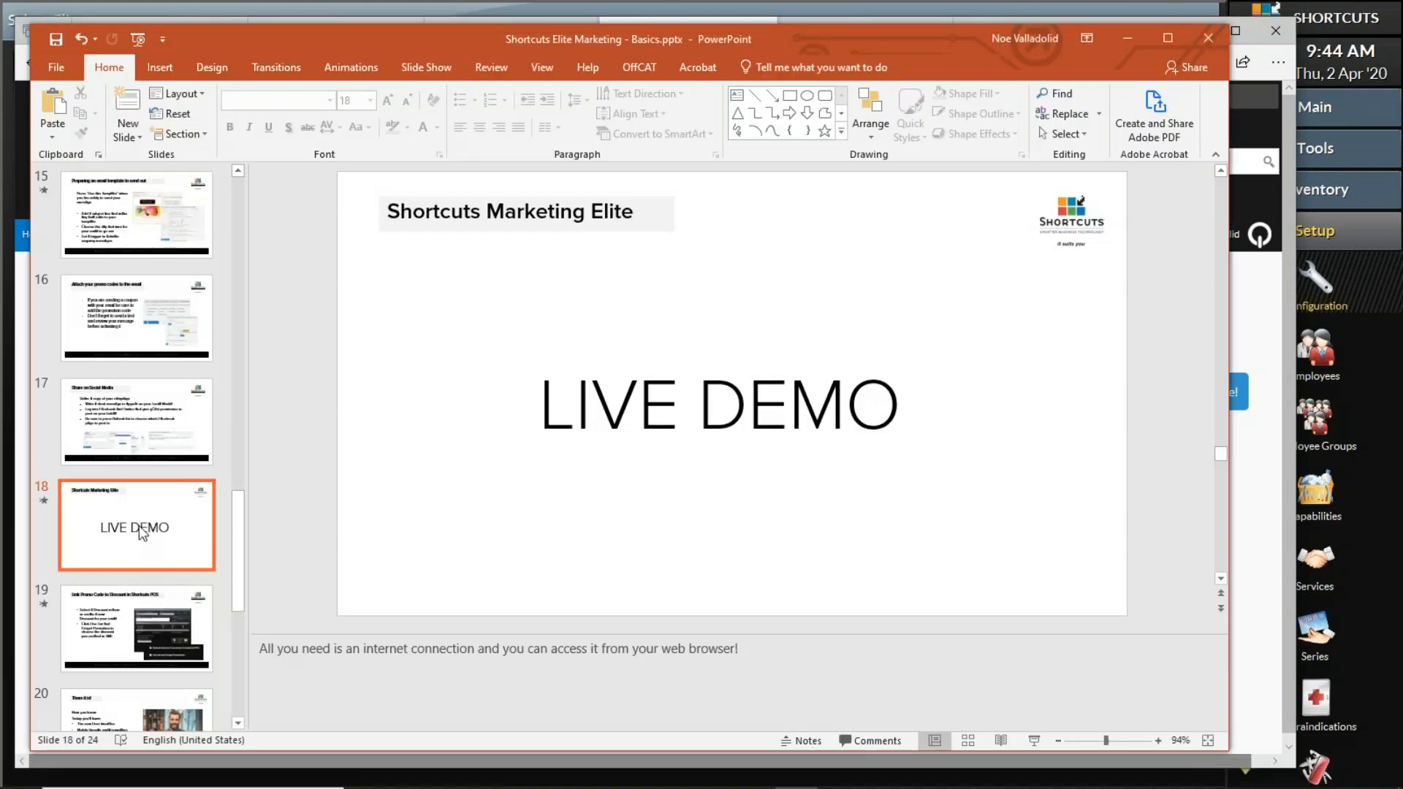
left_click(1030, 746)
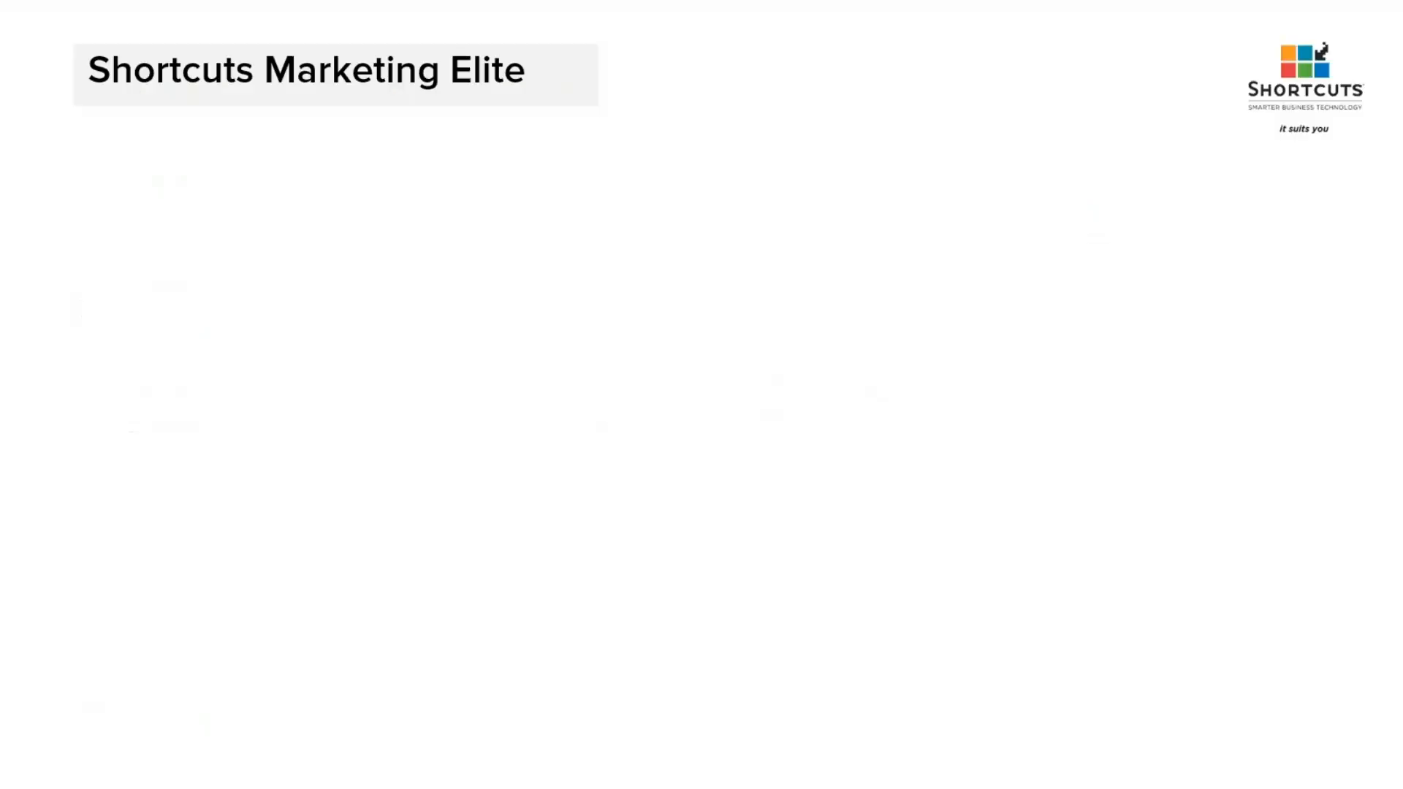